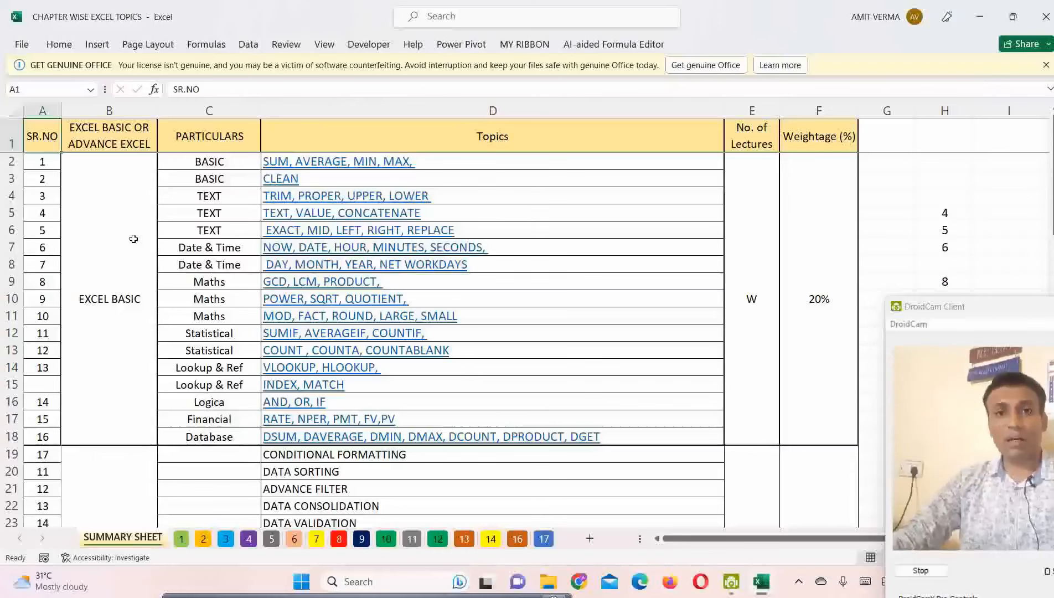
- Review the Excel topic list on the summary sheet and follow the DSUM, DAVERAGE, DMIN, DMAX database functions link to its practice sheet
{"action": "left_click", "coordinate": [641, 440]}
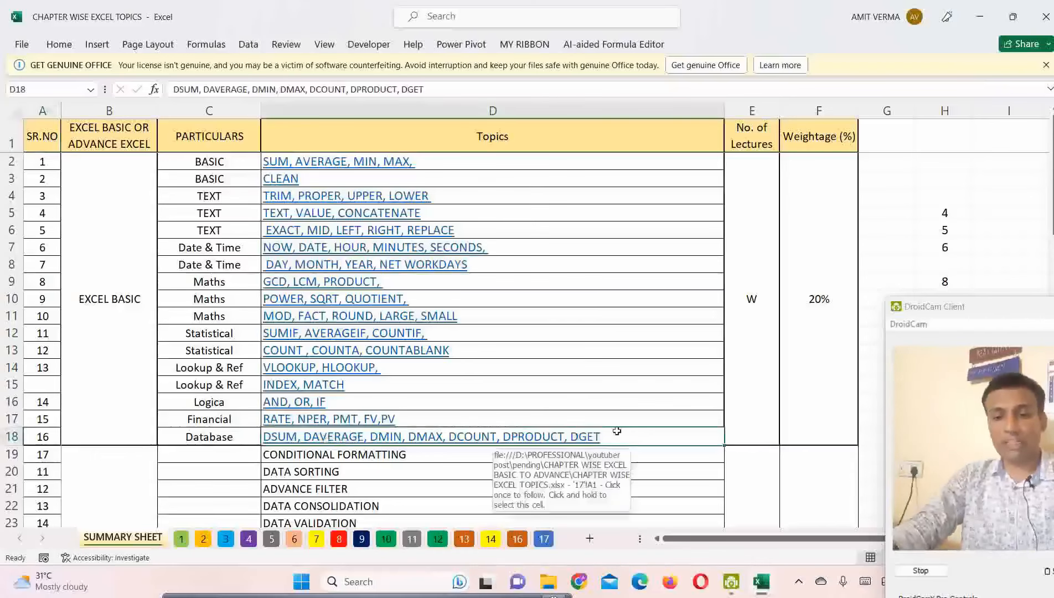
{"action": "scroll", "coordinate": [617, 432], "scroll_direction": "down", "scroll_amount": 4}
{"action": "scroll", "coordinate": [616, 430], "scroll_direction": "down", "scroll_amount": 2}
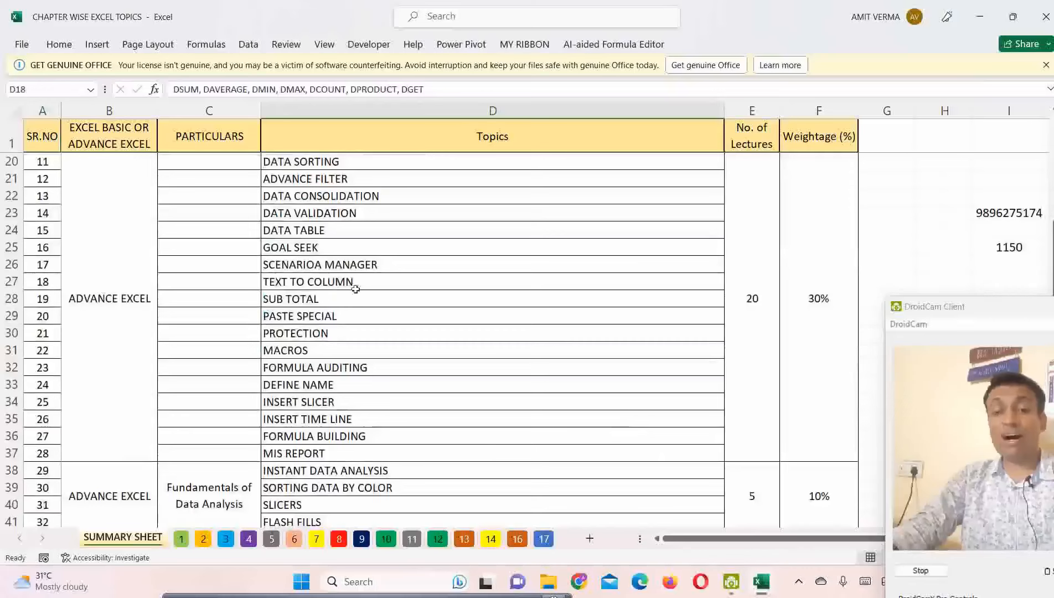
{"action": "left_click", "coordinate": [131, 268]}
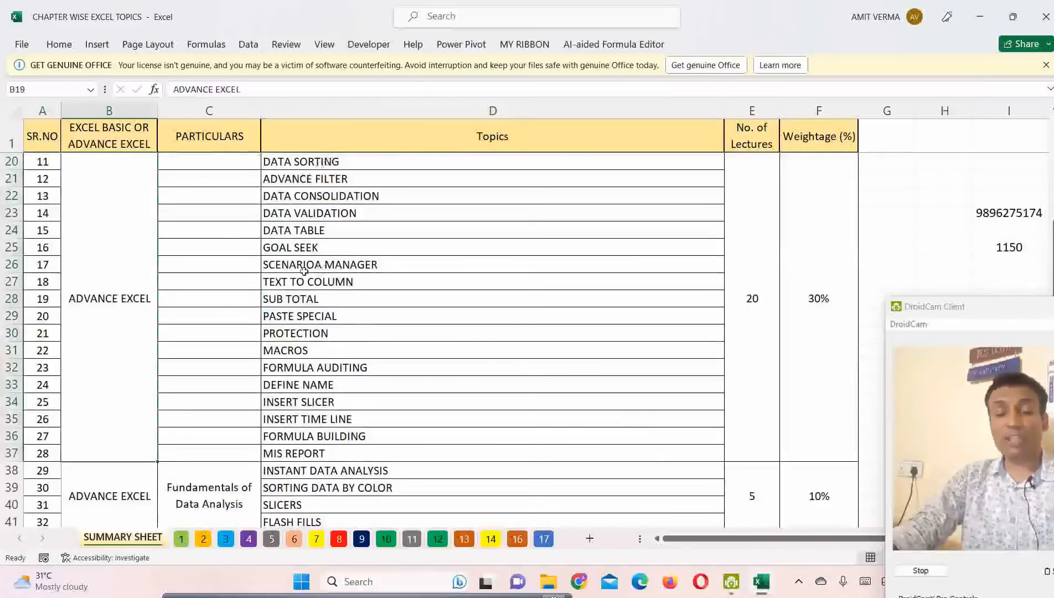
{"action": "scroll", "coordinate": [304, 271], "scroll_direction": "up", "scroll_amount": 6}
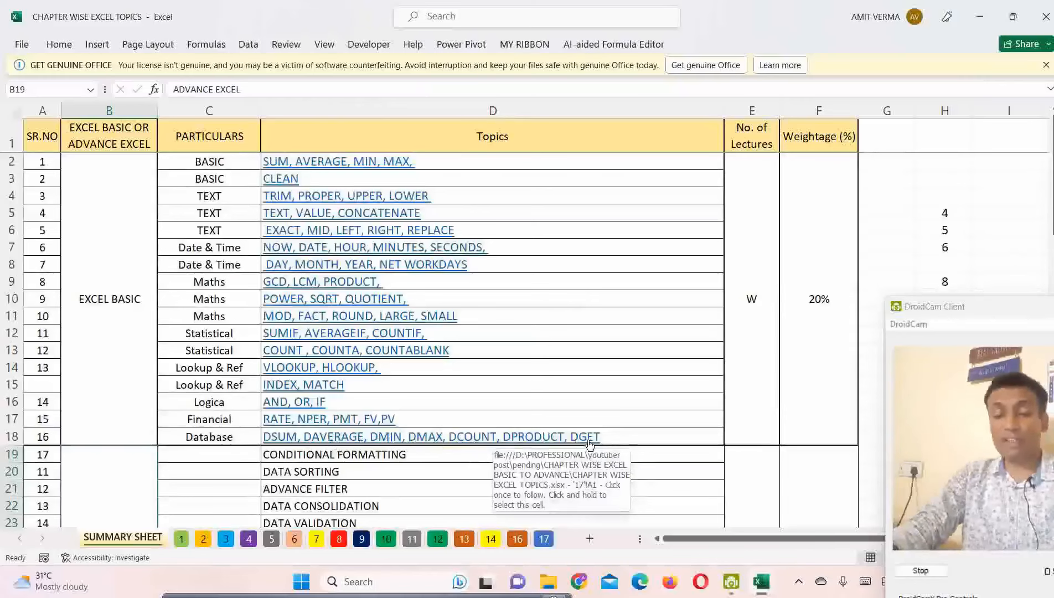
{"action": "left_click", "coordinate": [435, 437]}
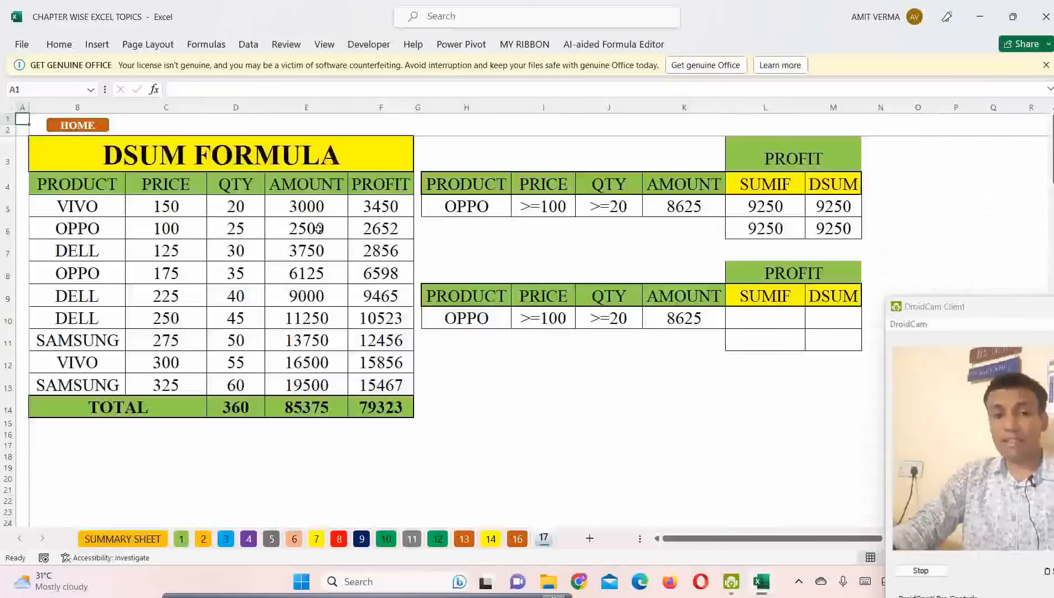
- Examine the data table's PRODUCT, PRICE, QTY, AMOUNT and PROFIT columns and totals, along with the criteria and profit tables beside it
{"action": "left_click", "coordinate": [205, 158]}
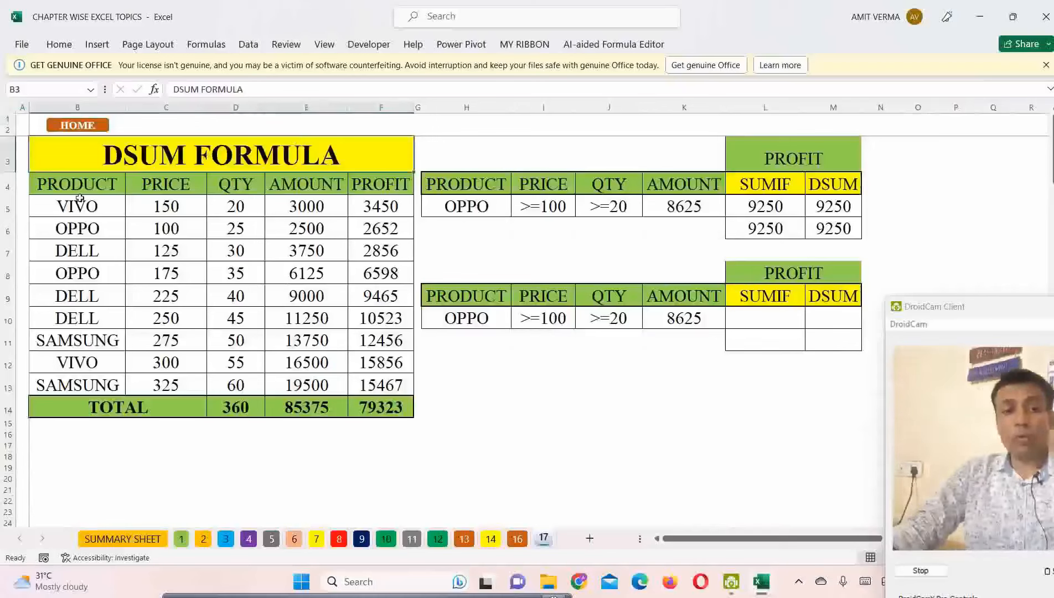
{"action": "left_click_drag", "start_coordinate": [90, 185], "coordinate": [99, 382]}
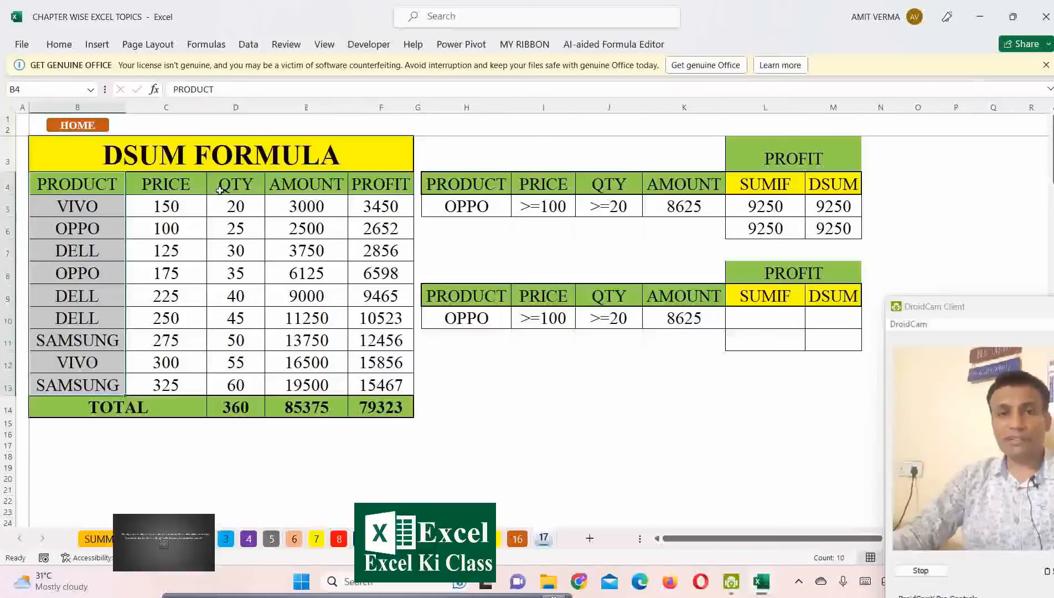
{"action": "left_click", "coordinate": [188, 197]}
{"action": "left_click_drag", "start_coordinate": [183, 186], "coordinate": [183, 385]}
{"action": "left_click_drag", "start_coordinate": [237, 186], "coordinate": [248, 379]}
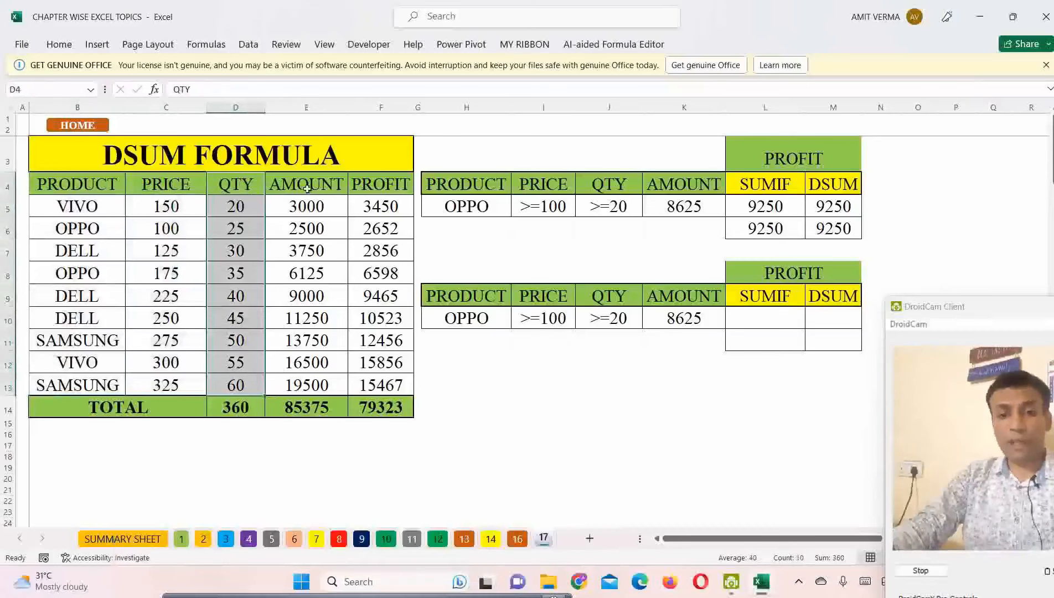
{"action": "left_click_drag", "start_coordinate": [306, 185], "coordinate": [306, 384]}
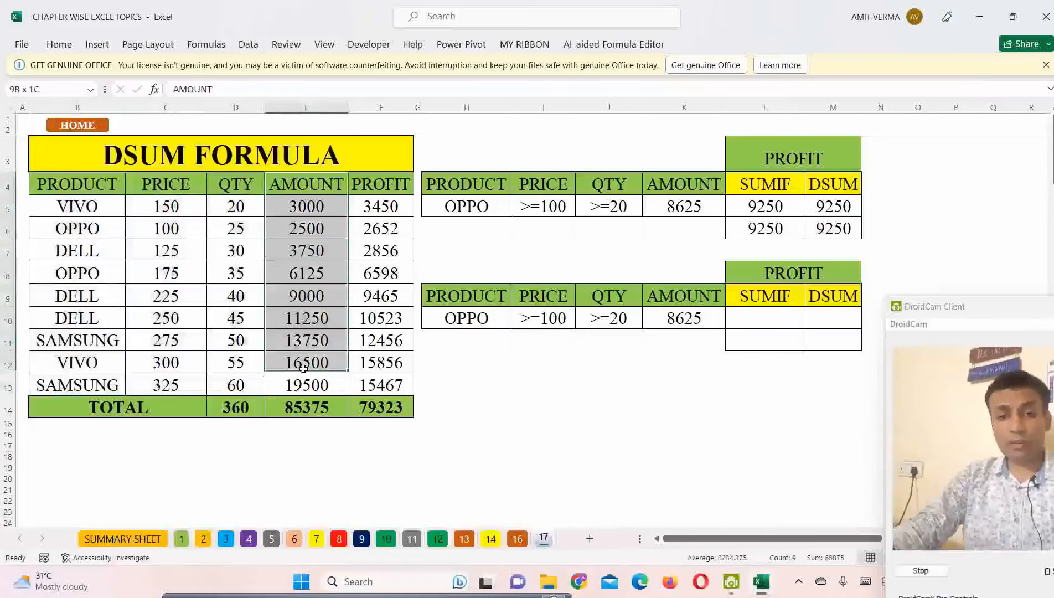
{"action": "left_click", "coordinate": [304, 205]}
{"action": "left_click", "coordinate": [379, 205]}
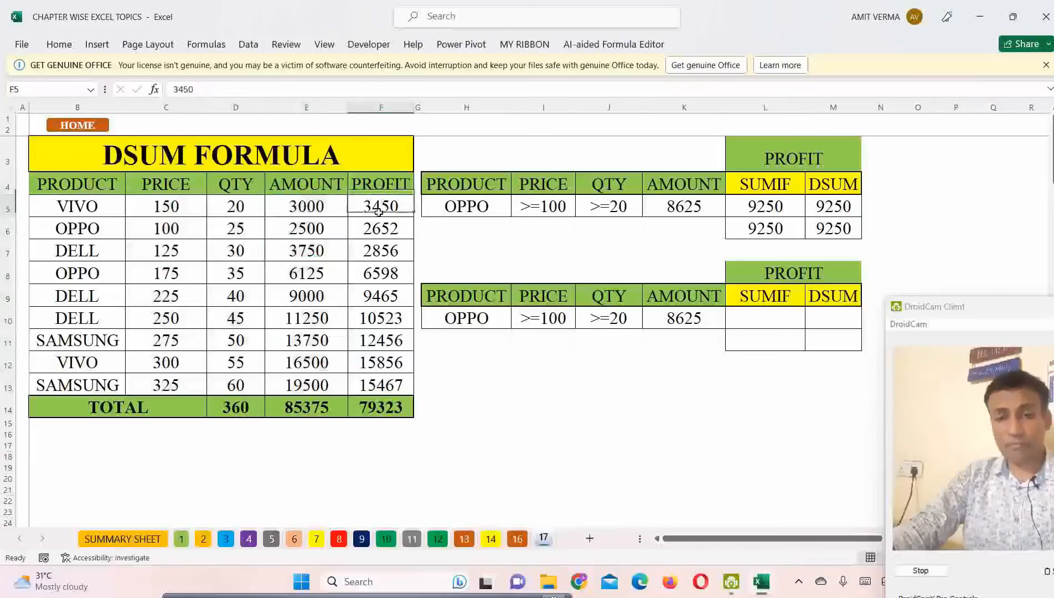
{"action": "left_click_drag", "start_coordinate": [381, 186], "coordinate": [377, 398]}
{"action": "left_click", "coordinate": [378, 401]}
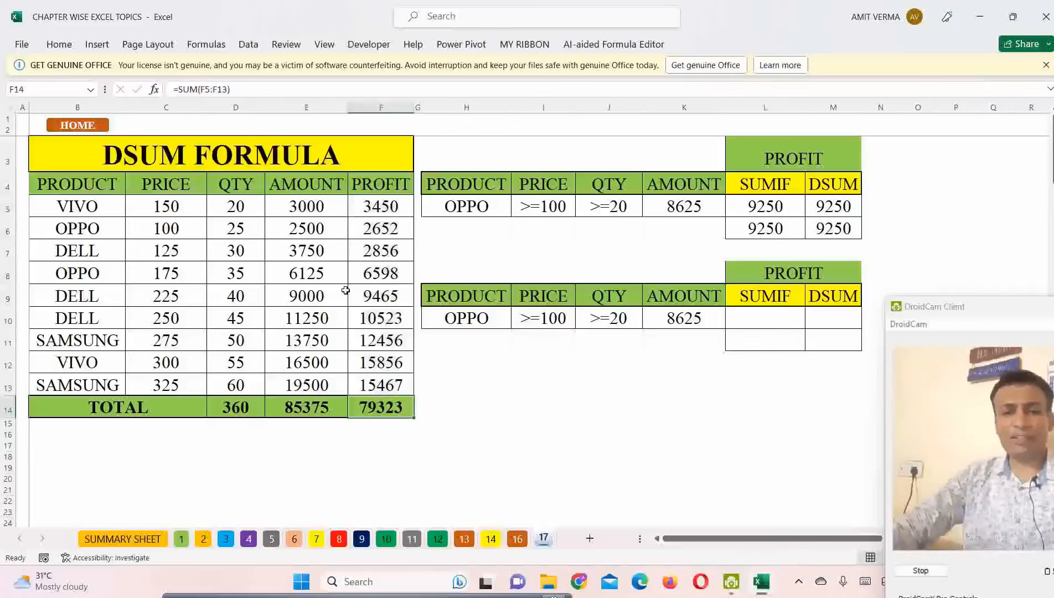
{"action": "left_click_drag", "start_coordinate": [237, 406], "coordinate": [376, 407]}
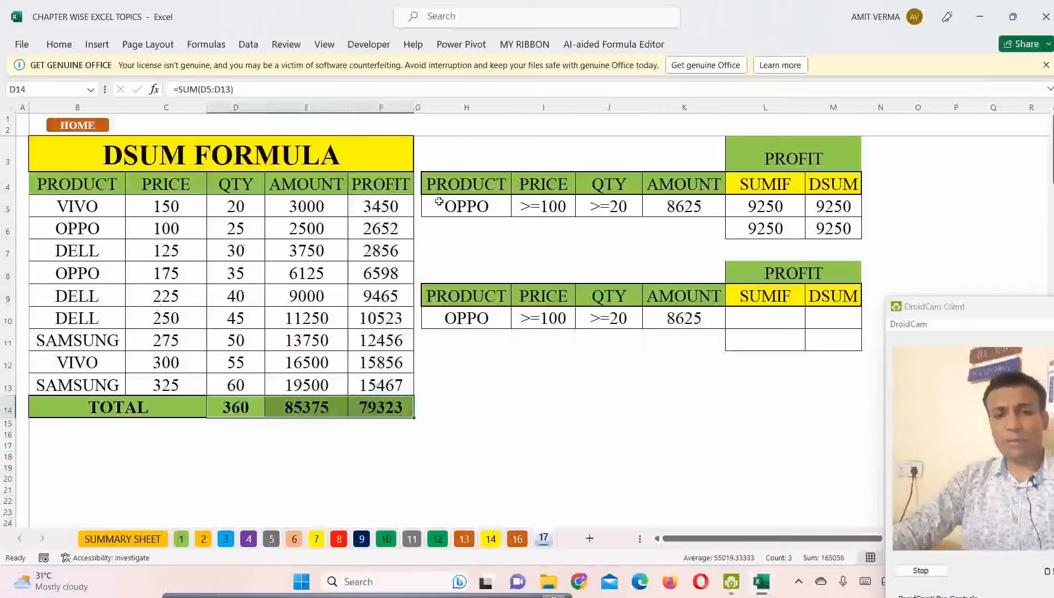
{"action": "left_click_drag", "start_coordinate": [478, 186], "coordinate": [818, 230]}
{"action": "left_click", "coordinate": [763, 161]}
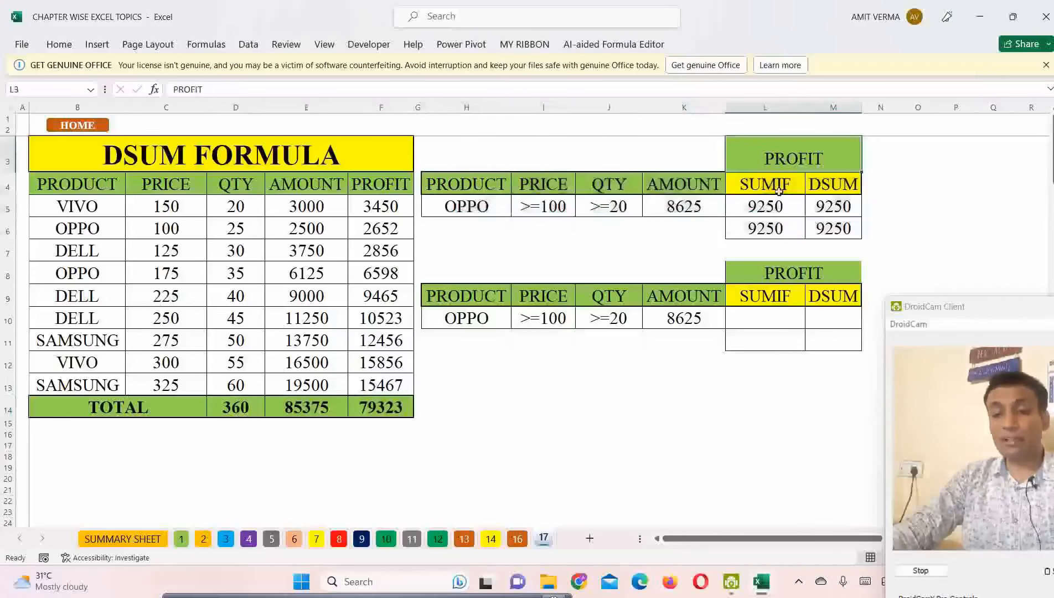
{"action": "left_click", "coordinate": [539, 317]}
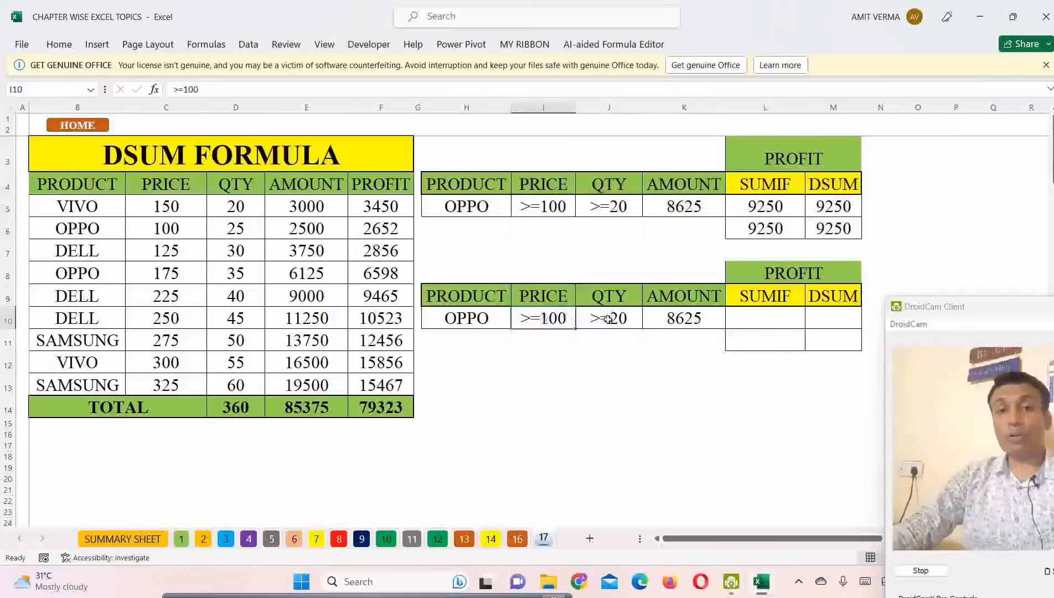
{"action": "left_click", "coordinate": [678, 321]}
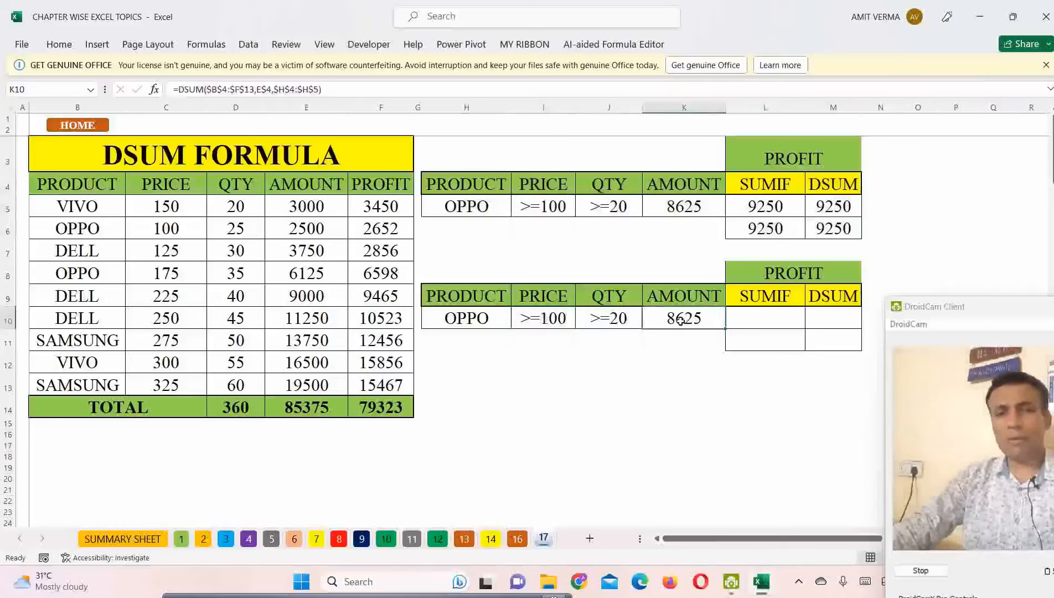
- Set the product criterion in H10 of the lower table to VIVO
{"action": "left_click", "coordinate": [474, 321]}
{"action": "left_click", "coordinate": [517, 322]}
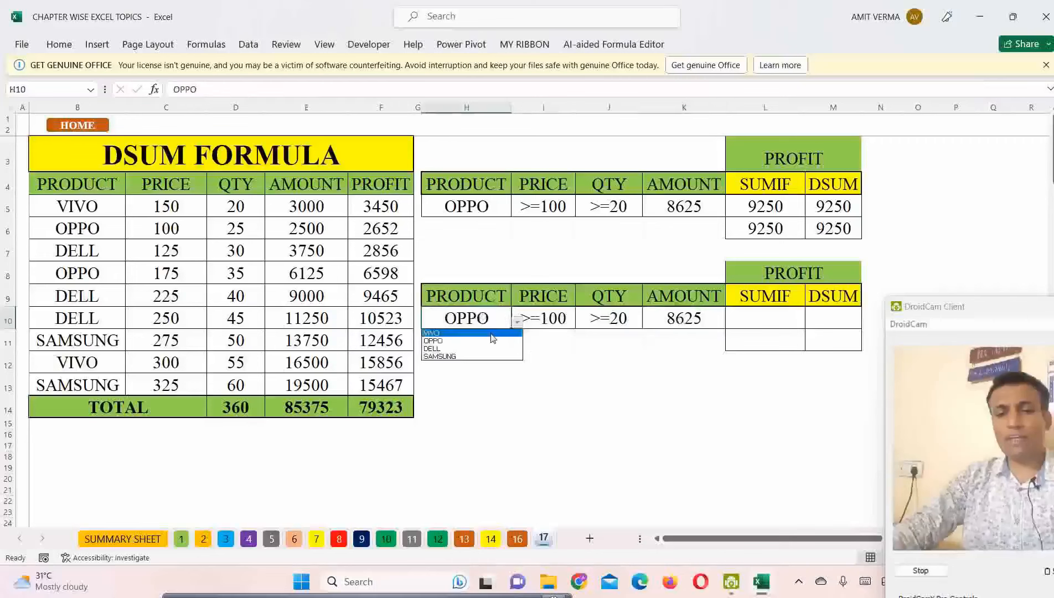
{"action": "left_click", "coordinate": [491, 334]}
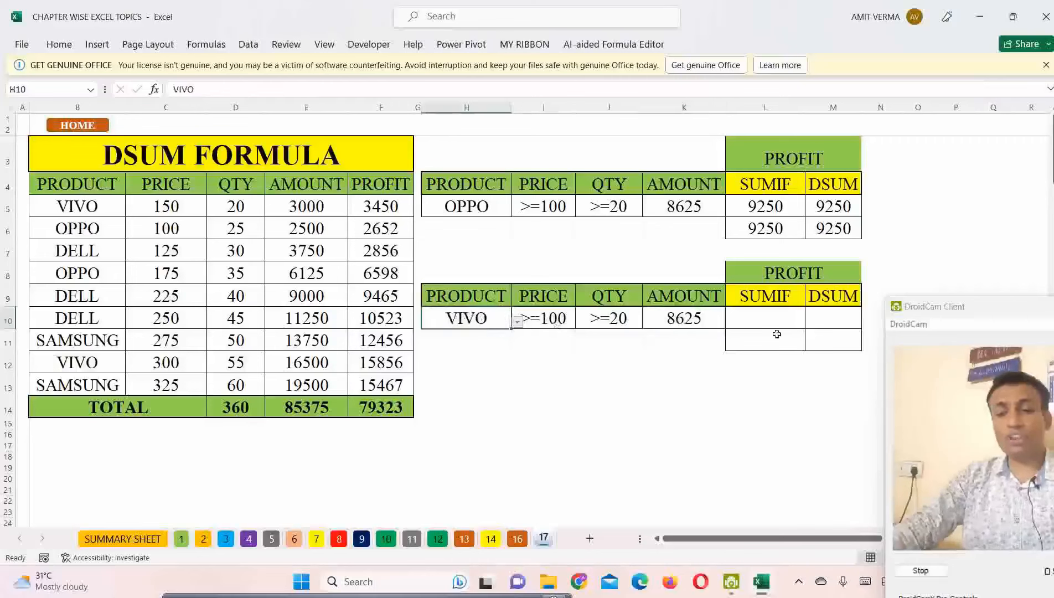
{"action": "left_click", "coordinate": [178, 156]}
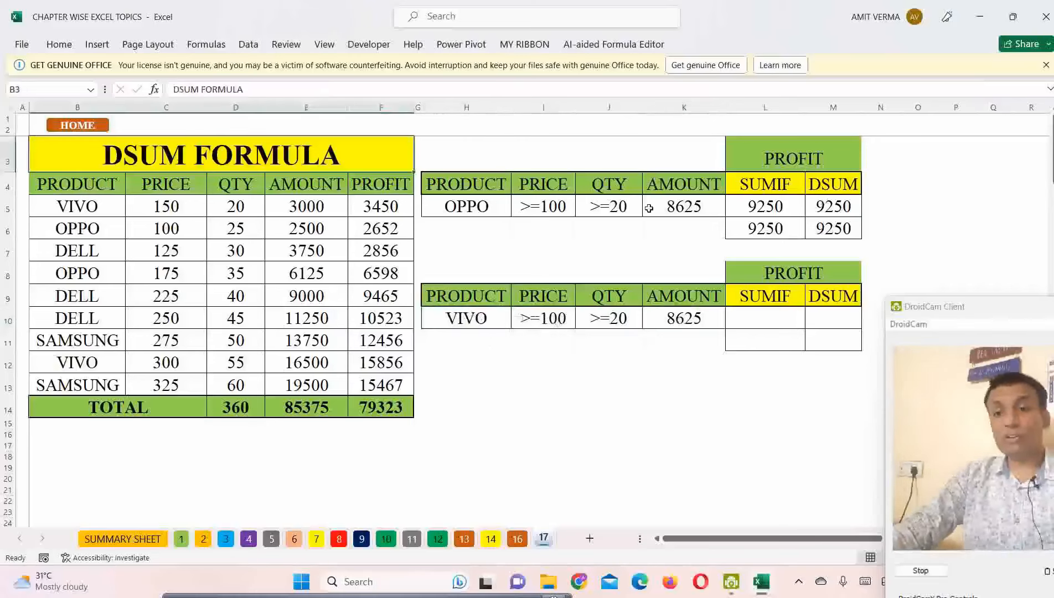
{"action": "left_click", "coordinate": [795, 165]}
{"action": "left_click", "coordinate": [827, 184]}
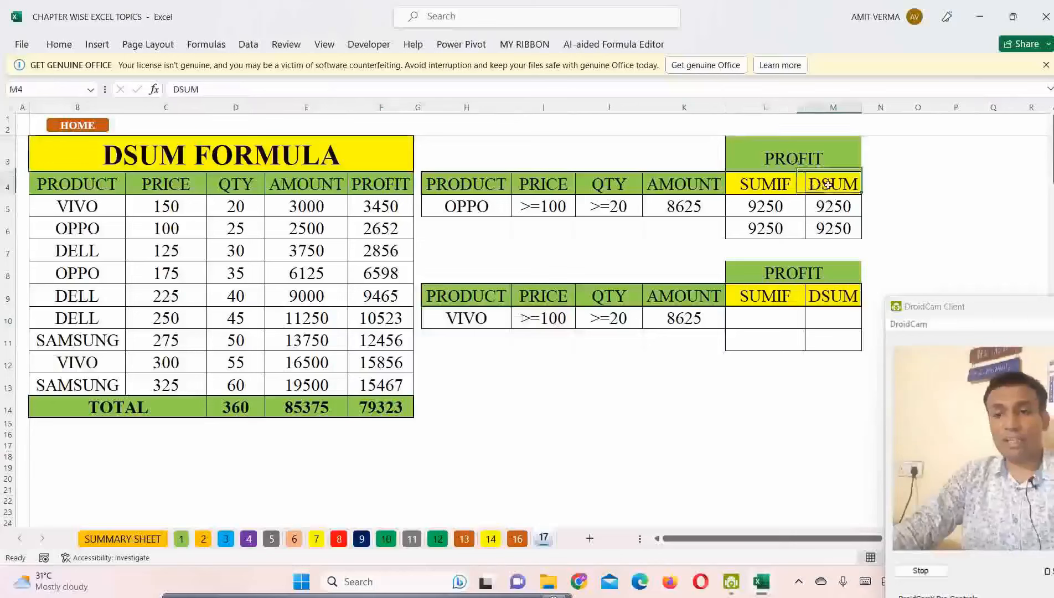
{"action": "left_click", "coordinate": [772, 186]}
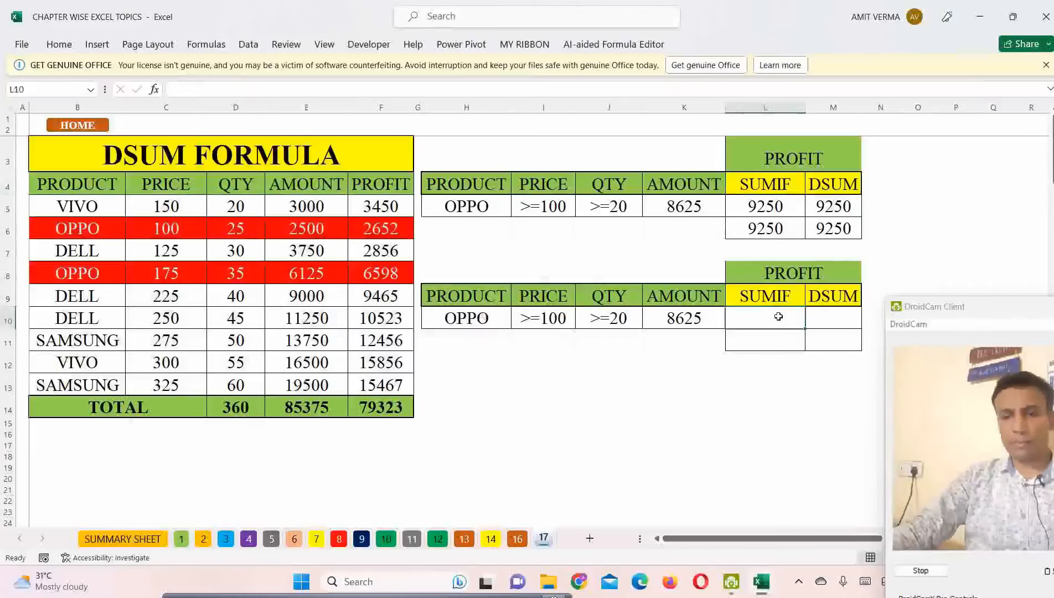
- Switch the product criterion in H10 to DELL and back to OPPO to test the row highlighting
{"action": "left_click", "coordinate": [481, 309]}
{"action": "left_click", "coordinate": [517, 321]}
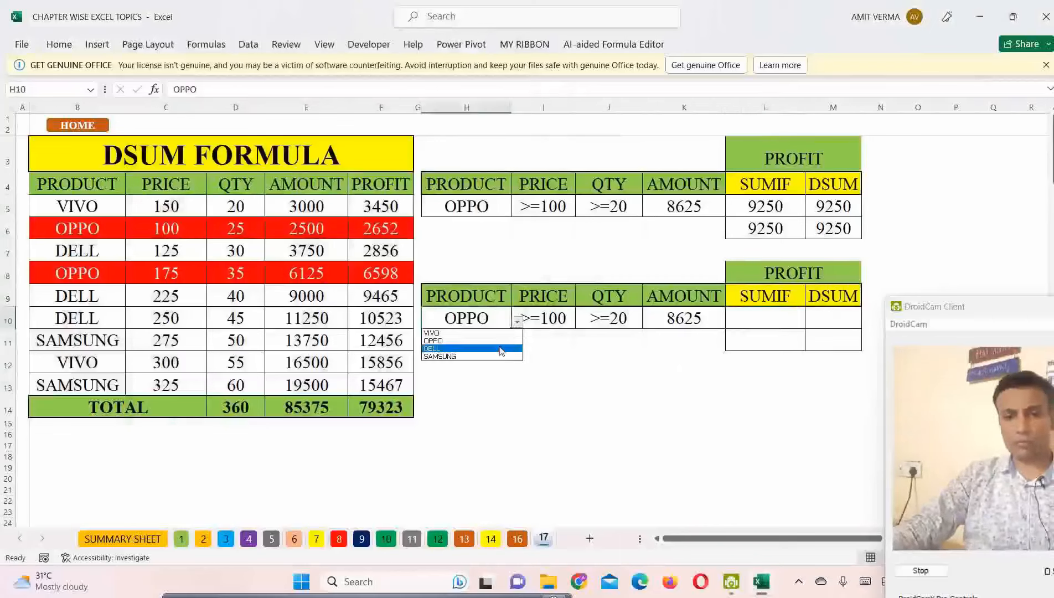
{"action": "left_click", "coordinate": [501, 348]}
{"action": "left_click", "coordinate": [517, 322]}
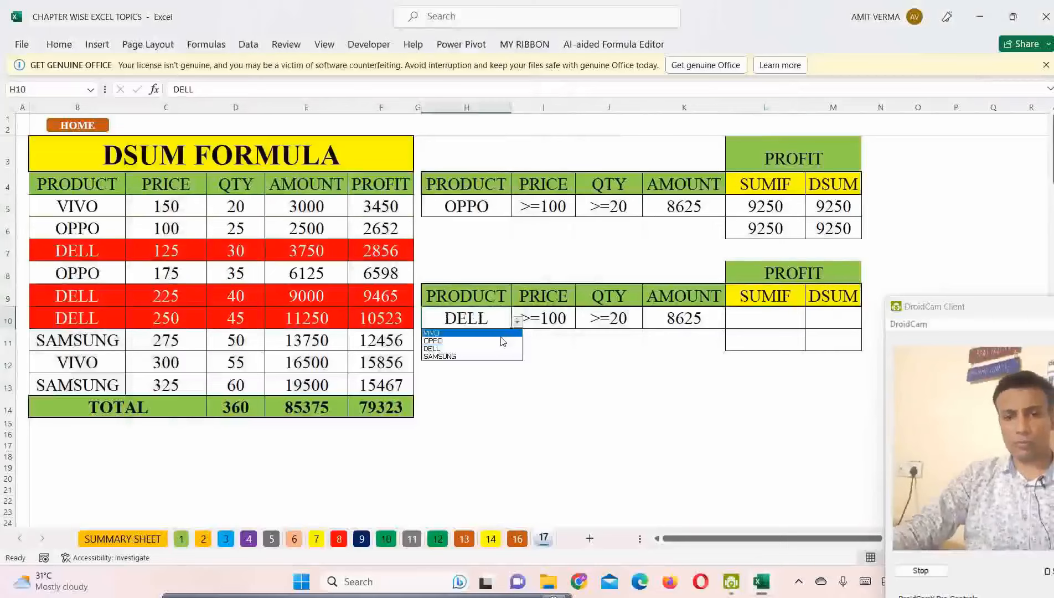
{"action": "left_click", "coordinate": [443, 341]}
{"action": "left_click", "coordinate": [748, 321]}
{"action": "left_click", "coordinate": [495, 320]}
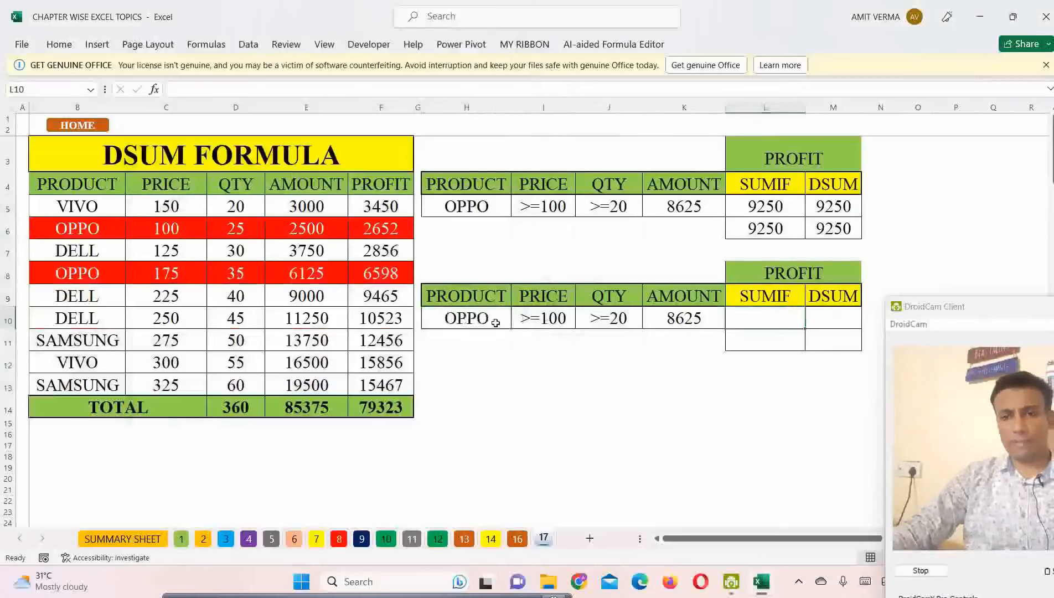
{"action": "left_click", "coordinate": [515, 322]}
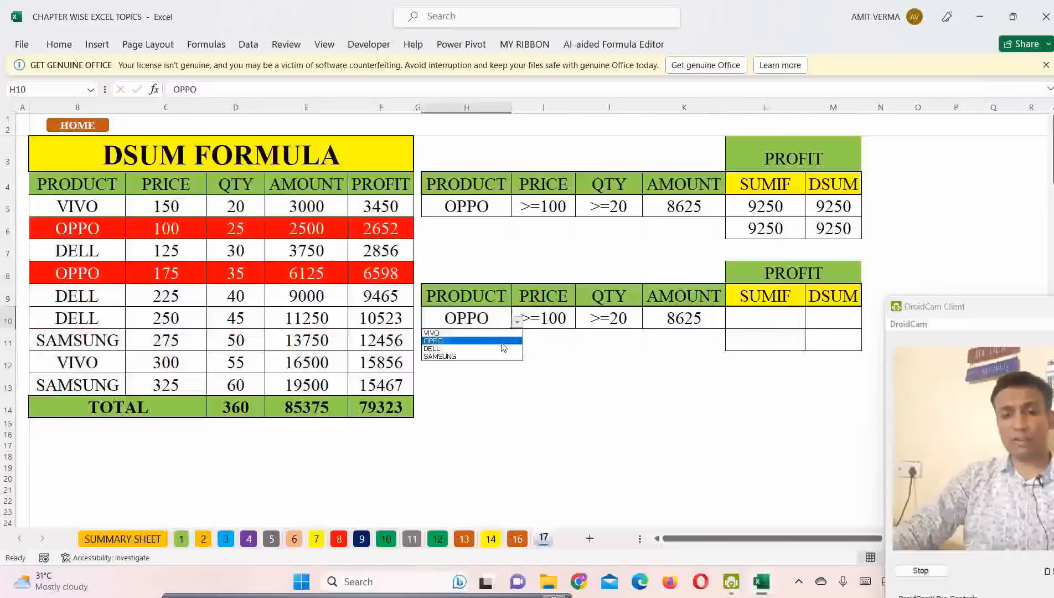
{"action": "left_click", "coordinate": [501, 341]}
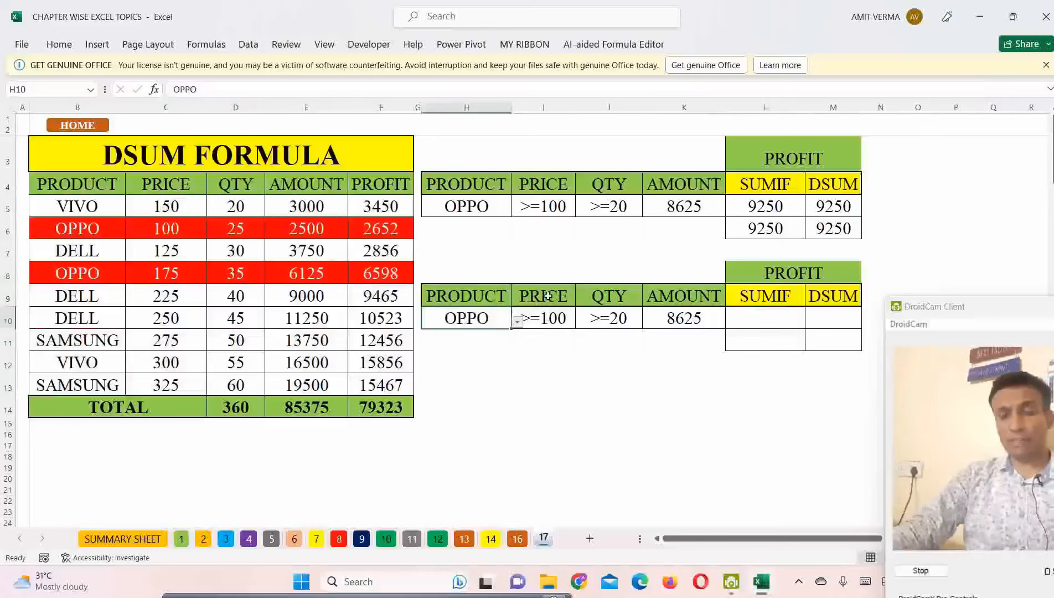
- Set the product criterion in H10 to DELL and review the matching highlighted rows and the amount column
{"action": "left_click", "coordinate": [517, 321]}
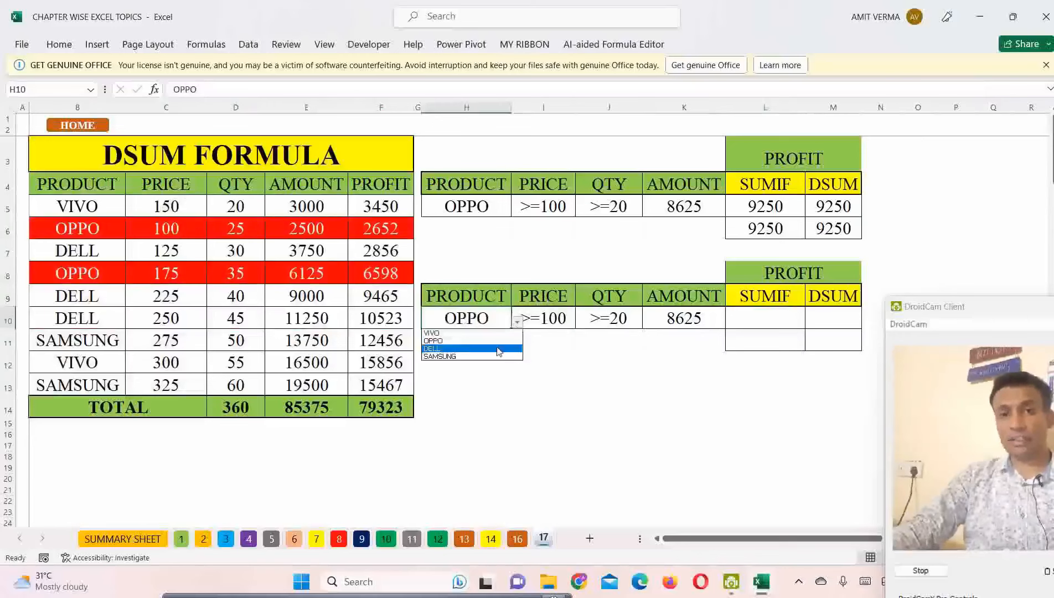
{"action": "left_click", "coordinate": [498, 349]}
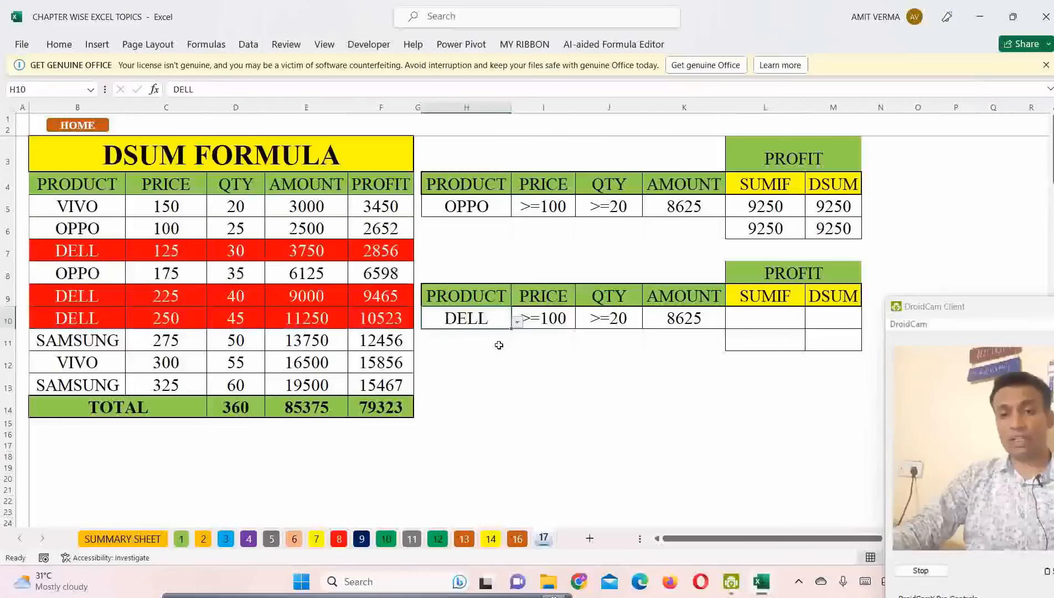
{"action": "left_click", "coordinate": [90, 253]}
{"action": "left_click_drag", "start_coordinate": [357, 321], "coordinate": [381, 325]}
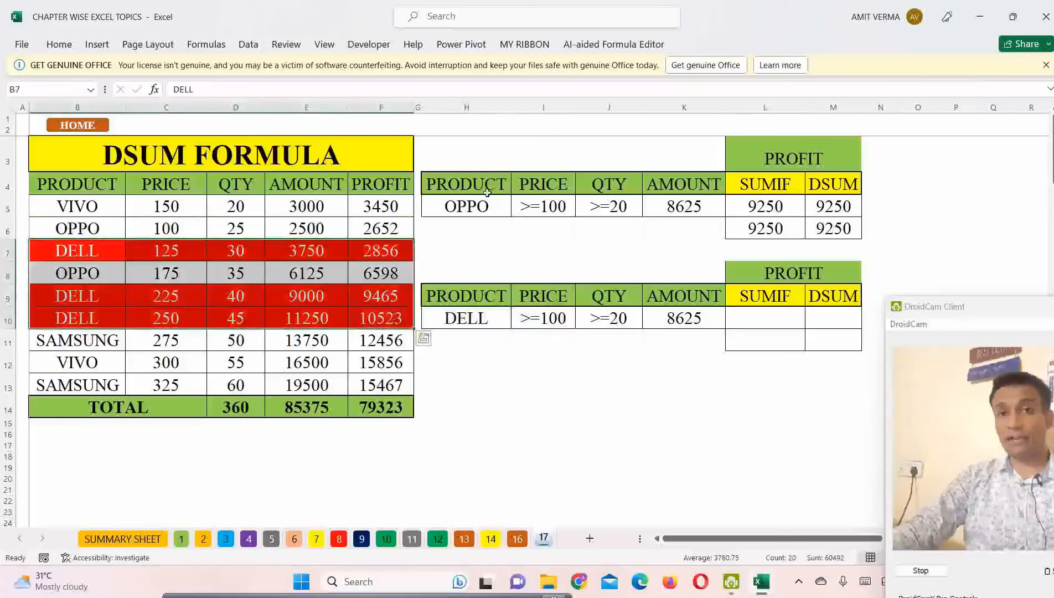
{"action": "left_click", "coordinate": [784, 324]}
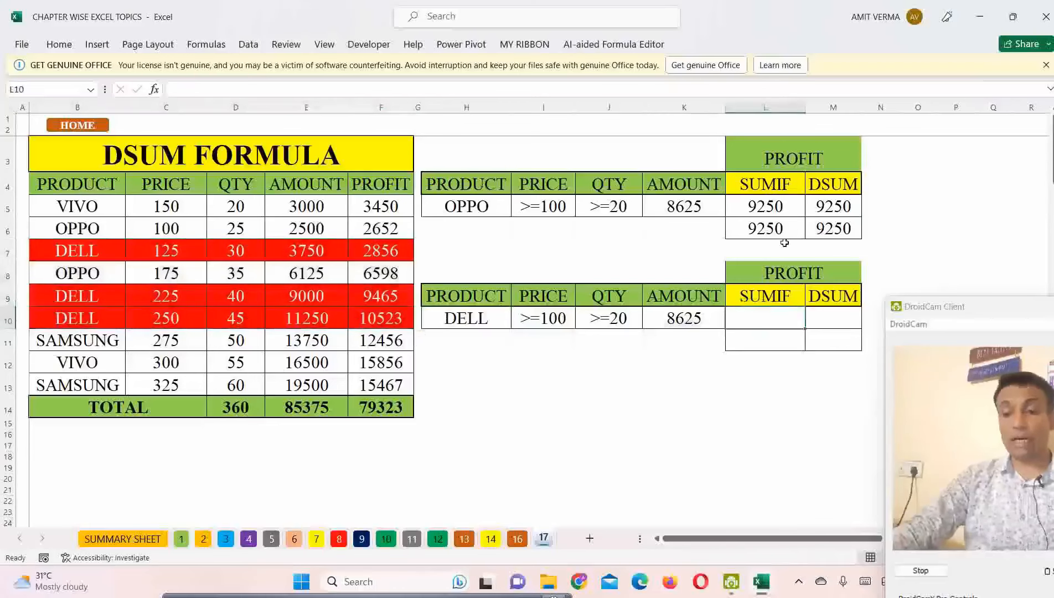
{"action": "left_click", "coordinate": [701, 320]}
{"action": "left_click_drag", "start_coordinate": [306, 206], "coordinate": [313, 365]}
- Enter =SUMIF($B$5:$F$13,$H$10,$F$5:$F$13) in L10 to total the profit of the selected product
{"action": "left_click", "coordinate": [751, 322]}
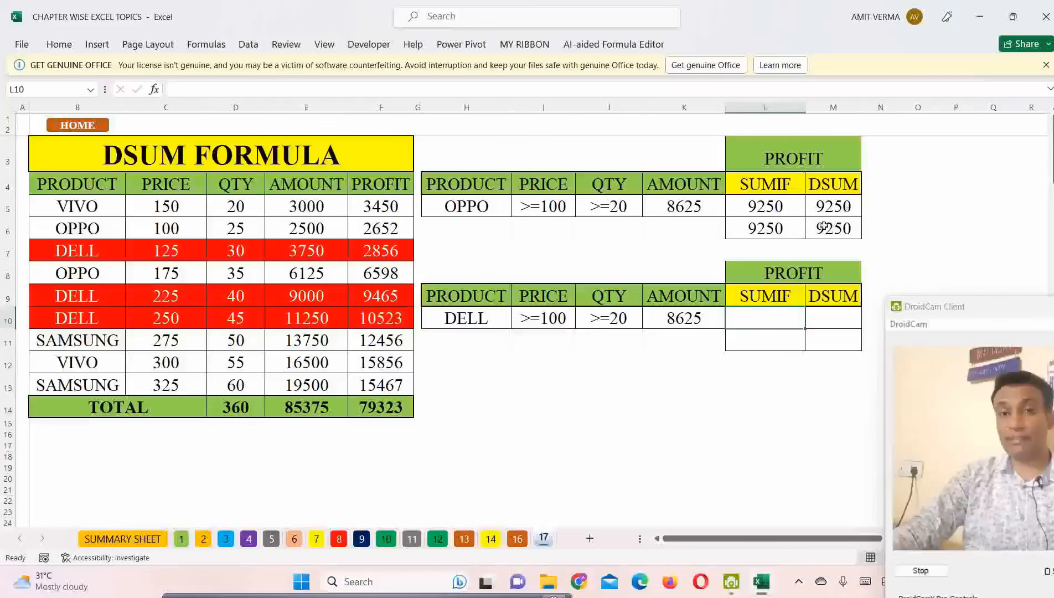
{"action": "type", "text": "=SUMIF("}
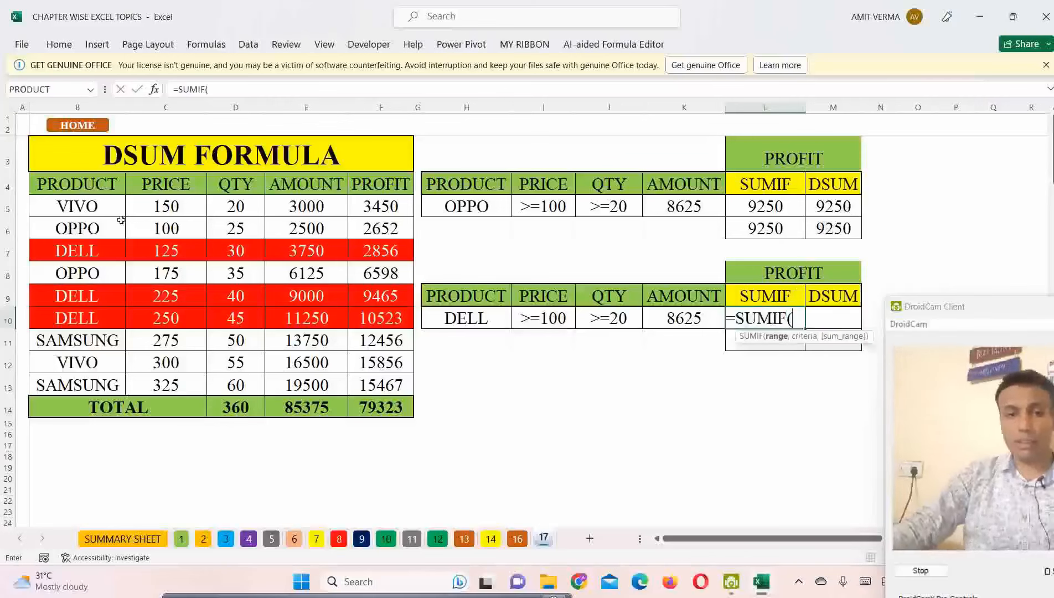
{"action": "left_click_drag", "start_coordinate": [122, 212], "coordinate": [383, 384]}
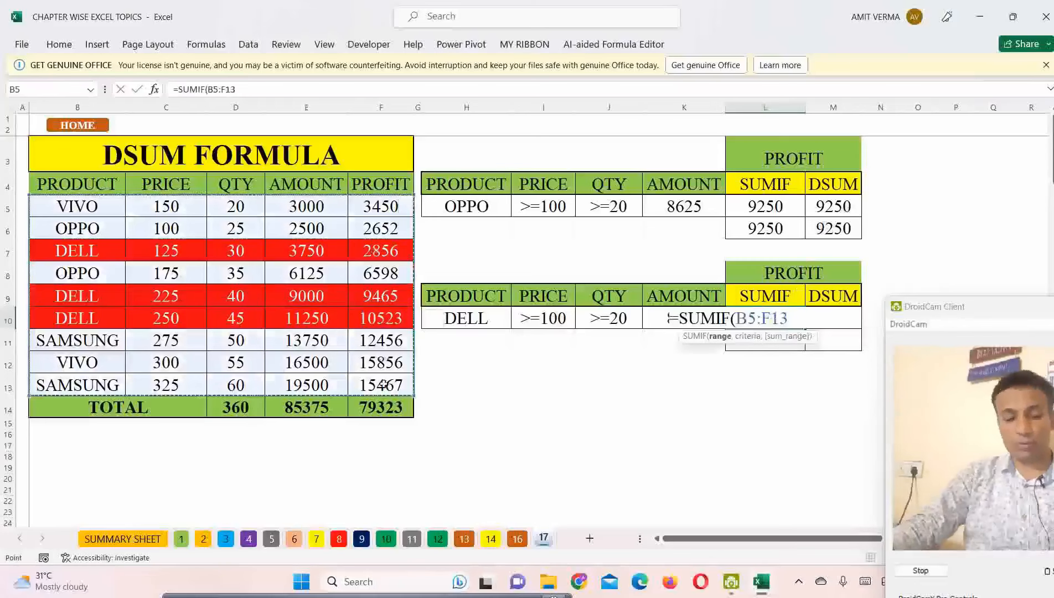
{"action": "key", "text": "F4"}
{"action": "type", "text": ","}
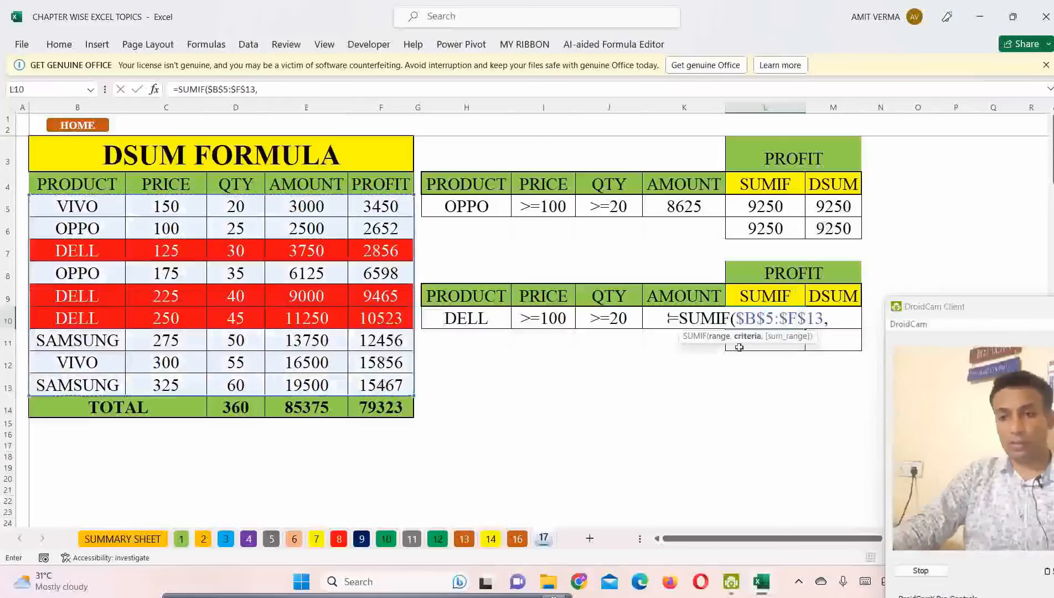
{"action": "left_click", "coordinate": [479, 323]}
{"action": "key", "text": "F4"}
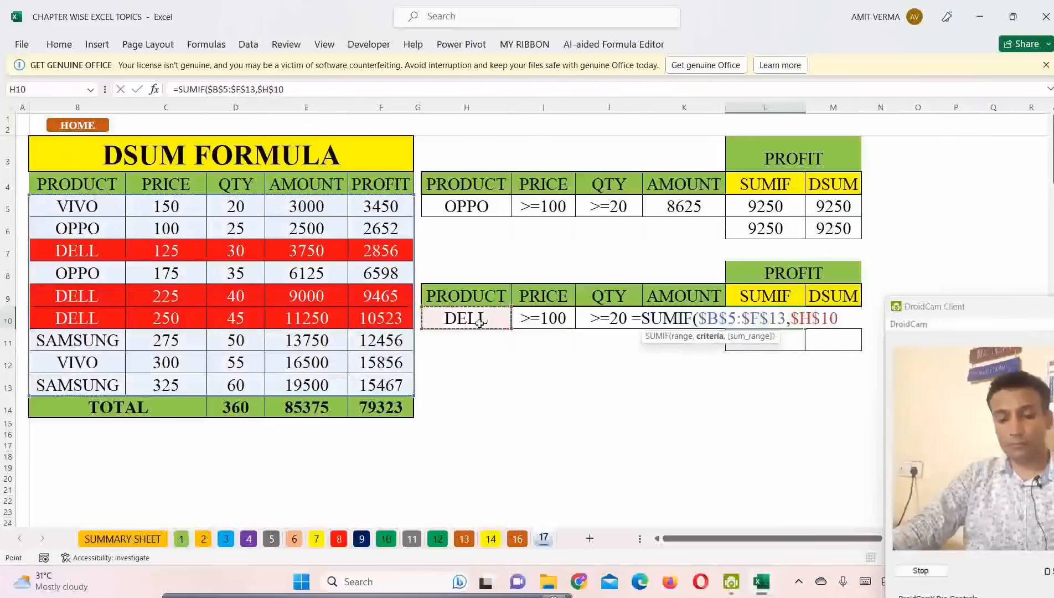
{"action": "type", "text": ","}
{"action": "left_click_drag", "start_coordinate": [375, 205], "coordinate": [383, 377]}
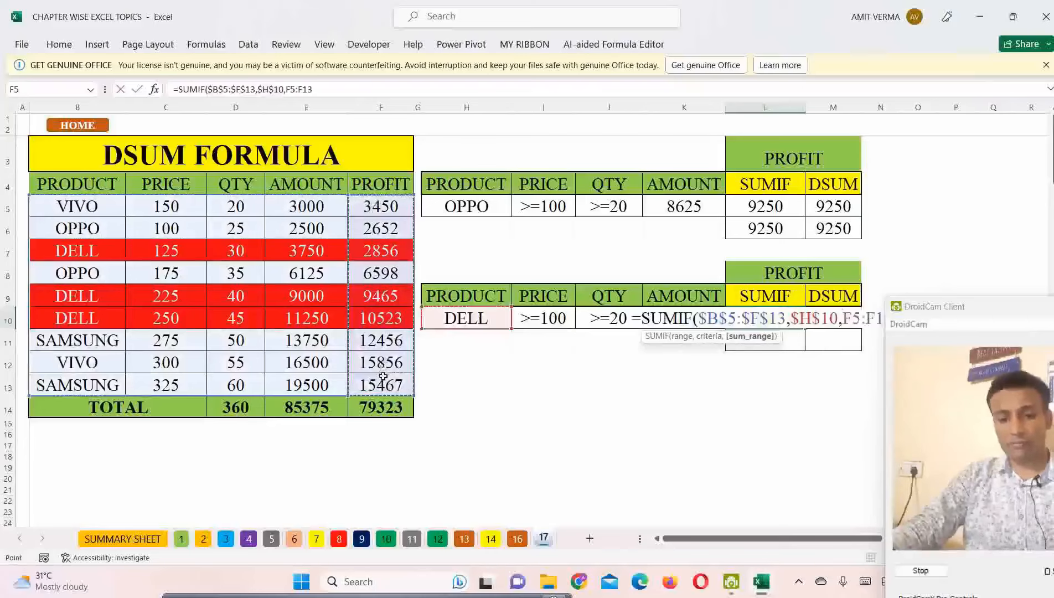
{"action": "key", "text": "F4"}
{"action": "key", "text": "Return"}
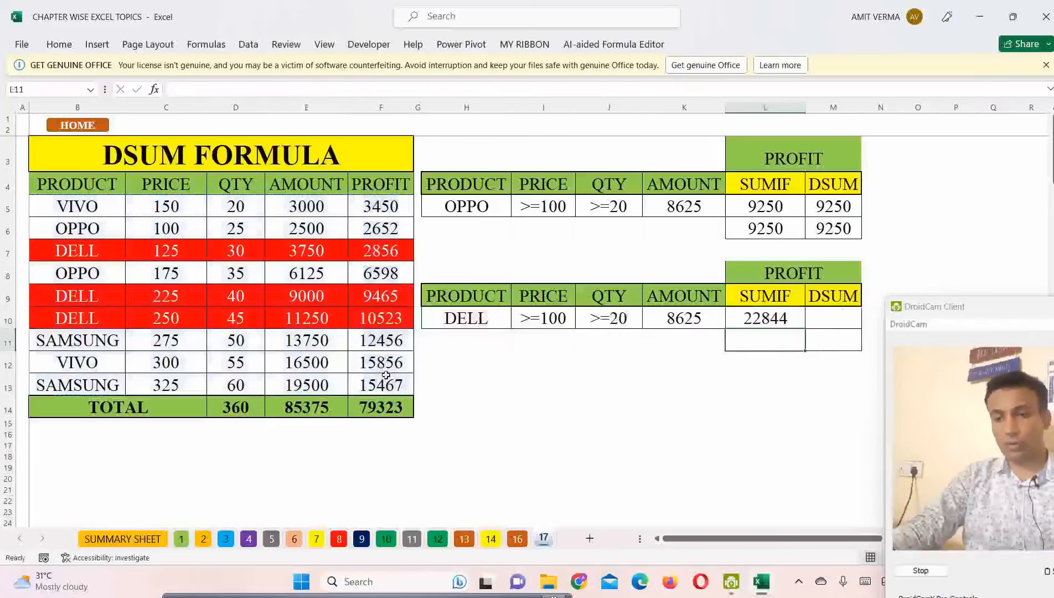
- Set the product criterion in H10 to OPPO
{"action": "left_click", "coordinate": [473, 322]}
{"action": "left_click", "coordinate": [517, 321]}
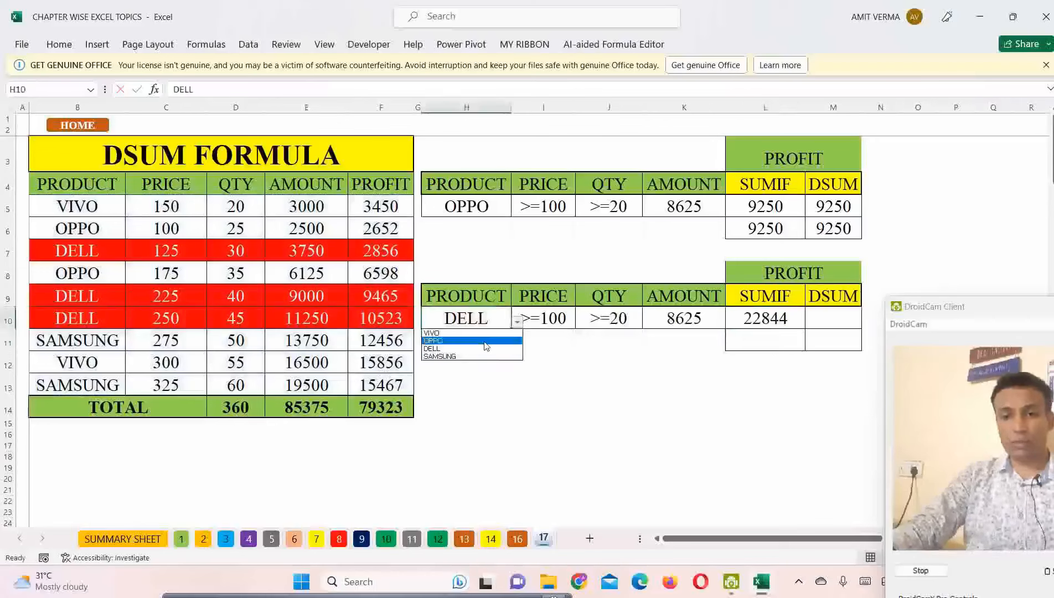
{"action": "left_click", "coordinate": [490, 341]}
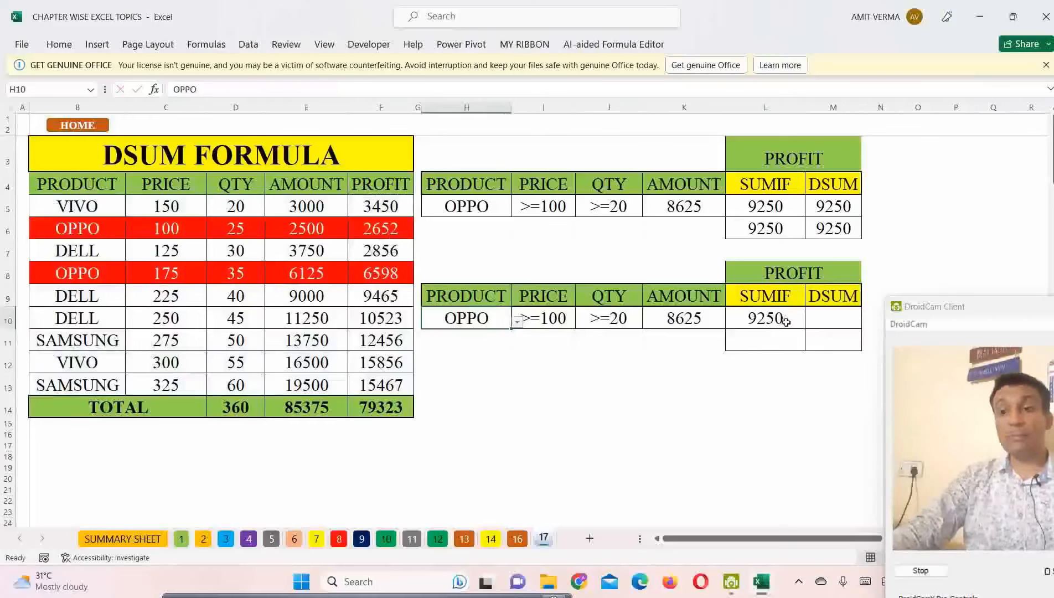
- Enter =DSUM($B$4:$F$13,F4,$H$9:$J$10) in M10 to total profit by the product, price and quantity criteria
{"action": "left_click_drag", "start_coordinate": [1011, 311], "coordinate": [969, 383]}
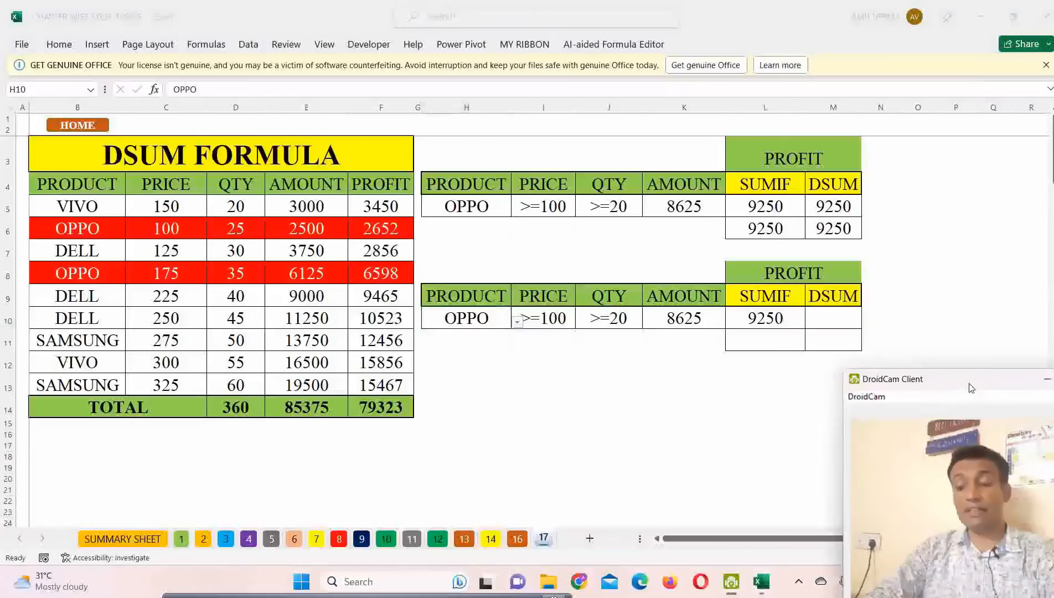
{"action": "left_click", "coordinate": [830, 323]}
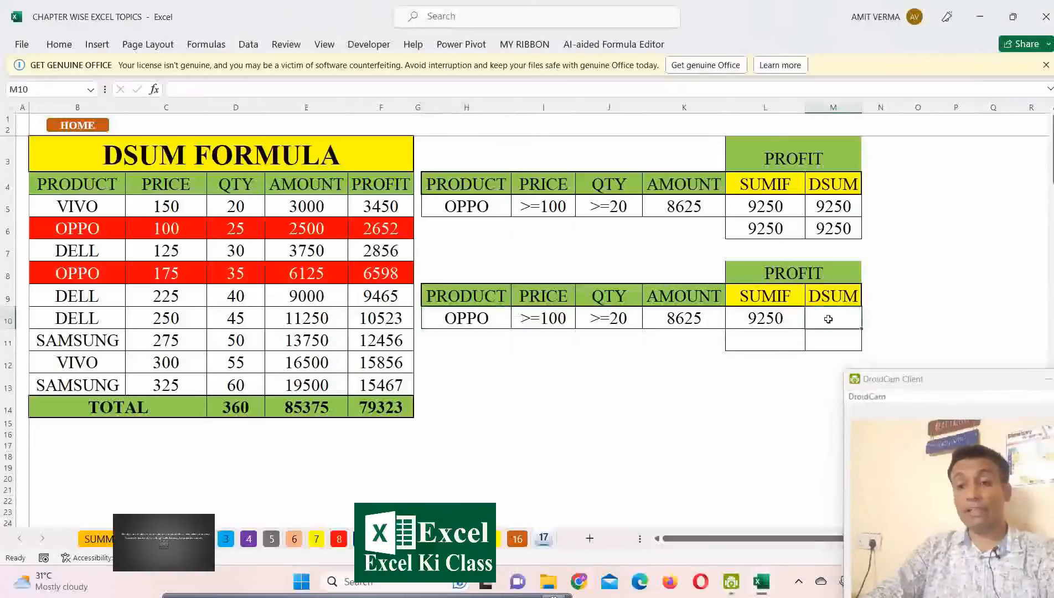
{"action": "type", "text": "=DSUM("}
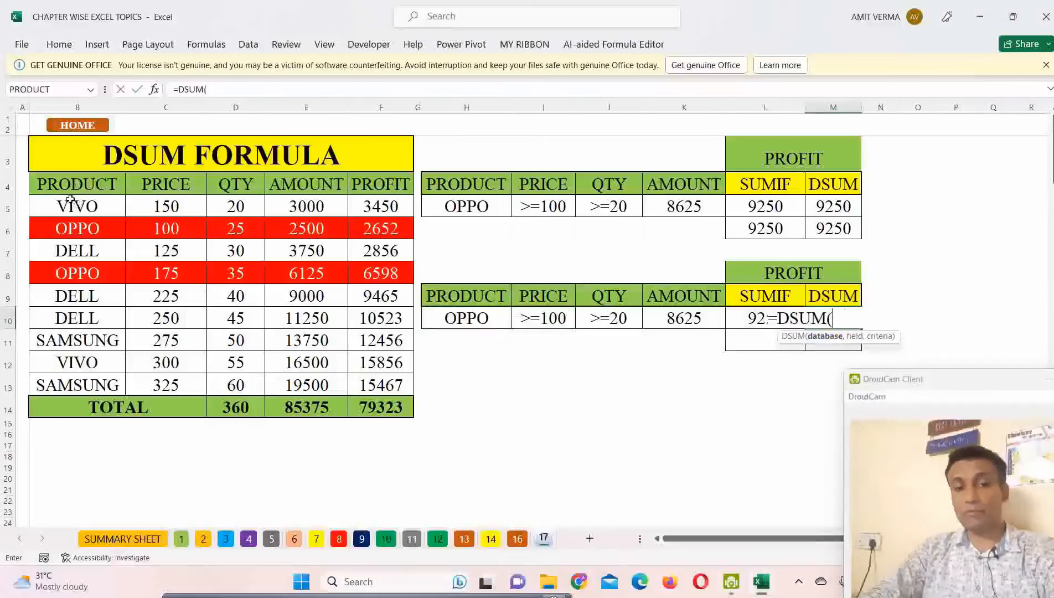
{"action": "left_click_drag", "start_coordinate": [70, 199], "coordinate": [377, 383]}
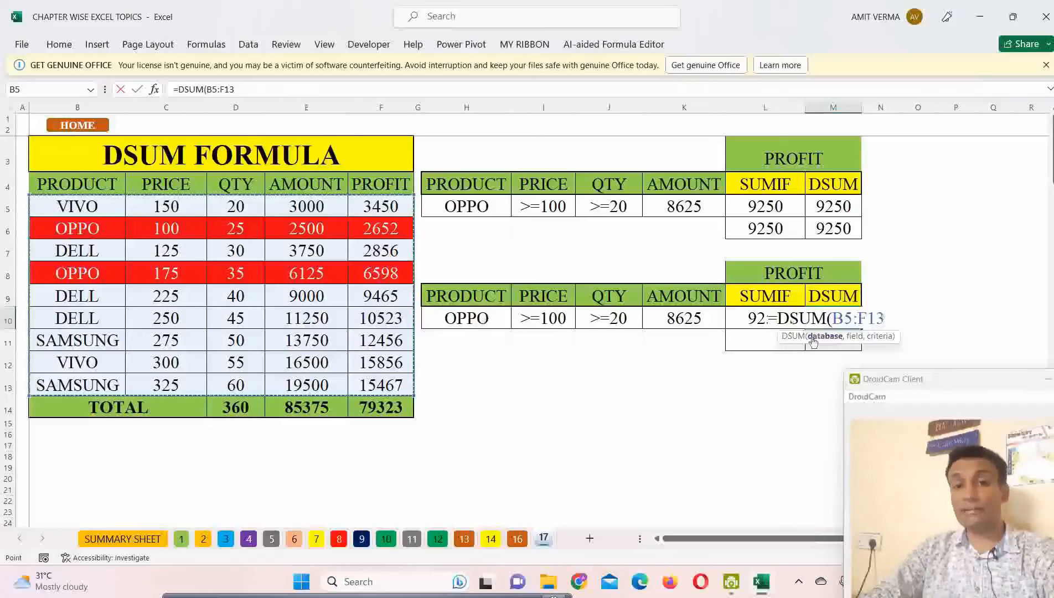
{"action": "left_click_drag", "start_coordinate": [70, 178], "coordinate": [379, 382]}
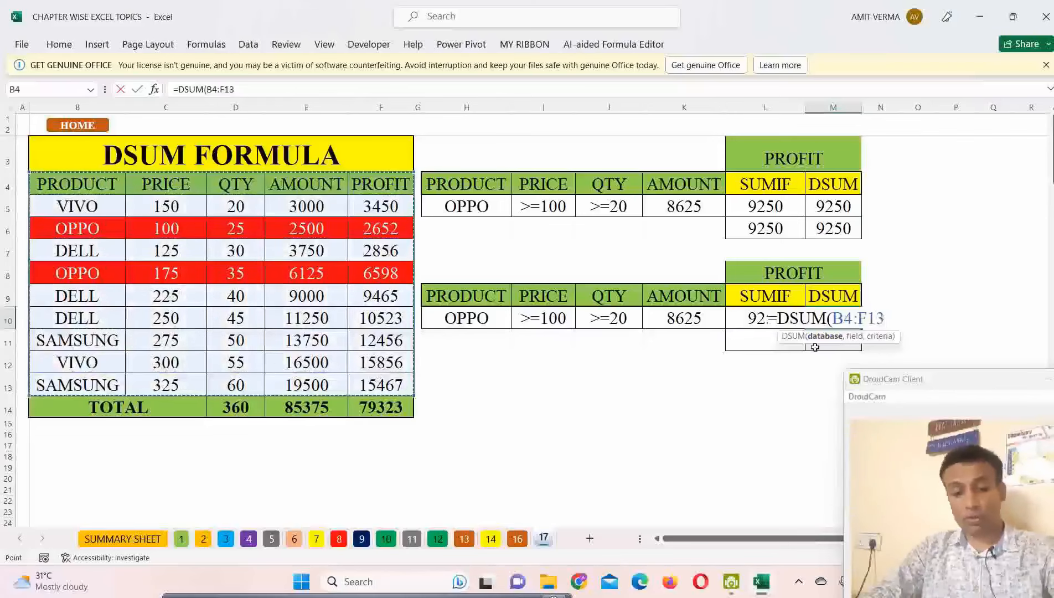
{"action": "key", "text": "F4"}
{"action": "type", "text": ","}
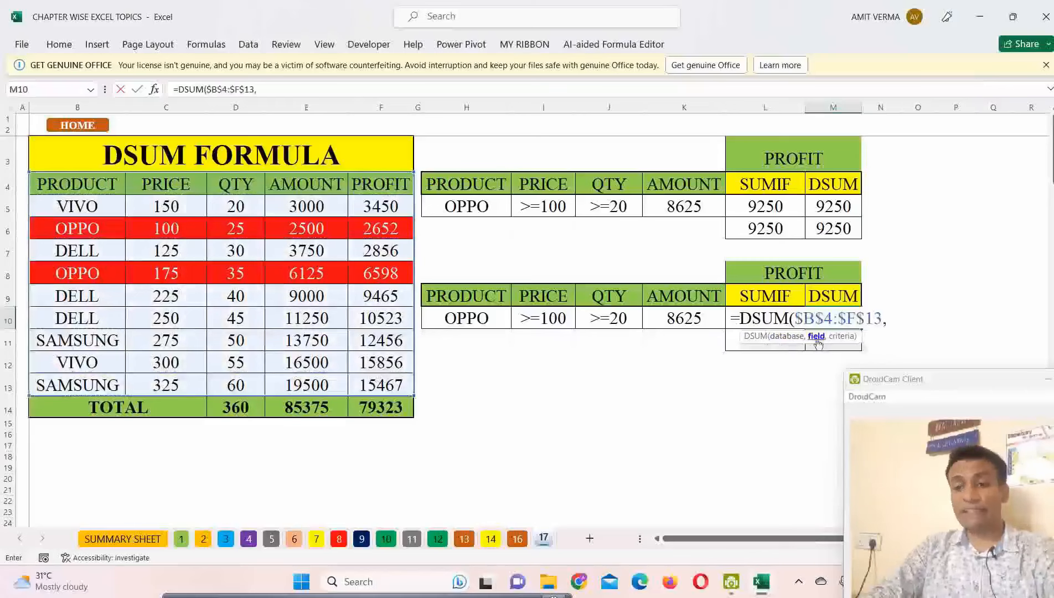
{"action": "left_click", "coordinate": [385, 184]}
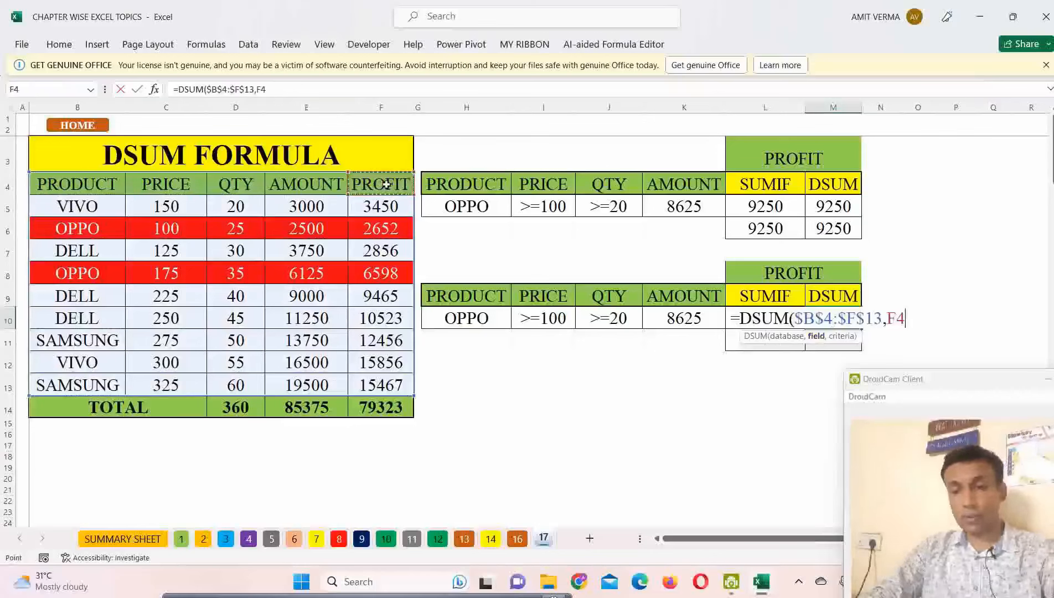
{"action": "type", "text": ","}
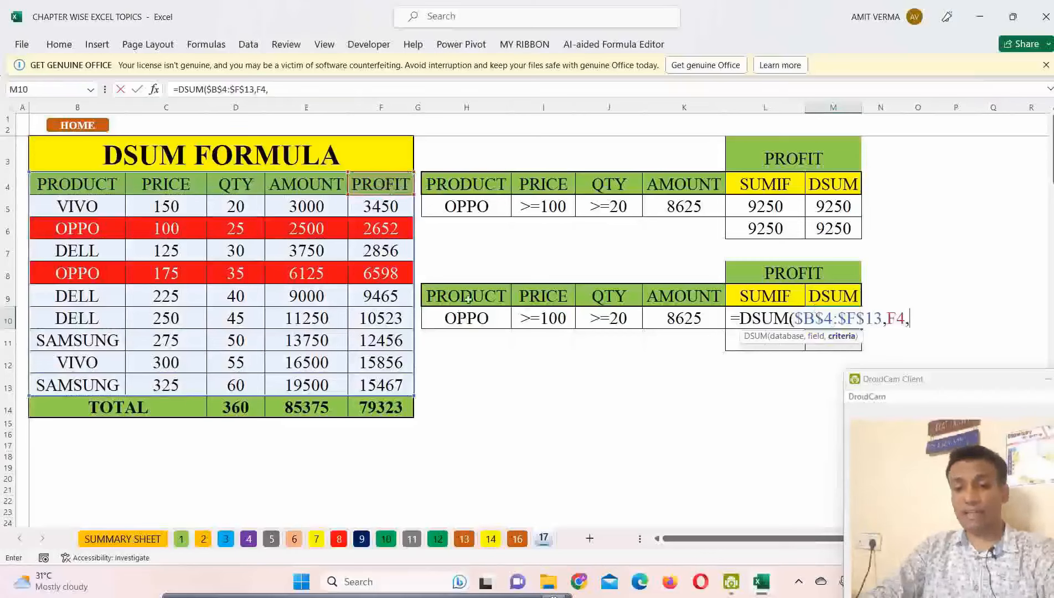
{"action": "left_click_drag", "start_coordinate": [468, 299], "coordinate": [614, 319]}
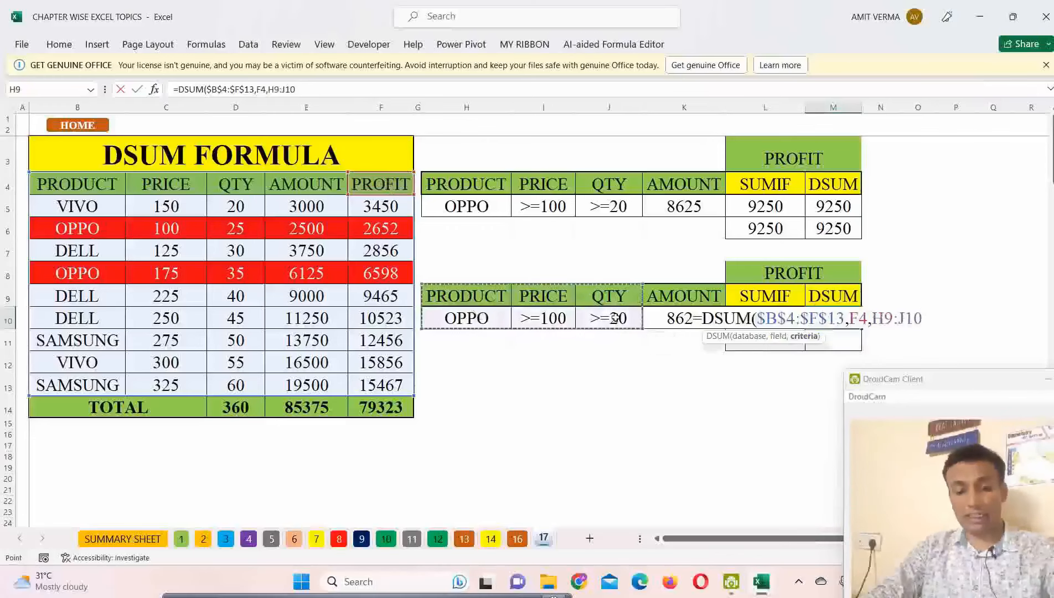
{"action": "key", "text": "F4"}
{"action": "type", "text": ")"}
{"action": "key", "text": "Return"}
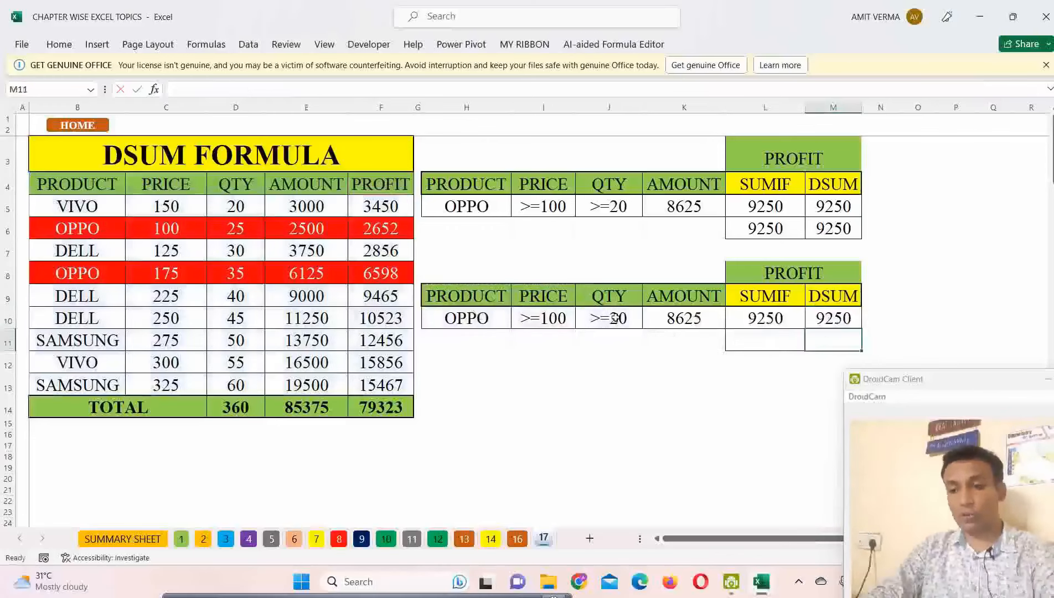
- Compare the arguments of the SUMIF formula in L10 with those of the DSUM formula in M10
{"action": "left_click", "coordinate": [843, 323]}
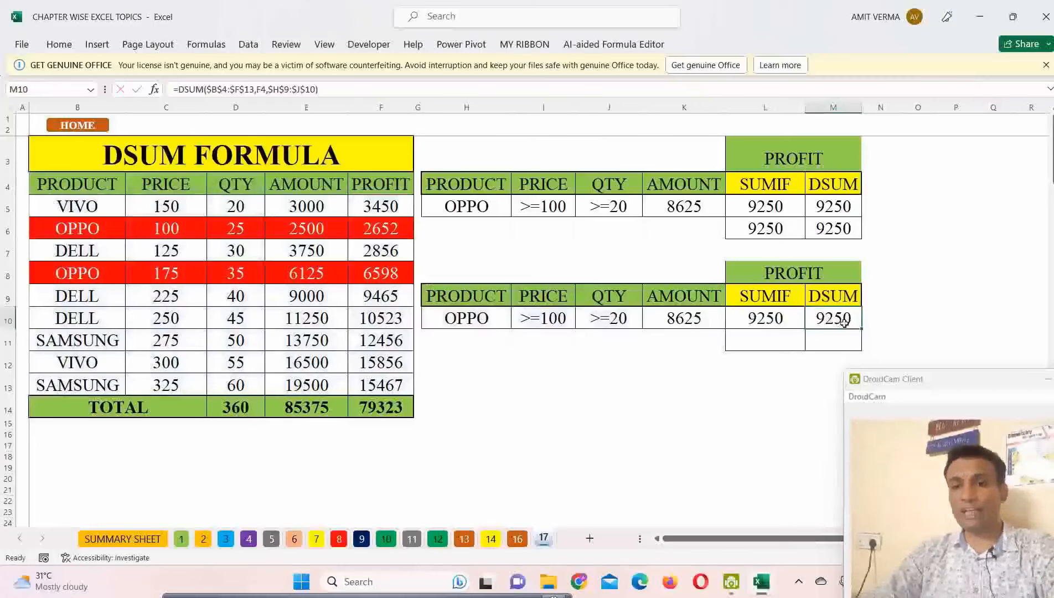
{"action": "left_click", "coordinate": [789, 318]}
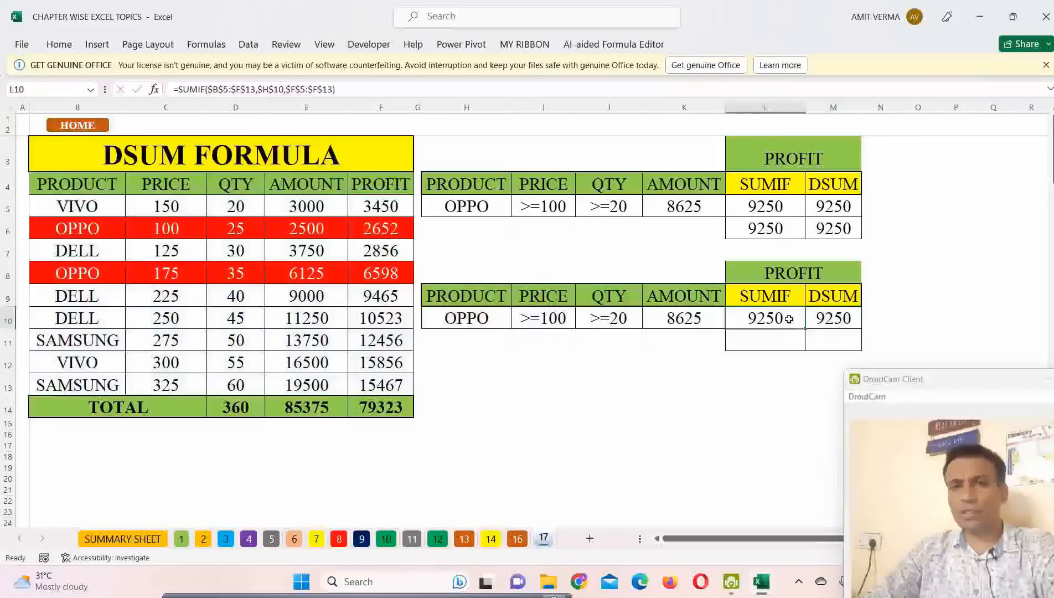
{"action": "double_click", "coordinate": [788, 318]}
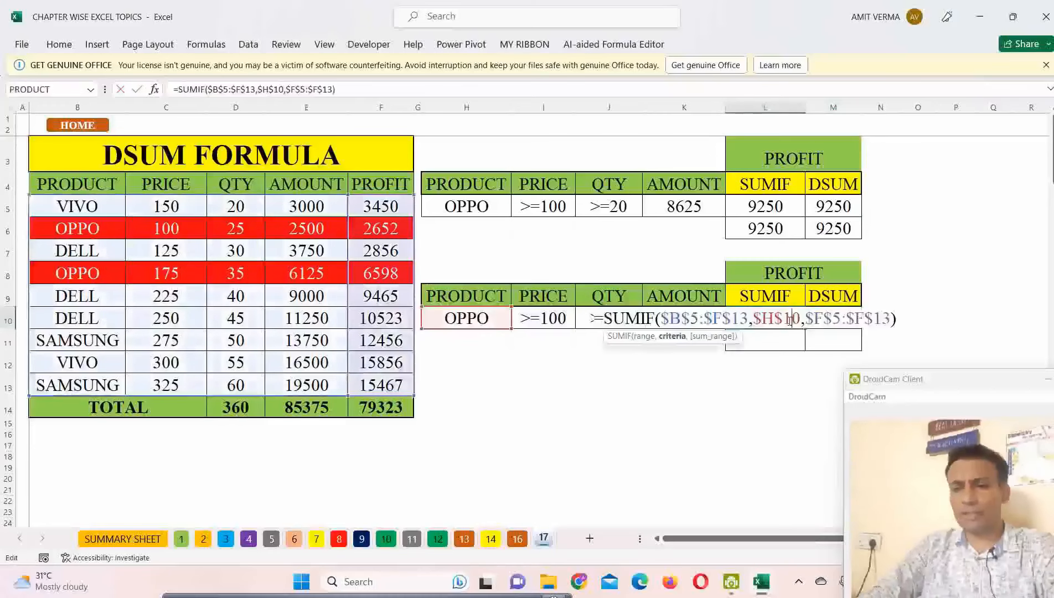
{"action": "left_click", "coordinate": [952, 302]}
{"action": "double_click", "coordinate": [840, 321]}
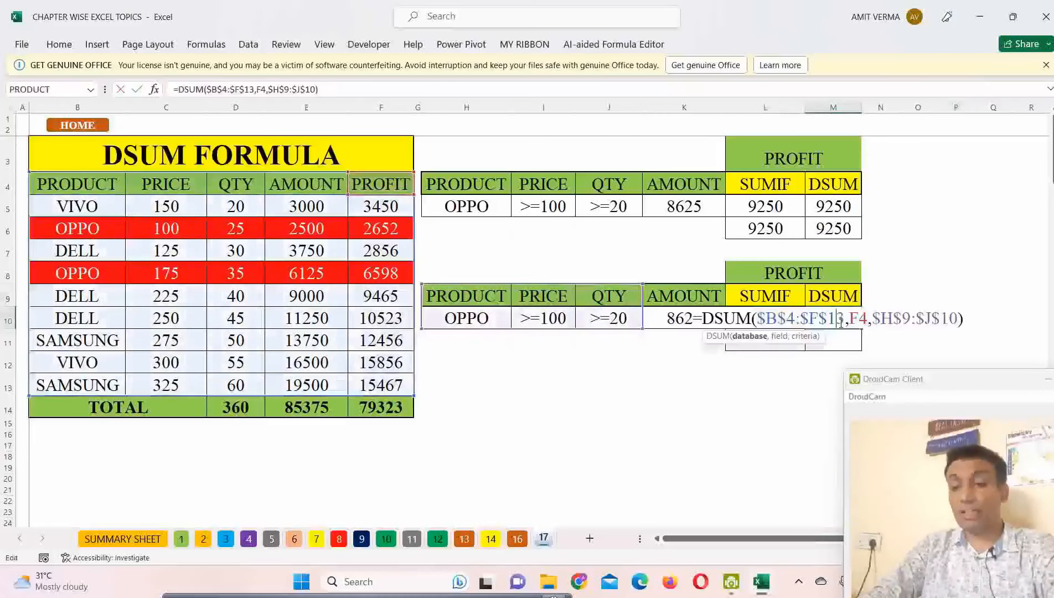
{"action": "left_click", "coordinate": [988, 331]}
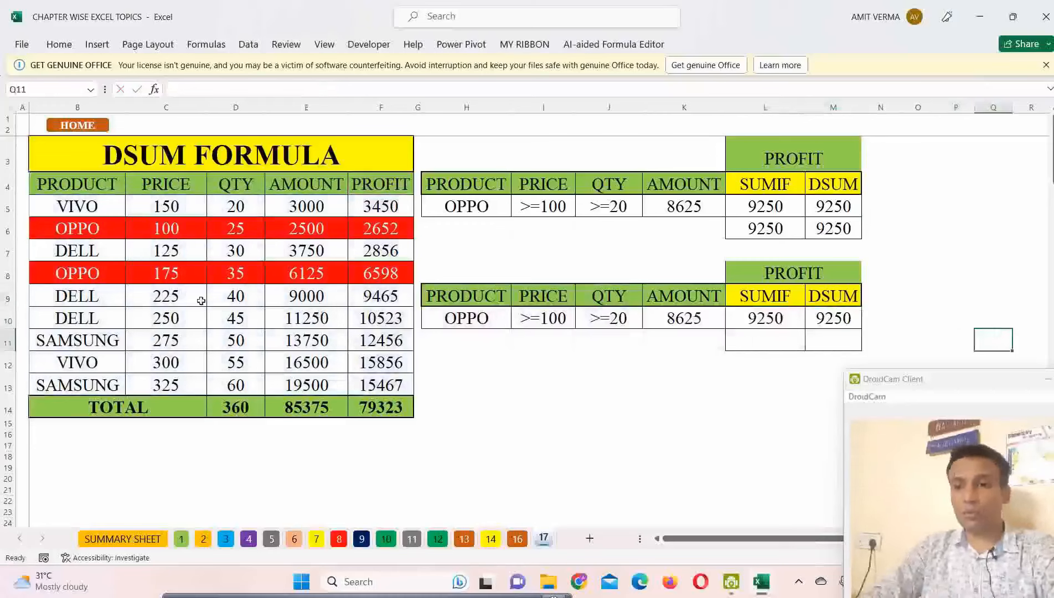
- Apply K10's formatting to K11, trying it on the text SUMIFS and clearing that text
{"action": "left_click", "coordinate": [759, 339]}
{"action": "left_click", "coordinate": [687, 342]}
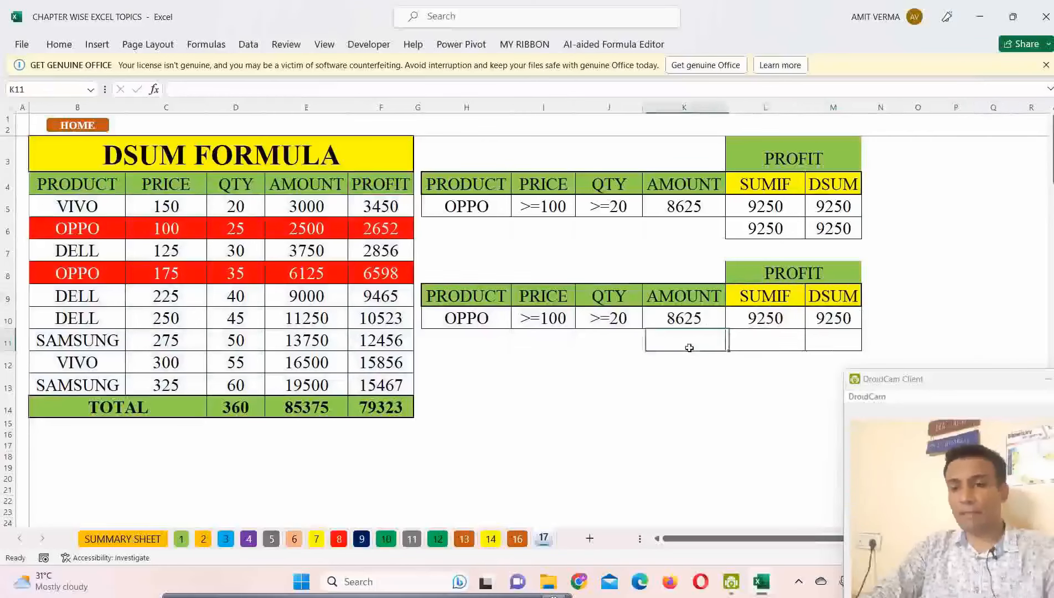
{"action": "type", "text": "SUMI"}
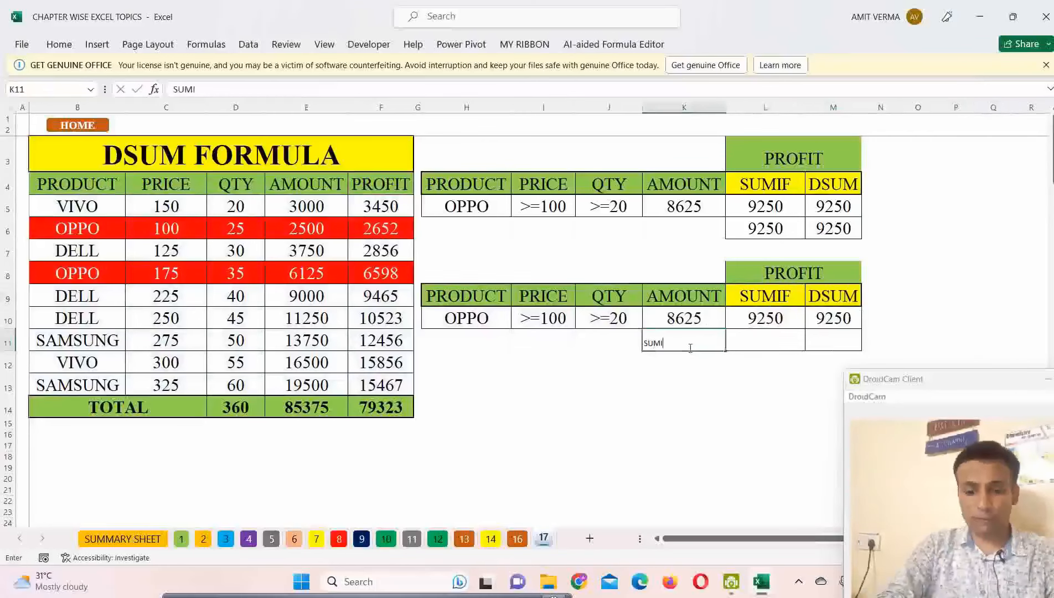
{"action": "type", "text": "FS"}
{"action": "scroll", "coordinate": [686, 288], "scroll_direction": "down", "scroll_amount": 2}
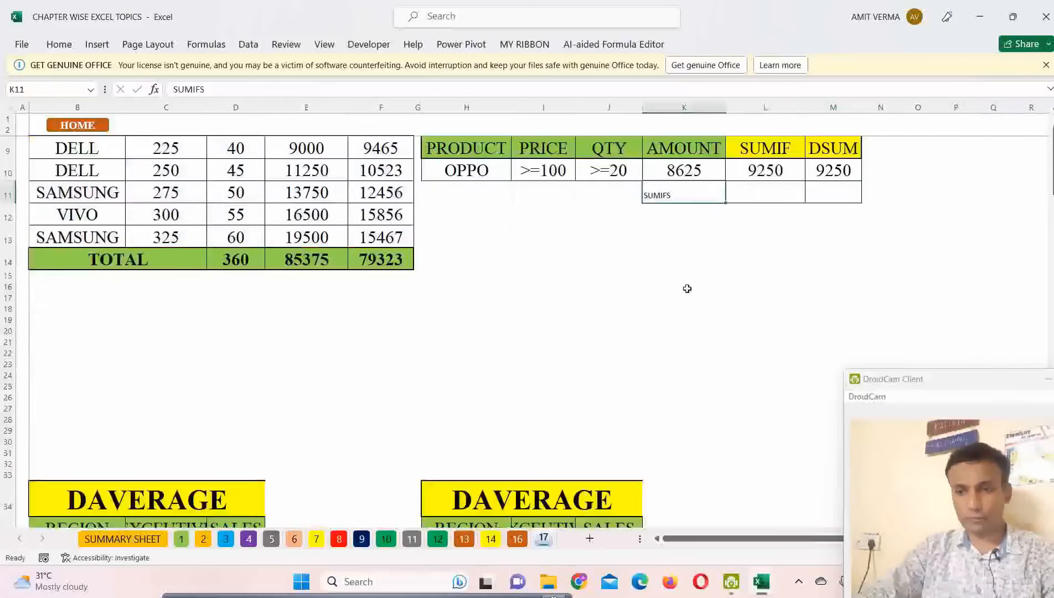
{"action": "scroll", "coordinate": [687, 288], "scroll_direction": "up", "scroll_amount": 2}
{"action": "left_click", "coordinate": [693, 311]}
{"action": "key", "text": "ctrl+c"}
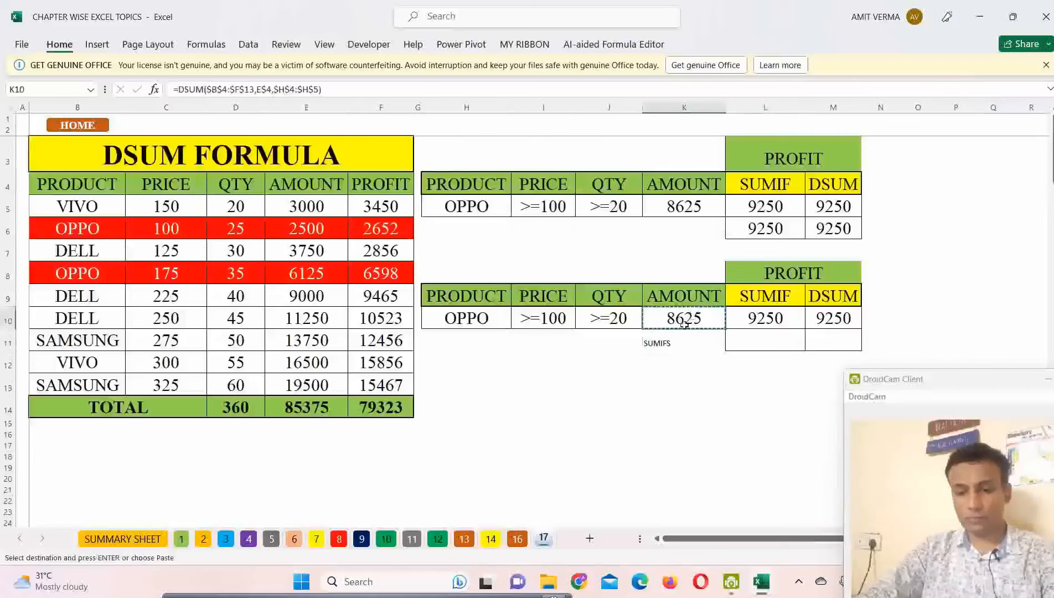
{"action": "key", "text": "Escape"}
{"action": "left_click", "coordinate": [683, 346]}
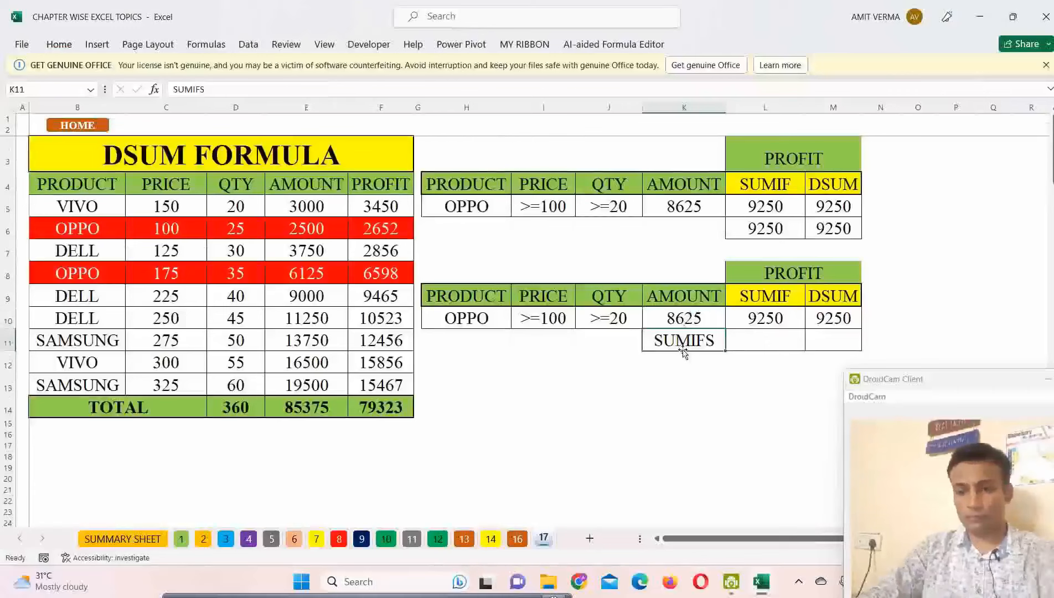
{"action": "key", "text": "Delete"}
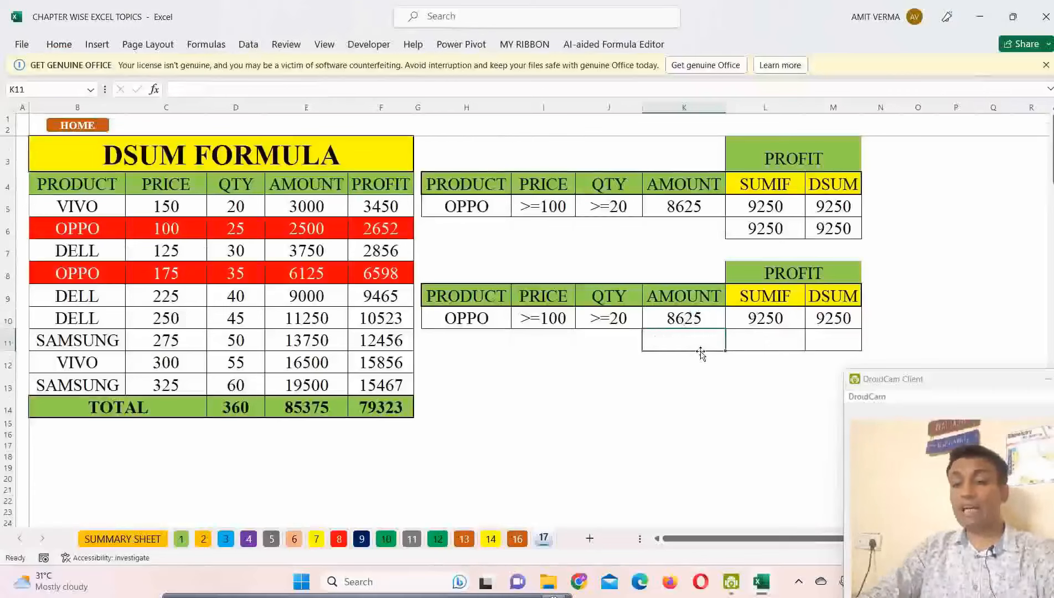
{"action": "type", "text": "=SUMIF"}
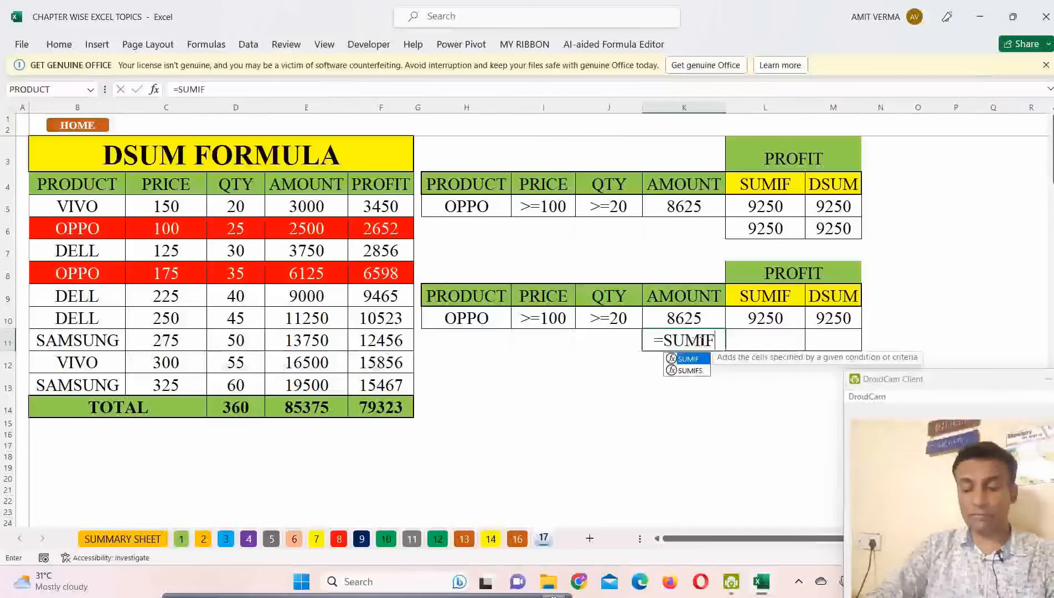
{"action": "key", "text": "Escape"}
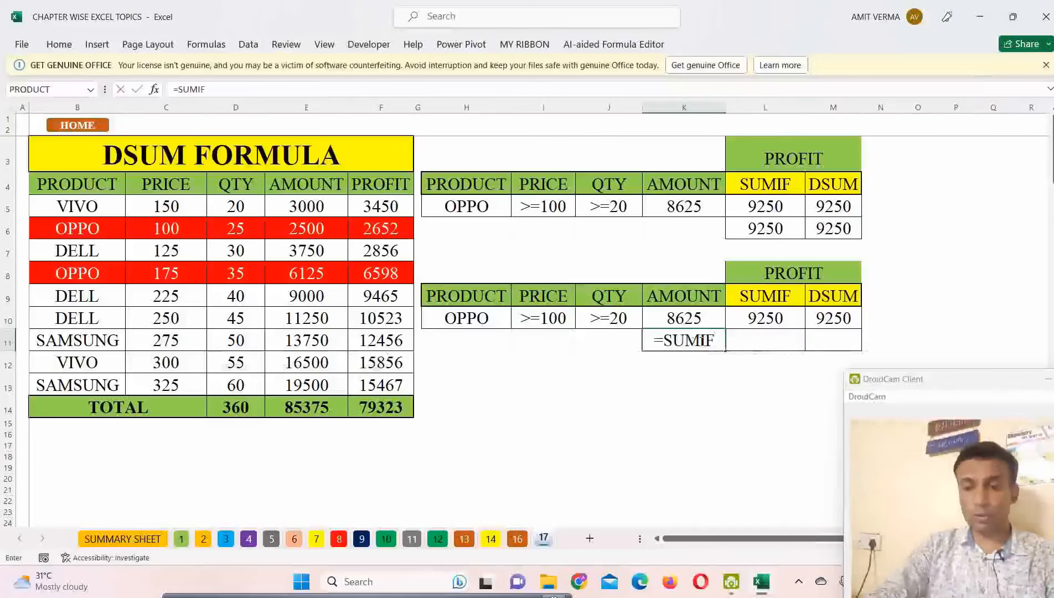
{"action": "key", "text": "Escape"}
{"action": "type", "text": "="}
{"action": "key", "text": "Escape"}
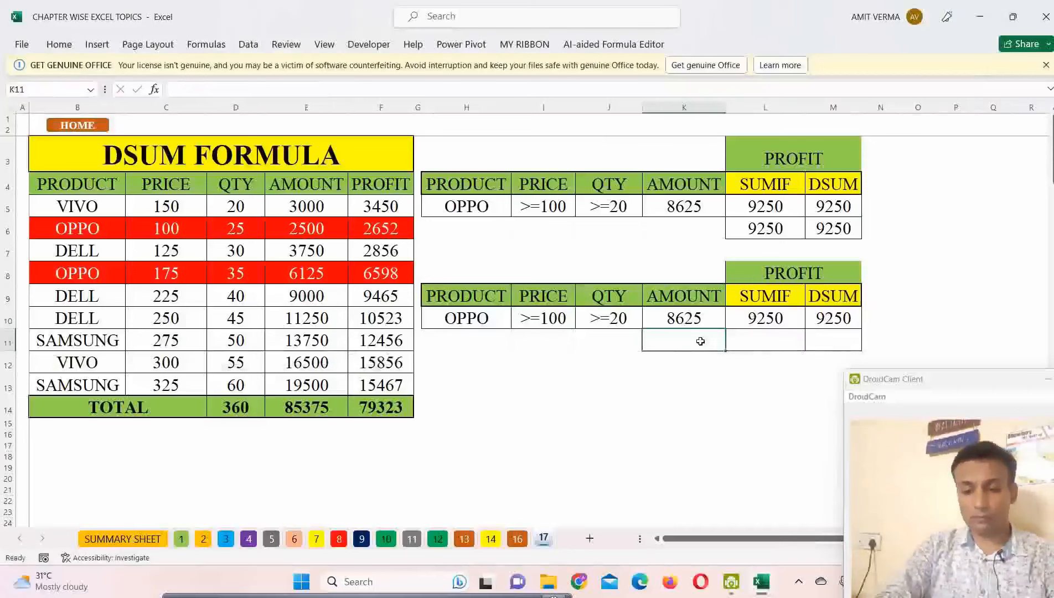
{"action": "type", "text": "UMIF"}
{"action": "key", "text": "BackSpace"}
{"action": "key", "text": "BackSpace"}
{"action": "key", "text": "BackSpace"}
{"action": "key", "text": "BackSpace"}
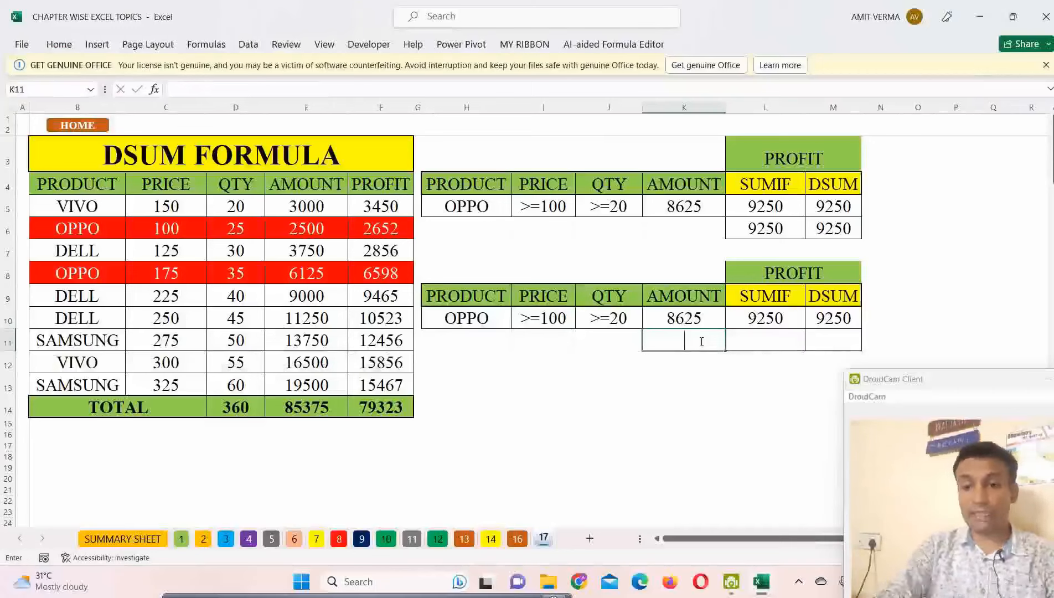
- Enter SUMIFS as a text label in K11 beside the second row of the lower profit table
{"action": "type", "text": "SUMIFS"}
{"action": "key", "text": "Return"}
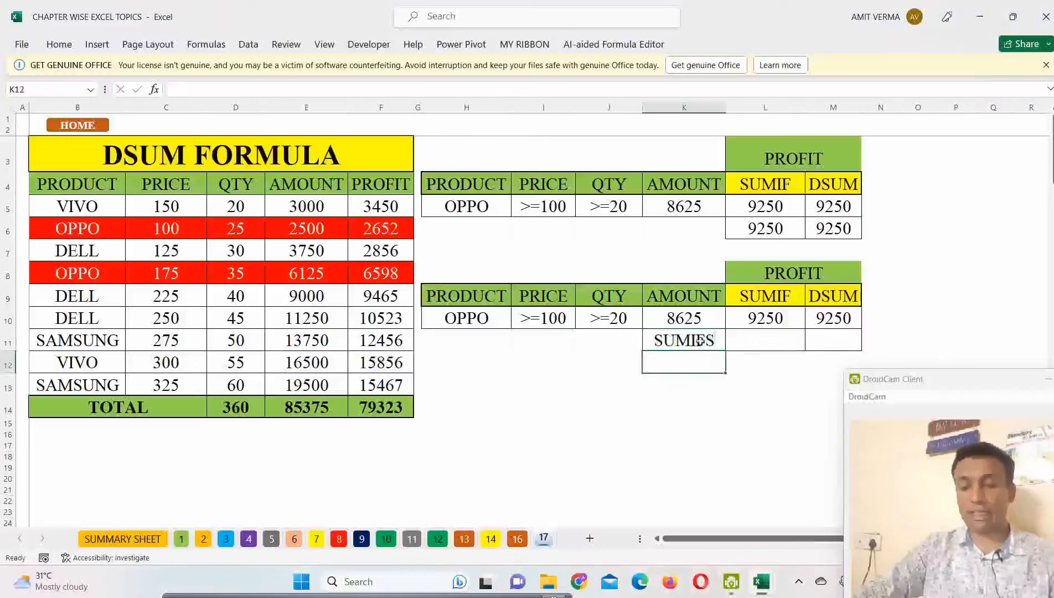
- Enter =SUMIFS($F$5:$F$13,$B$5:$B$13,$H$10) in L11 to total the profit for the product chosen in H10
{"action": "left_click", "coordinate": [753, 343]}
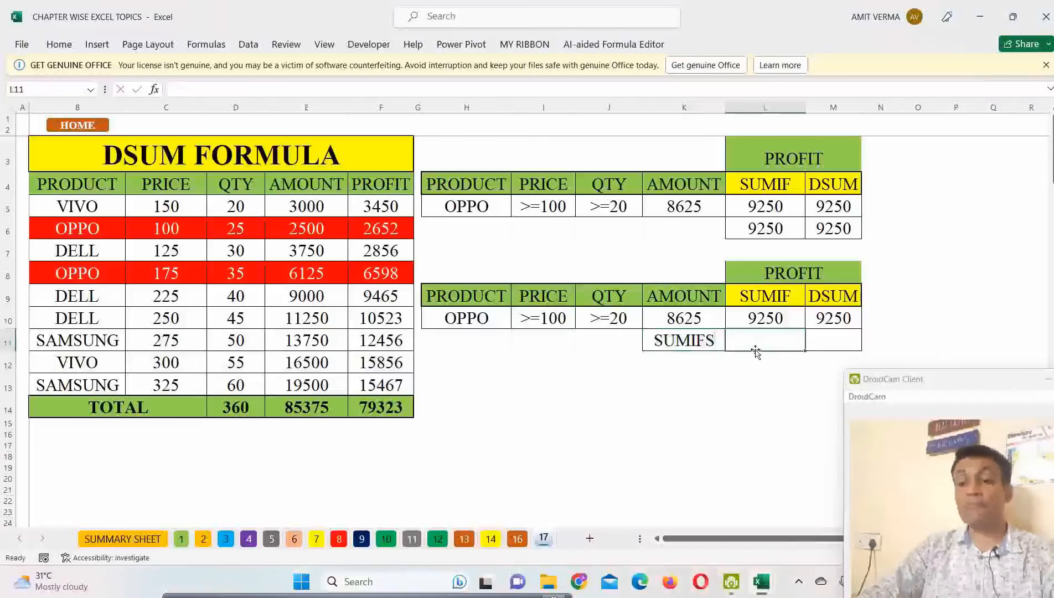
{"action": "type", "text": "=SUMIF"}
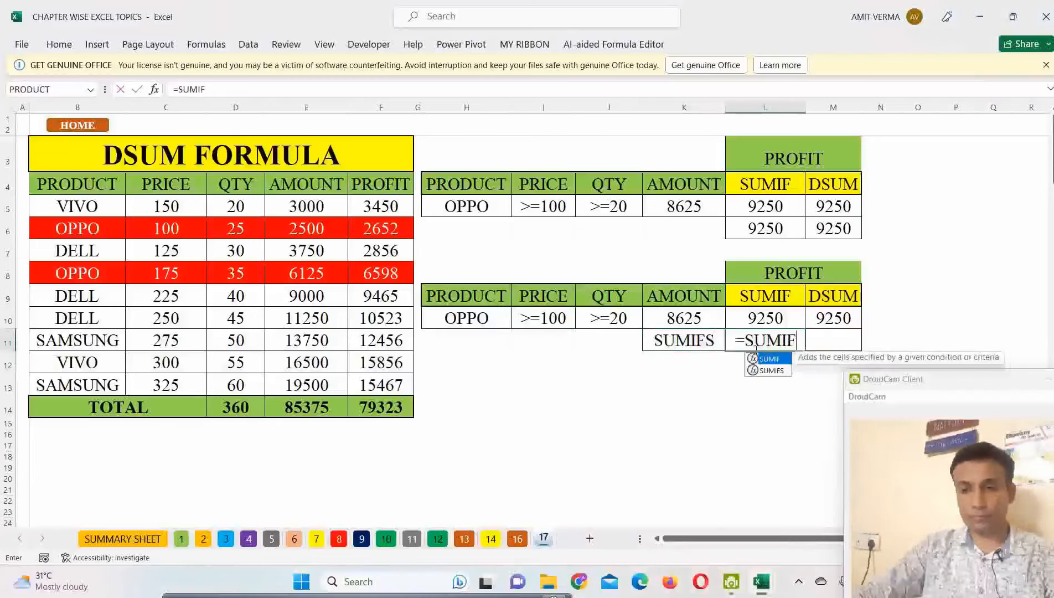
{"action": "type", "text": "S("}
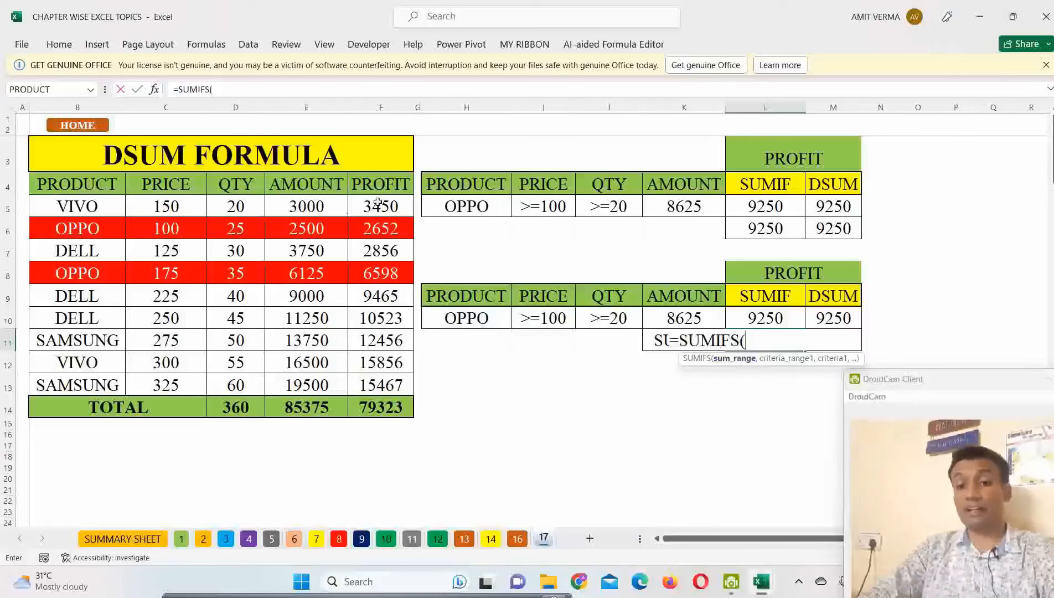
{"action": "left_click_drag", "start_coordinate": [378, 203], "coordinate": [385, 383]}
{"action": "key", "text": "F4"}
{"action": "type", "text": ","}
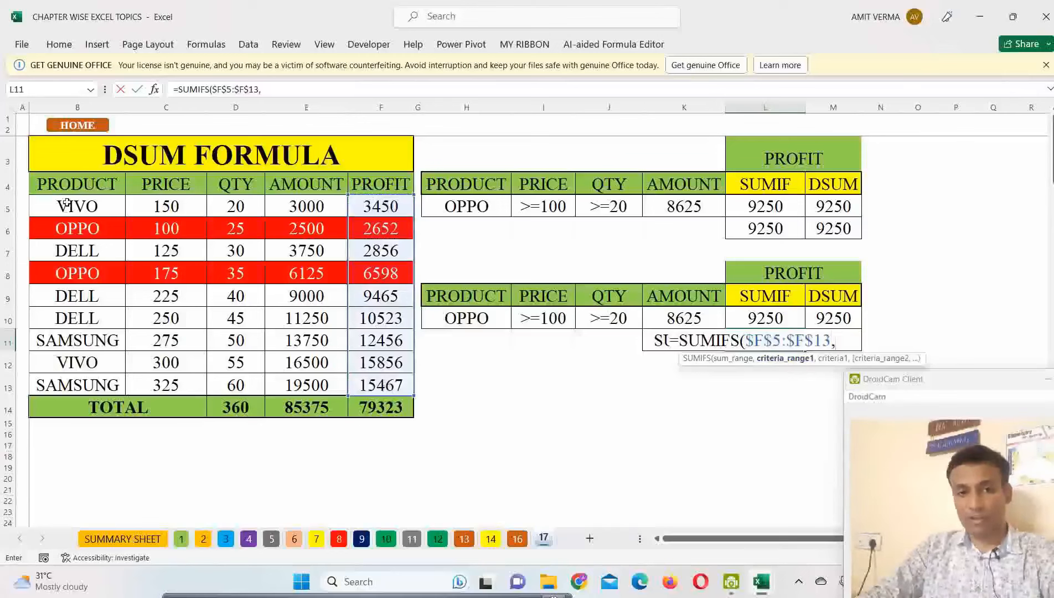
{"action": "left_click_drag", "start_coordinate": [66, 202], "coordinate": [71, 378]}
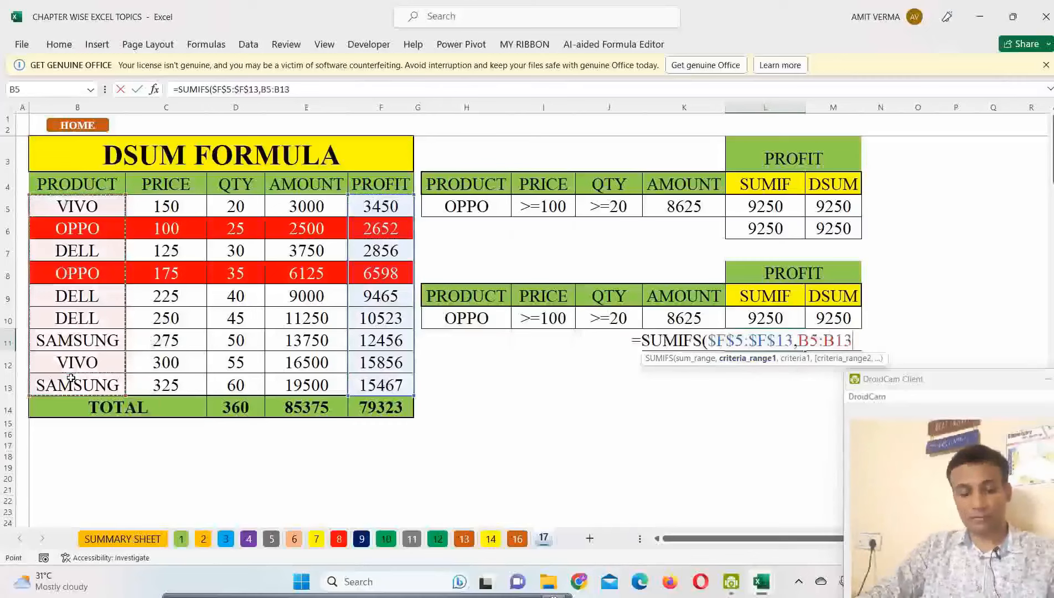
{"action": "key", "text": "F4"}
{"action": "type", "text": ","}
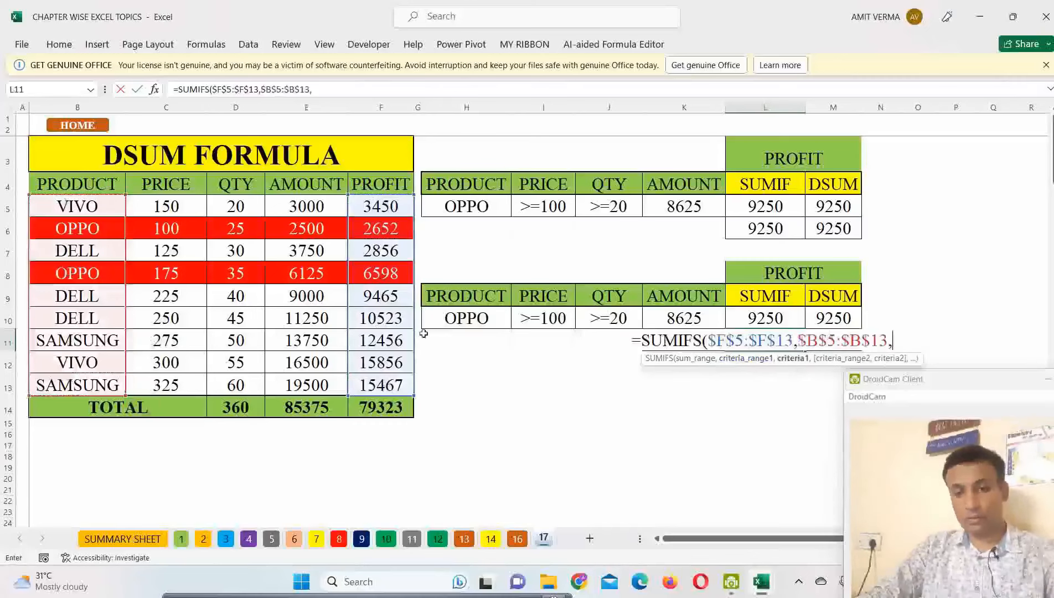
{"action": "left_click", "coordinate": [464, 315]}
{"action": "key", "text": "F4"}
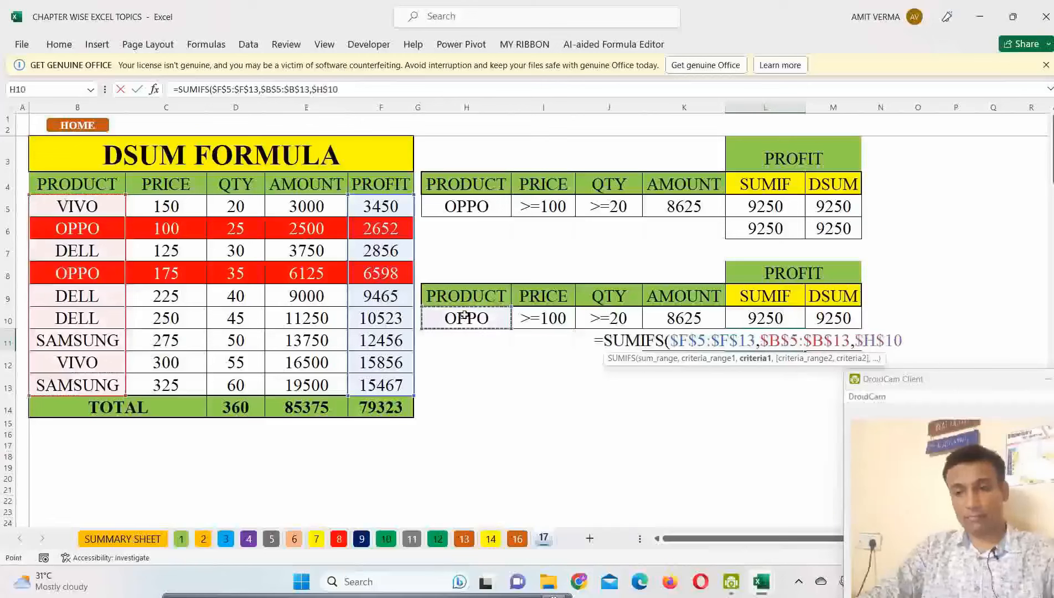
{"action": "type", "text": ")"}
{"action": "key", "text": "Return"}
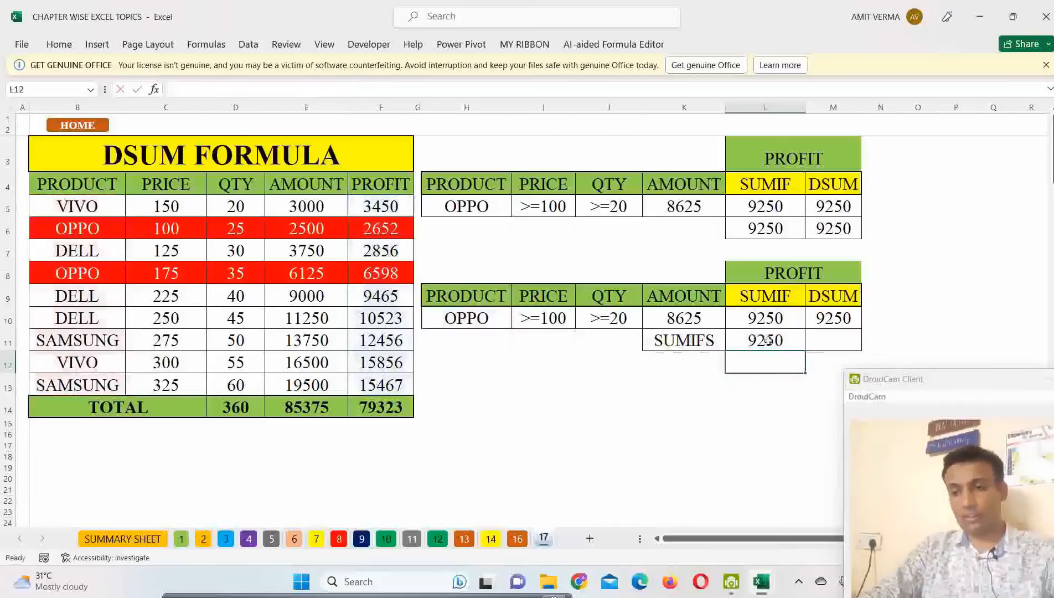
{"action": "left_click", "coordinate": [767, 340]}
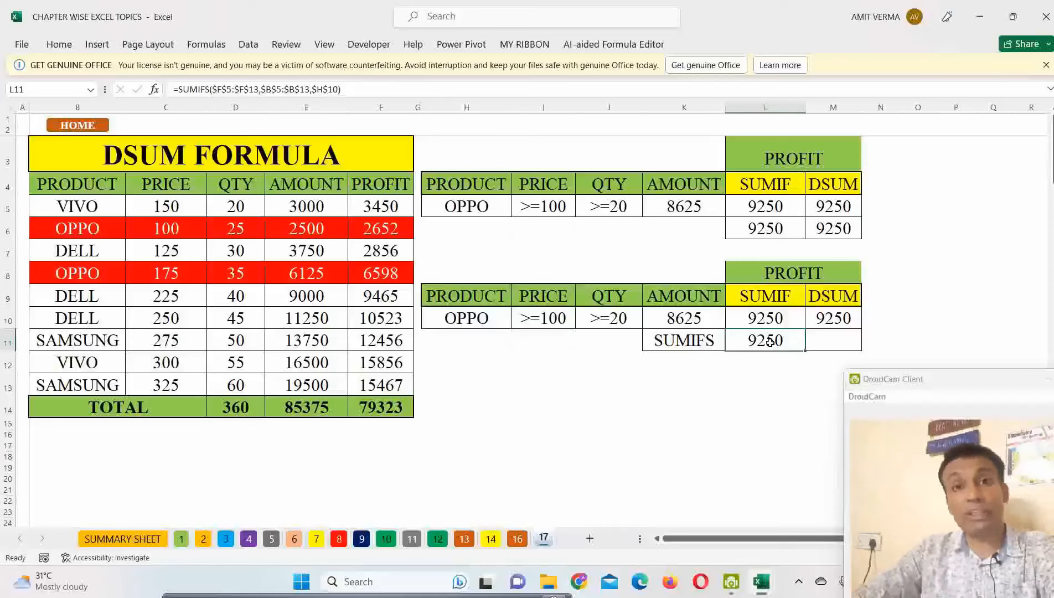
- Enter =DSUM($B$4:$F$13,$F$4,$H$9:$J$10) in M11 beside the SUMIFS result, using absolute references for all three arguments
{"action": "left_click", "coordinate": [822, 337]}
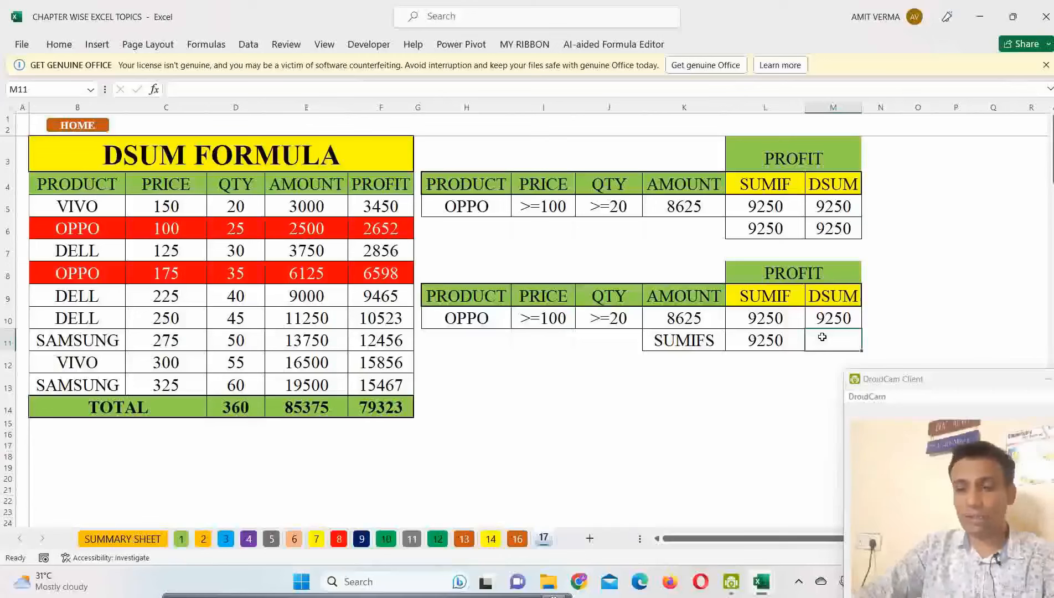
{"action": "type", "text": "=DSUM"}
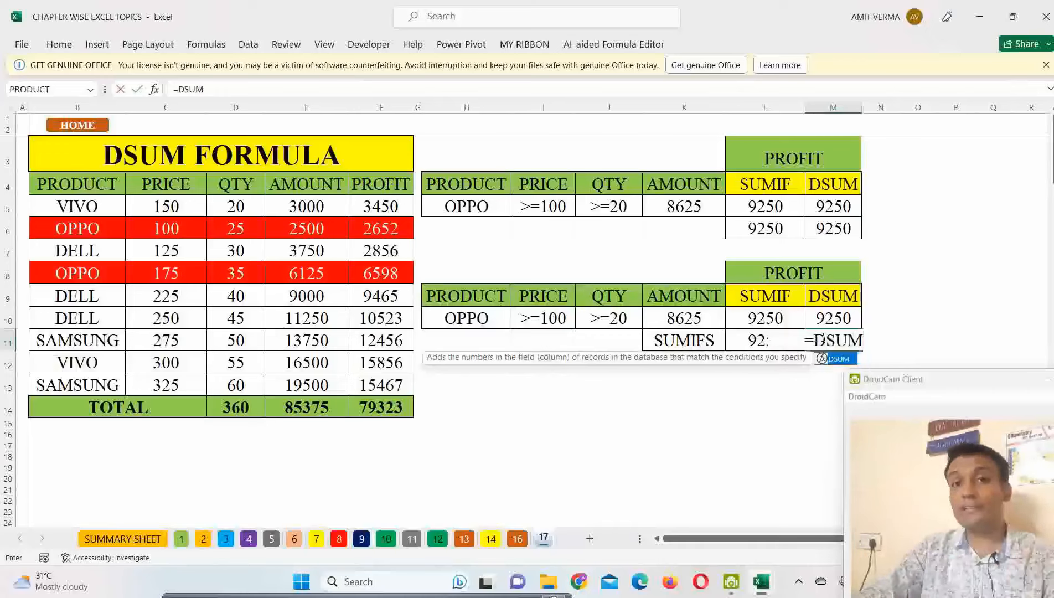
{"action": "type", "text": "("}
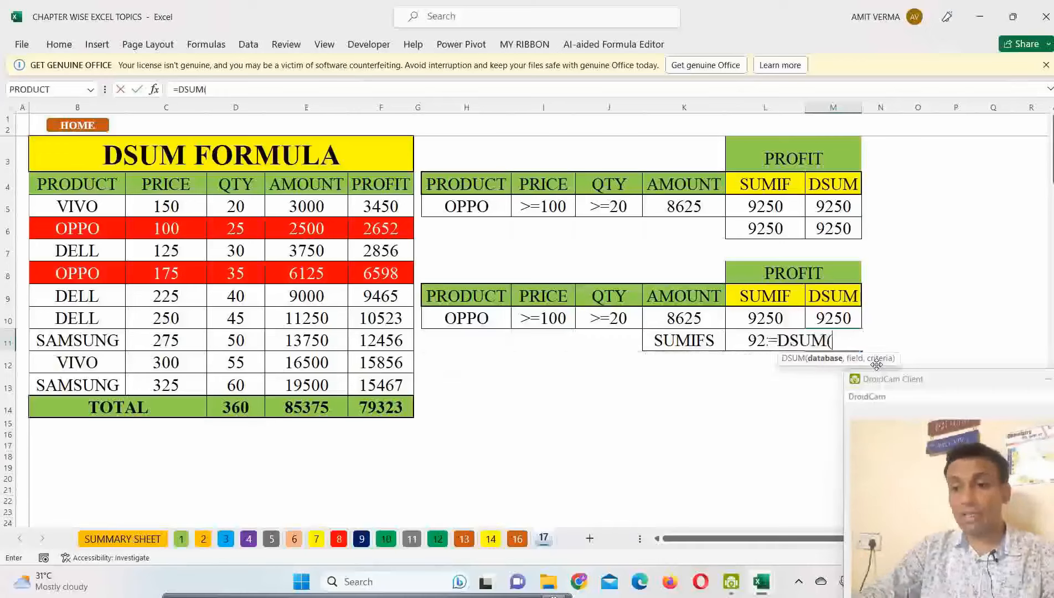
{"action": "left_click_drag", "start_coordinate": [87, 185], "coordinate": [361, 387]}
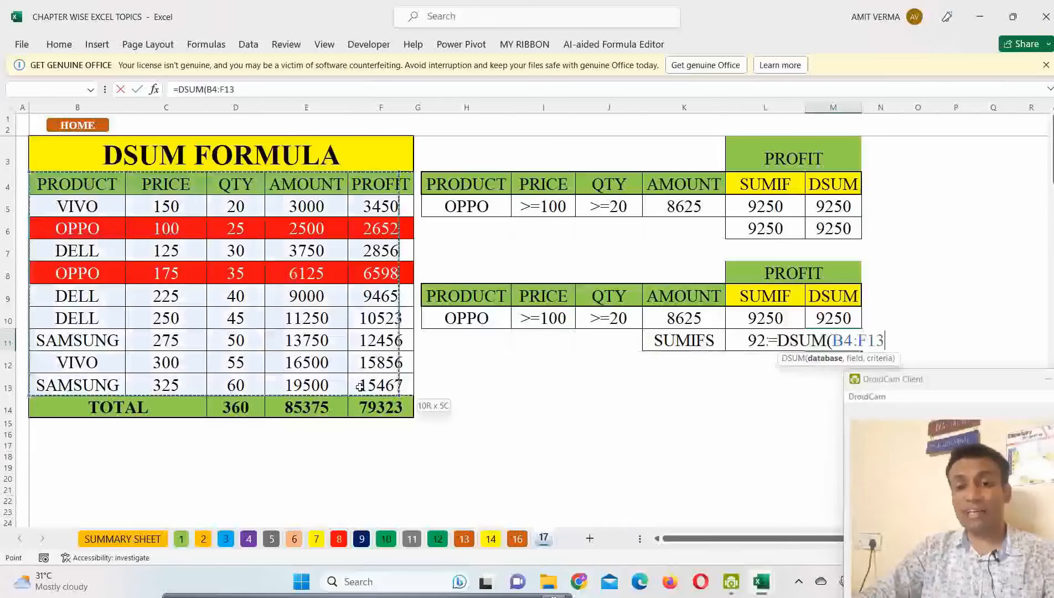
{"action": "key", "text": "F4"}
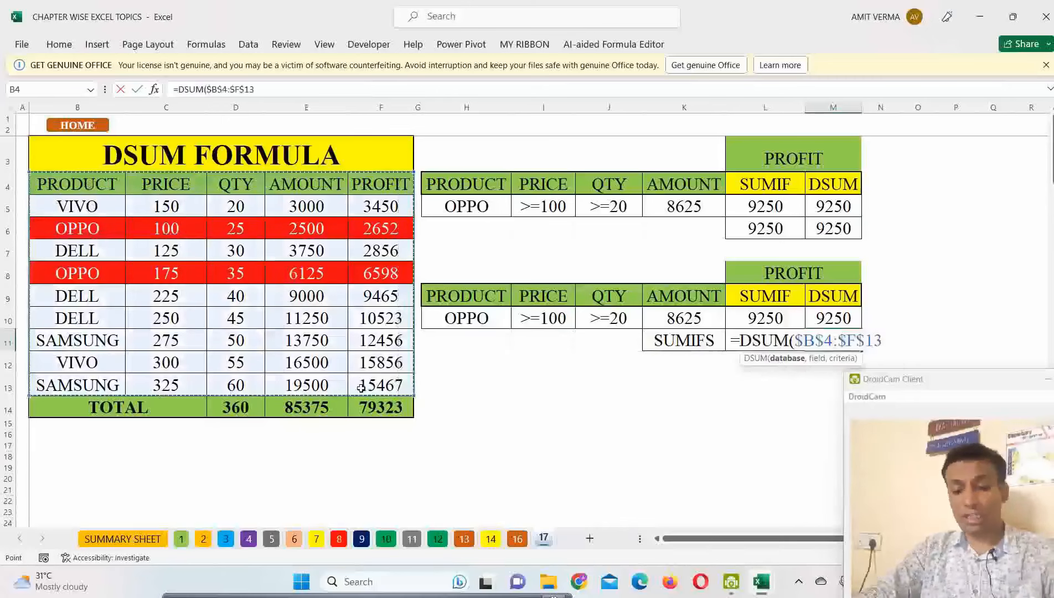
{"action": "type", "text": ","}
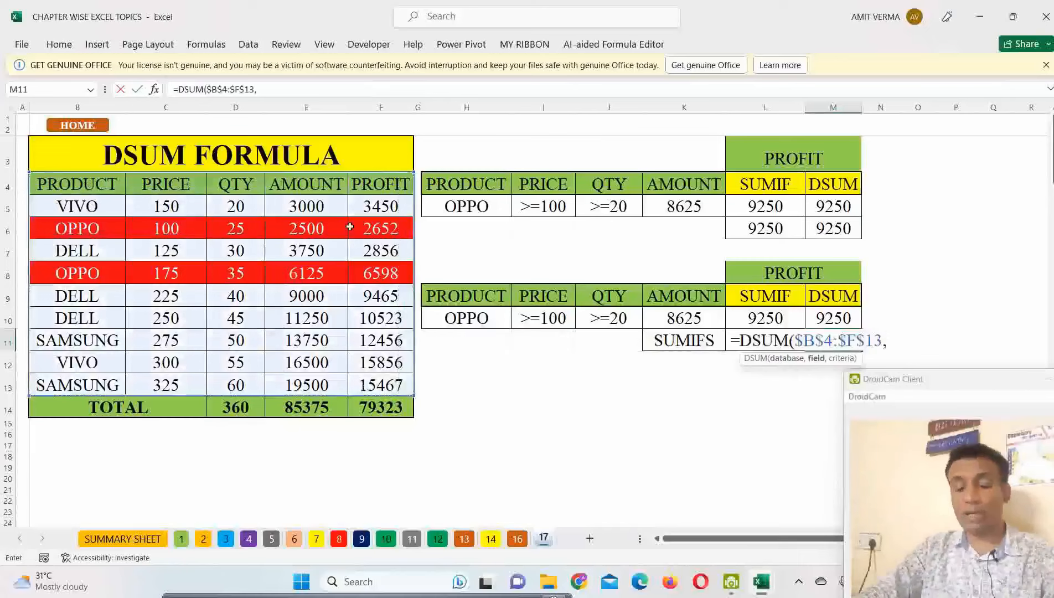
{"action": "left_click", "coordinate": [386, 187]}
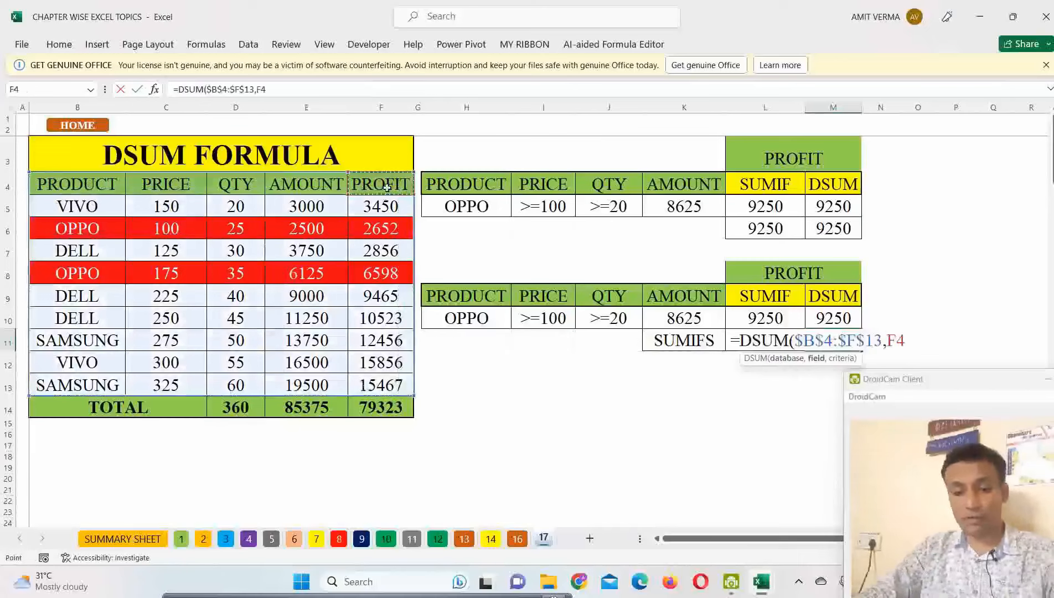
{"action": "key", "text": "F4"}
{"action": "type", "text": ","}
{"action": "left_click_drag", "start_coordinate": [467, 289], "coordinate": [598, 325]}
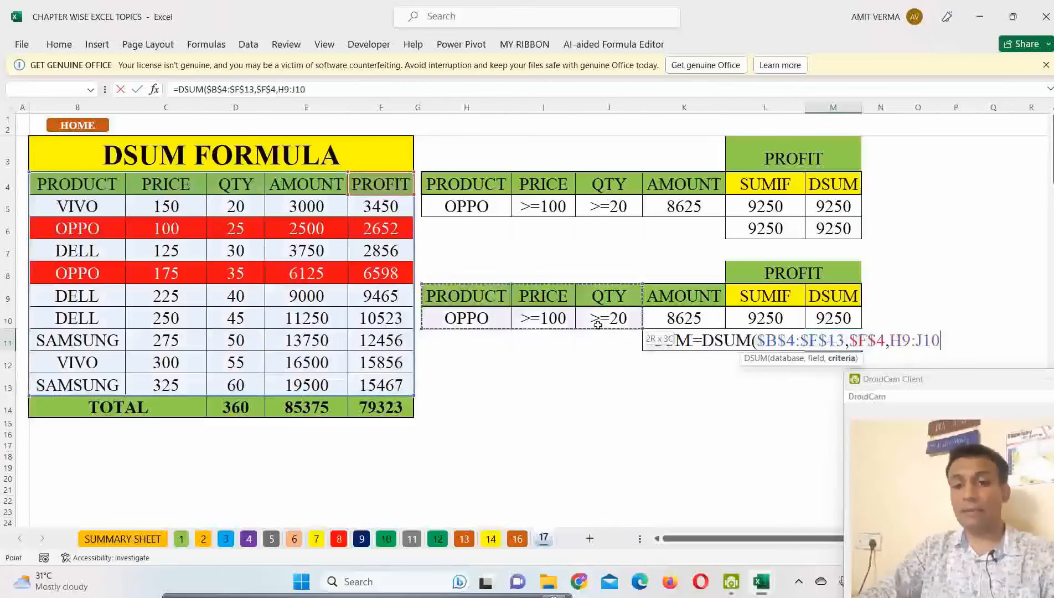
{"action": "type", "text": ")"}
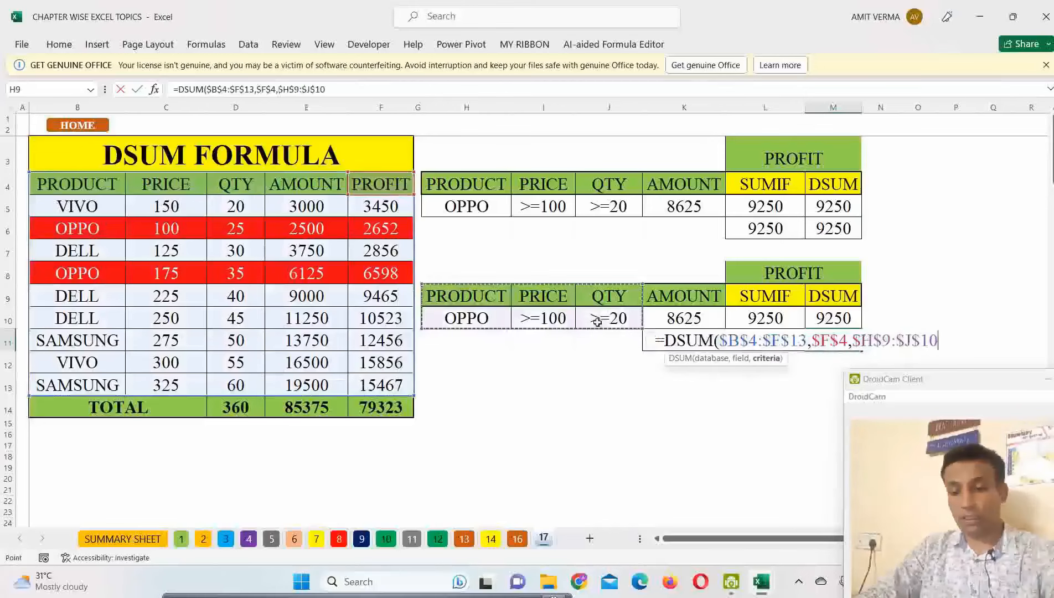
{"action": "key", "text": "Return"}
{"action": "left_click", "coordinate": [838, 340]}
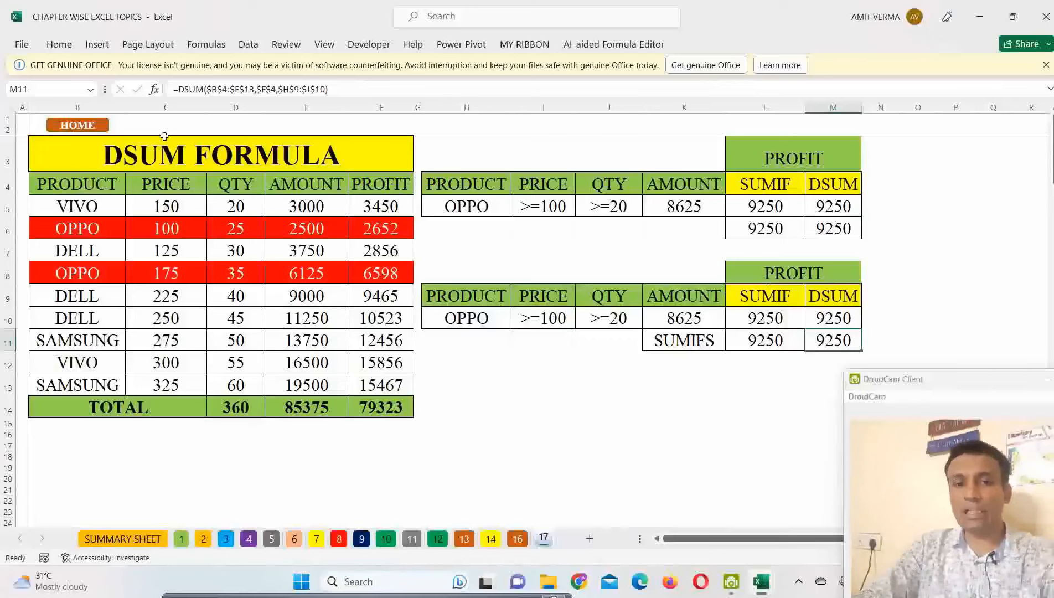
- Widen the EXCEUTIVE columns C and I in the DAVERAGE section and clear the practice sales result in J38
{"action": "scroll", "coordinate": [523, 209], "scroll_direction": "down", "scroll_amount": 4}
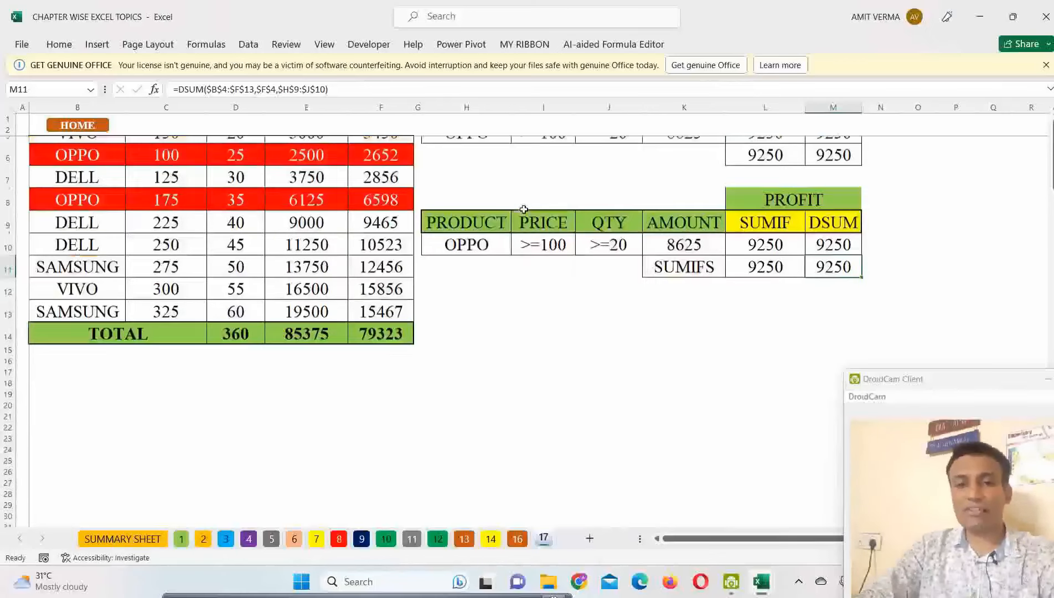
{"action": "scroll", "coordinate": [523, 209], "scroll_direction": "down", "scroll_amount": 4}
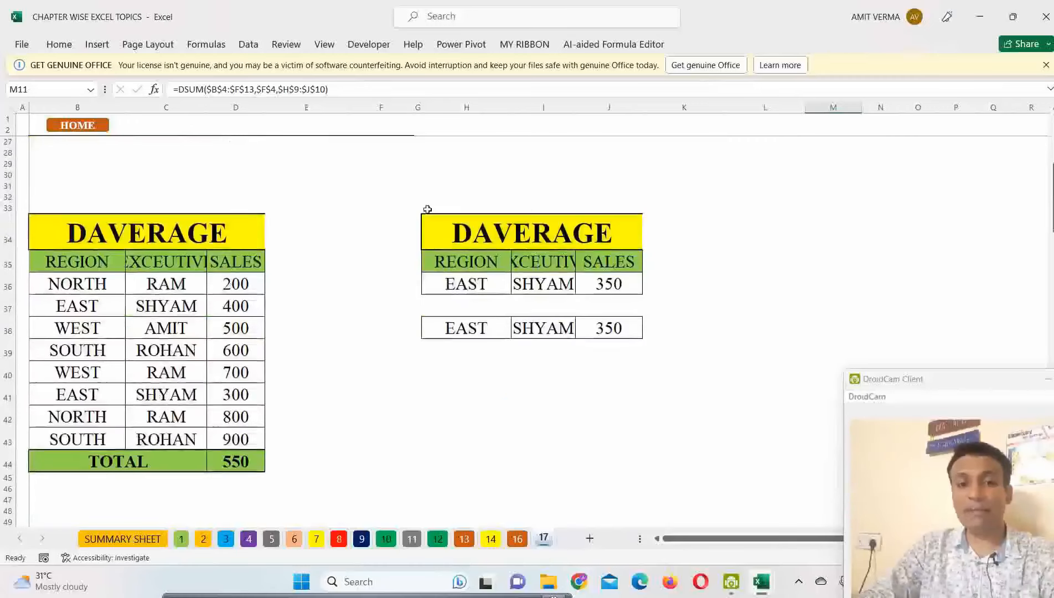
{"action": "left_click_drag", "start_coordinate": [206, 106], "coordinate": [342, 107]}
{"action": "key", "text": "Delete"}
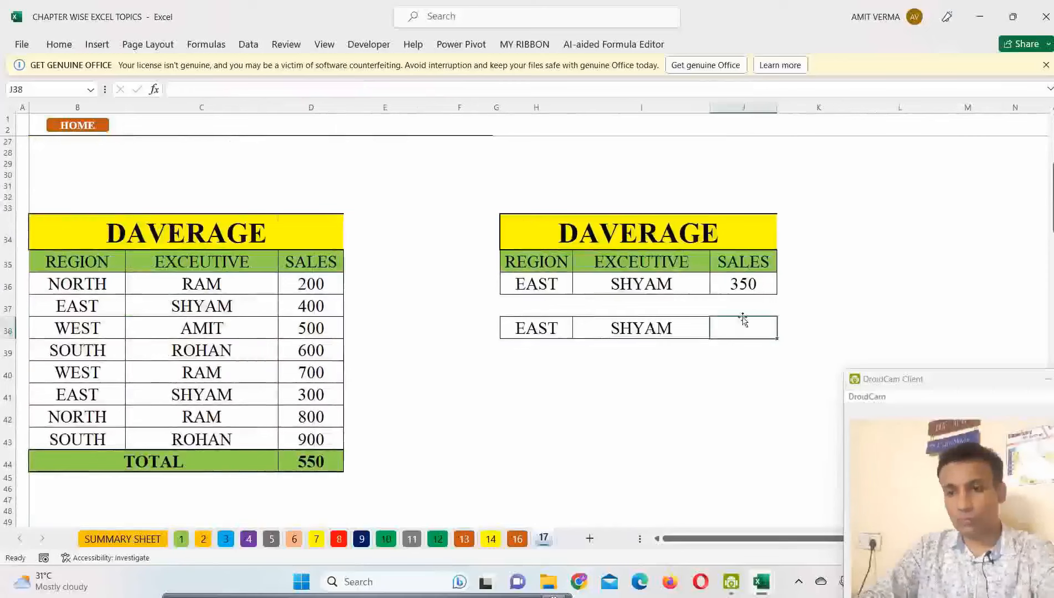
{"action": "left_click", "coordinate": [741, 283]}
{"action": "left_click", "coordinate": [757, 331]}
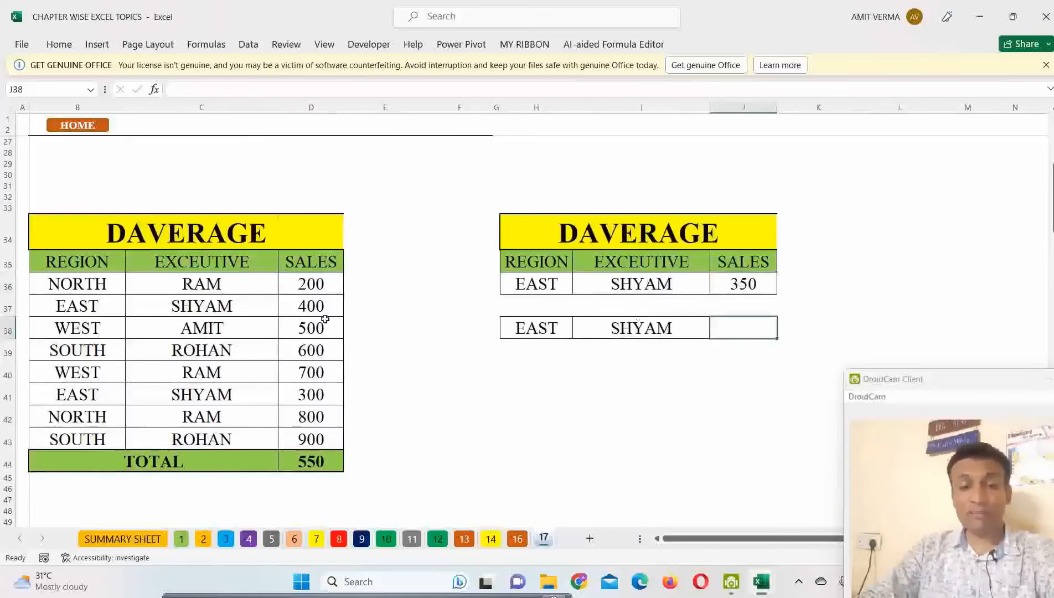
- Examine the DAVERAGE source table, the region and executive criteria in H36:I36, and the formula in J36
{"action": "scroll", "coordinate": [221, 249], "scroll_direction": "down", "scroll_amount": 2}
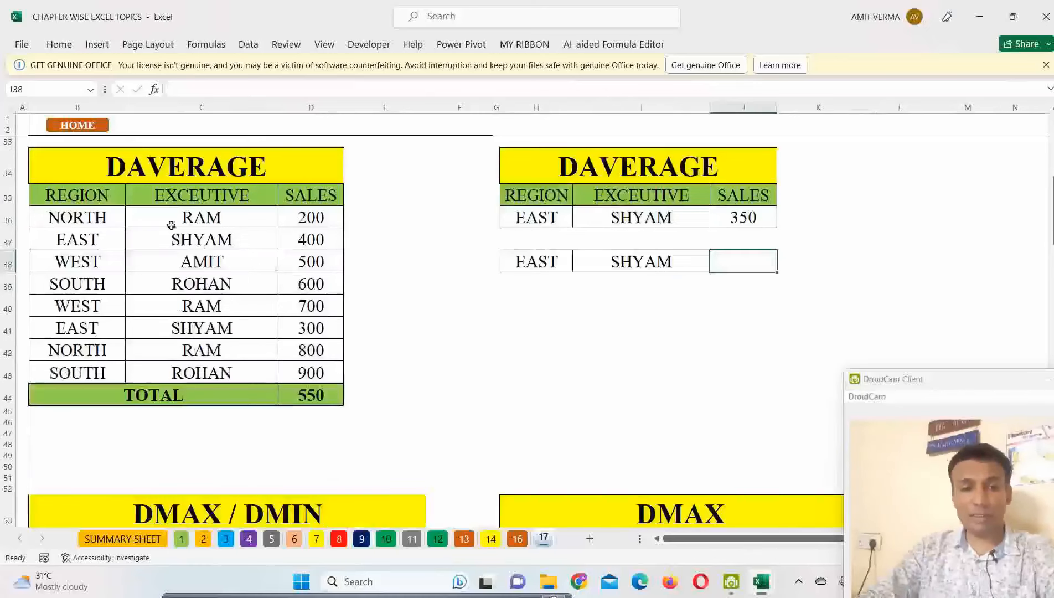
{"action": "scroll", "coordinate": [359, 289], "scroll_direction": "up", "scroll_amount": 2}
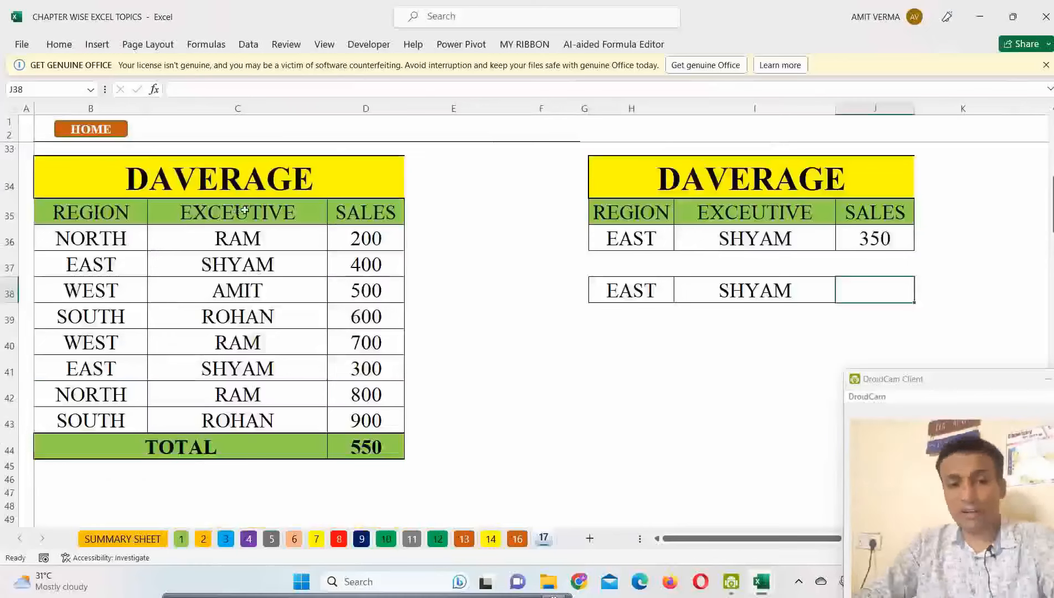
{"action": "left_click_drag", "start_coordinate": [644, 228], "coordinate": [724, 237]}
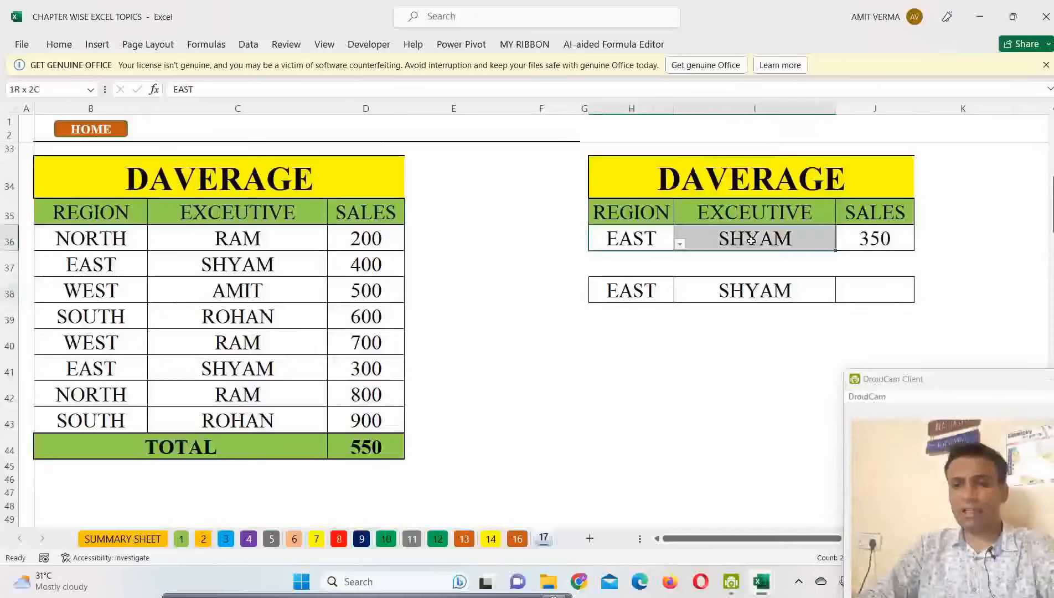
{"action": "left_click", "coordinate": [890, 238]}
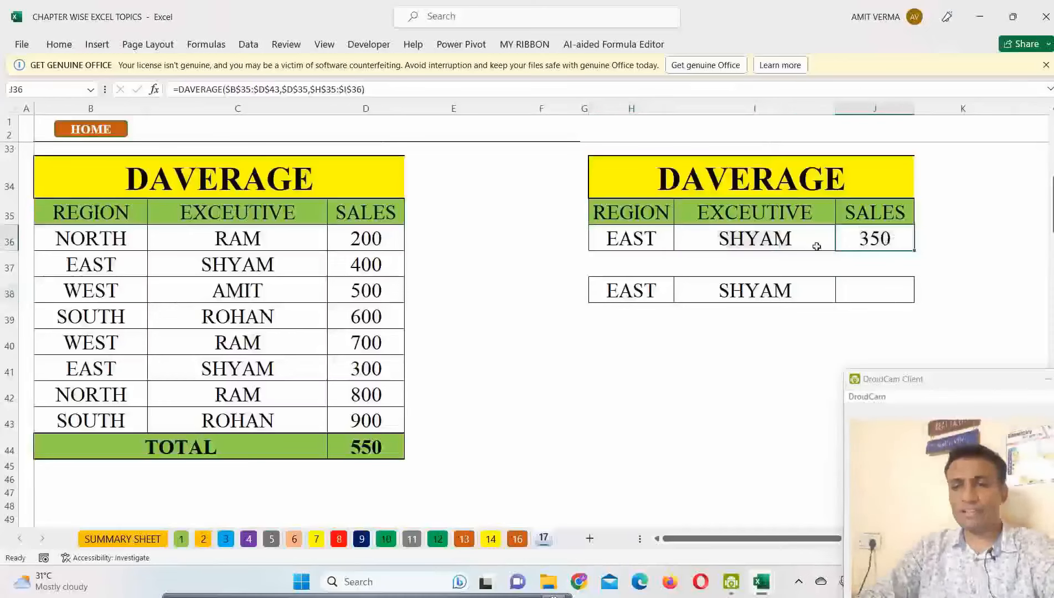
{"action": "left_click_drag", "start_coordinate": [432, 173], "coordinate": [570, 174]}
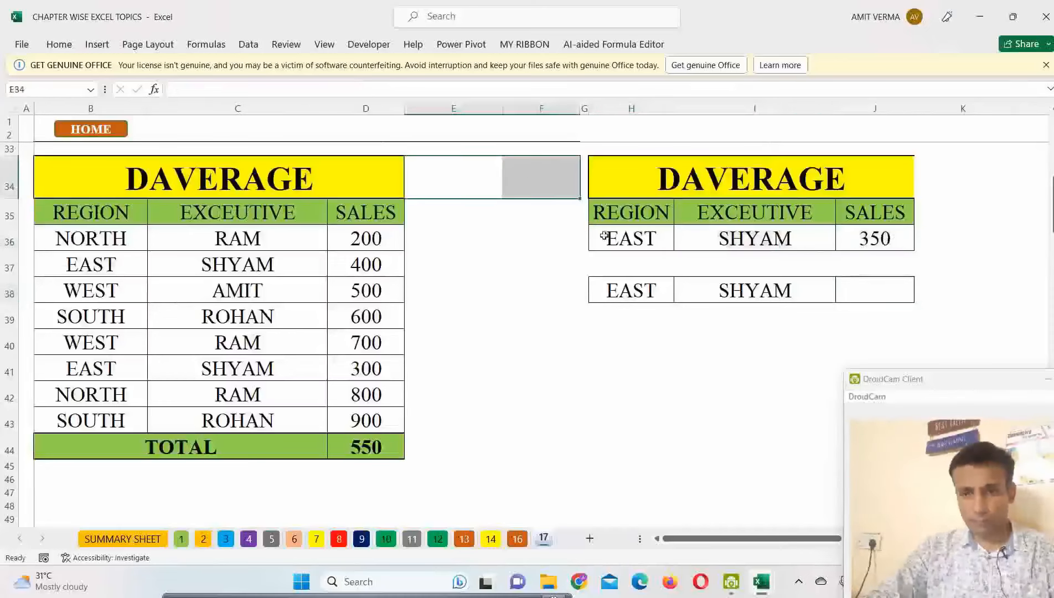
{"action": "scroll", "coordinate": [702, 314], "scroll_direction": "down", "scroll_amount": 1}
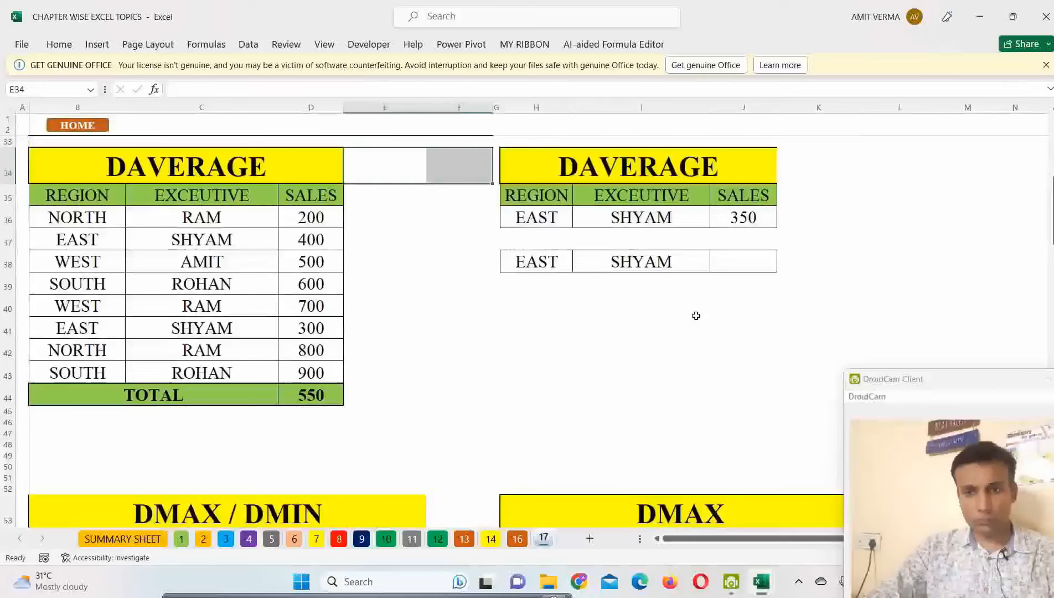
{"action": "scroll", "coordinate": [686, 320], "scroll_direction": "up", "scroll_amount": 1}
{"action": "left_click", "coordinate": [862, 293]}
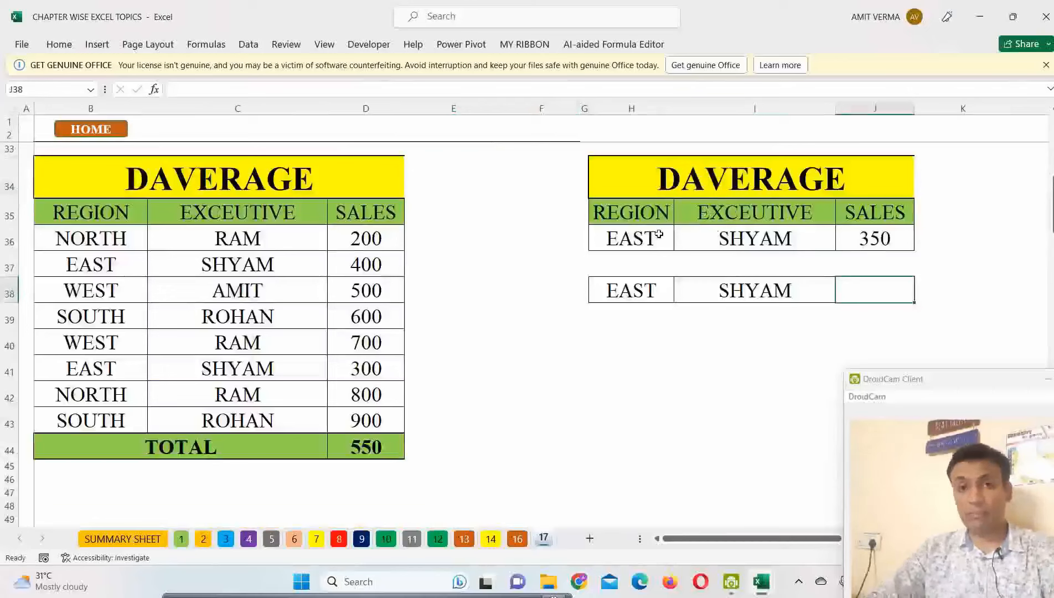
{"action": "left_click_drag", "start_coordinate": [659, 234], "coordinate": [845, 242]}
{"action": "left_click", "coordinate": [642, 243]}
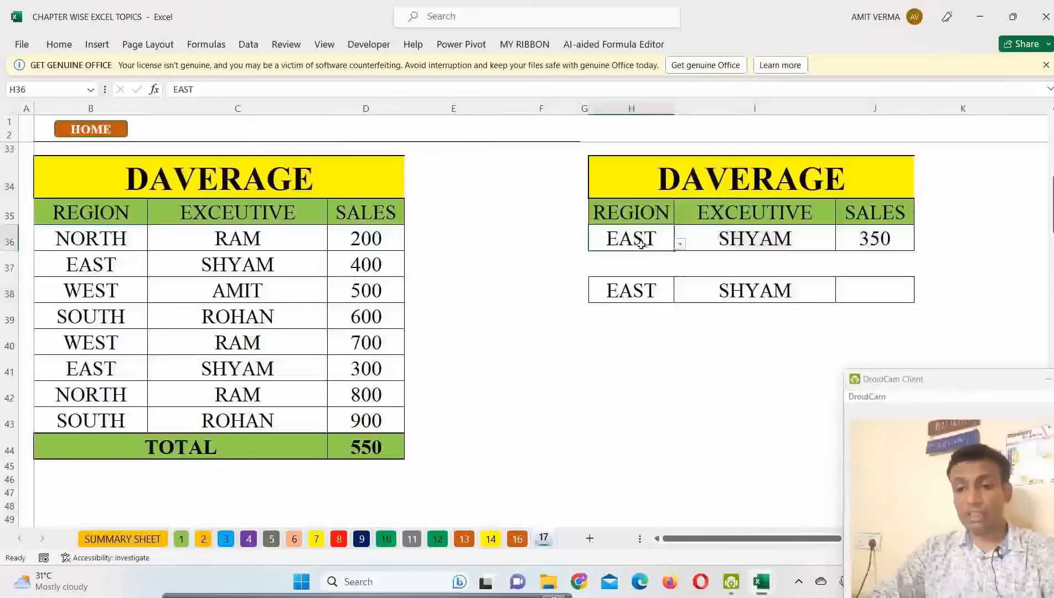
{"action": "left_click", "coordinate": [769, 238]}
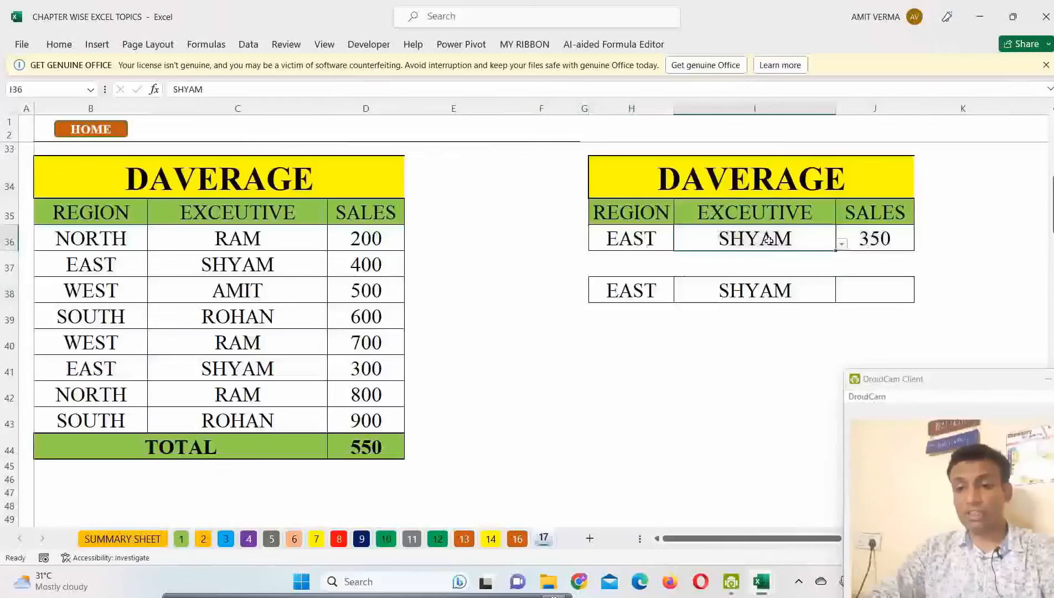
{"action": "left_click", "coordinate": [877, 238]}
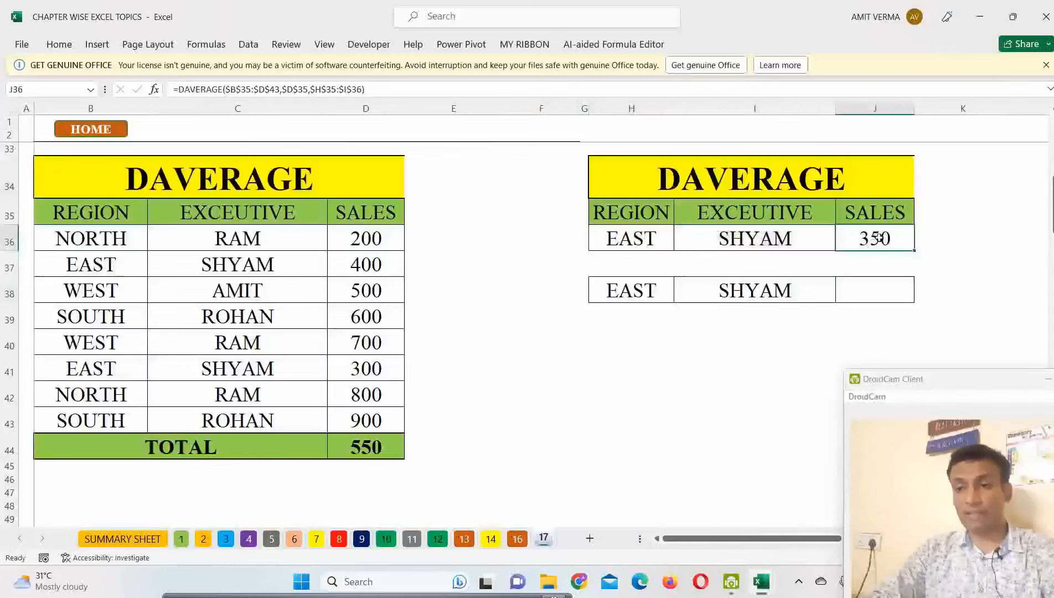
- Examine the region and executive choices offered for the practice criteria in H38 and I38
{"action": "left_click", "coordinate": [649, 295]}
{"action": "left_click", "coordinate": [734, 288]}
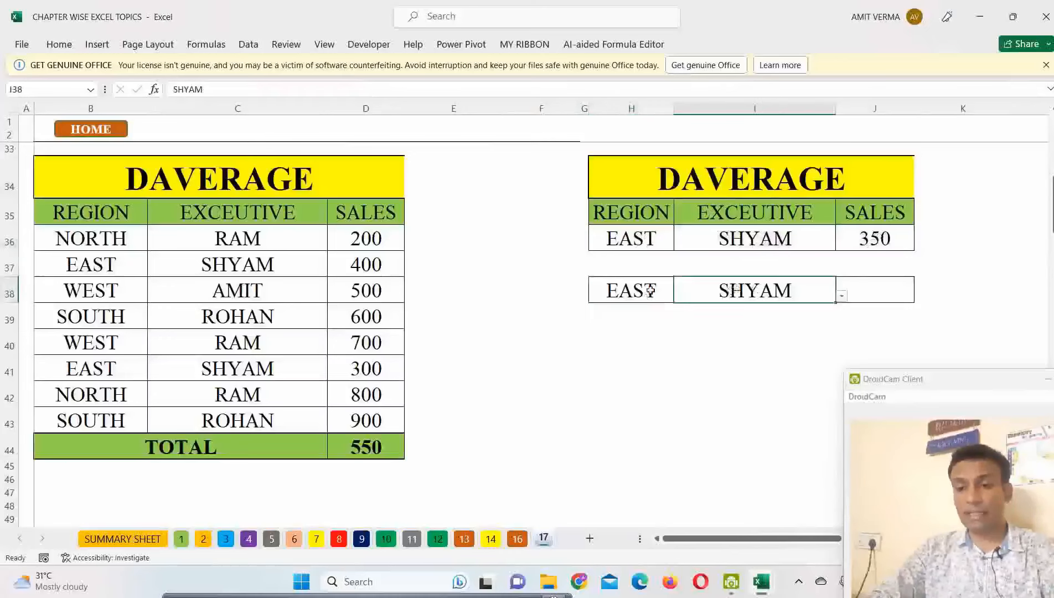
{"action": "left_click", "coordinate": [649, 291]}
{"action": "left_click", "coordinate": [679, 296]}
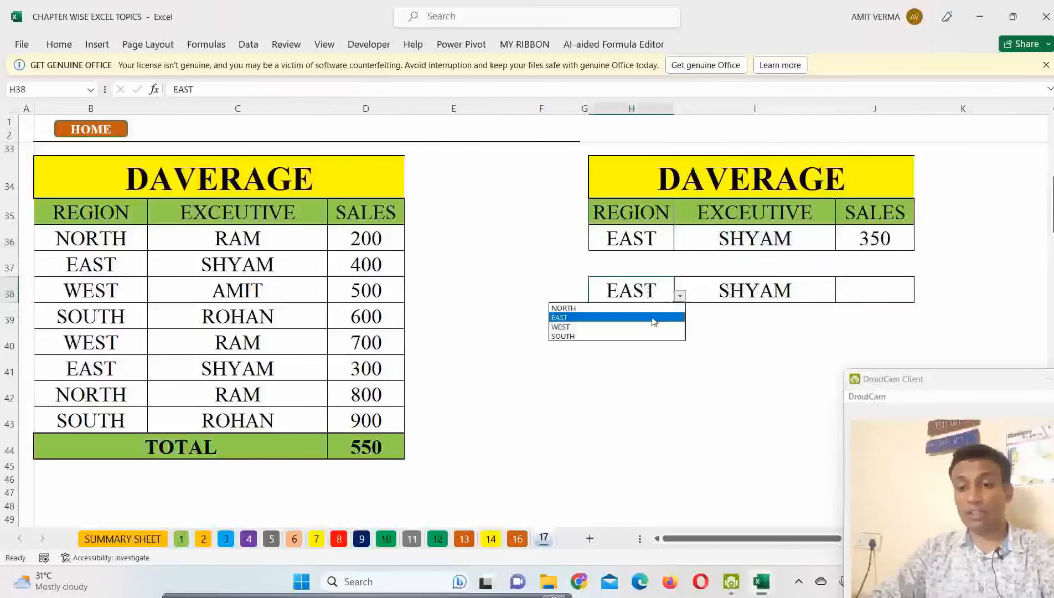
{"action": "left_click", "coordinate": [814, 292]}
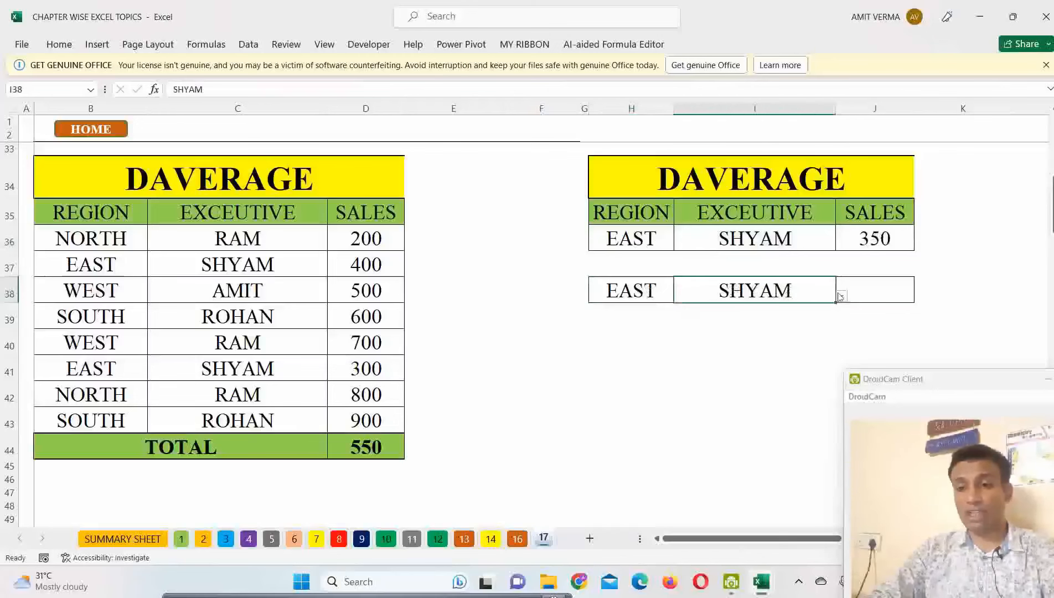
{"action": "left_click", "coordinate": [842, 296]}
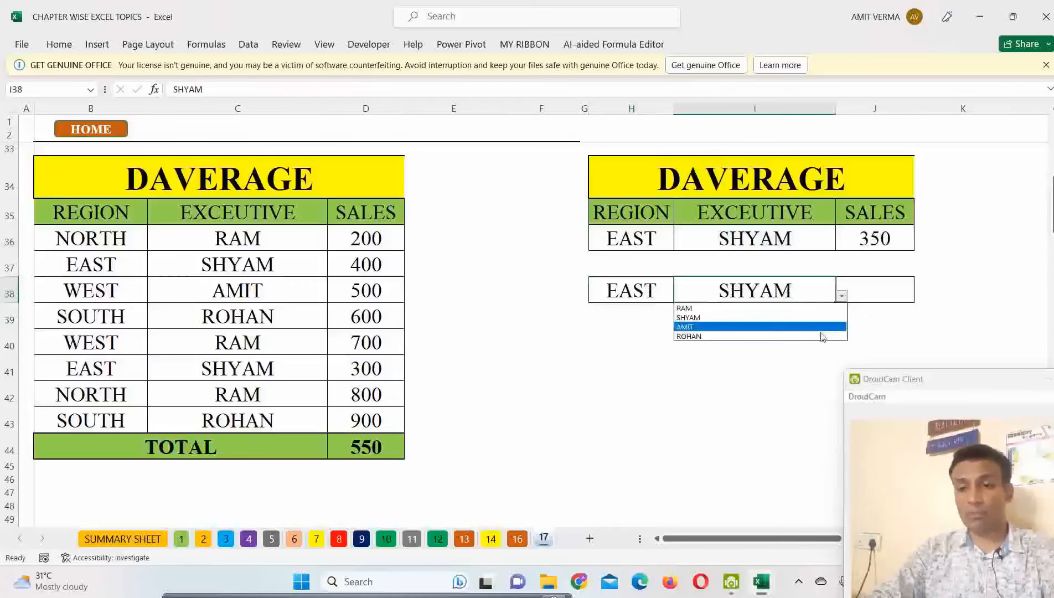
- Try to average the sales in J38 with =DAVERAGE($B$35:$D$43,$D$35,$H$38:$I$38), using only the criteria values without their headers
{"action": "left_click", "coordinate": [874, 296]}
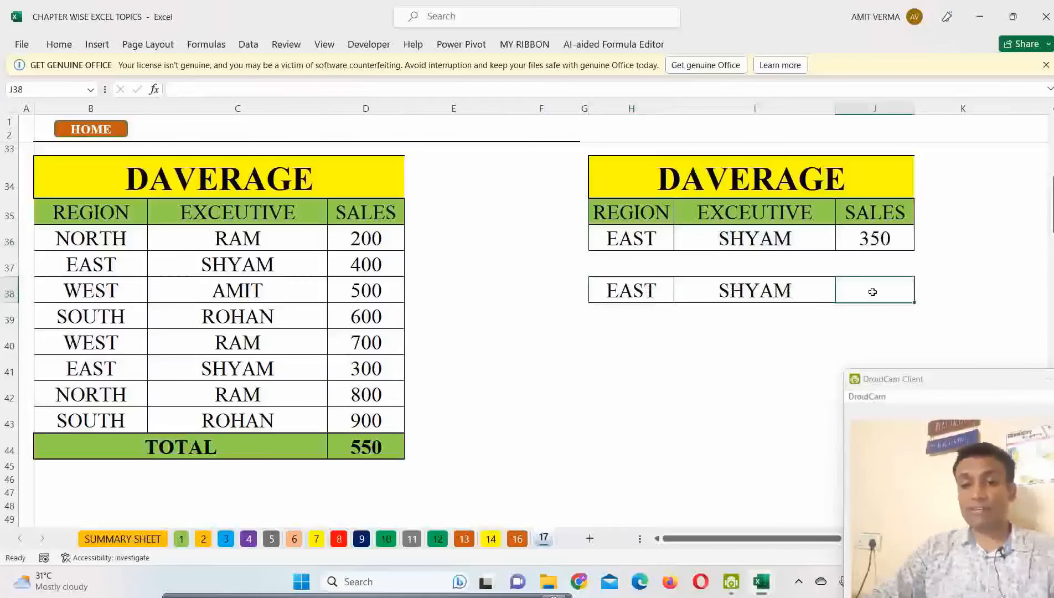
{"action": "type", "text": "="}
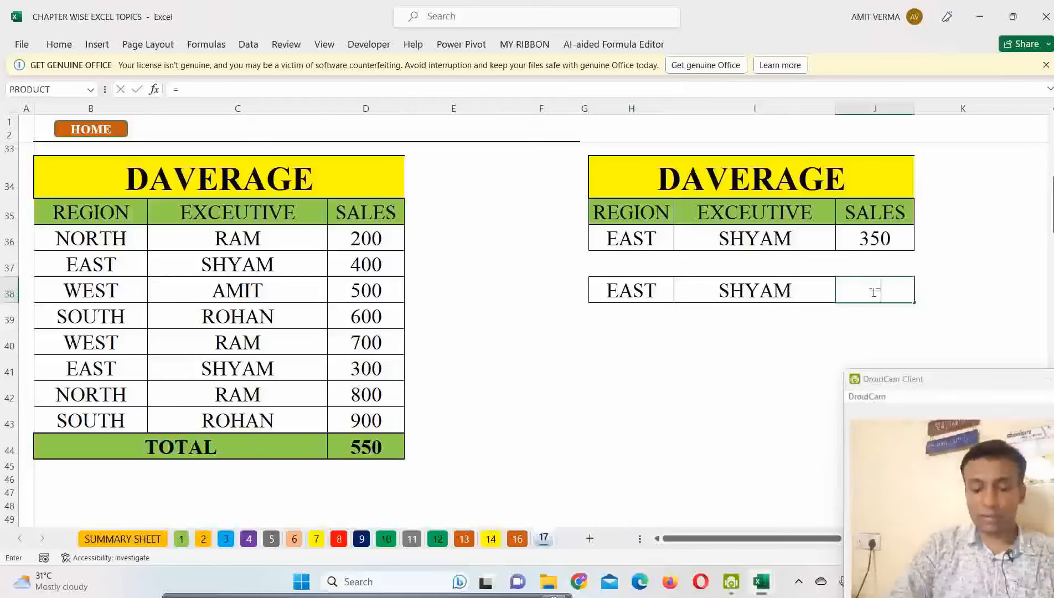
{"action": "type", "text": "DAV"}
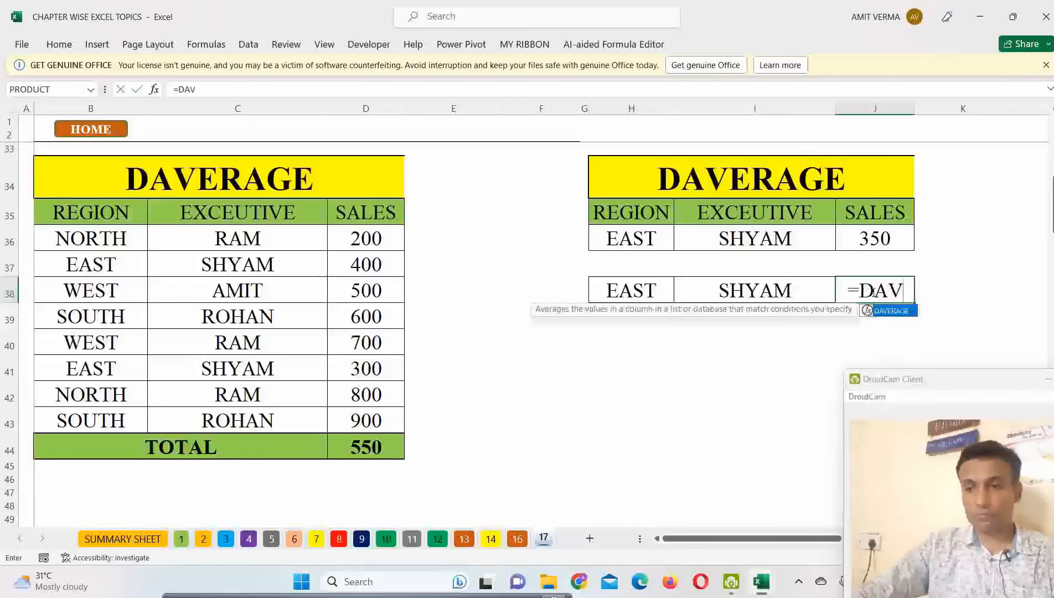
{"action": "key", "text": "Tab"}
{"action": "left_click_drag", "start_coordinate": [127, 213], "coordinate": [360, 412]}
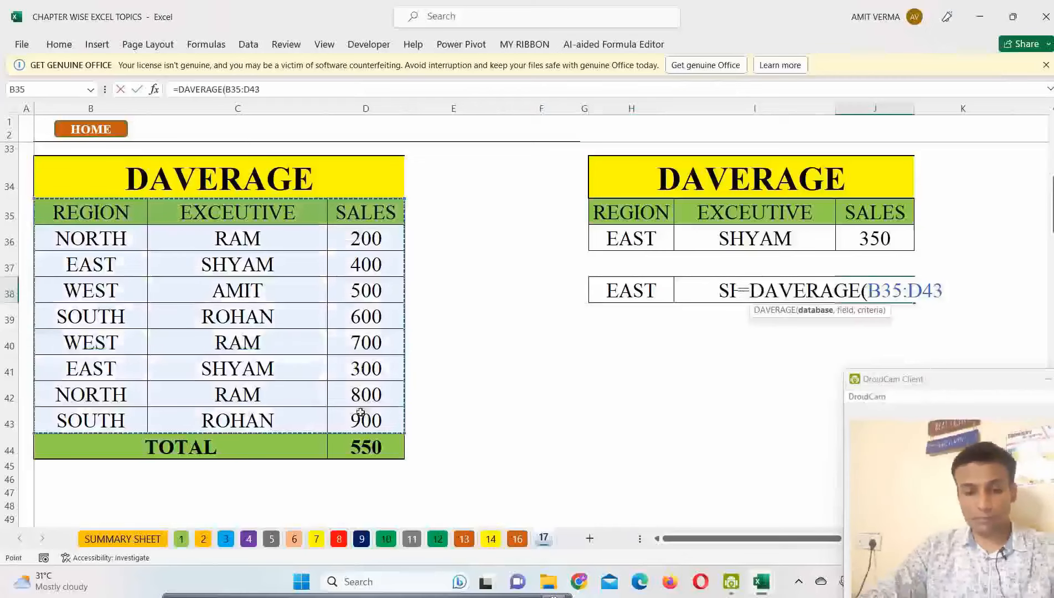
{"action": "key", "text": "F4"}
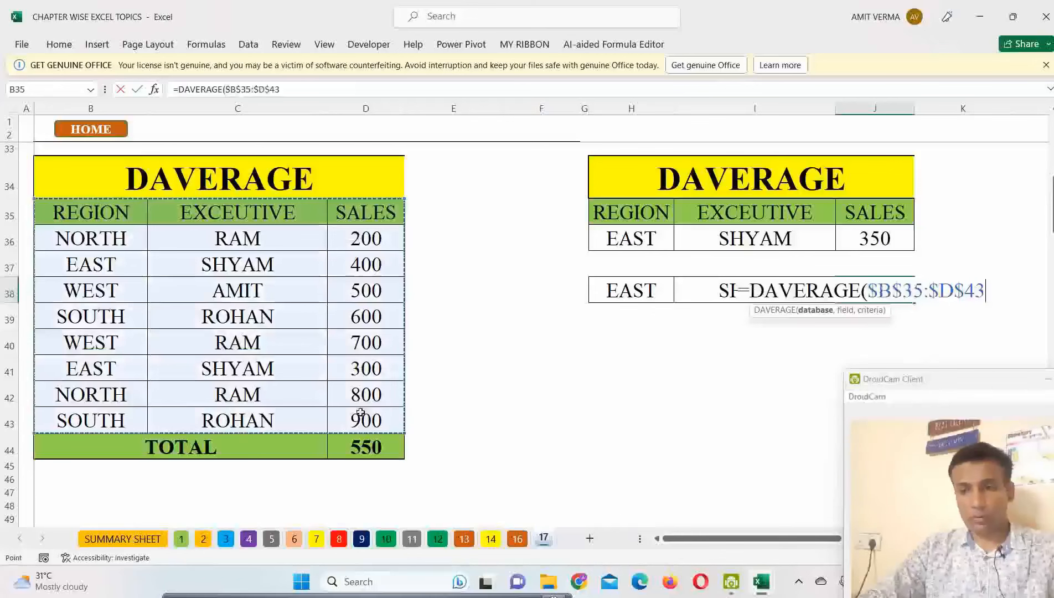
{"action": "type", "text": ","}
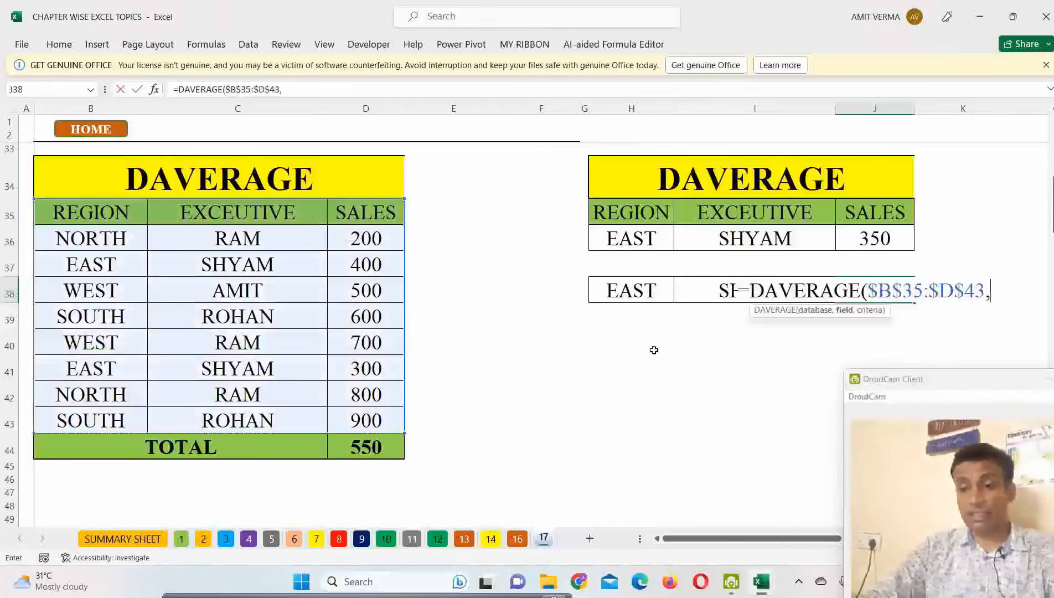
{"action": "left_click", "coordinate": [355, 214]}
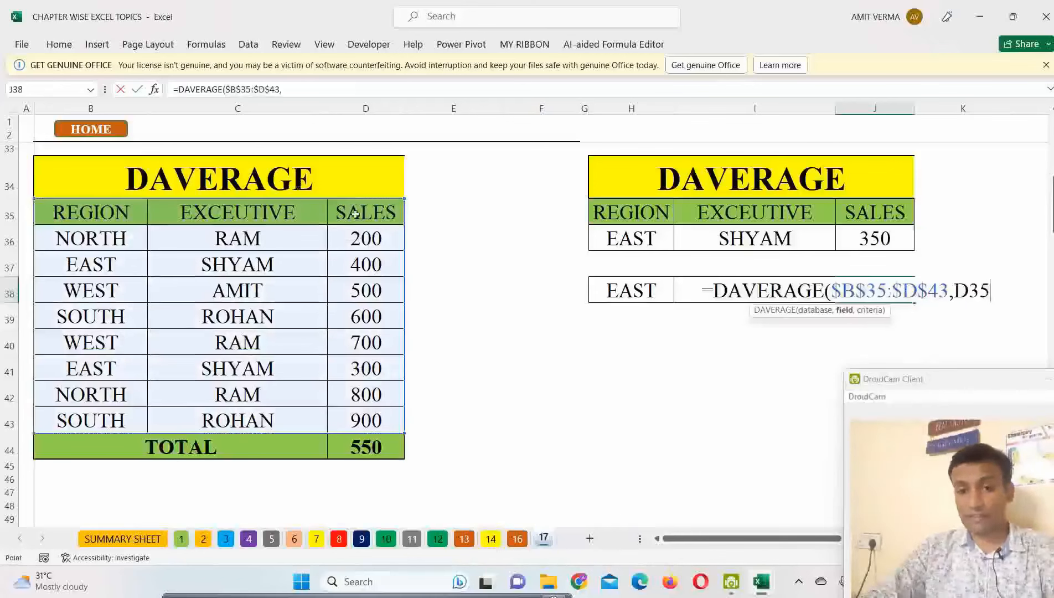
{"action": "key", "text": "F4"}
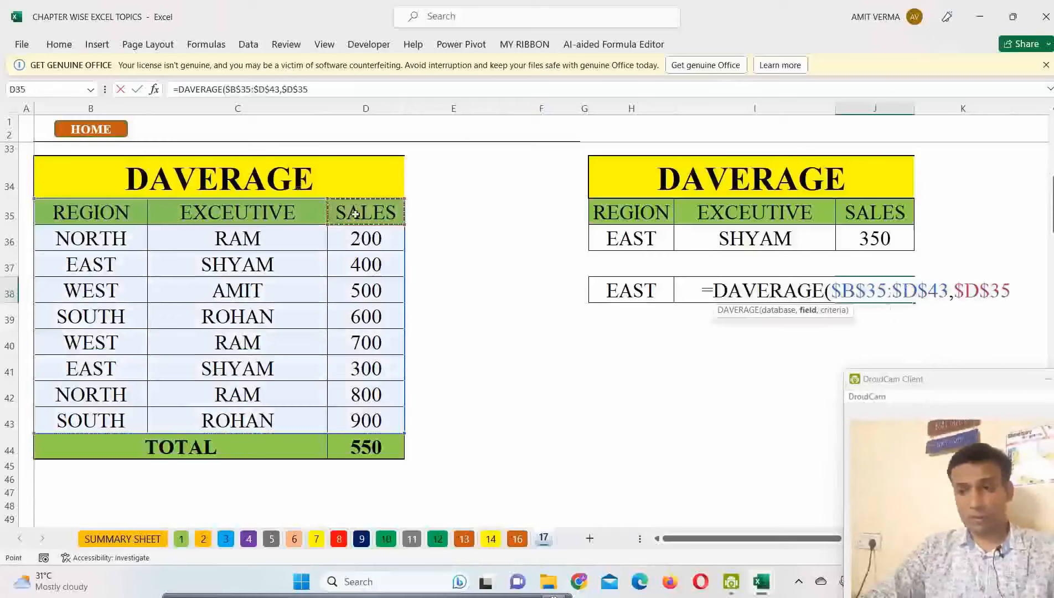
{"action": "type", "text": ","}
{"action": "left_click_drag", "start_coordinate": [633, 290], "coordinate": [794, 292]}
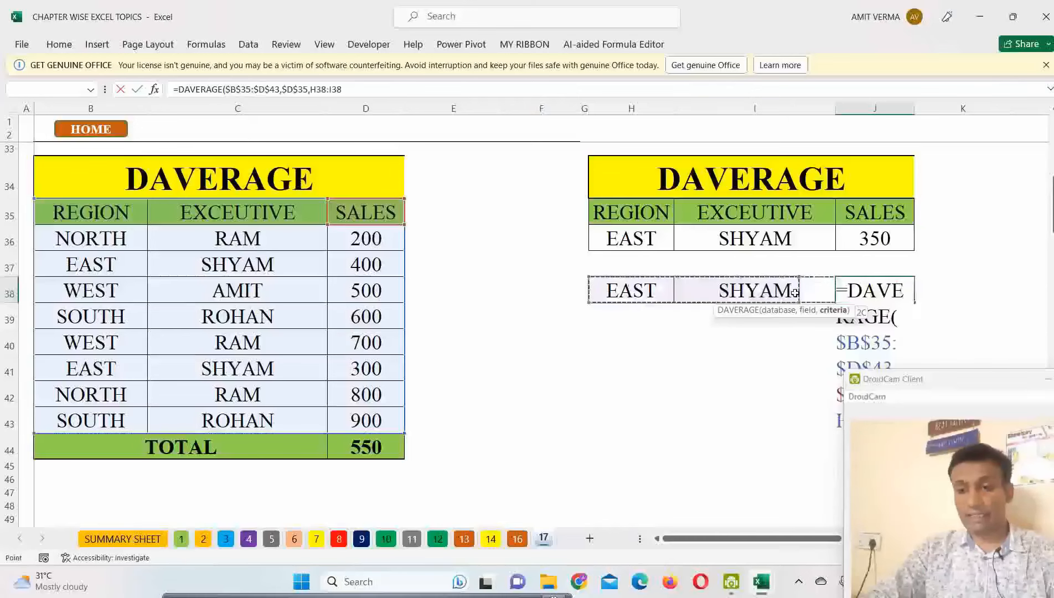
{"action": "key", "text": "F4"}
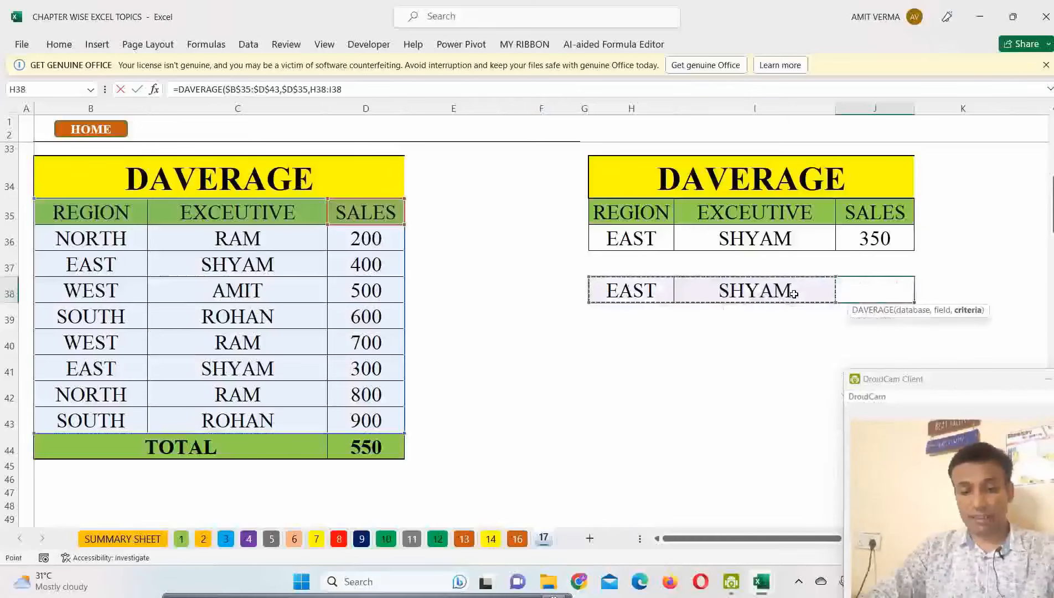
{"action": "key", "text": "Return"}
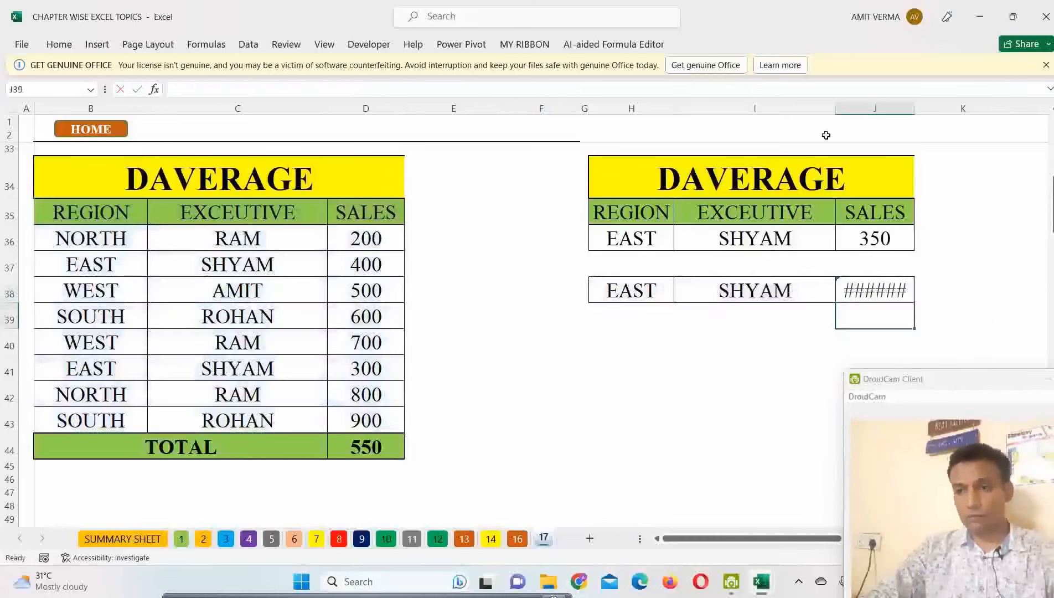
- Widen the SALES column J and copy the header row H35:J35 into H37:J37 above the practice criteria
{"action": "left_click_drag", "start_coordinate": [915, 109], "coordinate": [930, 108]}
{"action": "left_click", "coordinate": [898, 283]}
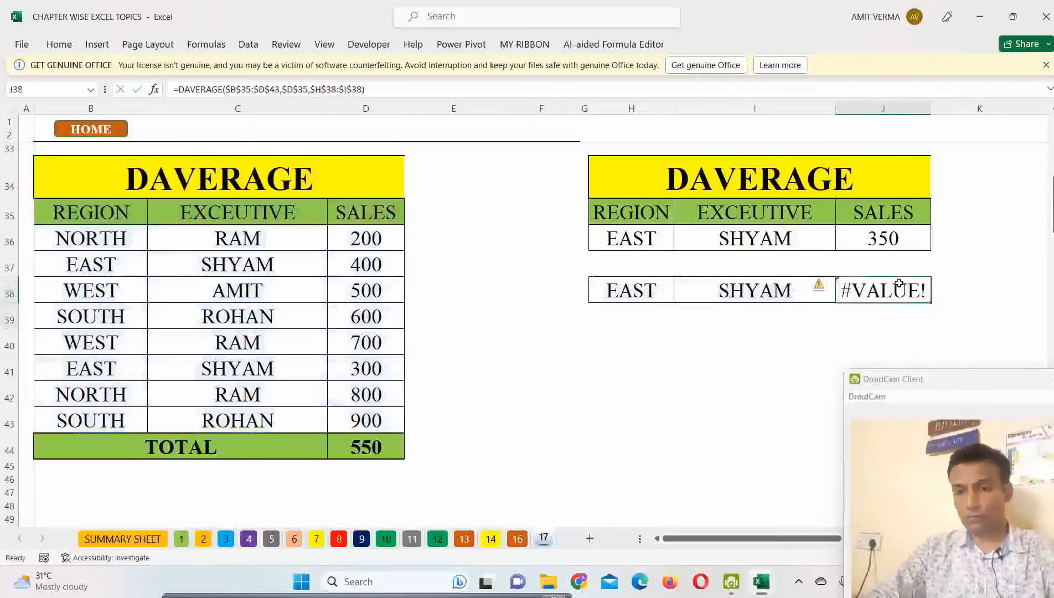
{"action": "left_click_drag", "start_coordinate": [609, 211], "coordinate": [886, 213]}
{"action": "key", "text": "ctrl+c"}
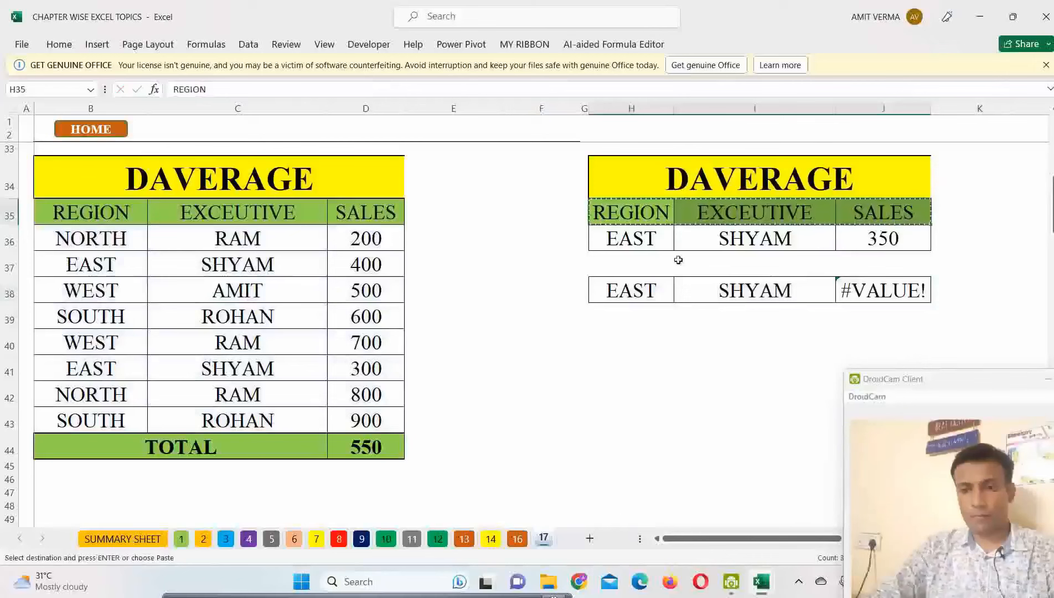
{"action": "left_click", "coordinate": [642, 263]}
{"action": "key", "text": "ctrl+v"}
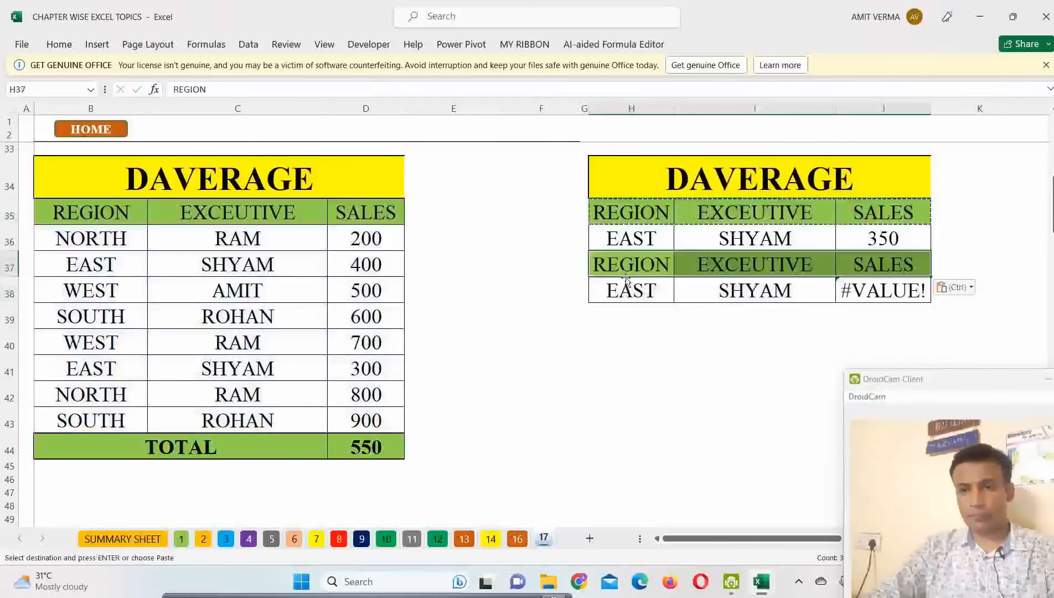
- Clear the DAVERAGE formula from J38 below the pasted headers
{"action": "left_click", "coordinate": [617, 309]}
{"action": "left_click", "coordinate": [863, 289]}
{"action": "key", "text": "Delete"}
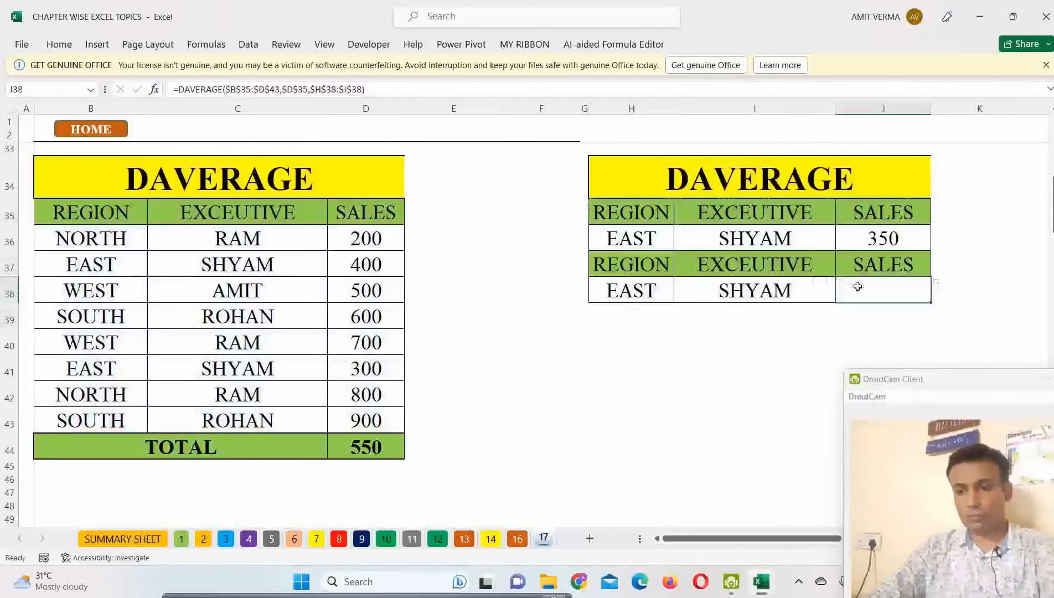
{"action": "type", "text": "="}
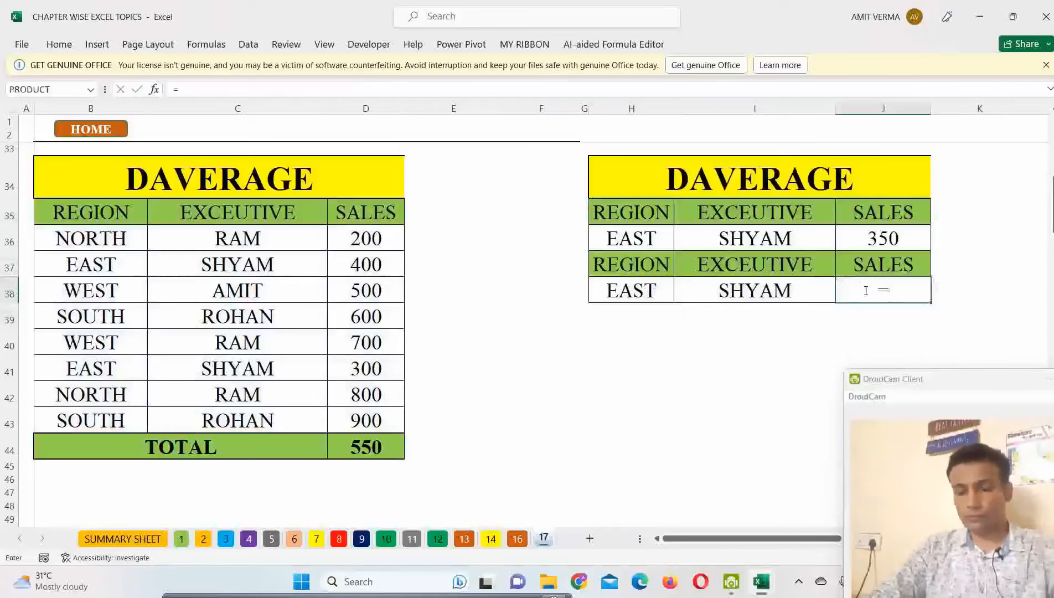
{"action": "key", "text": "Escape"}
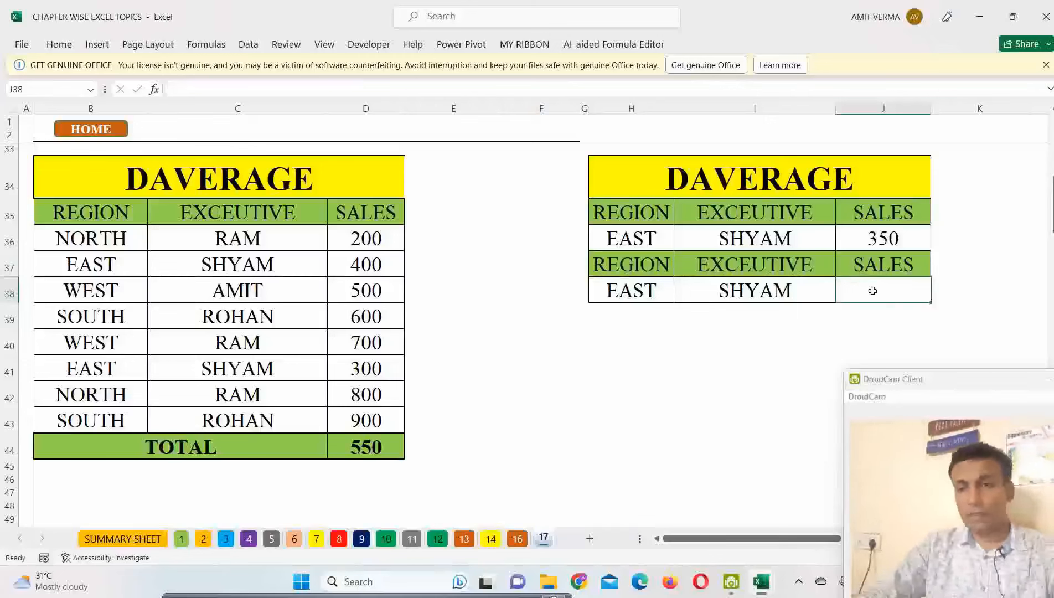
{"action": "left_click_drag", "start_coordinate": [631, 274], "coordinate": [874, 289]}
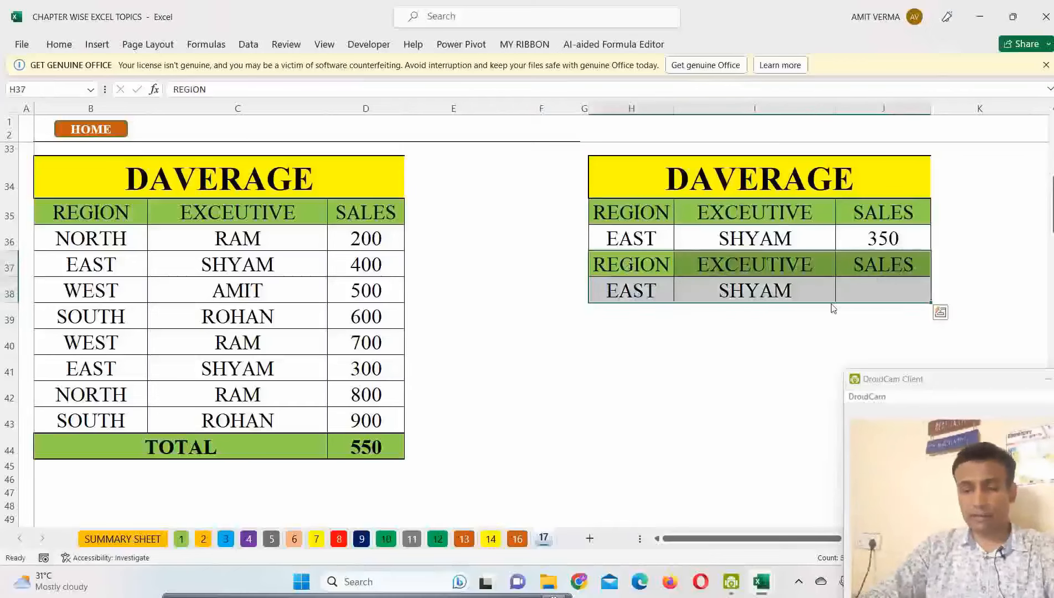
- Enter =DAVERAGE($B$35:$D$43,$D$35,$H$37:$I$38) in J38, including the criteria headers and using absolute references for all arguments
{"action": "left_click", "coordinate": [877, 293]}
{"action": "type", "text": "=DAV"}
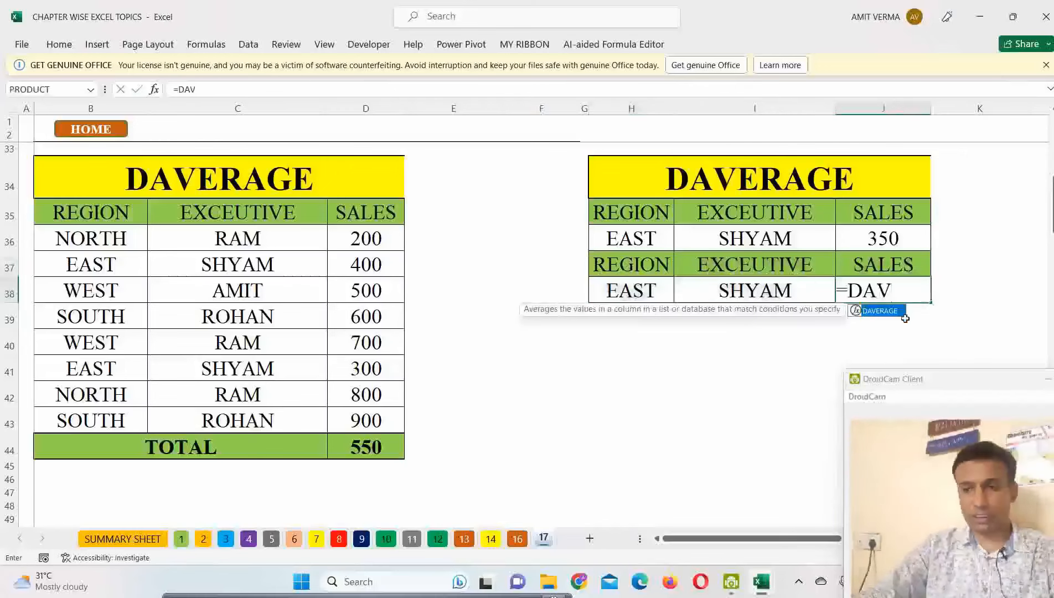
{"action": "key", "text": "Tab"}
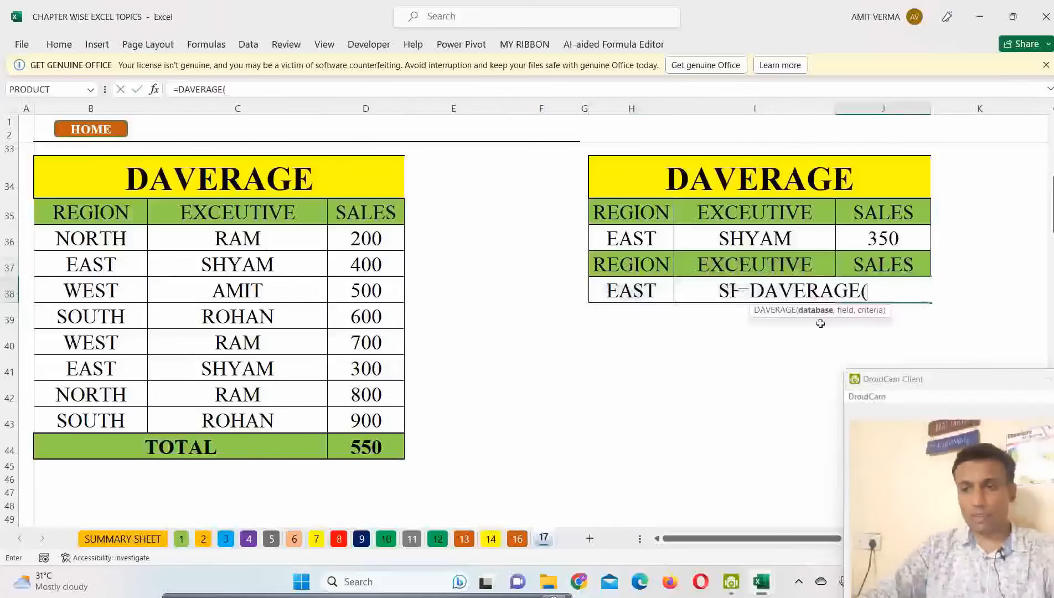
{"action": "left_click_drag", "start_coordinate": [94, 215], "coordinate": [344, 411]}
{"action": "key", "text": "F4"}
{"action": "type", "text": ","}
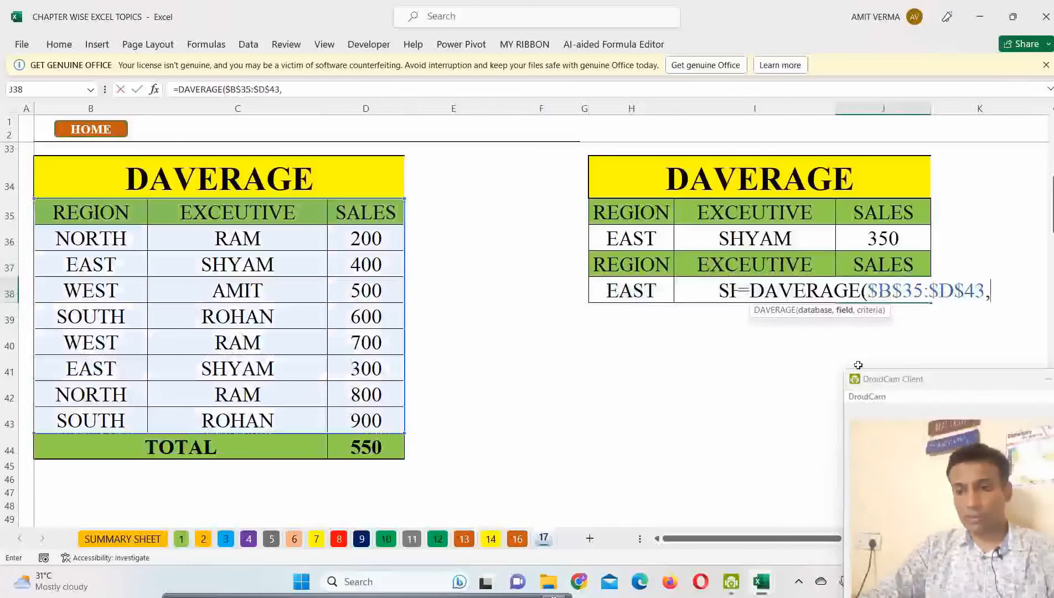
{"action": "left_click", "coordinate": [356, 216]}
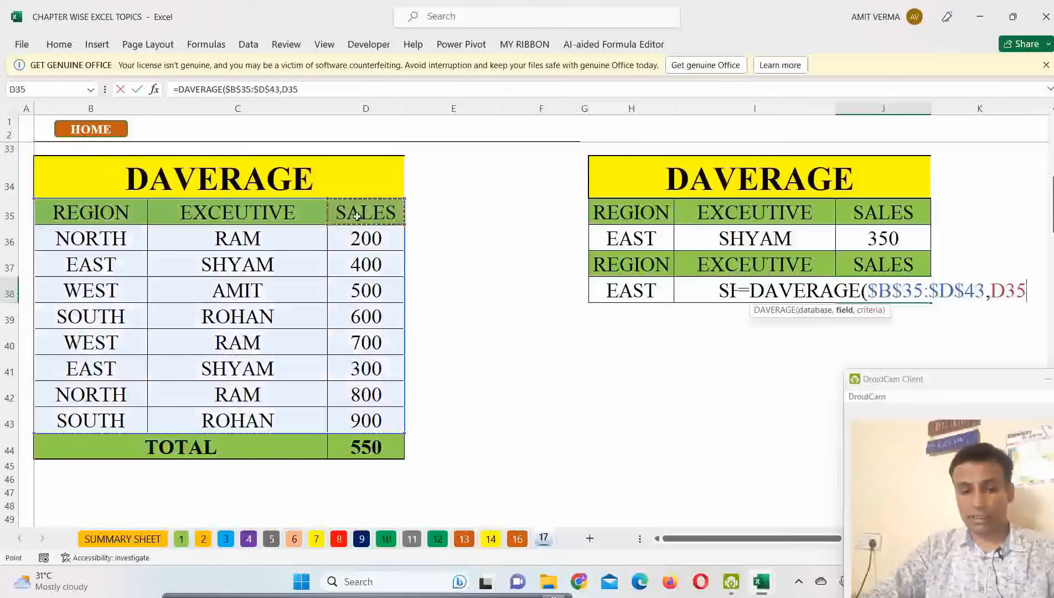
{"action": "key", "text": "F4"}
{"action": "type", "text": ","}
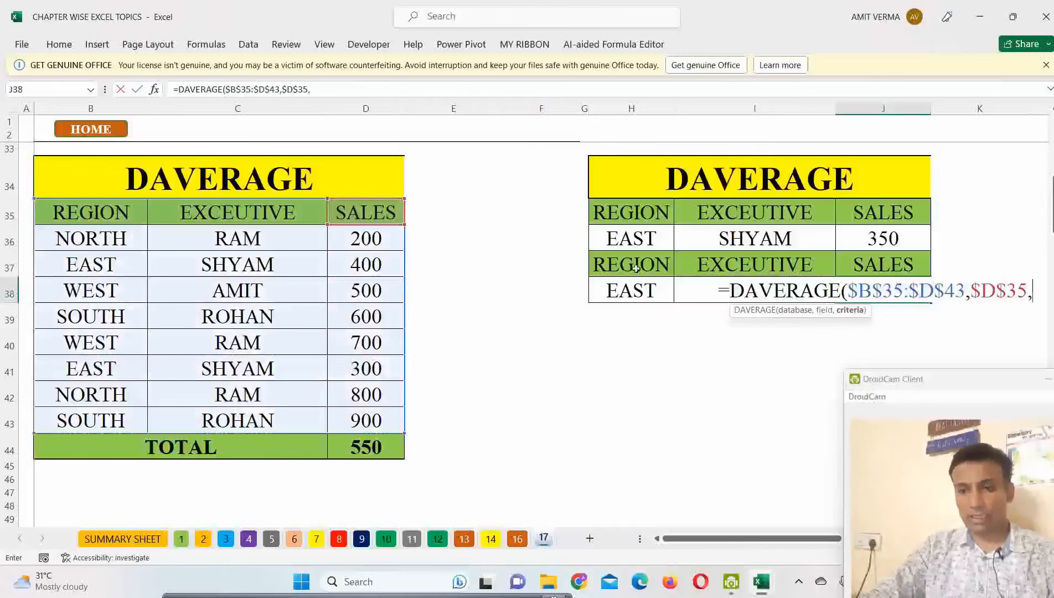
{"action": "left_click_drag", "start_coordinate": [635, 268], "coordinate": [744, 288]}
{"action": "left_click_drag", "start_coordinate": [744, 287], "coordinate": [747, 288]}
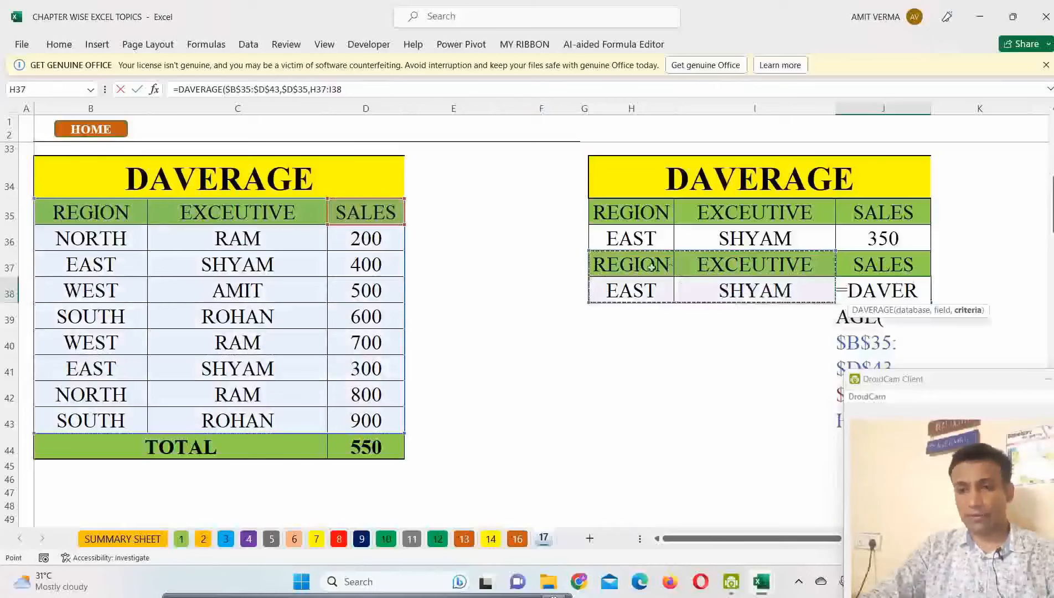
{"action": "type", "text": ")"}
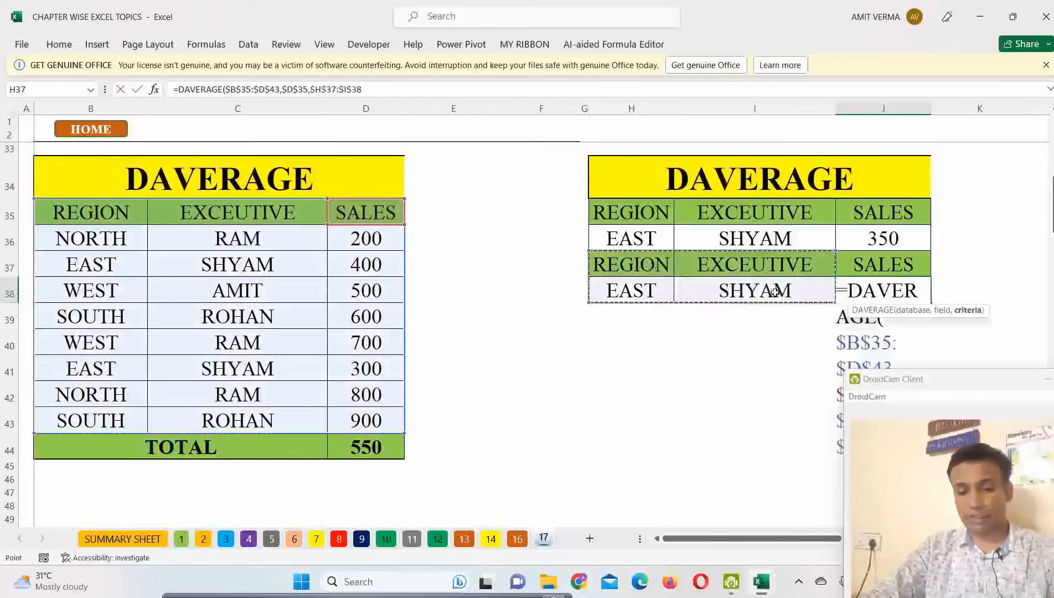
{"action": "key", "text": "Return"}
{"action": "left_click", "coordinate": [848, 292]}
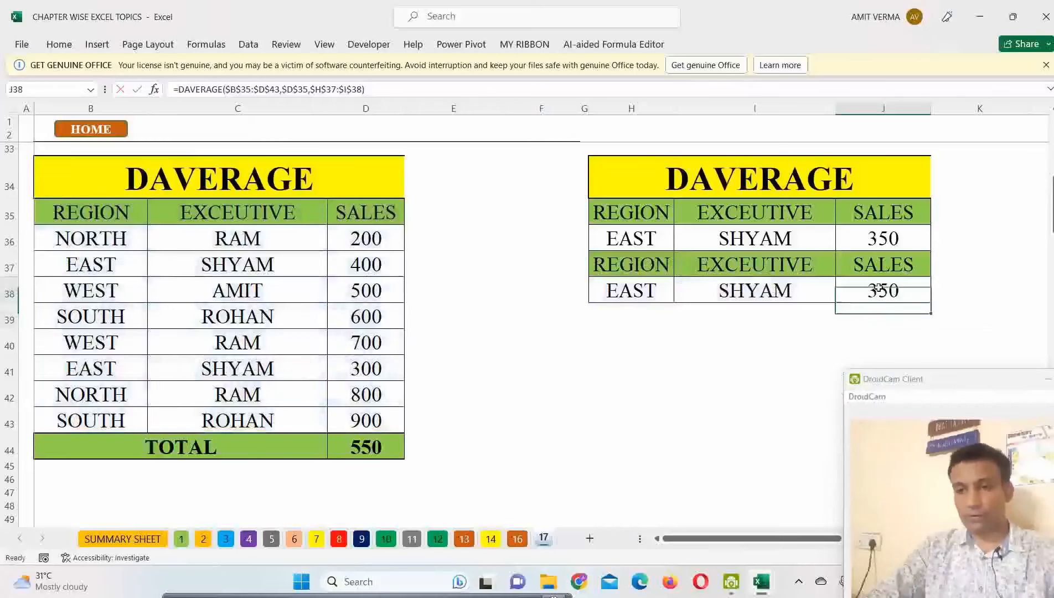
- Set the region criterion in H38 to NORTH and choose the first listed executive in I38
{"action": "left_click", "coordinate": [650, 288]}
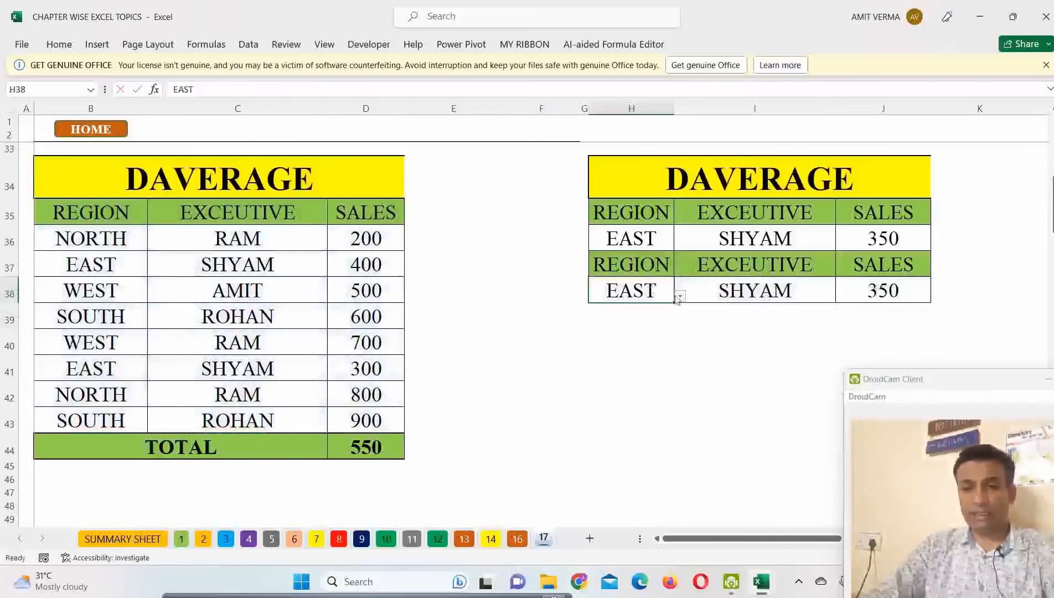
{"action": "left_click", "coordinate": [680, 296]}
{"action": "left_click", "coordinate": [659, 305]}
{"action": "left_click", "coordinate": [809, 298]}
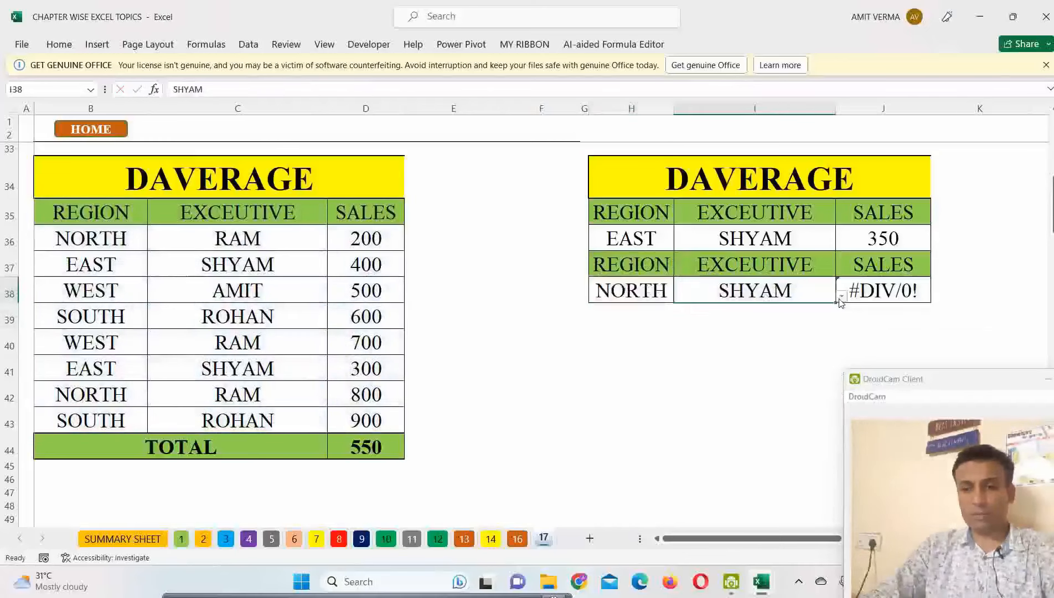
{"action": "left_click", "coordinate": [841, 296]}
{"action": "left_click", "coordinate": [805, 306]}
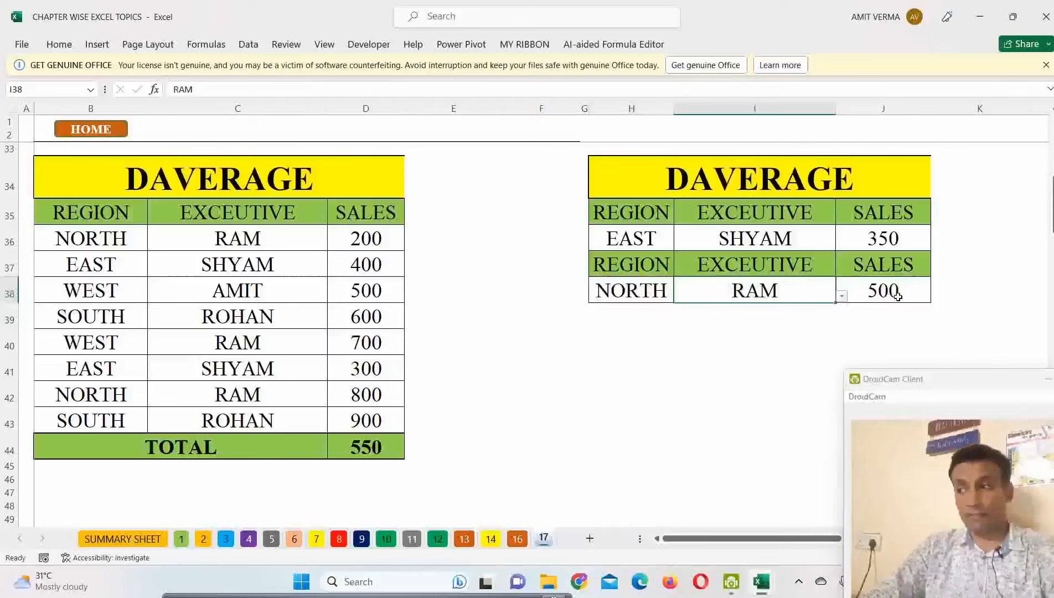
- Check the matching source records in rows 36 and 42 against the DAVERAGE result in J38
{"action": "left_click_drag", "start_coordinate": [91, 239], "coordinate": [385, 240]}
{"action": "left_click_drag", "start_coordinate": [96, 394], "coordinate": [368, 393]}
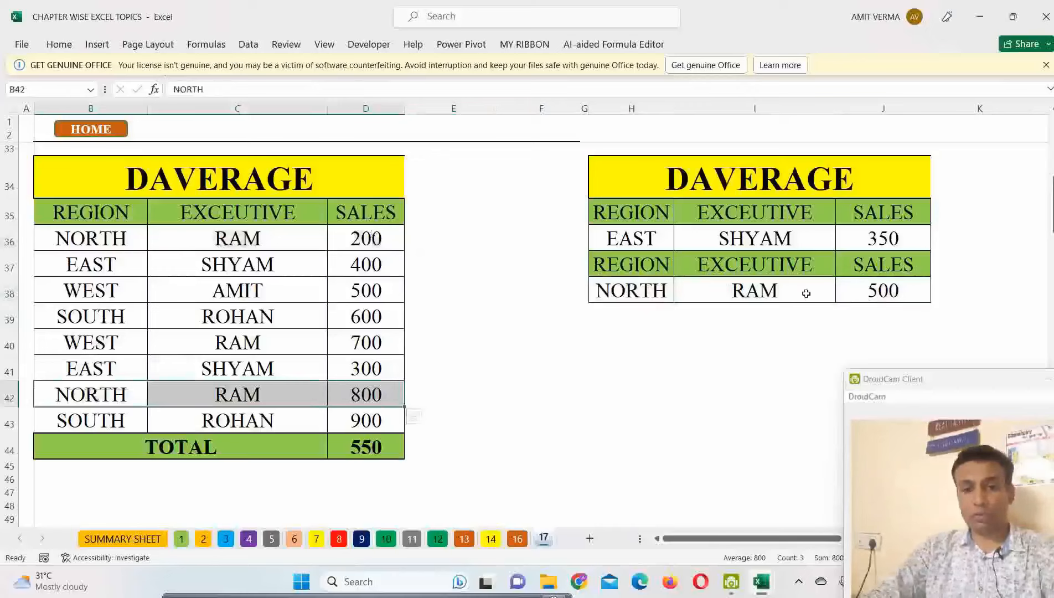
{"action": "left_click", "coordinate": [890, 295]}
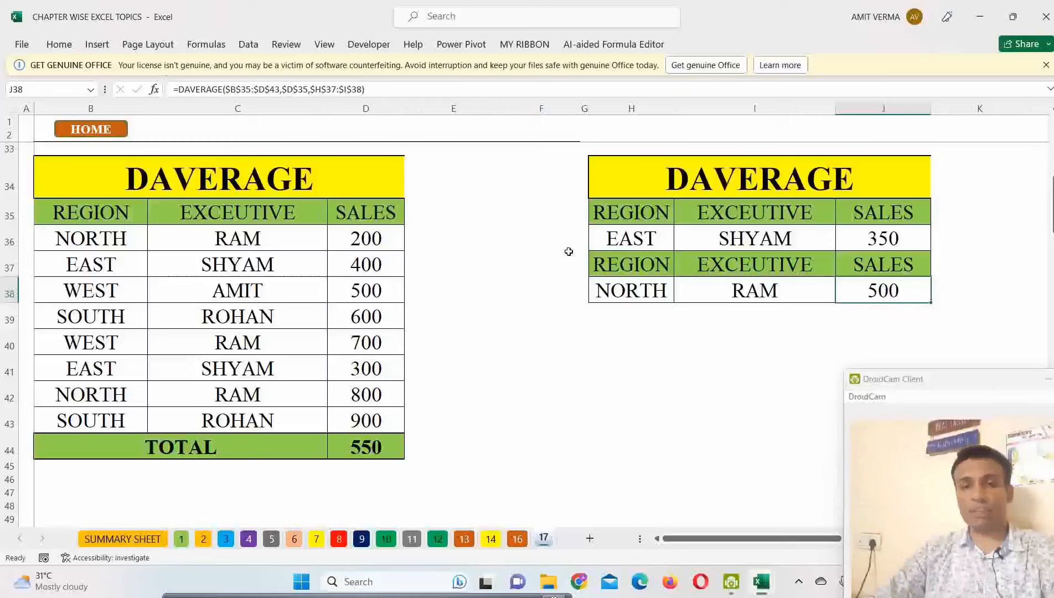
- Review the region and executive criteria ranges in H37:I38 together with the DAVERAGE formula in J38
{"action": "left_click_drag", "start_coordinate": [630, 264], "coordinate": [631, 289]}
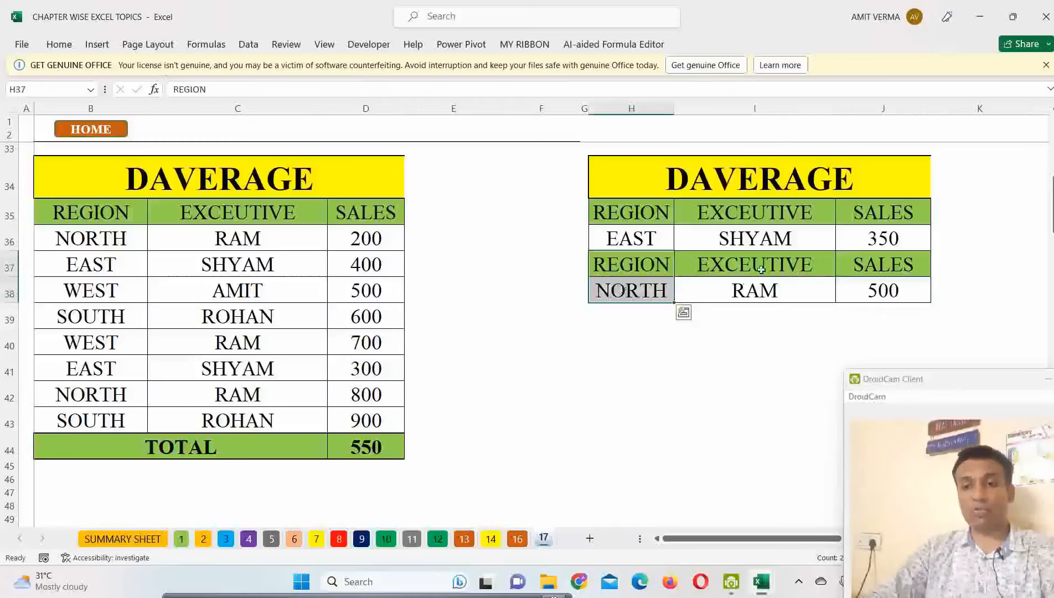
{"action": "left_click_drag", "start_coordinate": [759, 265], "coordinate": [764, 284]}
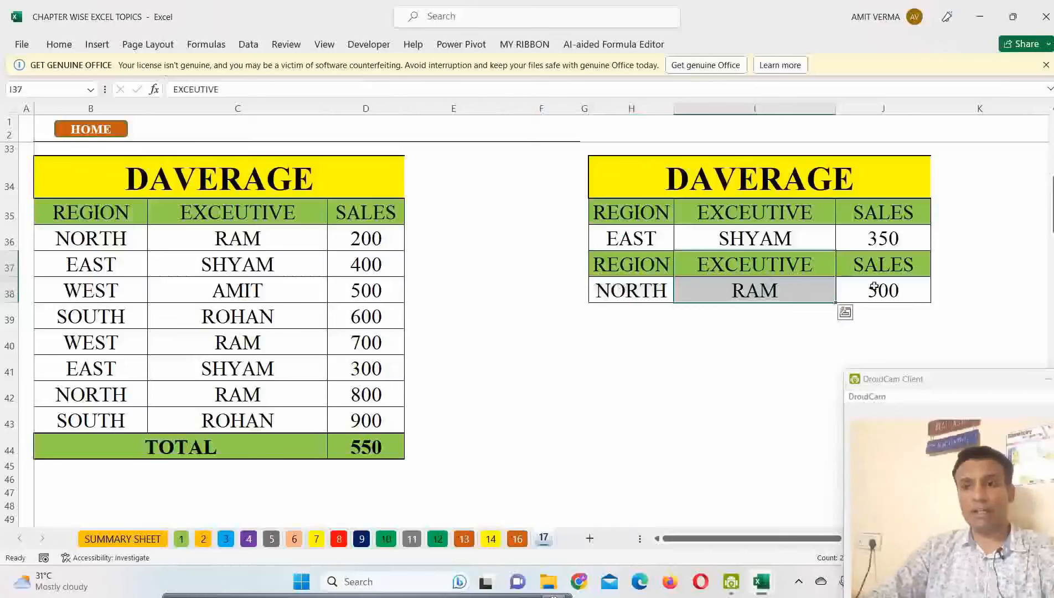
{"action": "left_click", "coordinate": [891, 283]}
{"action": "left_click_drag", "start_coordinate": [630, 264], "coordinate": [739, 280]}
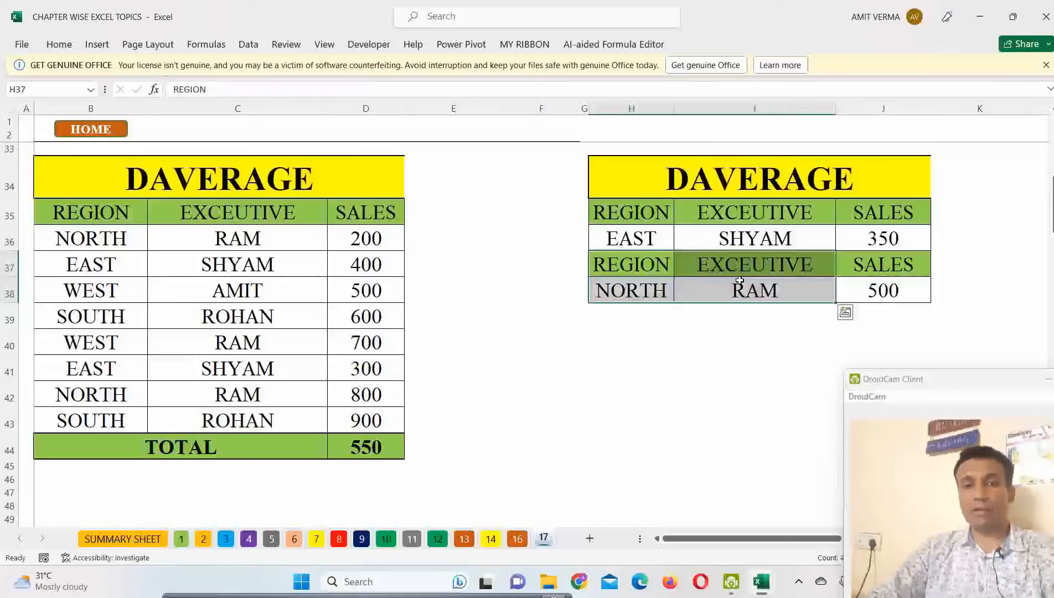
{"action": "left_click", "coordinate": [898, 294]}
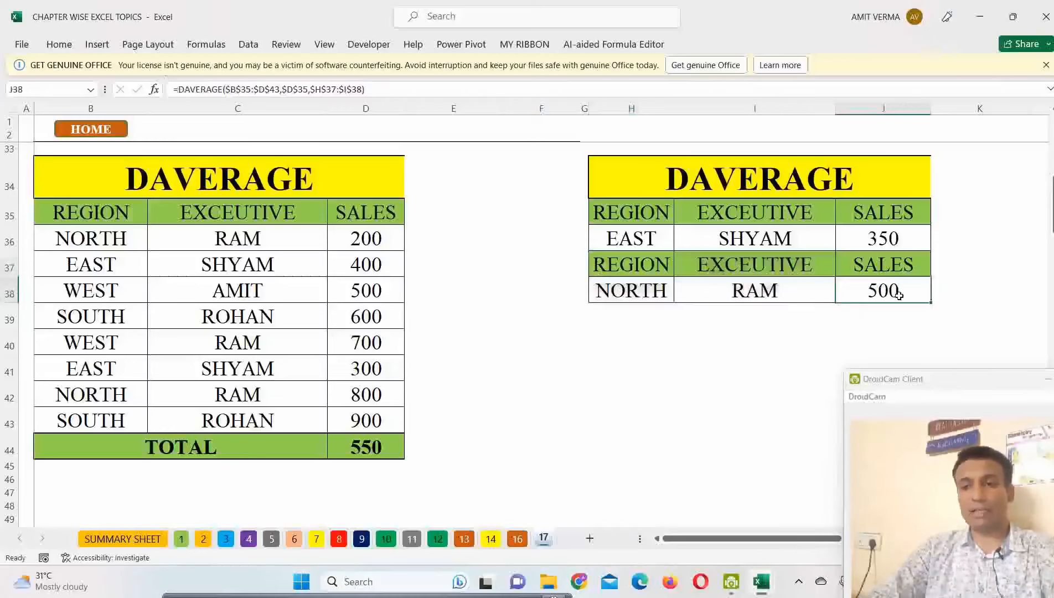
- Set the region criterion in H38 to EAST and choose the second listed executive in I38, checking the average in J38
{"action": "left_click", "coordinate": [650, 286]}
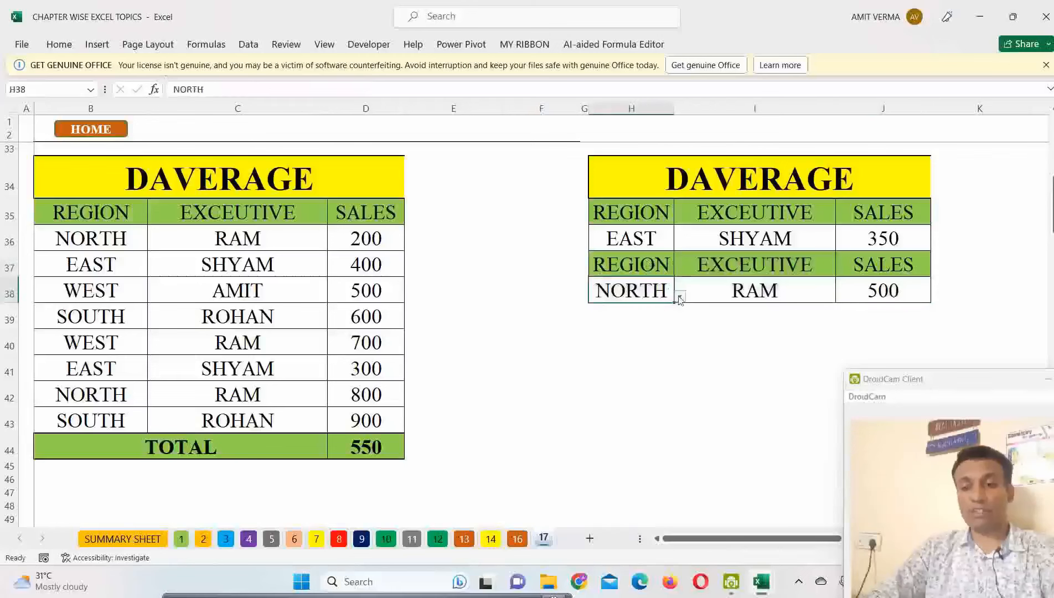
{"action": "left_click", "coordinate": [679, 295]}
{"action": "left_click", "coordinate": [639, 315]}
{"action": "left_click", "coordinate": [802, 296]}
{"action": "left_click", "coordinate": [840, 299]}
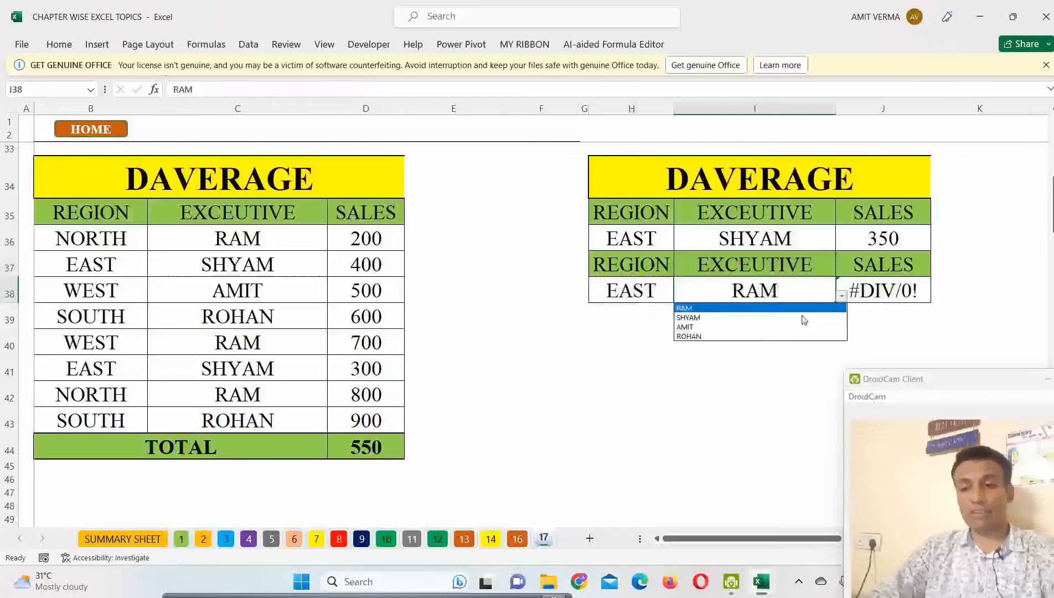
{"action": "left_click", "coordinate": [766, 317]}
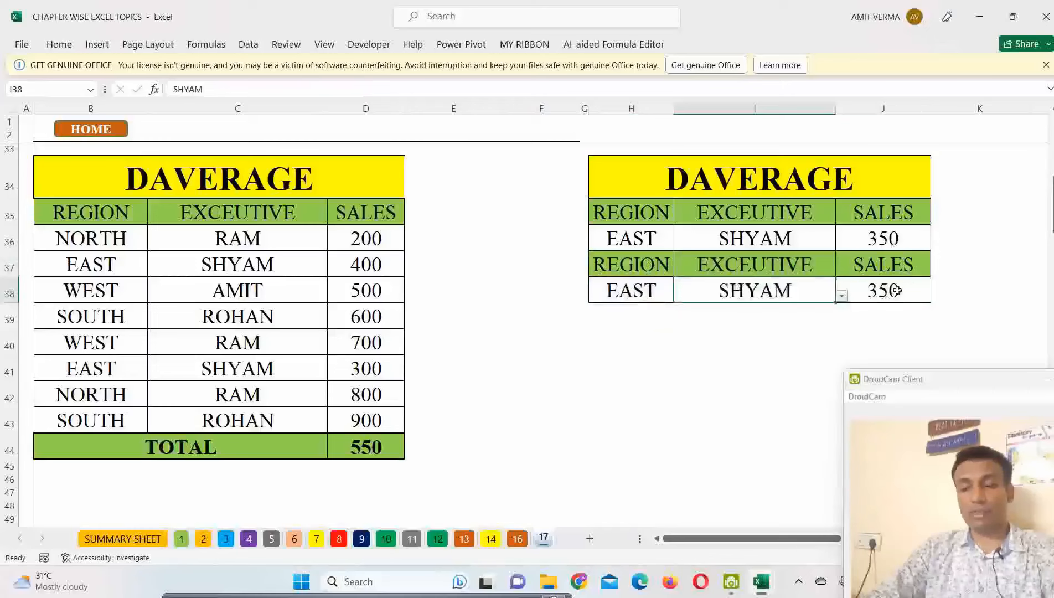
{"action": "left_click", "coordinate": [896, 290]}
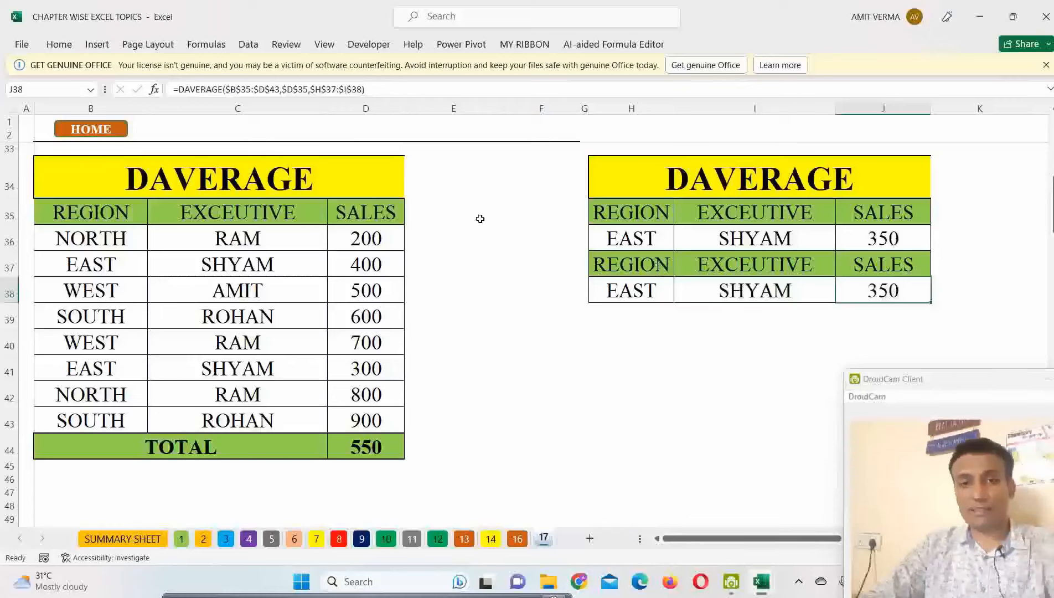
- Examine the DMAX / DMIN section, including the quarter and region criteria in row 55 and the DMAX formula in K55
{"action": "scroll", "coordinate": [480, 219], "scroll_direction": "down", "scroll_amount": 1}
{"action": "scroll", "coordinate": [480, 219], "scroll_direction": "down", "scroll_amount": 5}
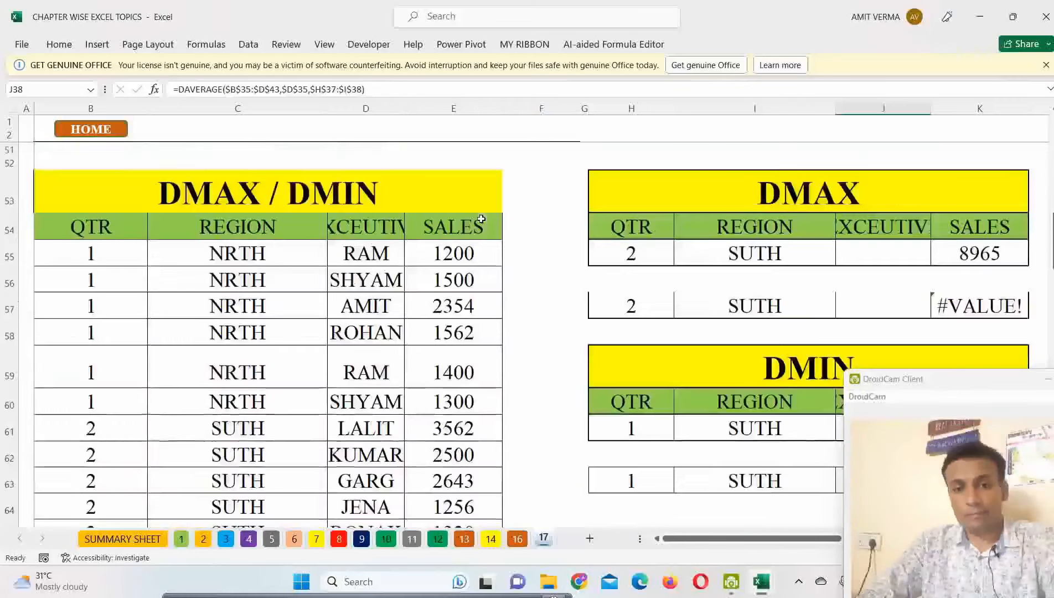
{"action": "scroll", "coordinate": [481, 219], "scroll_direction": "down", "scroll_amount": 3, "text": "ctrl"}
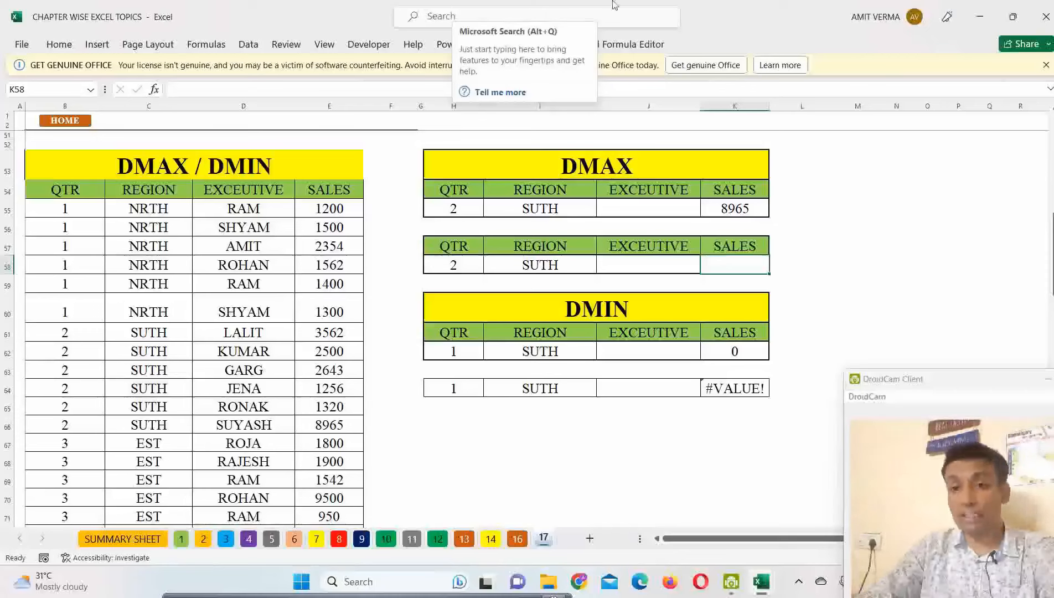
{"action": "left_click_drag", "start_coordinate": [457, 208], "coordinate": [730, 208]}
{"action": "left_click", "coordinate": [574, 208]}
{"action": "left_click", "coordinate": [466, 211]}
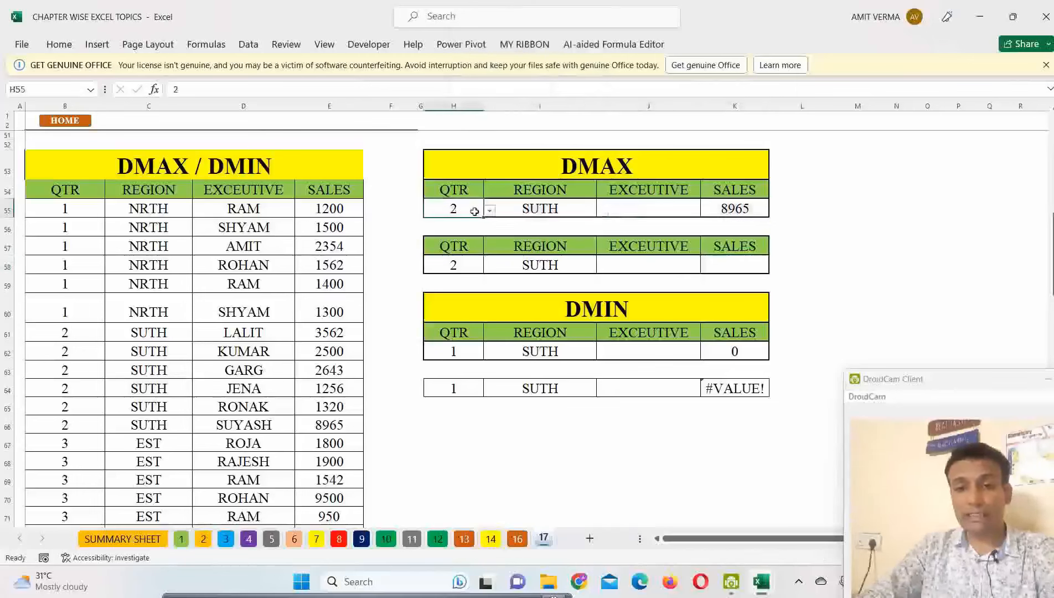
{"action": "left_click", "coordinate": [527, 211]}
{"action": "left_click", "coordinate": [740, 211]}
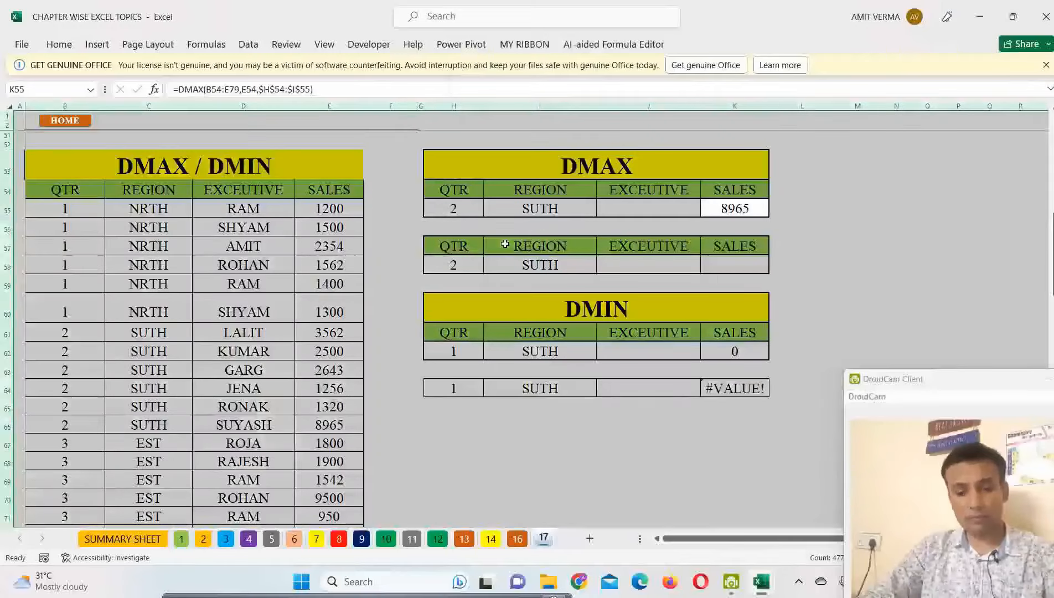
{"action": "left_click", "coordinate": [505, 244]}
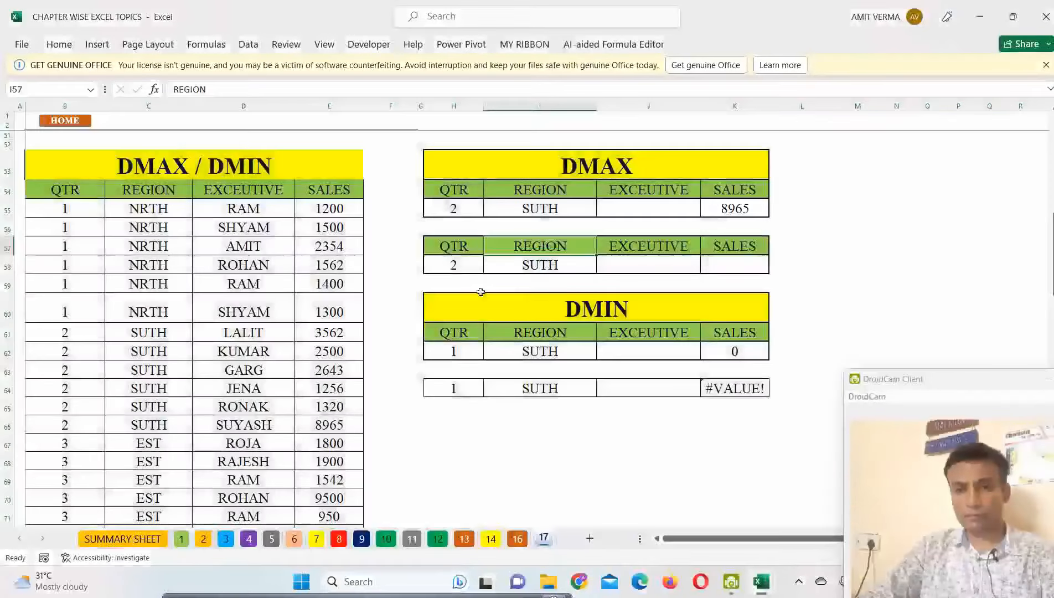
{"action": "left_click", "coordinate": [470, 266]}
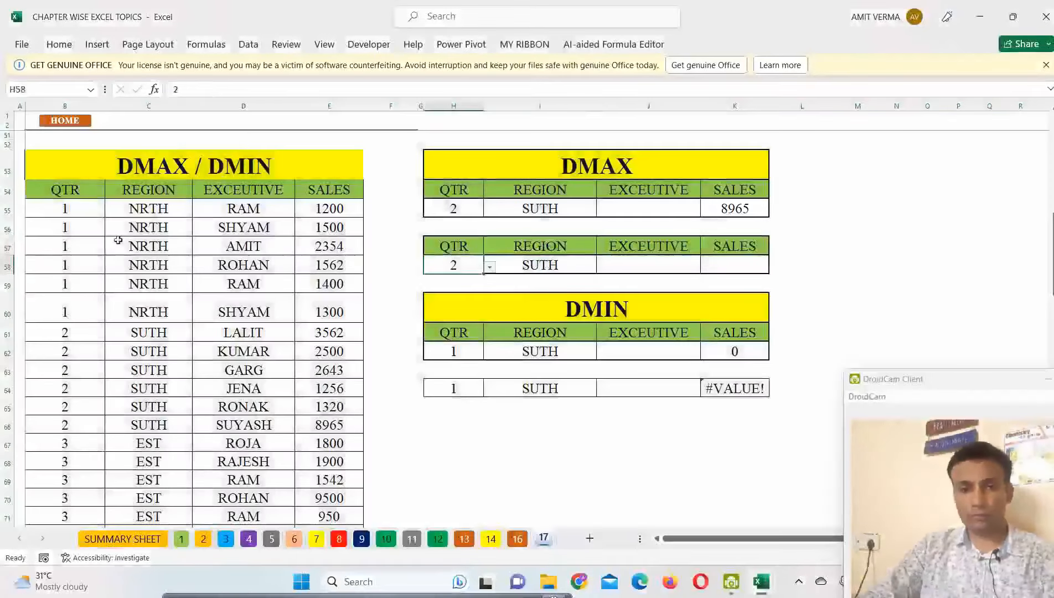
- Create a new formula-based conditional formatting rule for the DMAX / DMIN data rows B55:E79
{"action": "left_click_drag", "start_coordinate": [80, 205], "coordinate": [330, 556]}
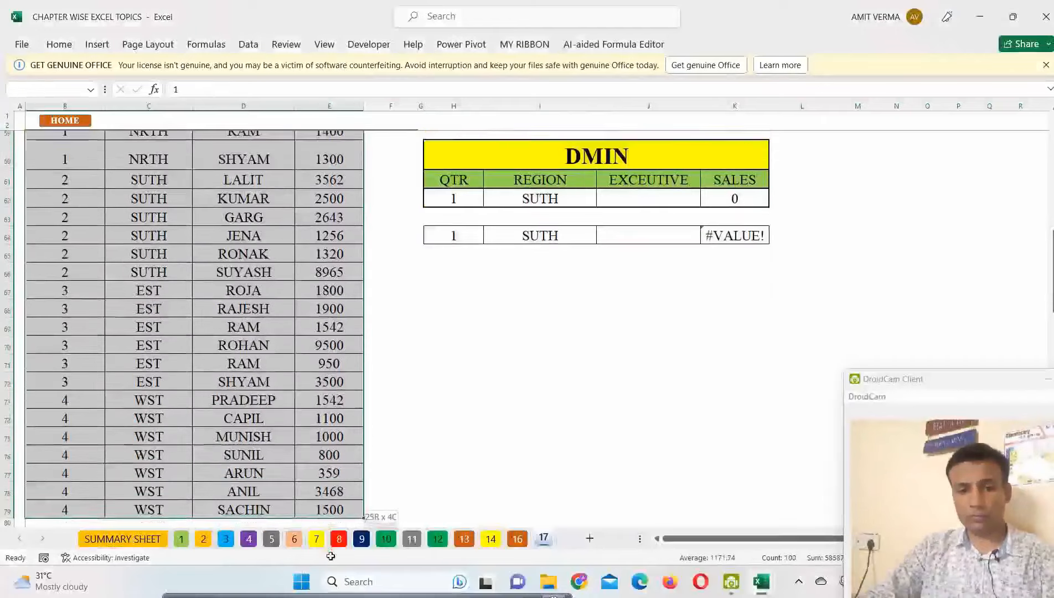
{"action": "key", "text": "alt+h"}
{"action": "key", "text": "l"}
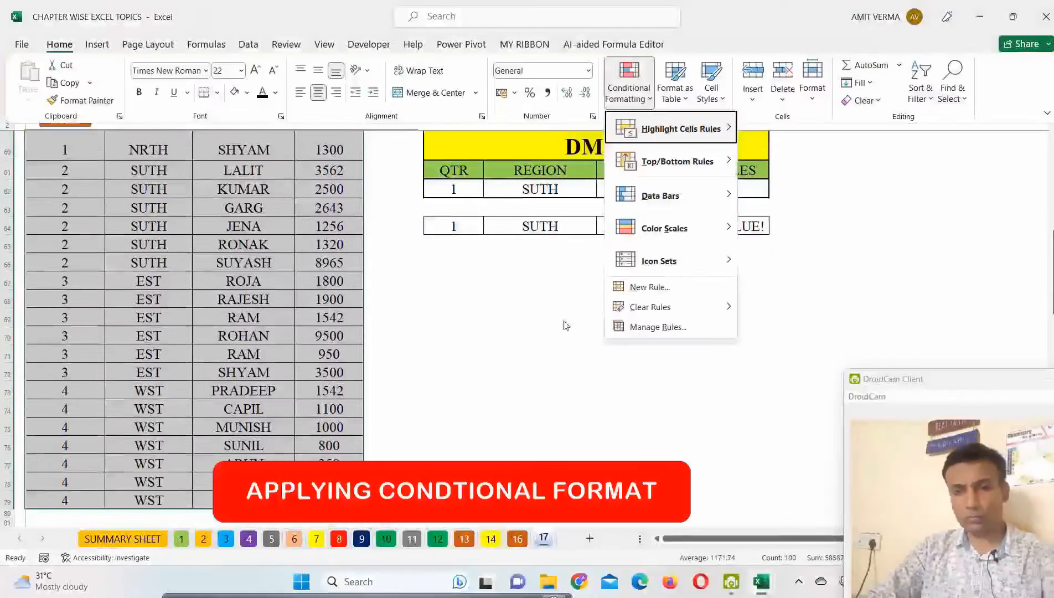
{"action": "left_click", "coordinate": [650, 287]}
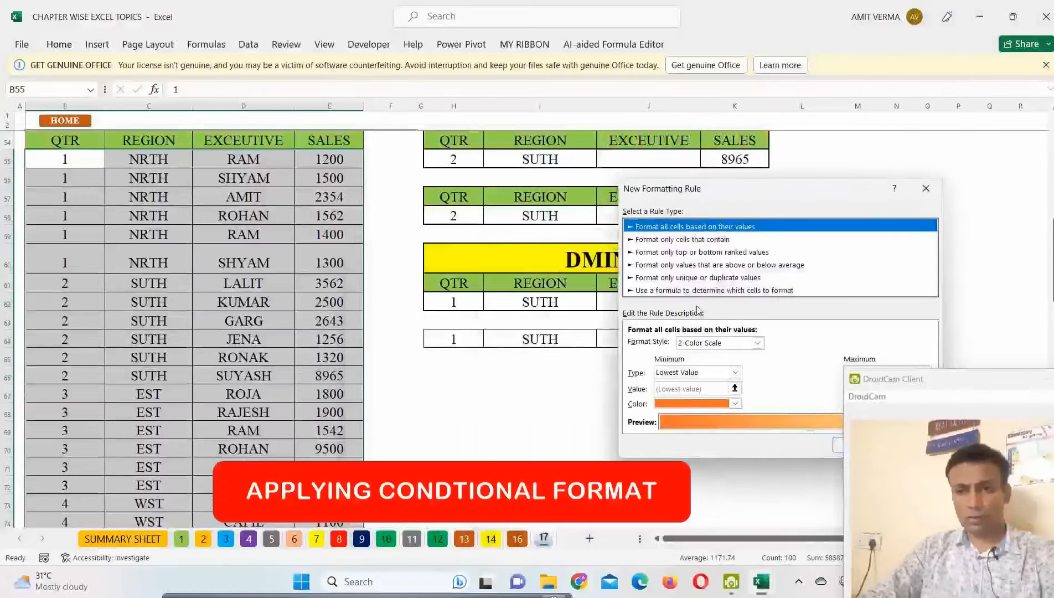
{"action": "left_click", "coordinate": [700, 291]}
{"action": "left_click", "coordinate": [678, 343]}
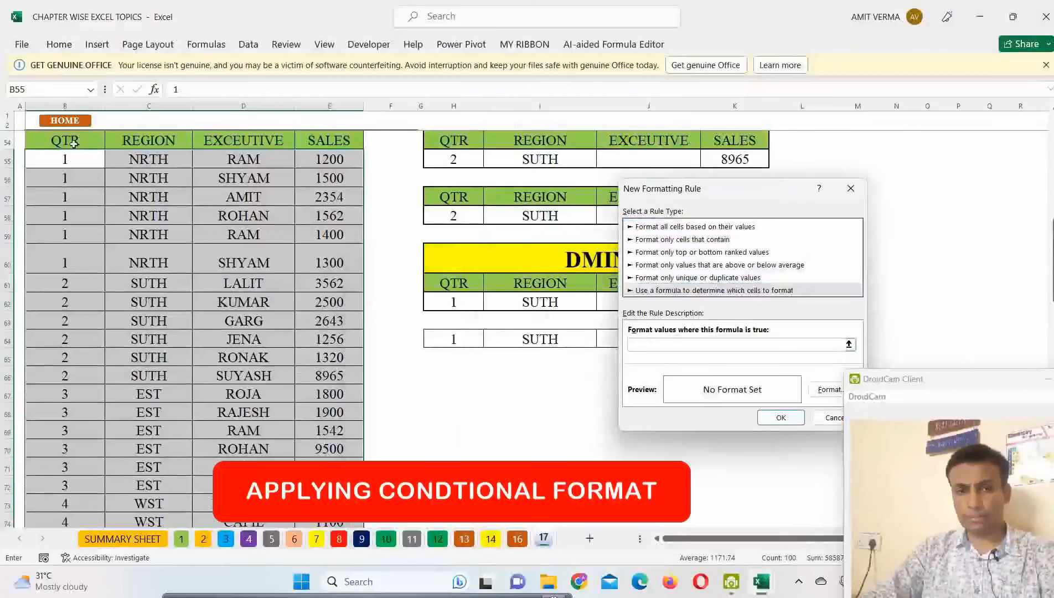
- Enter =AND($B55=$H$58,$C55=$I$58) as the rule formula, matching each row's quarter and region to the criteria in row 58
{"action": "type", "text": "=AND("}
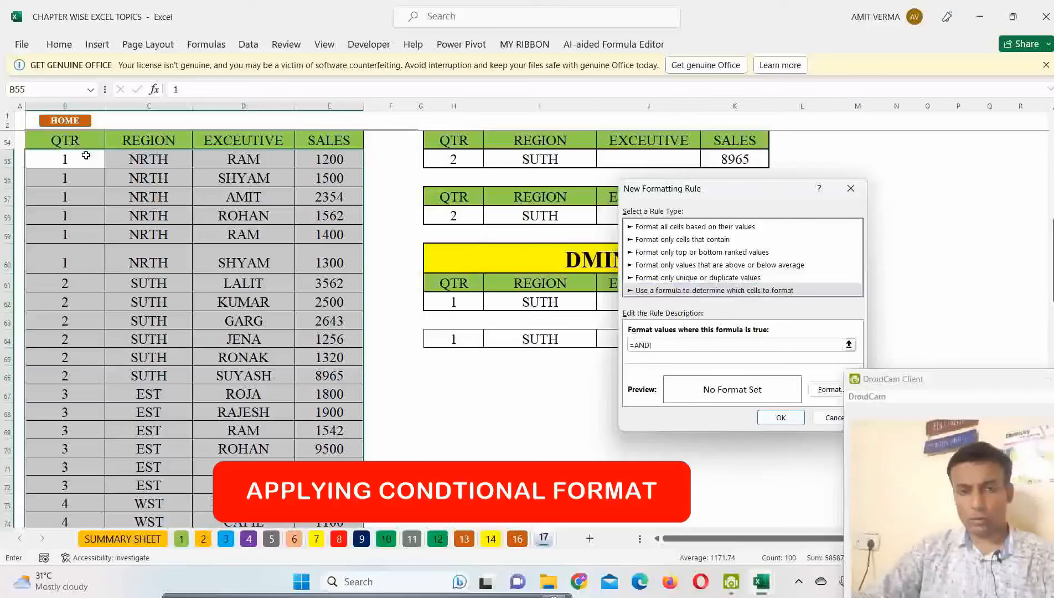
{"action": "left_click", "coordinate": [86, 155]}
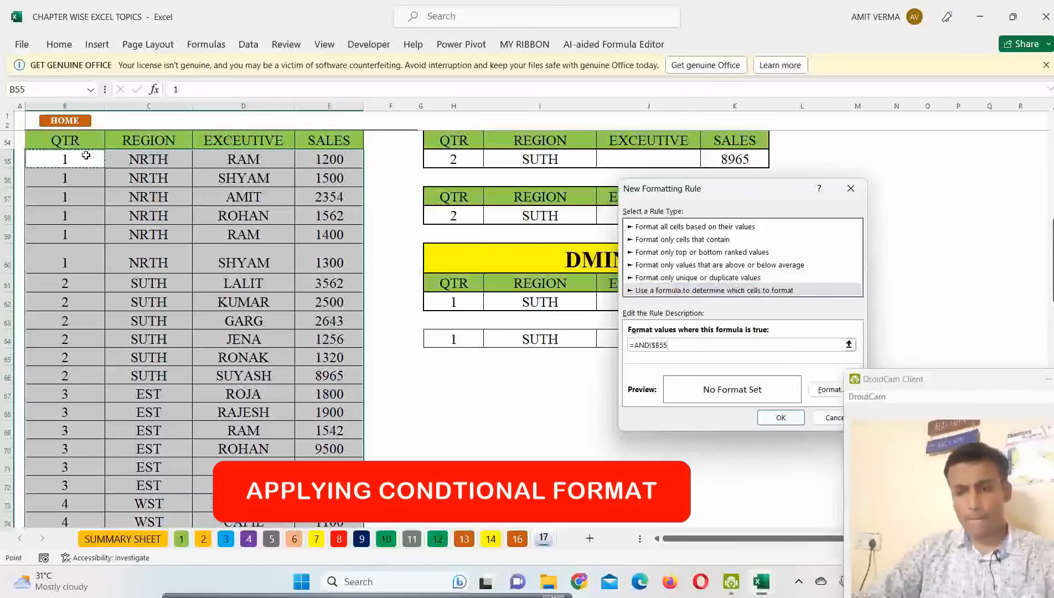
{"action": "type", "text": "="}
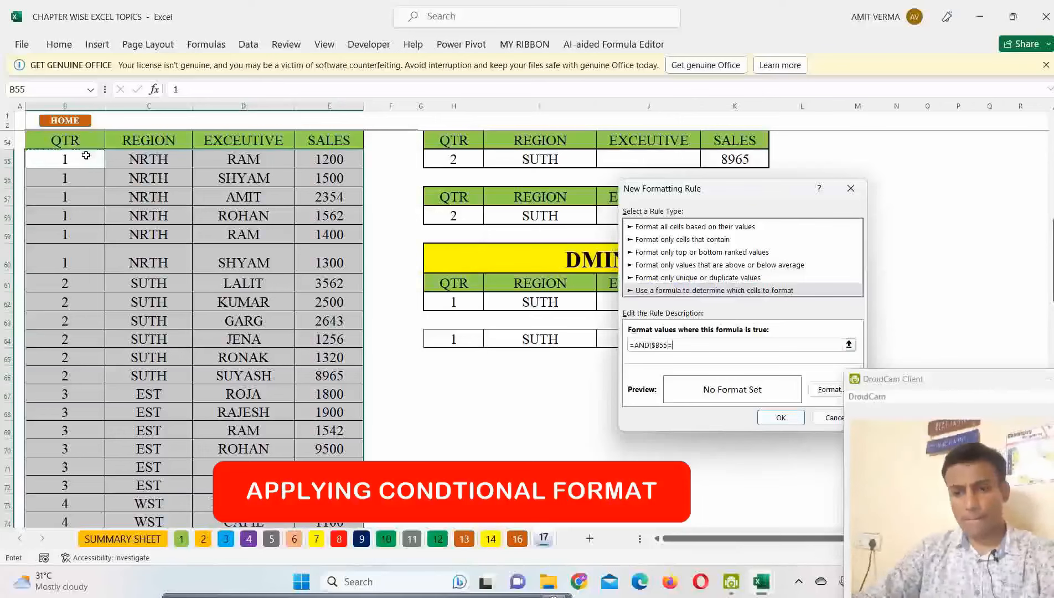
{"action": "left_click", "coordinate": [453, 216]}
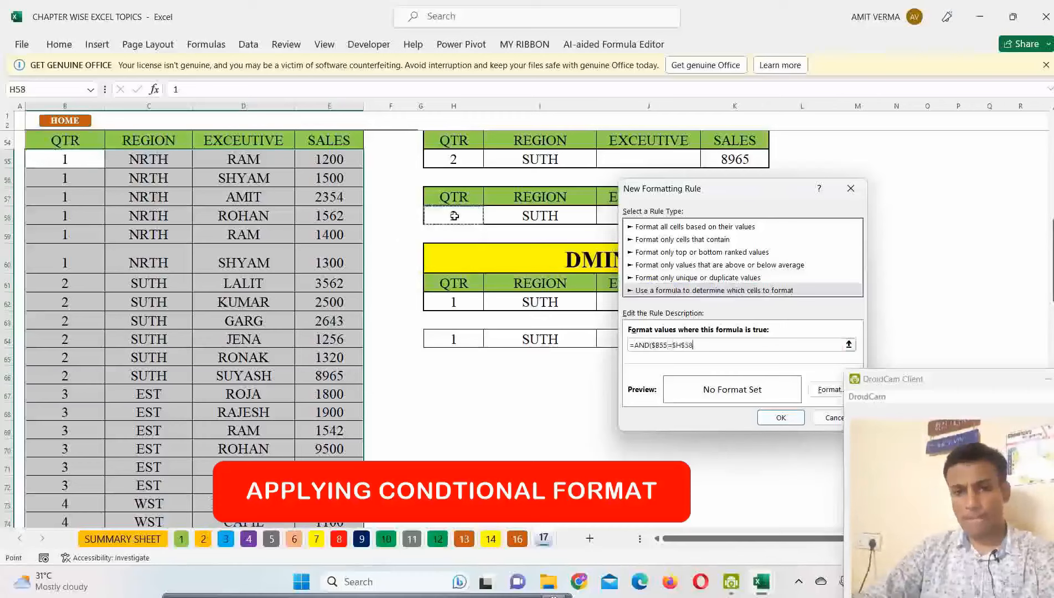
{"action": "type", "text": ","}
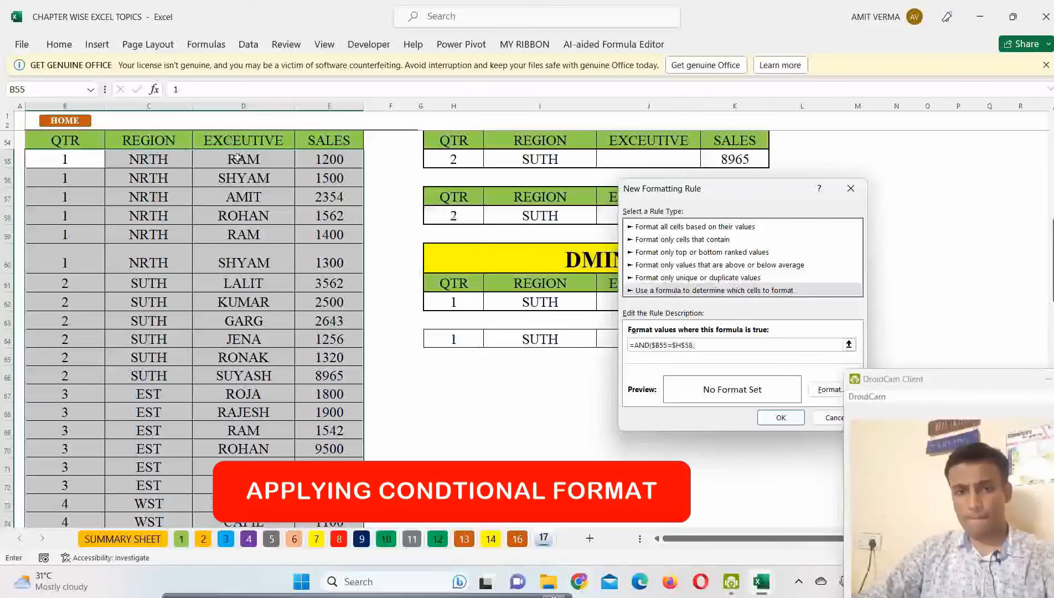
{"action": "left_click", "coordinate": [155, 156]}
{"action": "key", "text": "F4"}
{"action": "key", "text": "F4"}
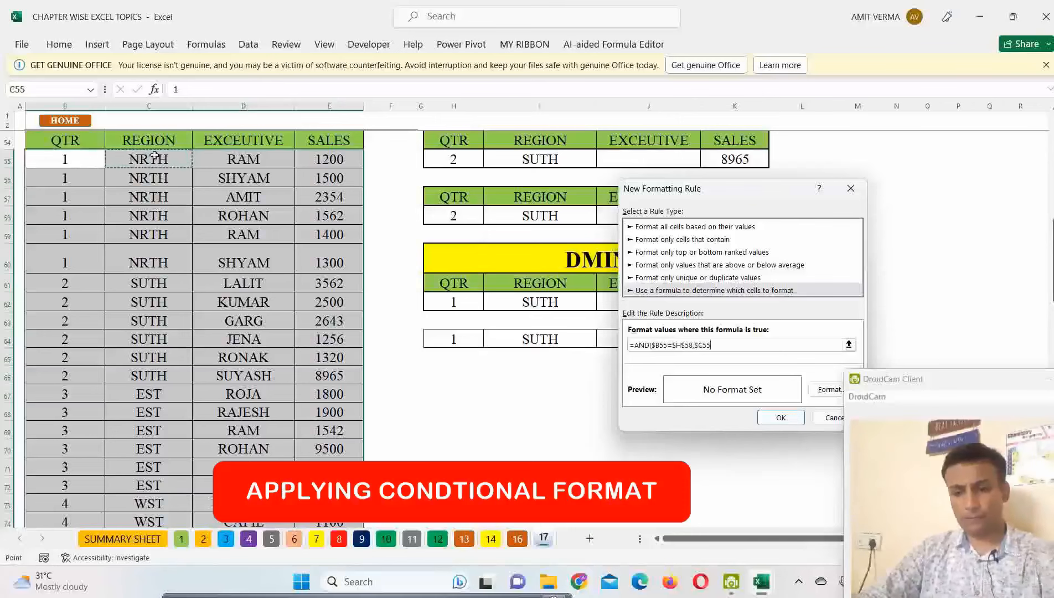
{"action": "type", "text": "="}
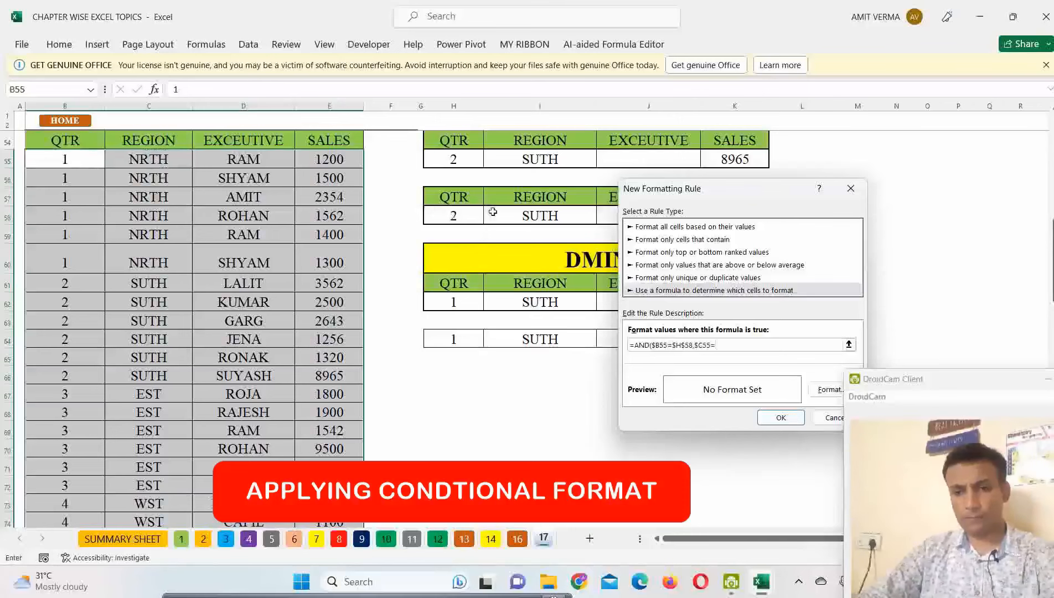
{"action": "left_click", "coordinate": [547, 214]}
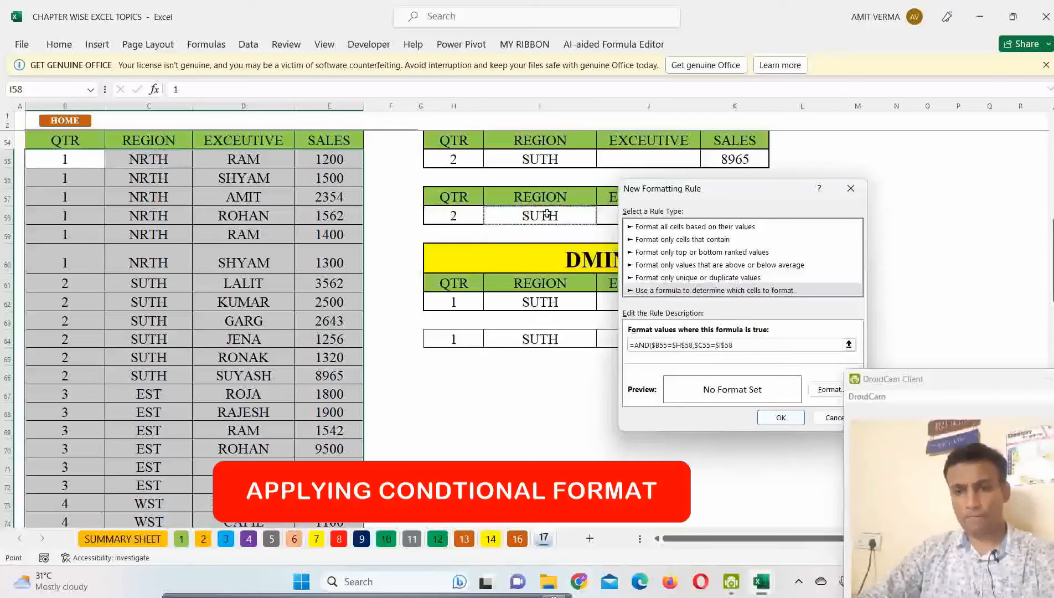
{"action": "type", "text": ")"}
- Give the rule a red fill with a light font color and apply it to the selected data
{"action": "left_click", "coordinate": [830, 387]}
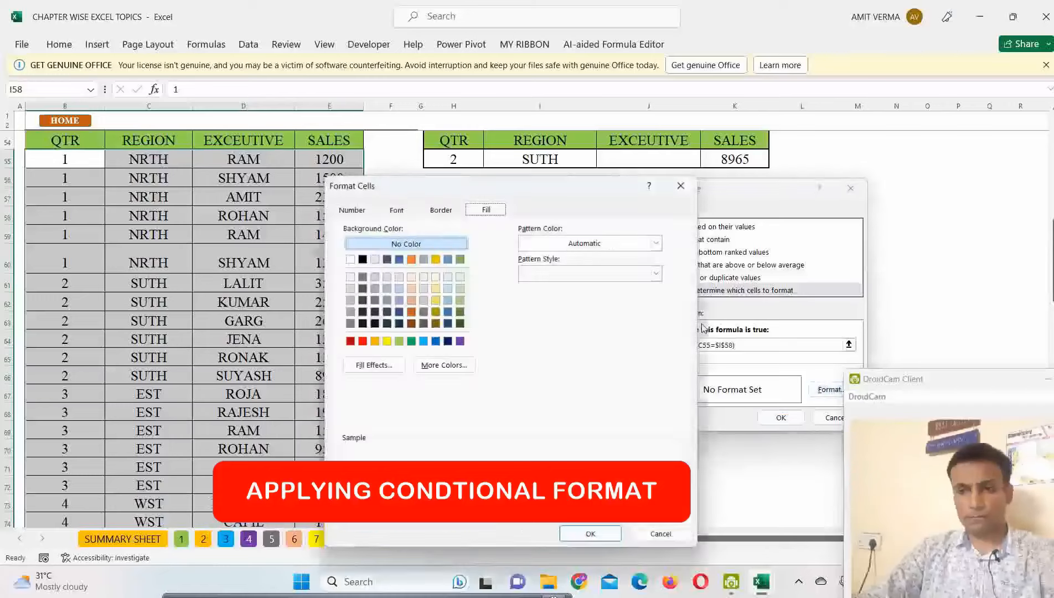
{"action": "left_click", "coordinate": [396, 211]}
{"action": "left_click", "coordinate": [580, 330]}
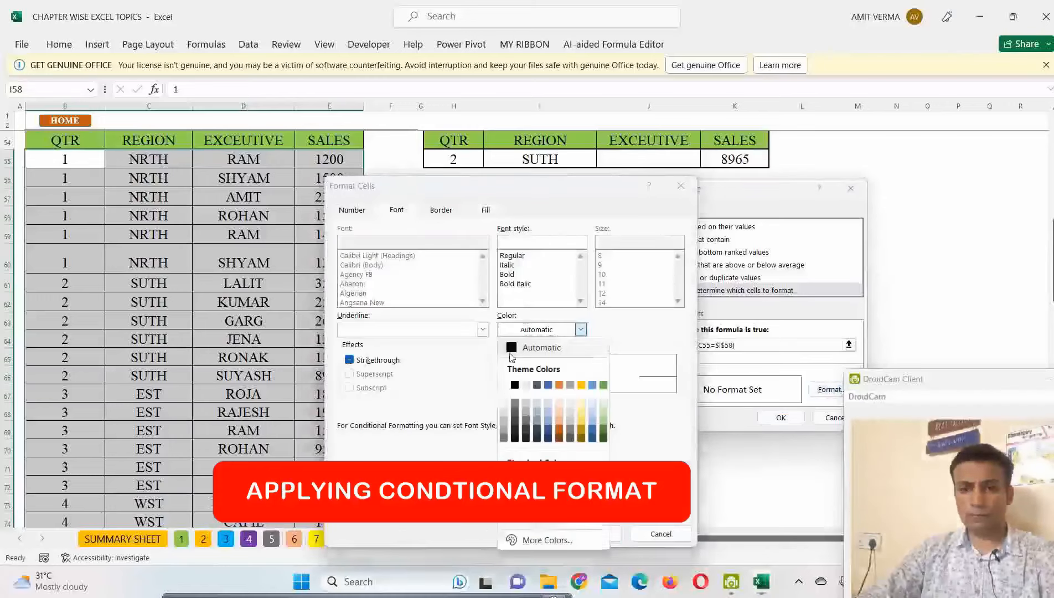
{"action": "left_click", "coordinate": [523, 425]}
{"action": "left_click", "coordinate": [590, 533]}
{"action": "left_click", "coordinate": [780, 417]}
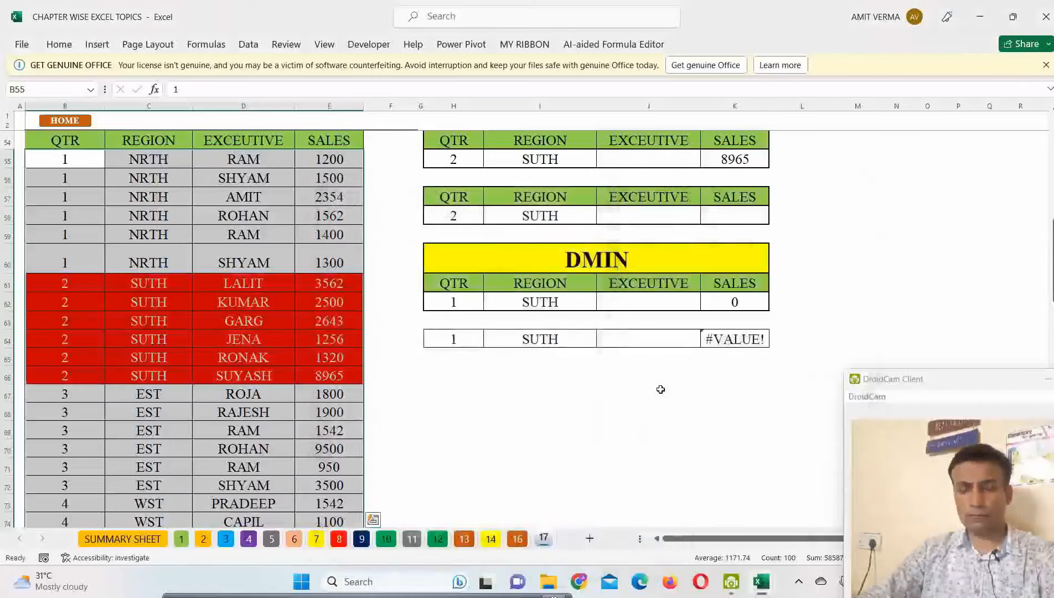
- Test the row highlighting by setting the quarter in H58 to 1 and switching the region in I58 to NRTH and back to SUTH
{"action": "left_click", "coordinate": [461, 215]}
{"action": "left_click", "coordinate": [489, 218]}
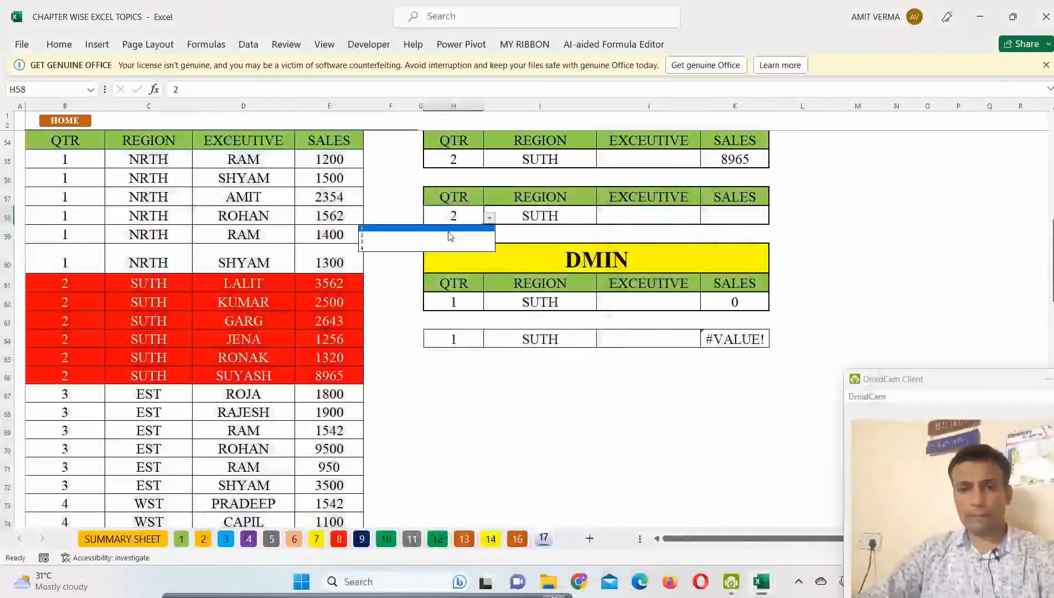
{"action": "left_click", "coordinate": [448, 229]}
{"action": "left_click", "coordinate": [589, 216]}
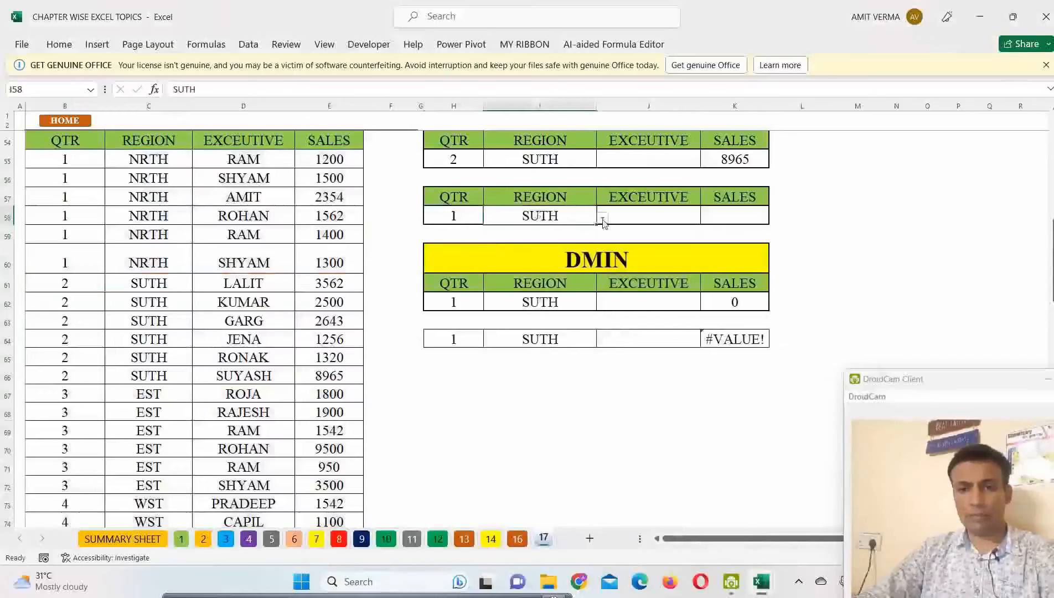
{"action": "left_click", "coordinate": [602, 217]}
{"action": "left_click", "coordinate": [526, 228]}
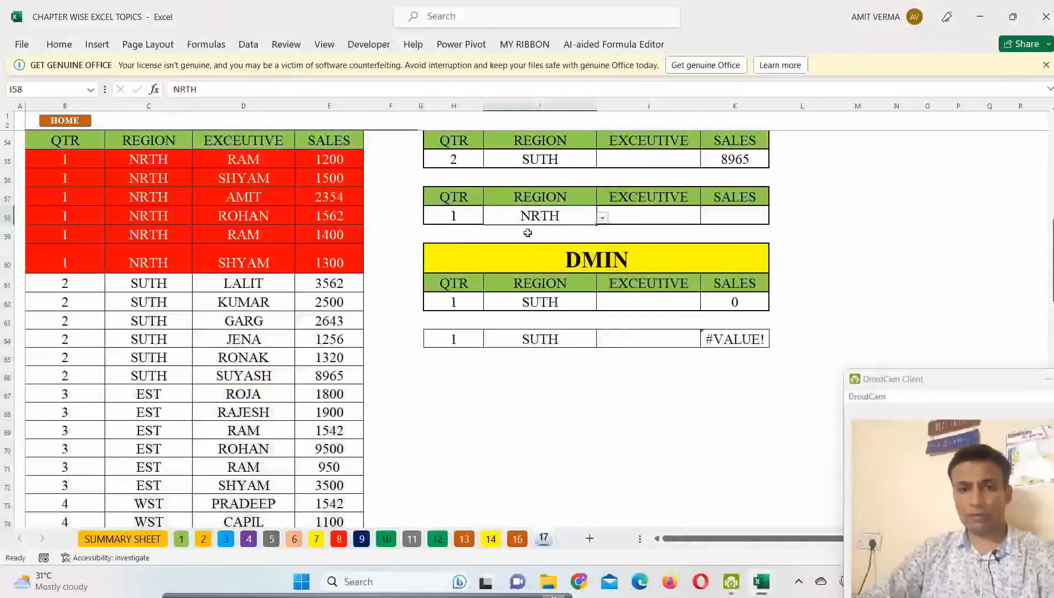
{"action": "left_click", "coordinate": [603, 218]}
{"action": "left_click", "coordinate": [570, 232]}
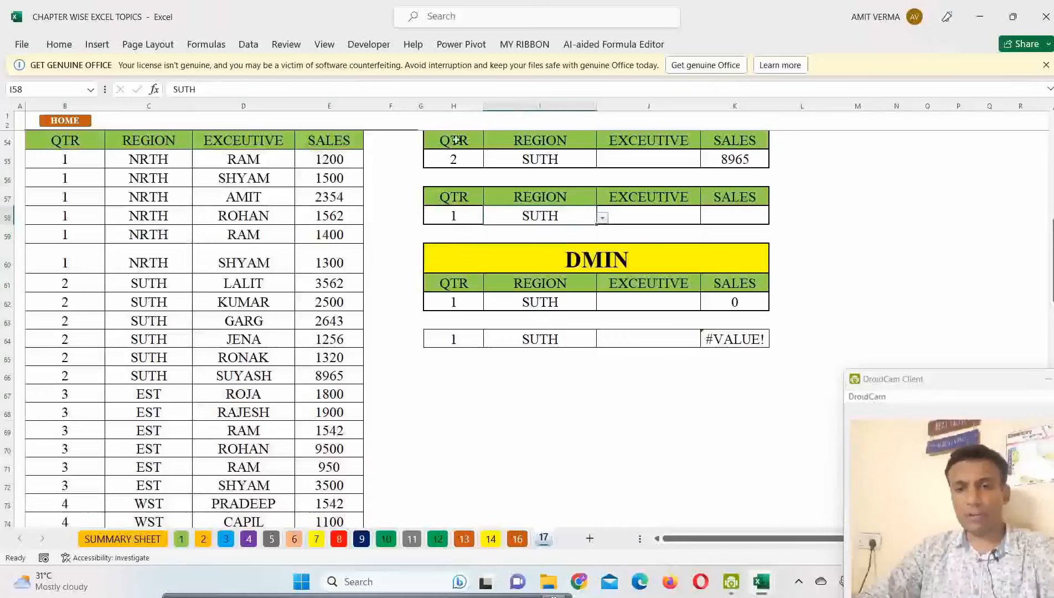
- Compare the DMAX criteria and result in H54:K55 with the source sales figures in E55:E66
{"action": "left_click_drag", "start_coordinate": [453, 141], "coordinate": [719, 159]}
{"action": "scroll", "coordinate": [711, 182], "scroll_direction": "up", "scroll_amount": 2}
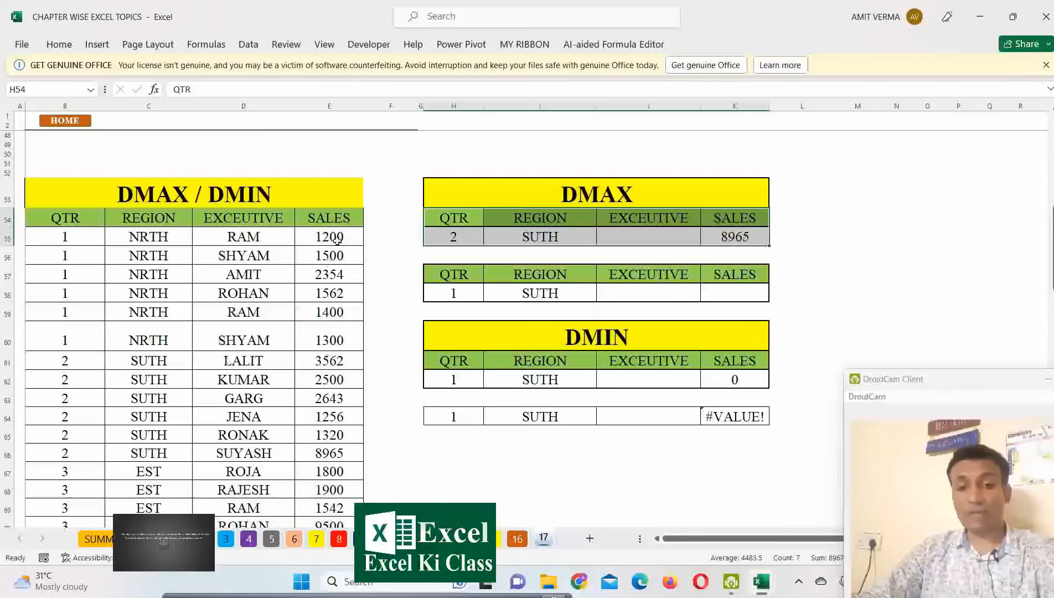
{"action": "left_click_drag", "start_coordinate": [329, 236], "coordinate": [344, 459]}
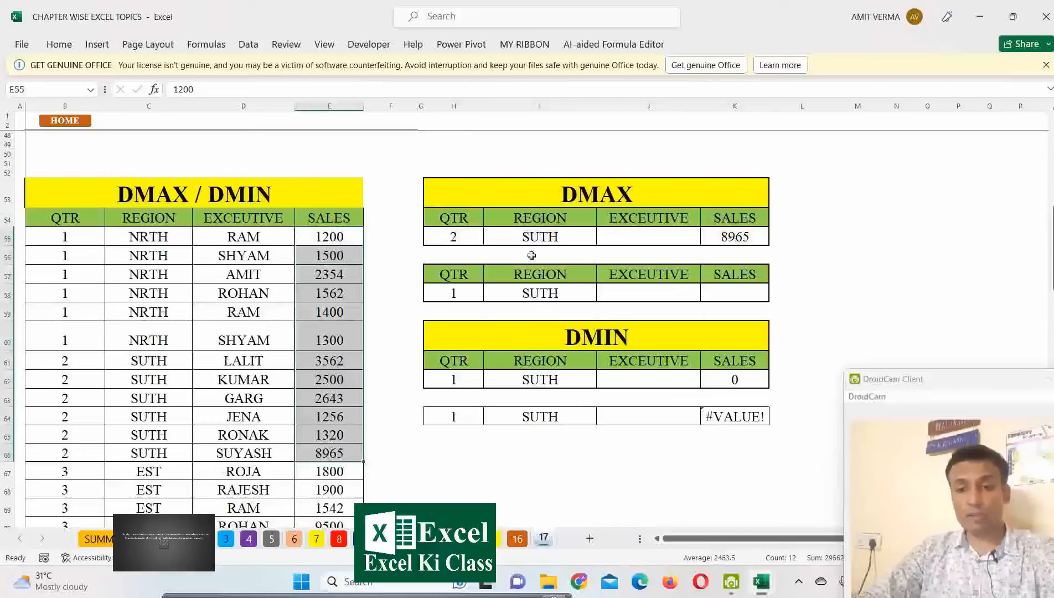
- Start a DMAX formula in K58 with the sales table $B$54:$E$79 as the absolute database range
{"action": "left_click", "coordinate": [675, 292]}
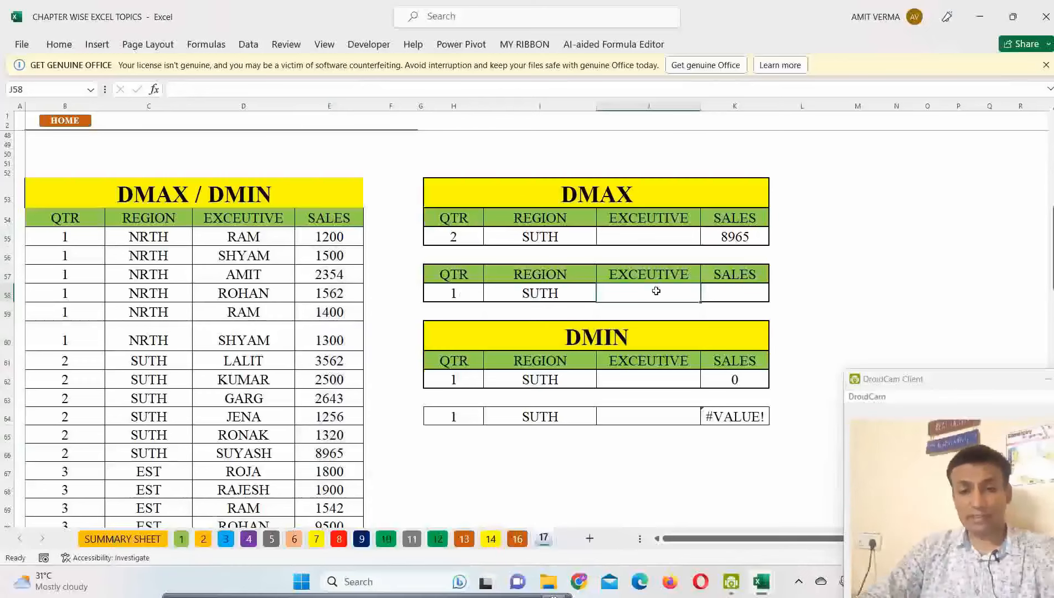
{"action": "left_click", "coordinate": [726, 293]}
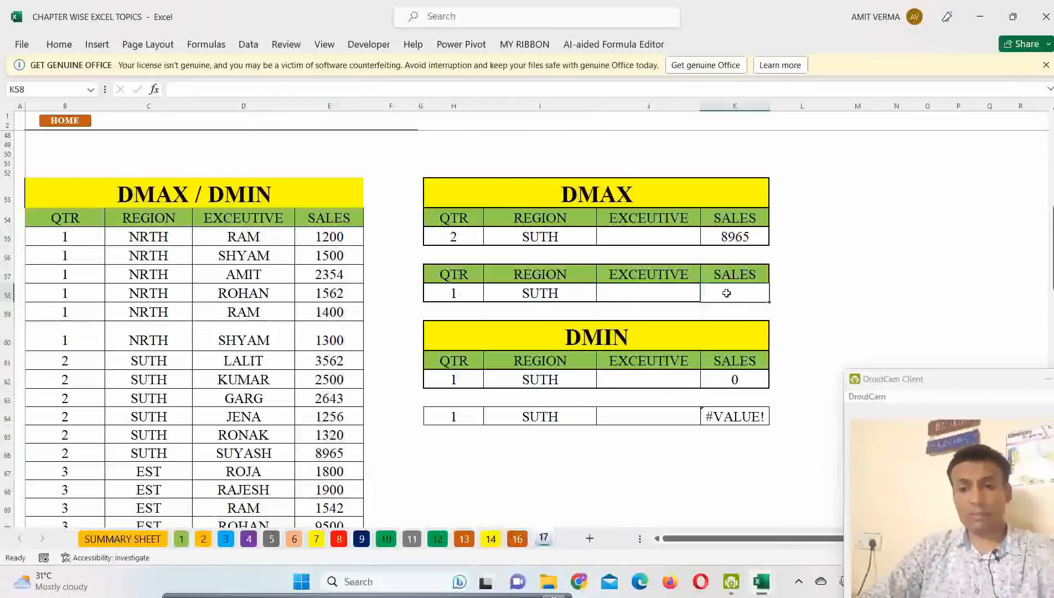
{"action": "type", "text": "=D"}
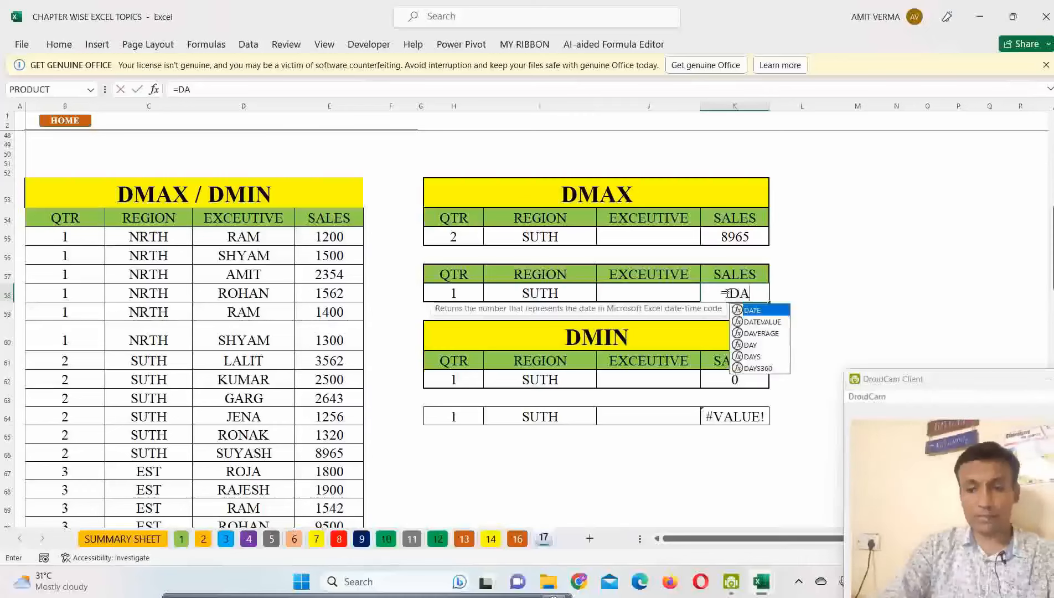
{"action": "type", "text": "MAX("}
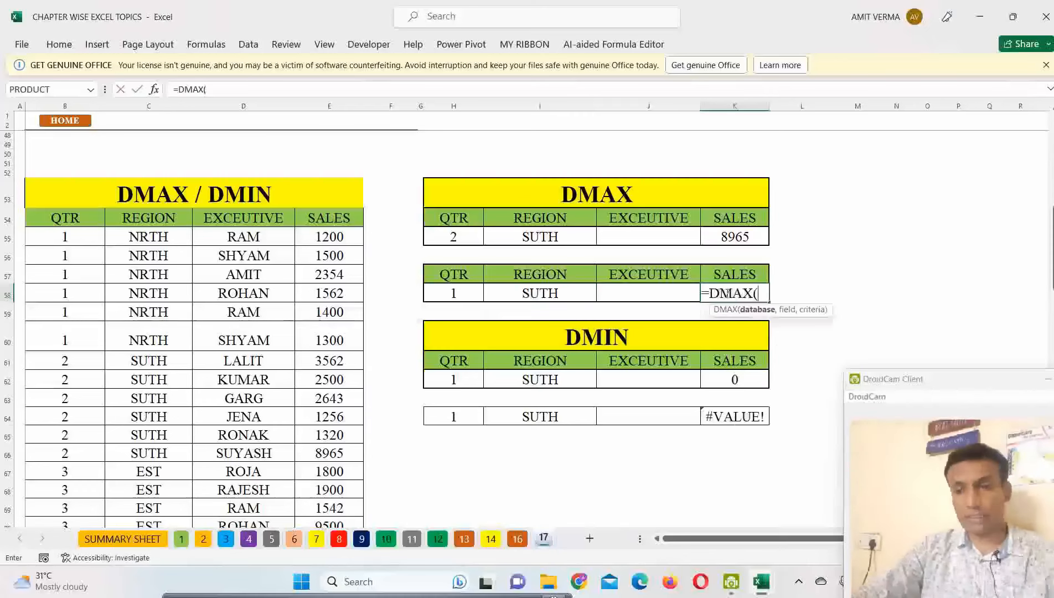
{"action": "left_click_drag", "start_coordinate": [83, 224], "coordinate": [315, 496]}
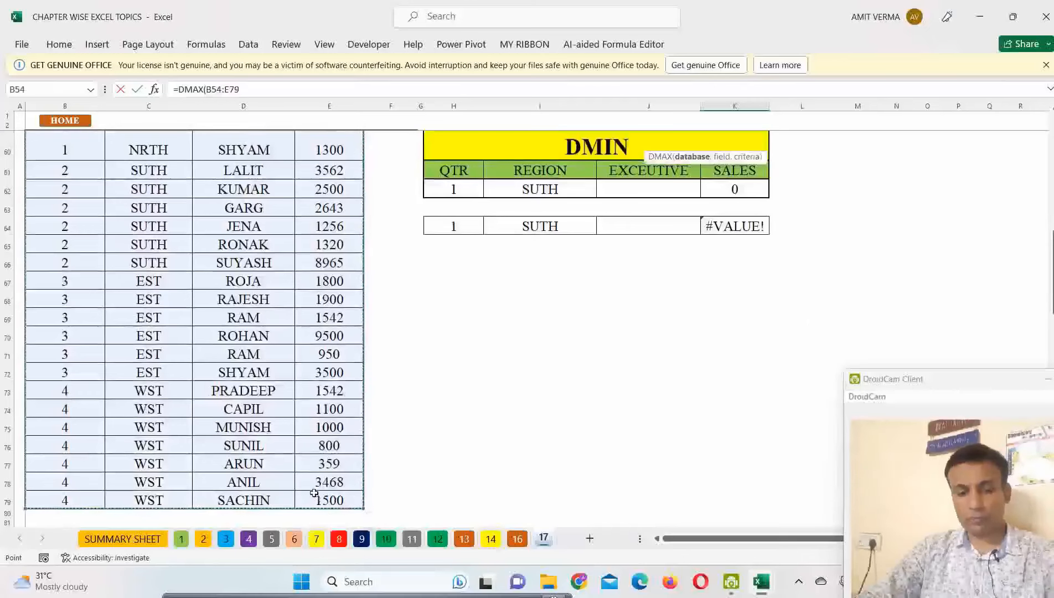
{"action": "key", "text": "F4"}
{"action": "type", "text": ","}
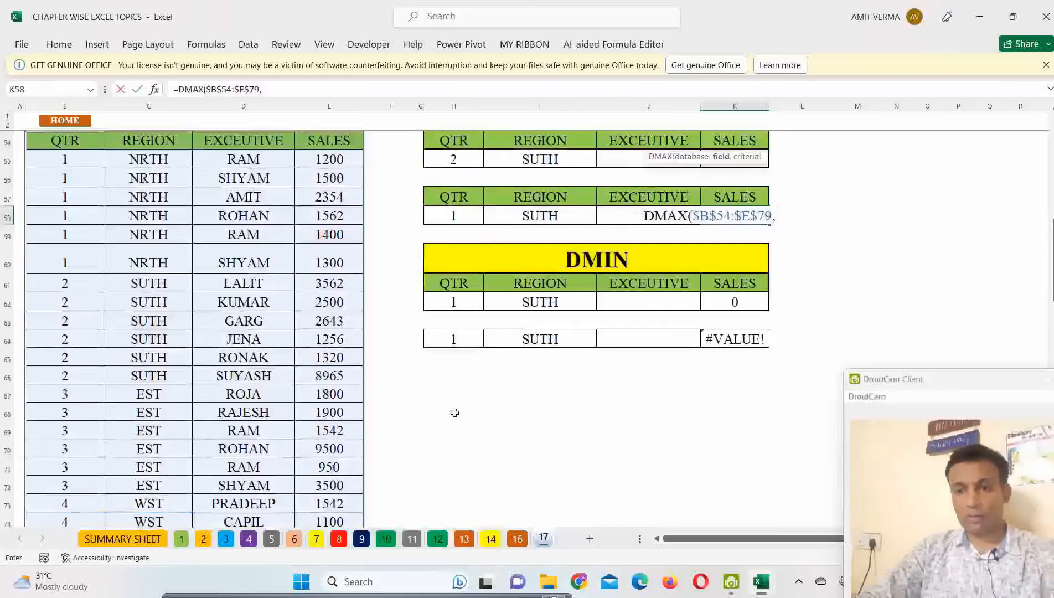
- Complete the K58 DMAX formula with $E$54 as the field and $H$57:$I$58 as the criteria
{"action": "left_click", "coordinate": [331, 145]}
{"action": "key", "text": "F4"}
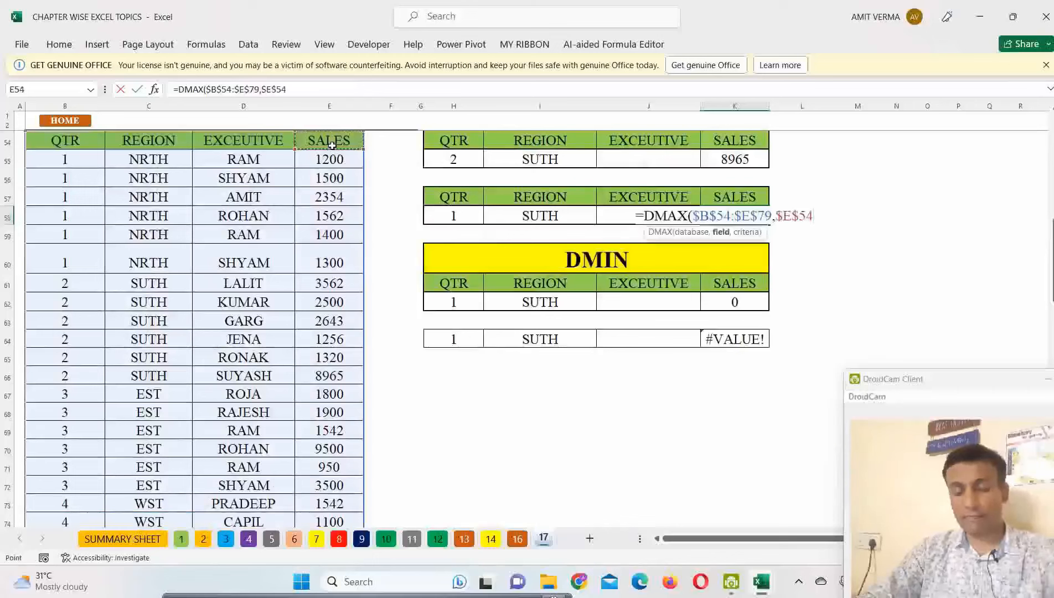
{"action": "type", "text": ","}
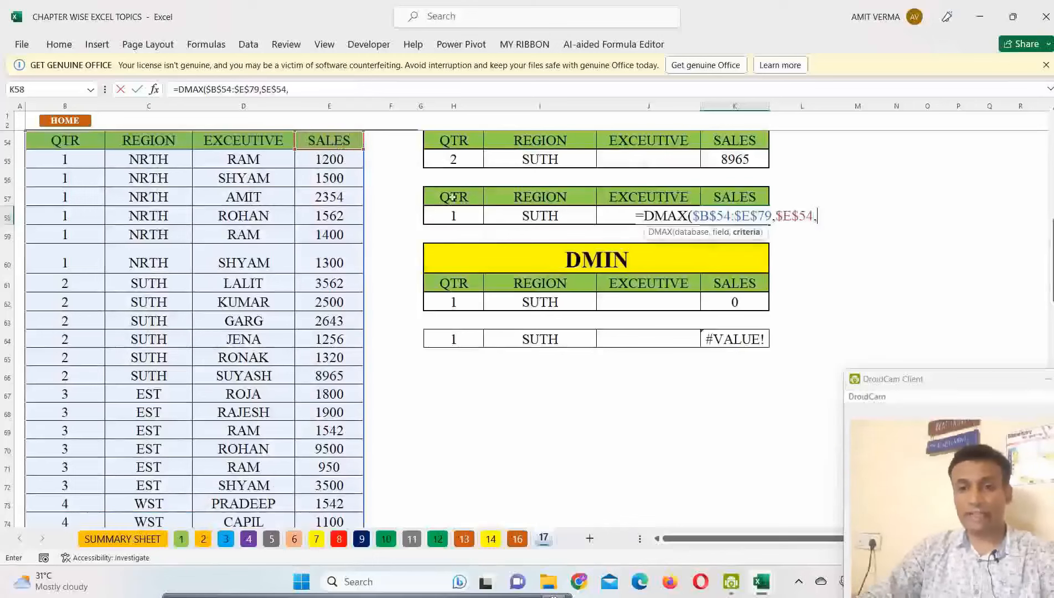
{"action": "left_click_drag", "start_coordinate": [452, 197], "coordinate": [564, 209]}
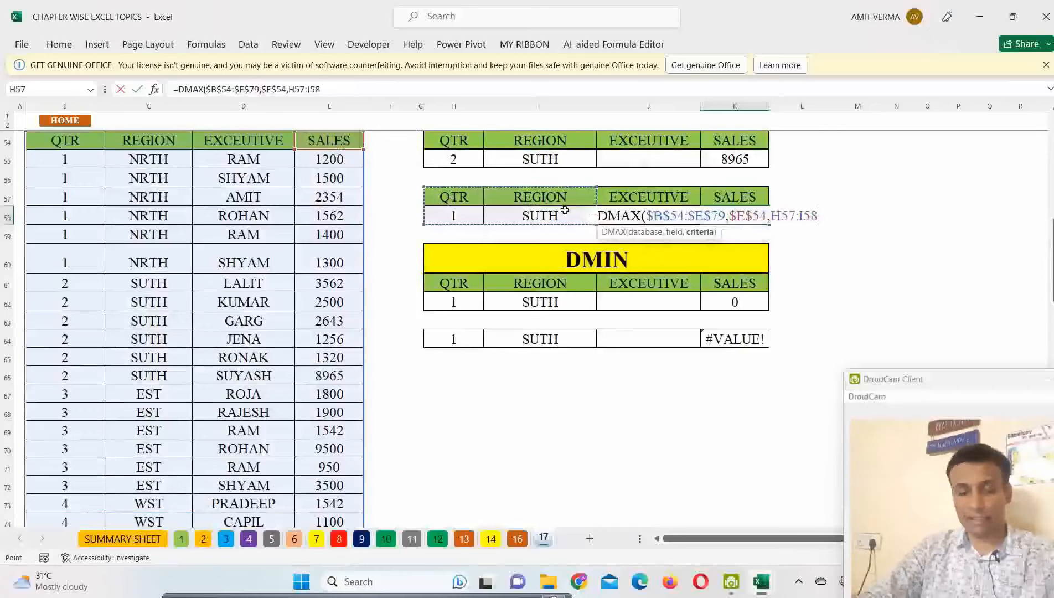
{"action": "key", "text": "F4"}
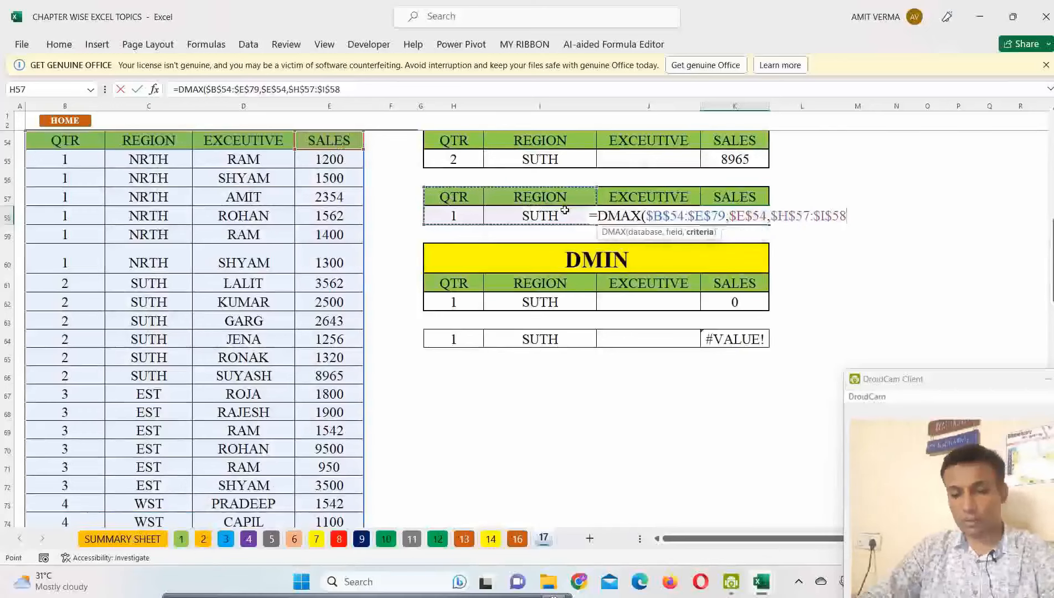
{"action": "key", "text": "Return"}
{"action": "left_click", "coordinate": [749, 215]}
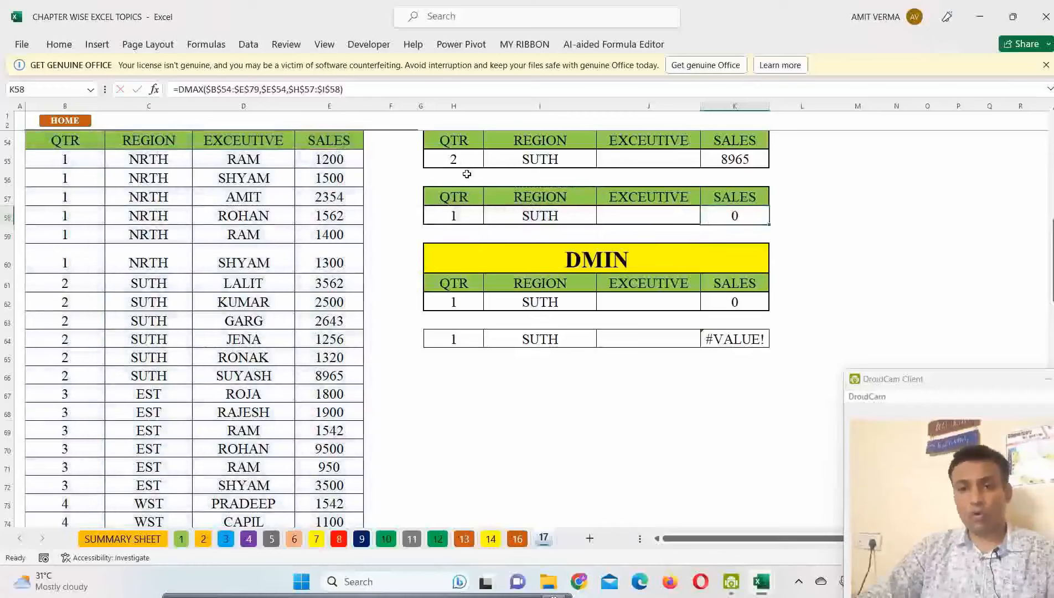
- Set the quarter in H58 to 2 and compare the DMAX result with the highlighted sales in E61:E66
{"action": "left_click", "coordinate": [476, 219]}
{"action": "left_click", "coordinate": [488, 217]}
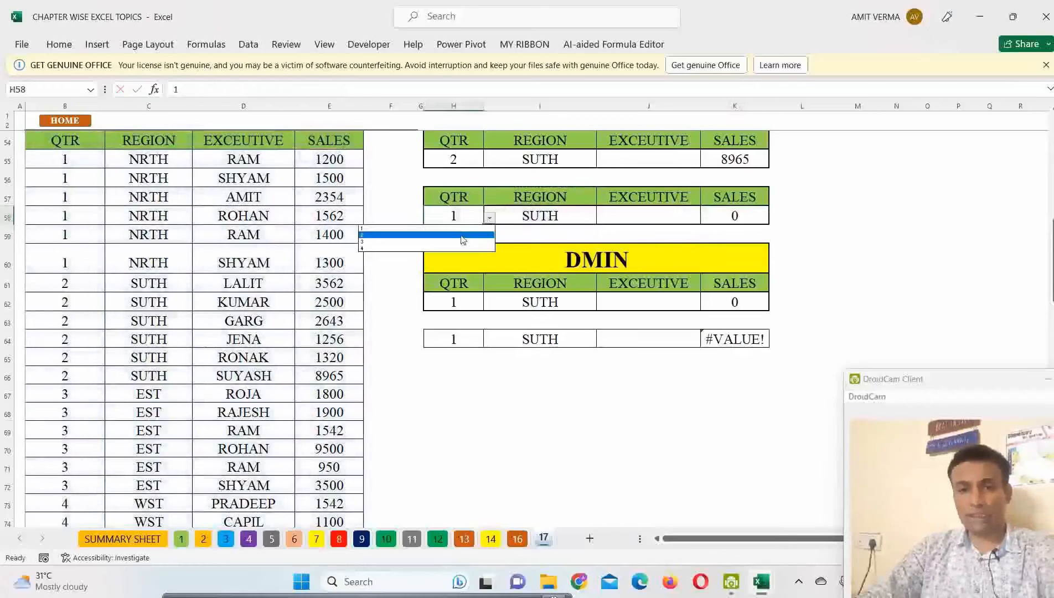
{"action": "left_click", "coordinate": [463, 235]}
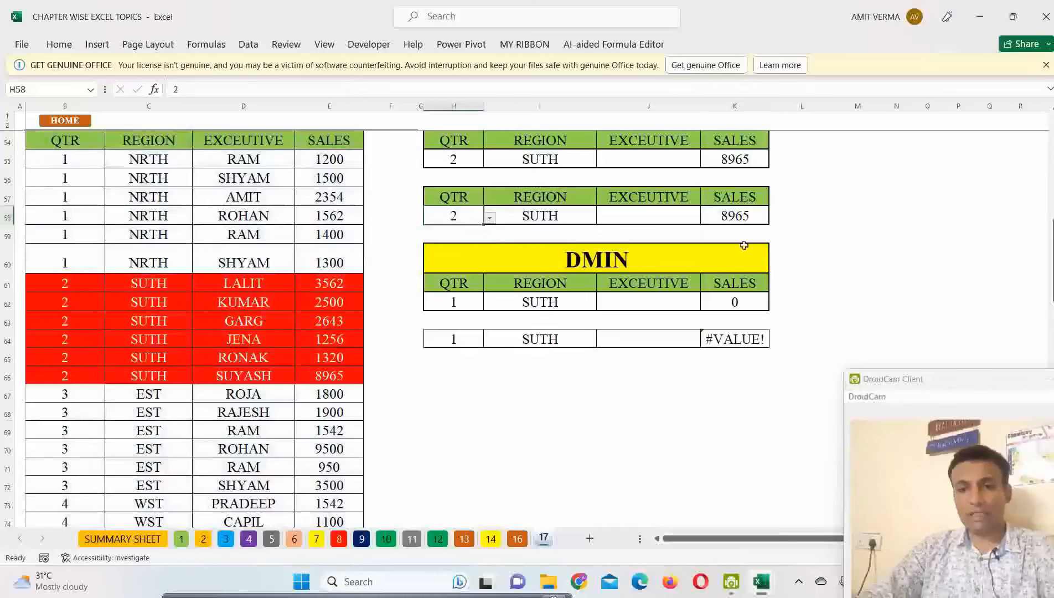
{"action": "left_click", "coordinate": [327, 378]}
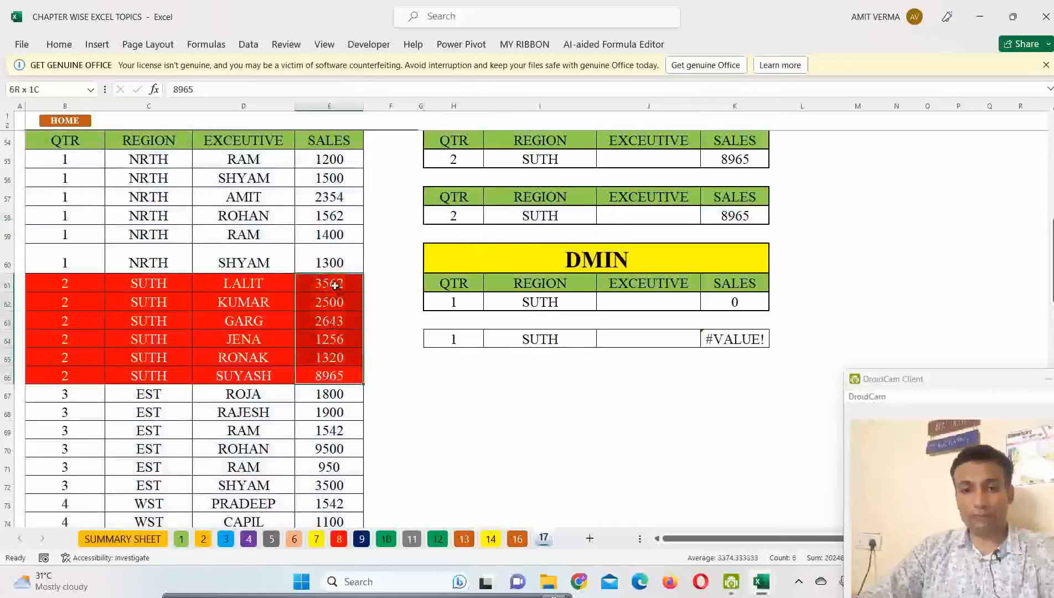
{"action": "left_click", "coordinate": [728, 218]}
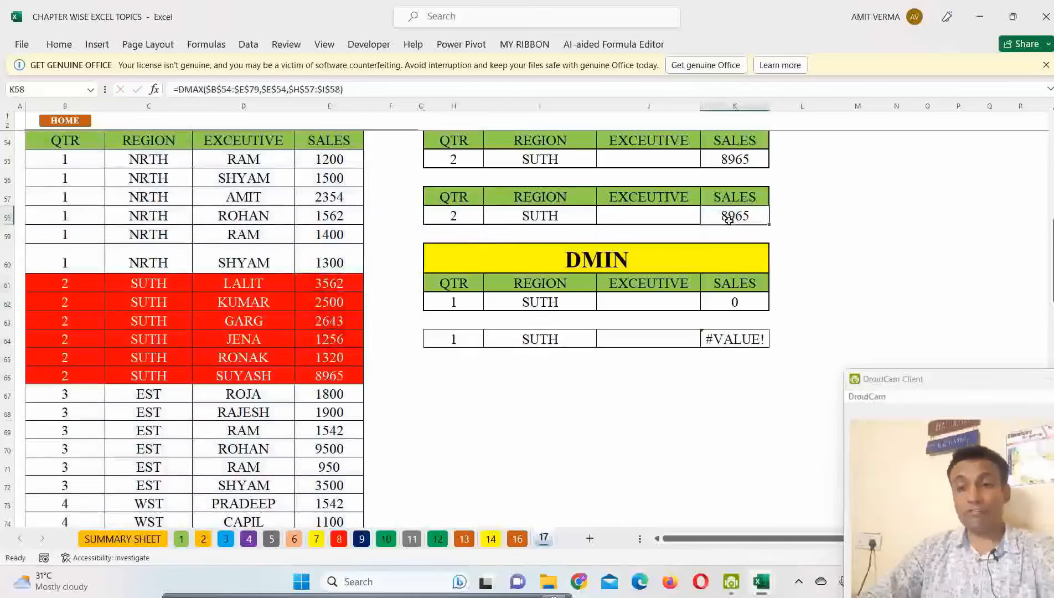
- Change the K58 criteria to region NRTH and quarter 1, and check the DMAX result against the highlighted sales
{"action": "left_click", "coordinate": [519, 220]}
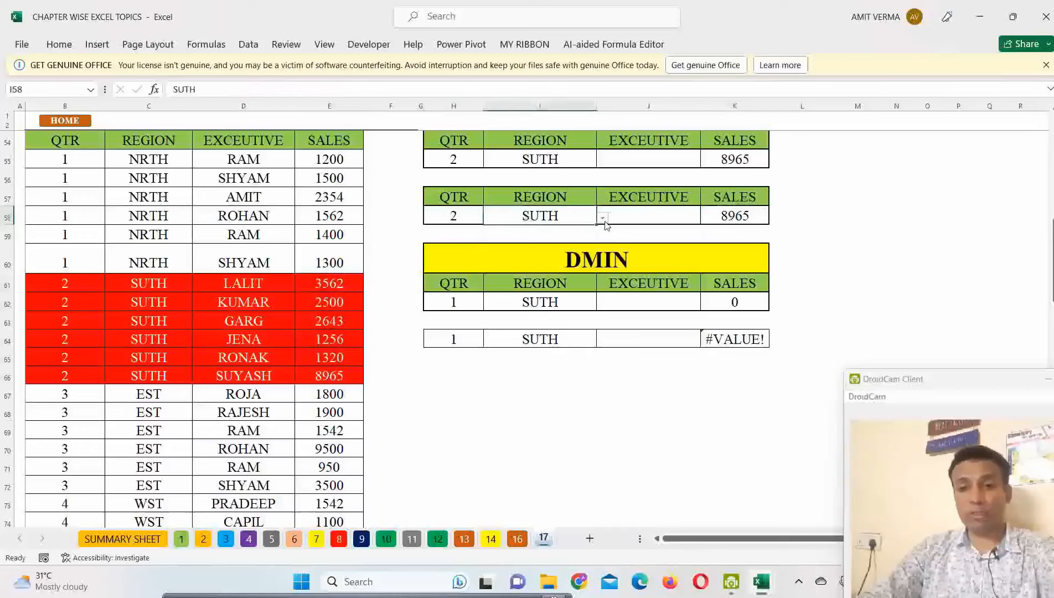
{"action": "left_click", "coordinate": [602, 218]}
{"action": "left_click", "coordinate": [562, 230]}
{"action": "left_click", "coordinate": [480, 219]}
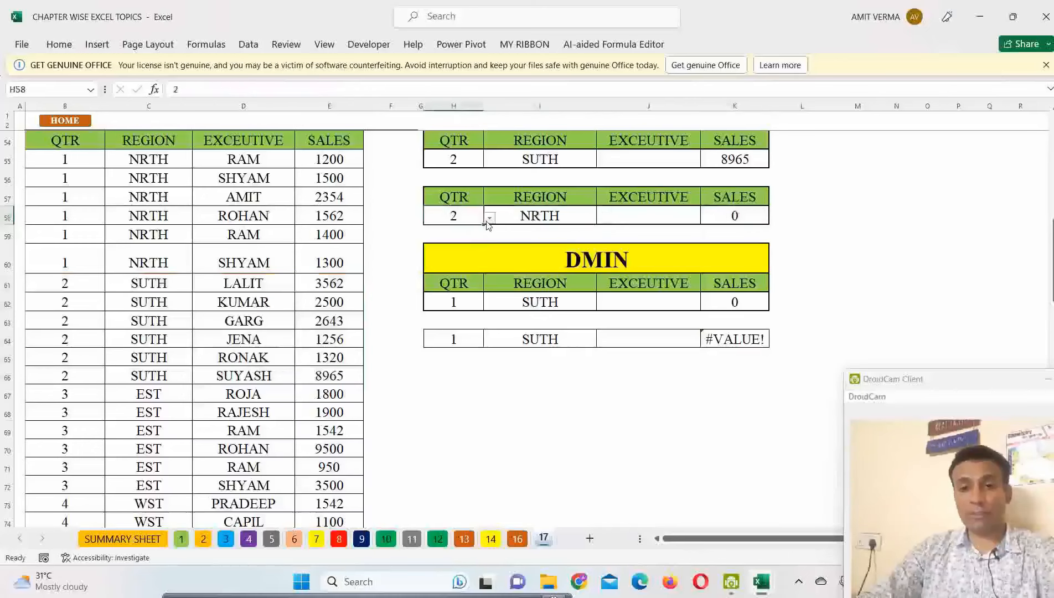
{"action": "left_click", "coordinate": [488, 218]}
{"action": "left_click", "coordinate": [480, 228]}
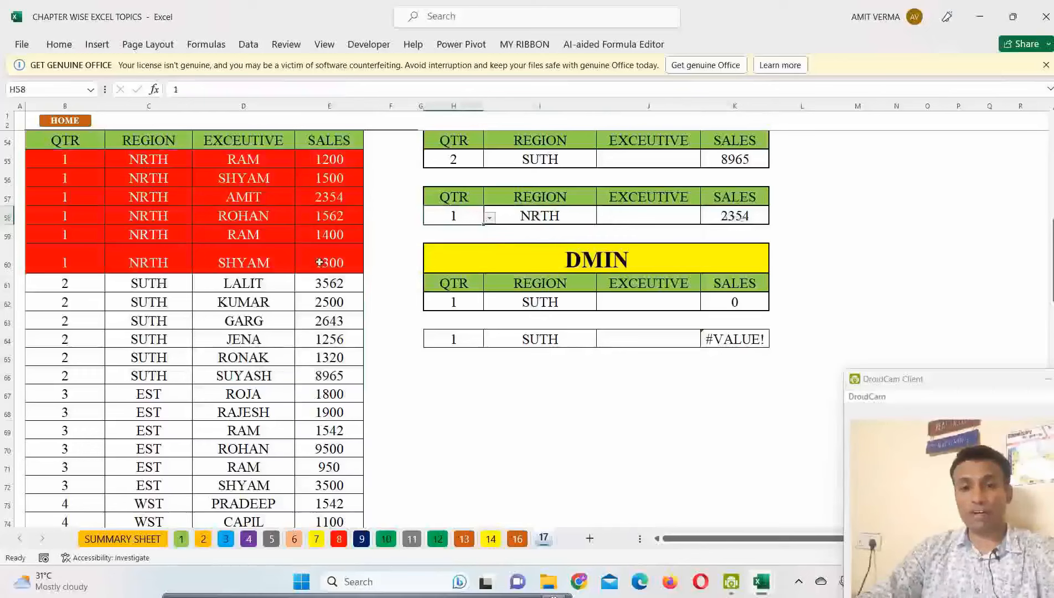
{"action": "left_click", "coordinate": [341, 199]}
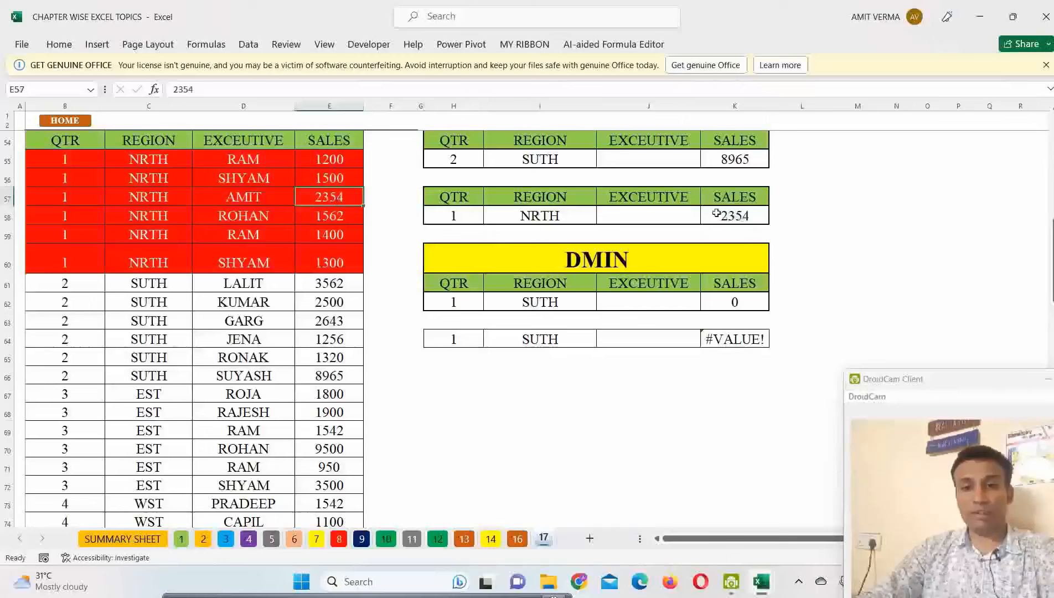
{"action": "left_click", "coordinate": [741, 214]}
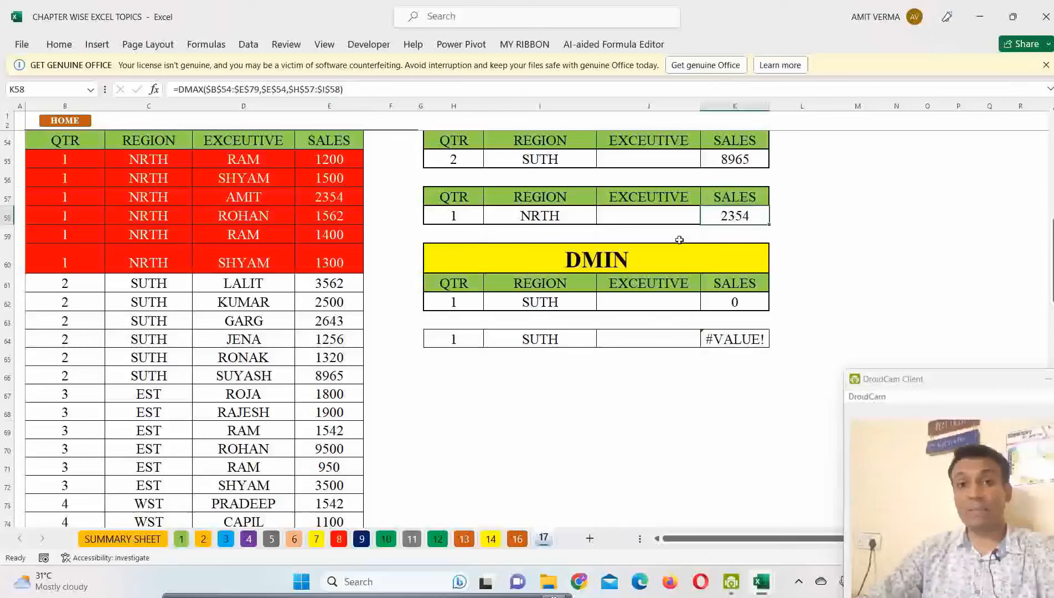
- Clear the old formula in K64 and start a DMIN formula with $B$54:$E$79 as the absolute database range
{"action": "left_click", "coordinate": [728, 341]}
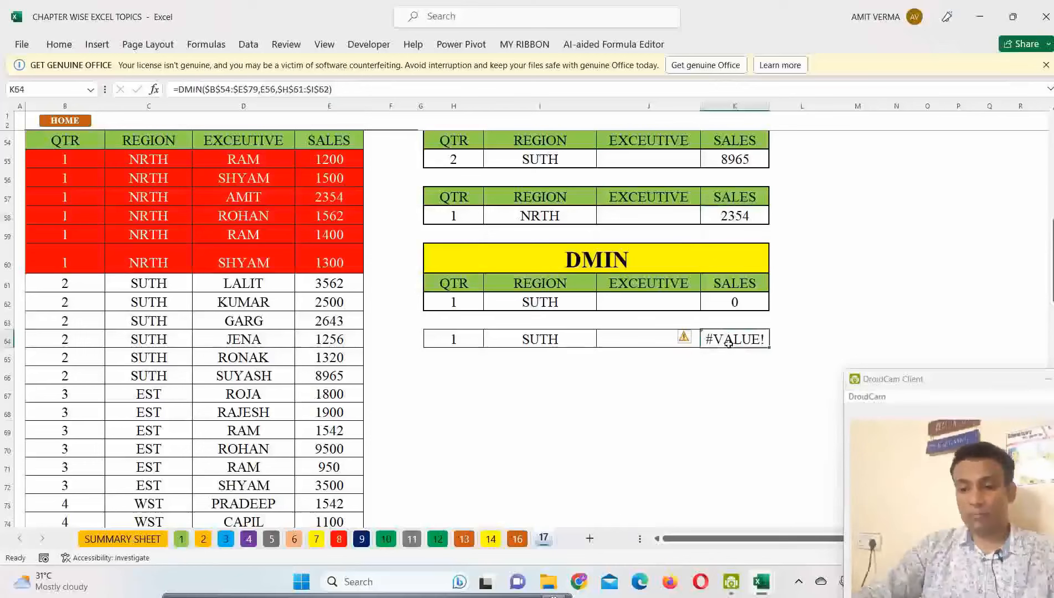
{"action": "key", "text": "Delete"}
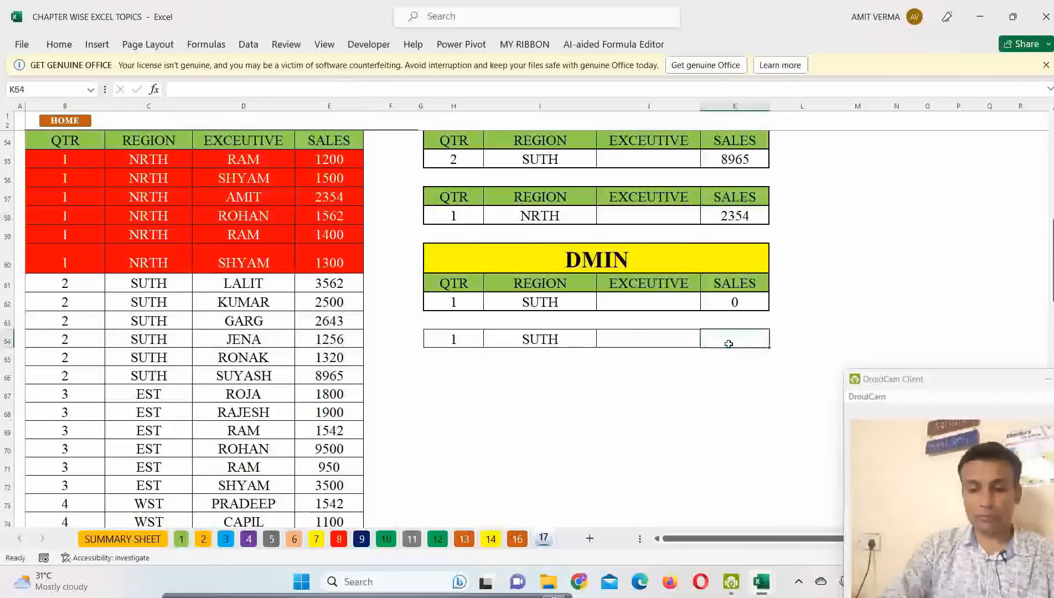
{"action": "type", "text": "=DI"}
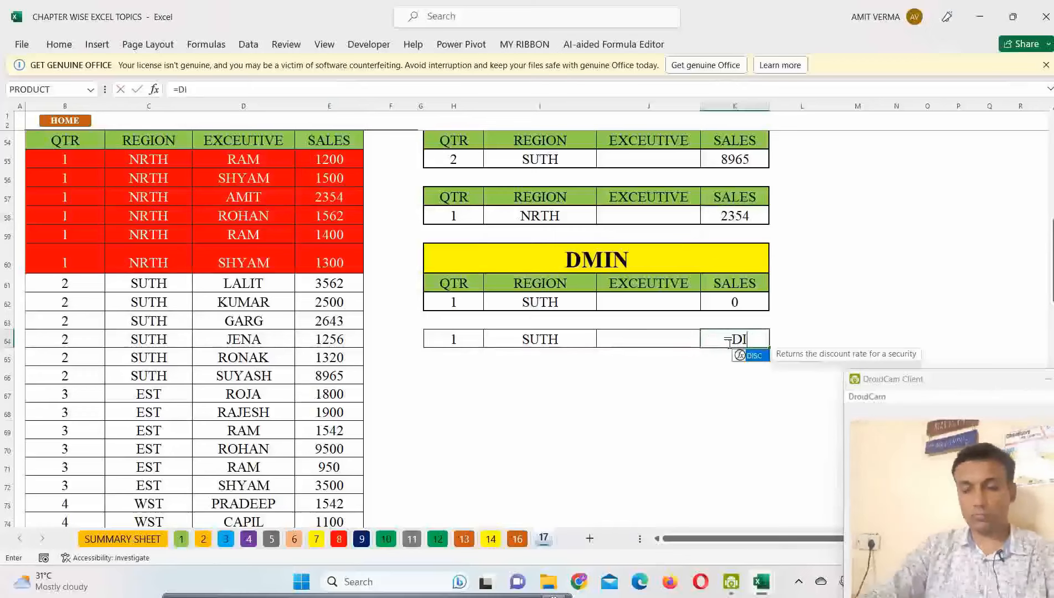
{"action": "key", "text": "BackSpace"}
{"action": "type", "text": "MIN("}
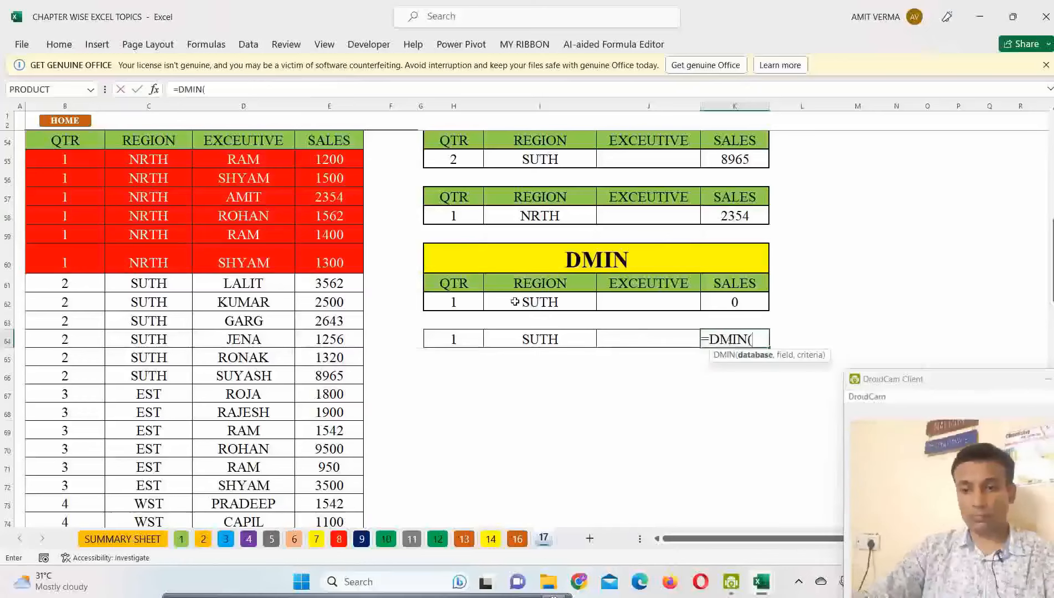
{"action": "left_click_drag", "start_coordinate": [65, 141], "coordinate": [327, 500]}
{"action": "key", "text": "F4"}
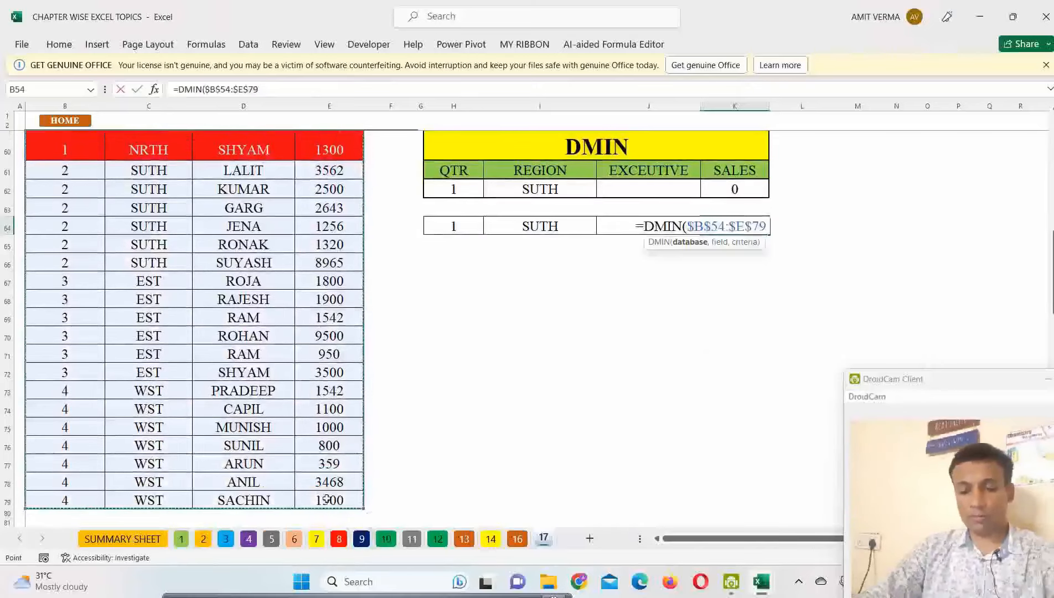
{"action": "type", "text": ","}
- Complete the K64 DMIN formula with $E$54 as the field and $H$61:$I$62 as the criteria
{"action": "scroll", "coordinate": [391, 225], "scroll_direction": "up", "scroll_amount": 2}
{"action": "left_click", "coordinate": [313, 142]}
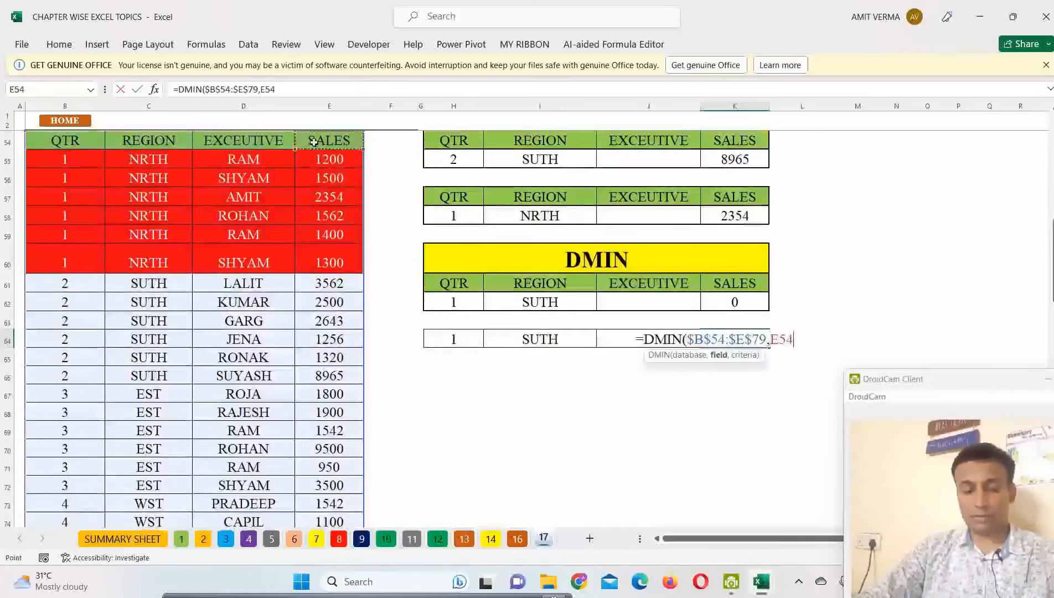
{"action": "key", "text": "F4"}
{"action": "type", "text": ","}
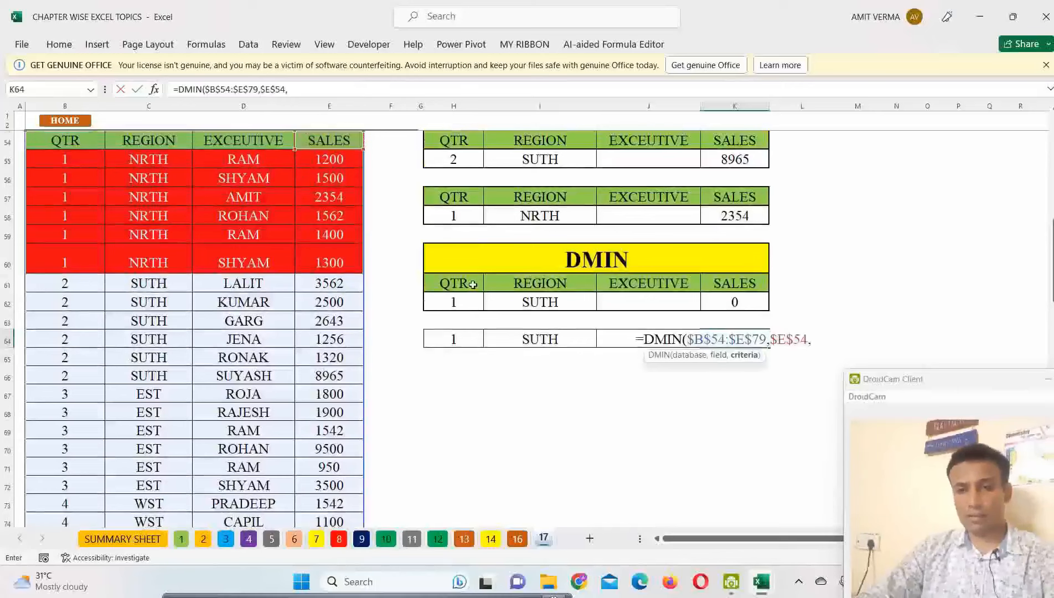
{"action": "left_click_drag", "start_coordinate": [468, 282], "coordinate": [530, 301]}
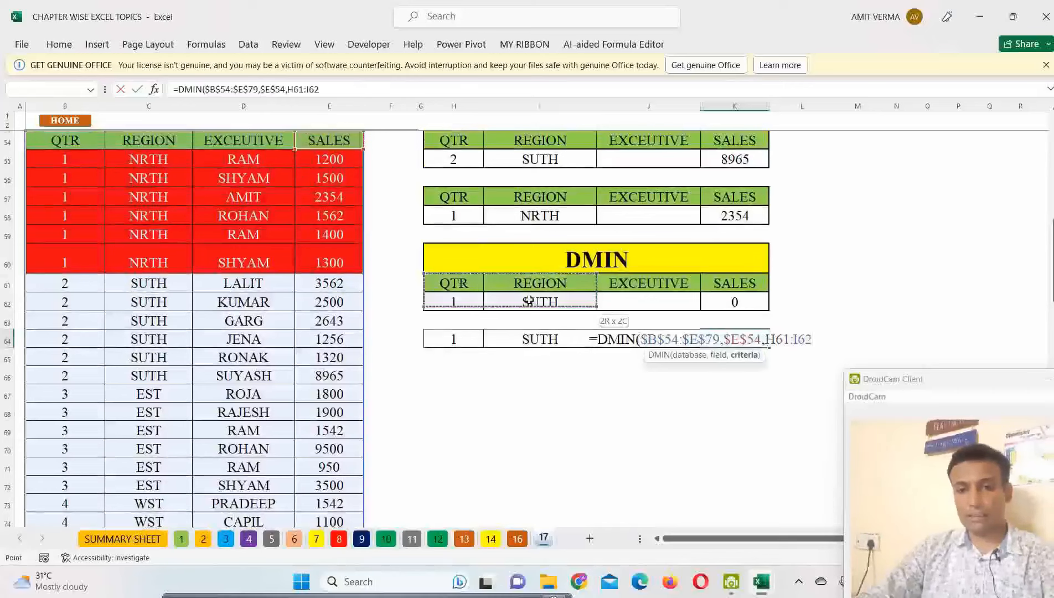
{"action": "key", "text": "F4"}
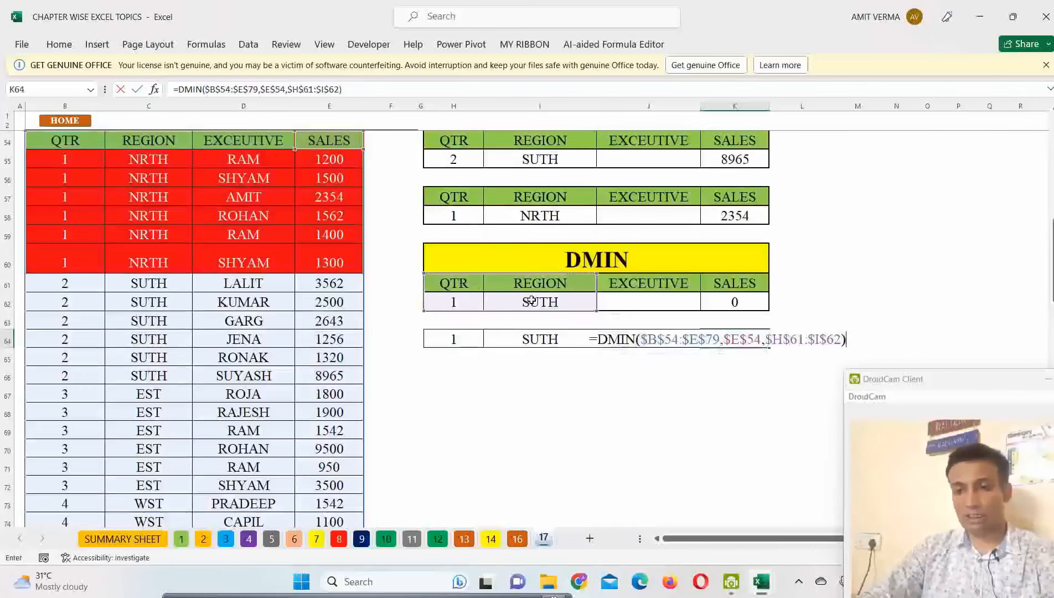
{"action": "key", "text": "Return"}
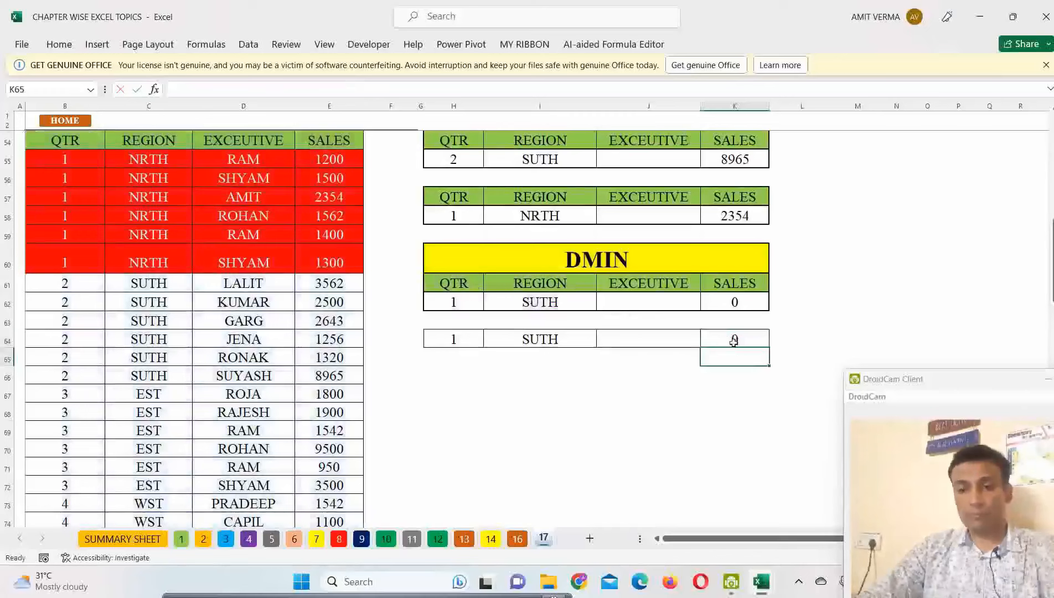
{"action": "left_click", "coordinate": [733, 339]}
- Review the DMIN criteria in H61:I62, set the quarter in H62 to 2, and compare the result with data row 64
{"action": "left_click_drag", "start_coordinate": [455, 283], "coordinate": [716, 285]}
{"action": "left_click_drag", "start_coordinate": [455, 321], "coordinate": [720, 320]}
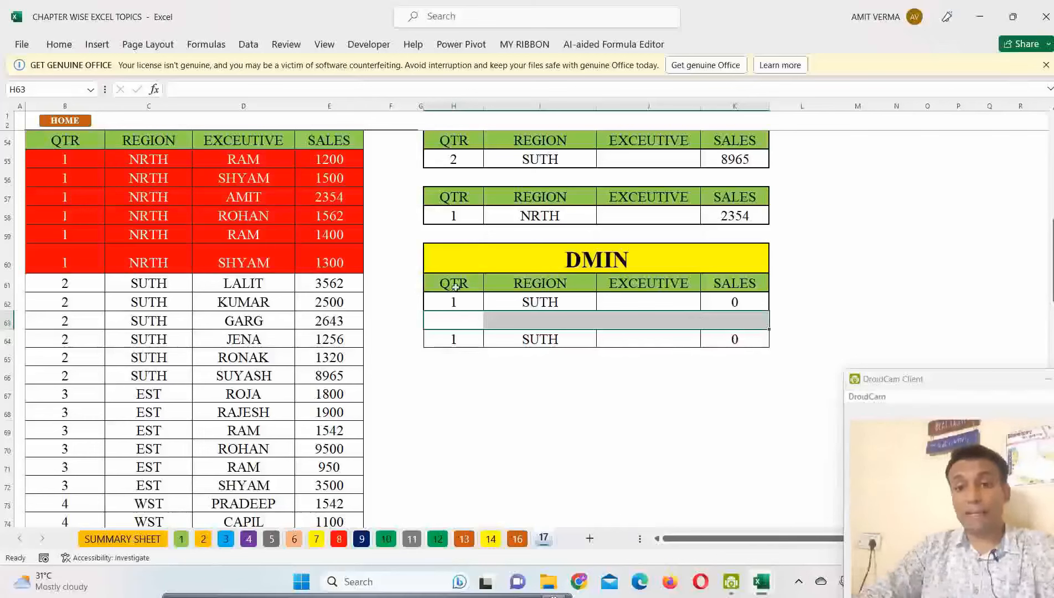
{"action": "left_click_drag", "start_coordinate": [458, 284], "coordinate": [544, 299]}
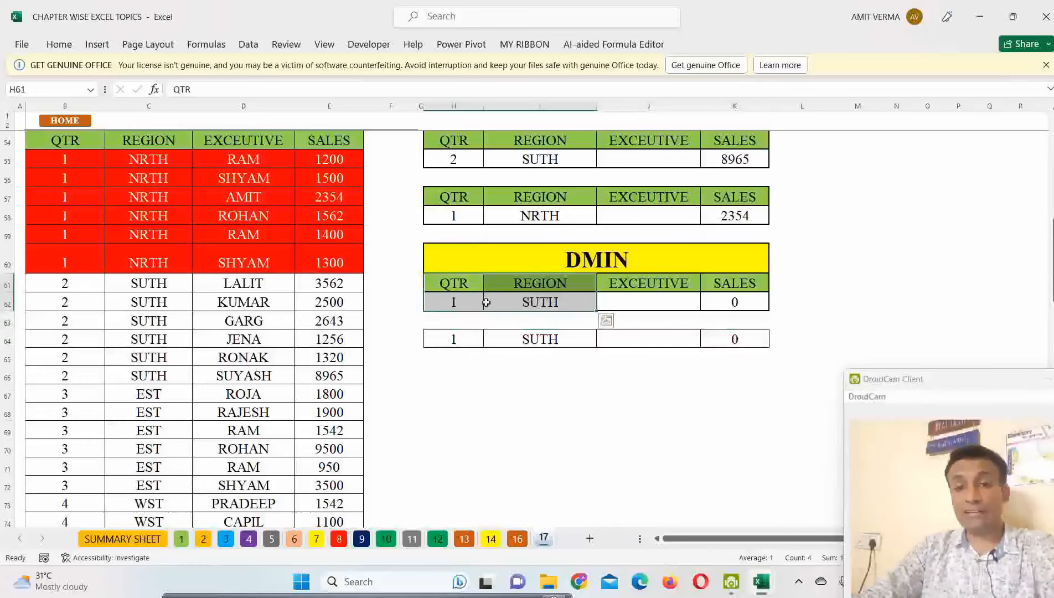
{"action": "left_click", "coordinate": [472, 301]}
{"action": "left_click", "coordinate": [489, 305]}
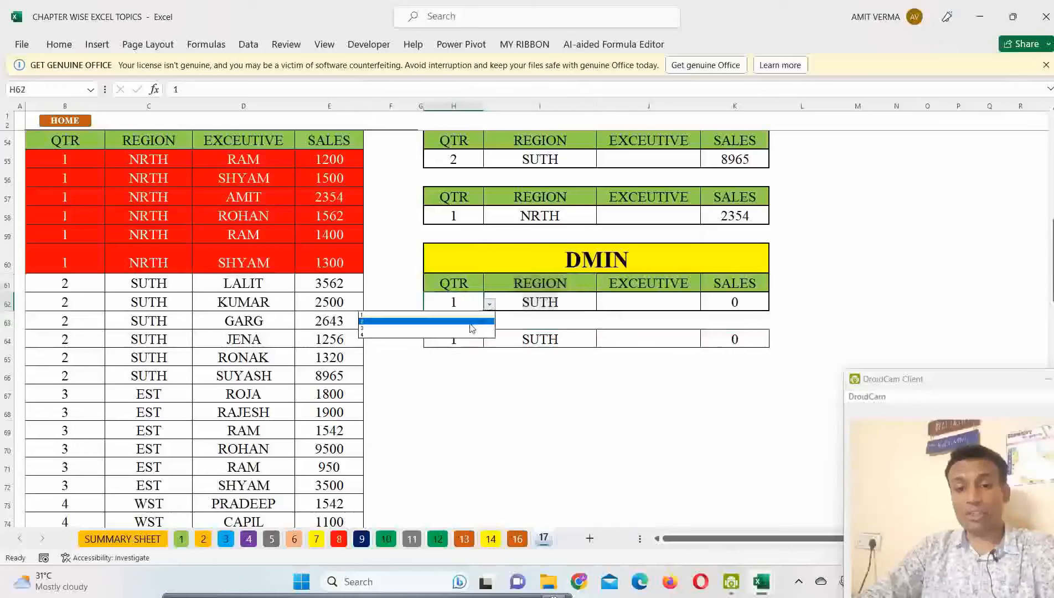
{"action": "left_click", "coordinate": [470, 322]}
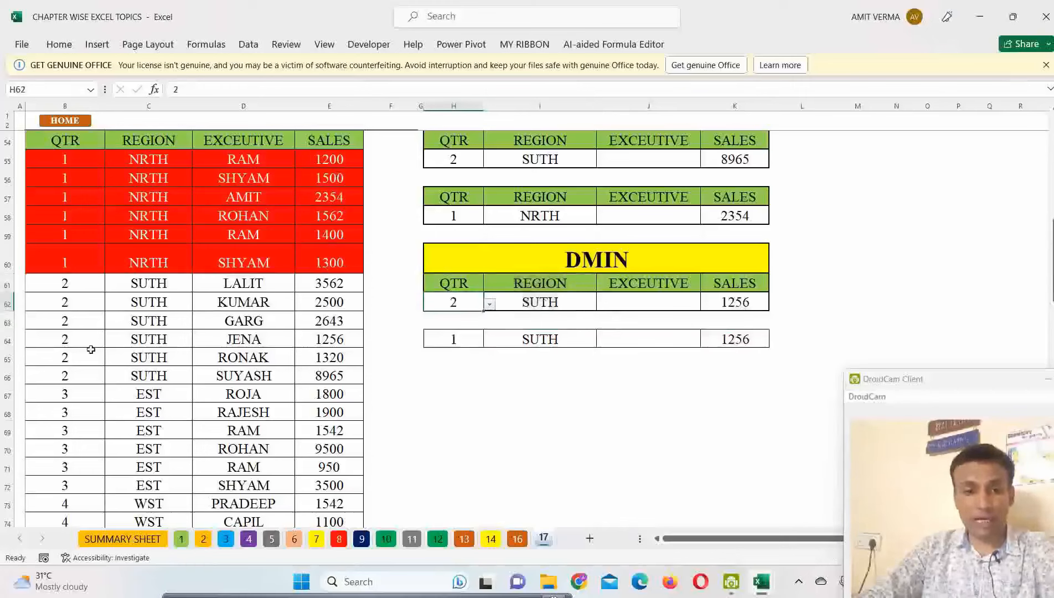
{"action": "left_click_drag", "start_coordinate": [66, 341], "coordinate": [316, 339]}
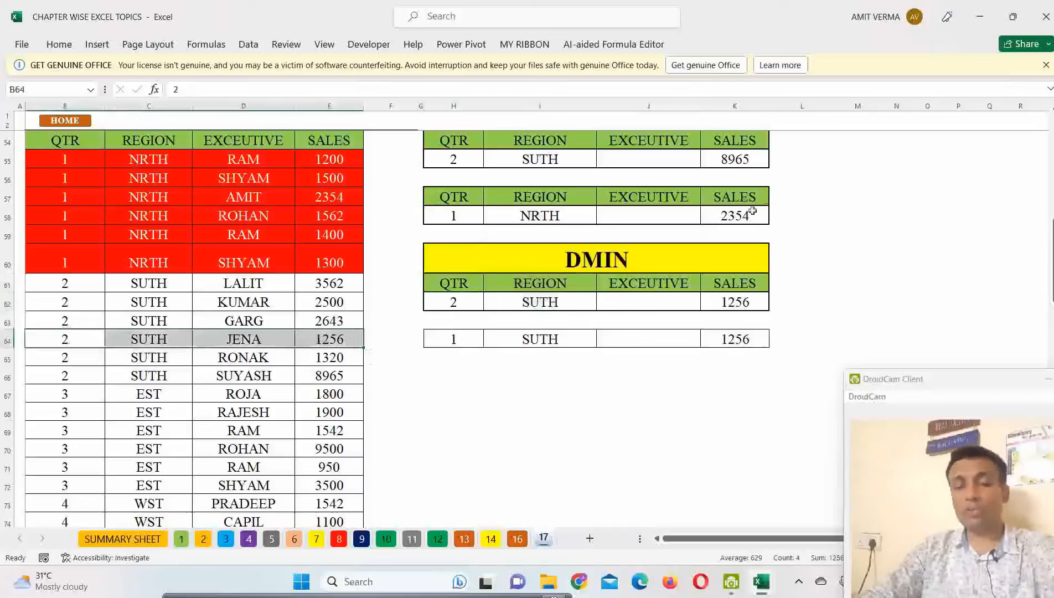
- Change the K58 DMAX criteria to quarter 2 and region SUTH, and check the highlighted sales against E64
{"action": "left_click", "coordinate": [453, 217]}
{"action": "left_click", "coordinate": [489, 218]}
{"action": "left_click", "coordinate": [454, 237]}
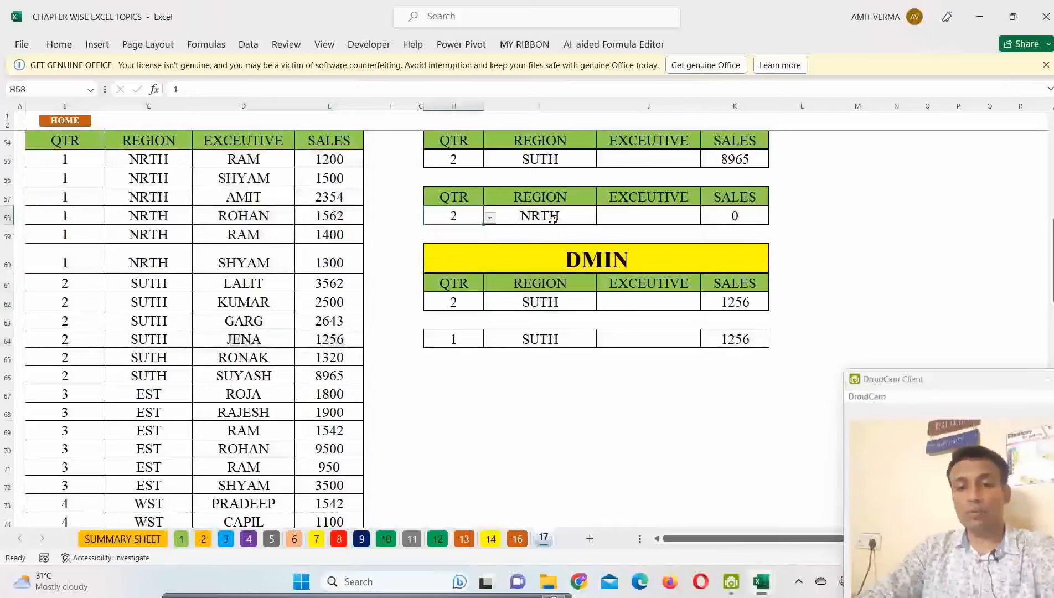
{"action": "left_click", "coordinate": [601, 222]}
{"action": "left_click", "coordinate": [602, 219]}
{"action": "left_click", "coordinate": [531, 236]}
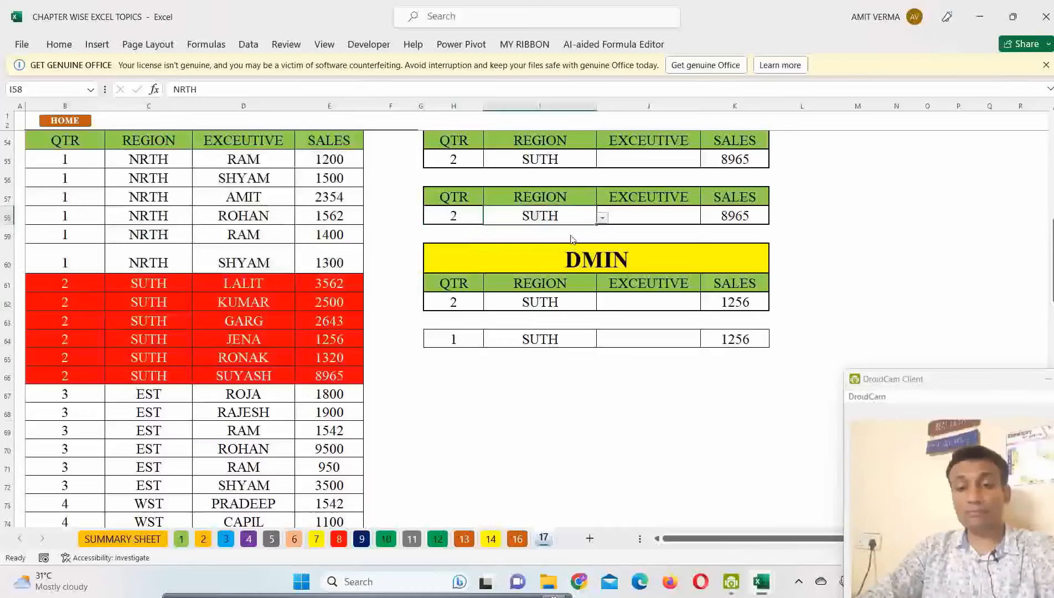
{"action": "left_click", "coordinate": [322, 342]}
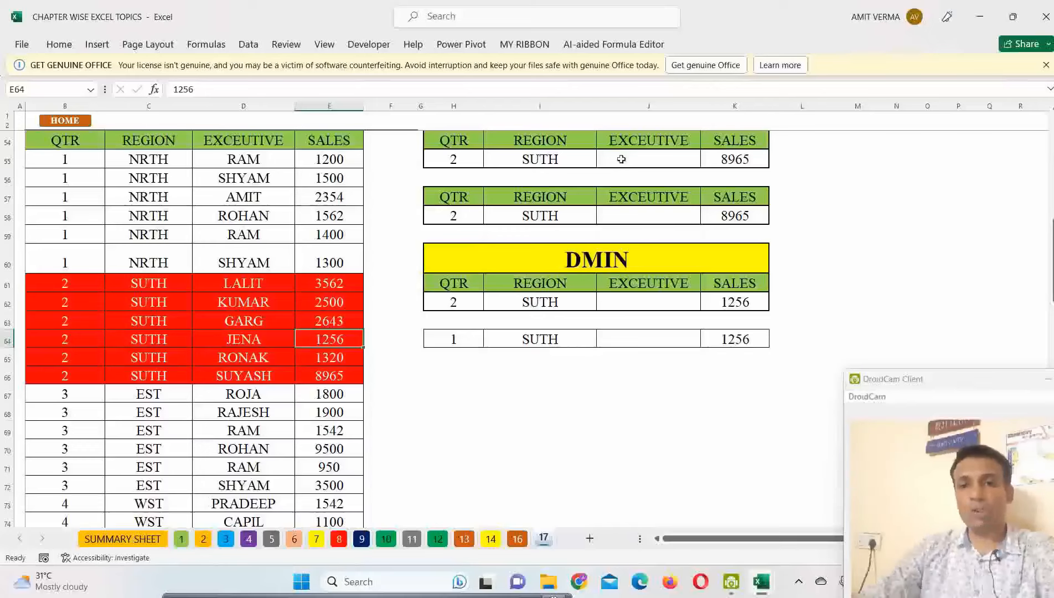
- Look through the sheet's database function sections from DSUM to DCOUNT, and return to the DPRODUCT section
{"action": "scroll", "coordinate": [623, 226], "scroll_direction": "up", "scroll_amount": 16}
{"action": "scroll", "coordinate": [624, 226], "scroll_direction": "up", "scroll_amount": 1}
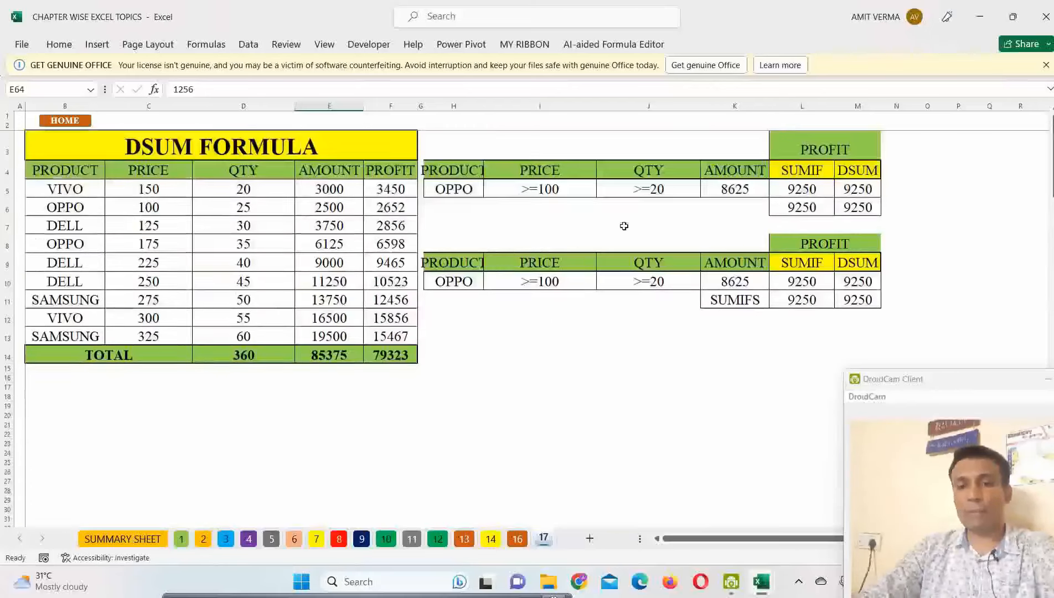
{"action": "scroll", "coordinate": [398, 167], "scroll_direction": "down", "scroll_amount": 8}
{"action": "scroll", "coordinate": [398, 168], "scroll_direction": "down", "scroll_amount": 8}
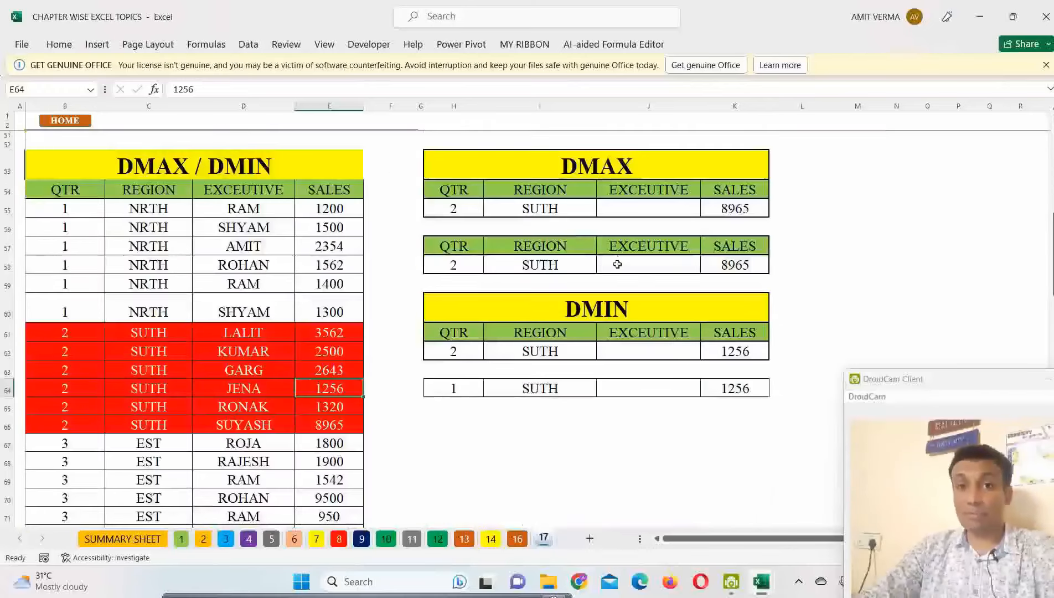
{"action": "scroll", "coordinate": [617, 265], "scroll_direction": "down", "scroll_amount": 12}
{"action": "left_click", "coordinate": [748, 281]}
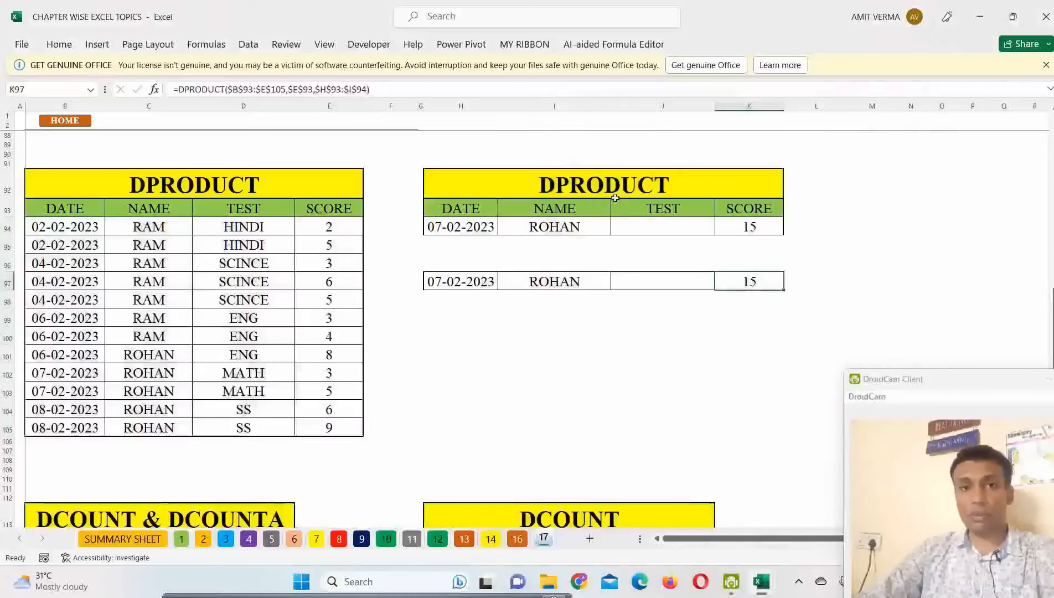
{"action": "scroll", "coordinate": [615, 198], "scroll_direction": "down", "scroll_amount": 6}
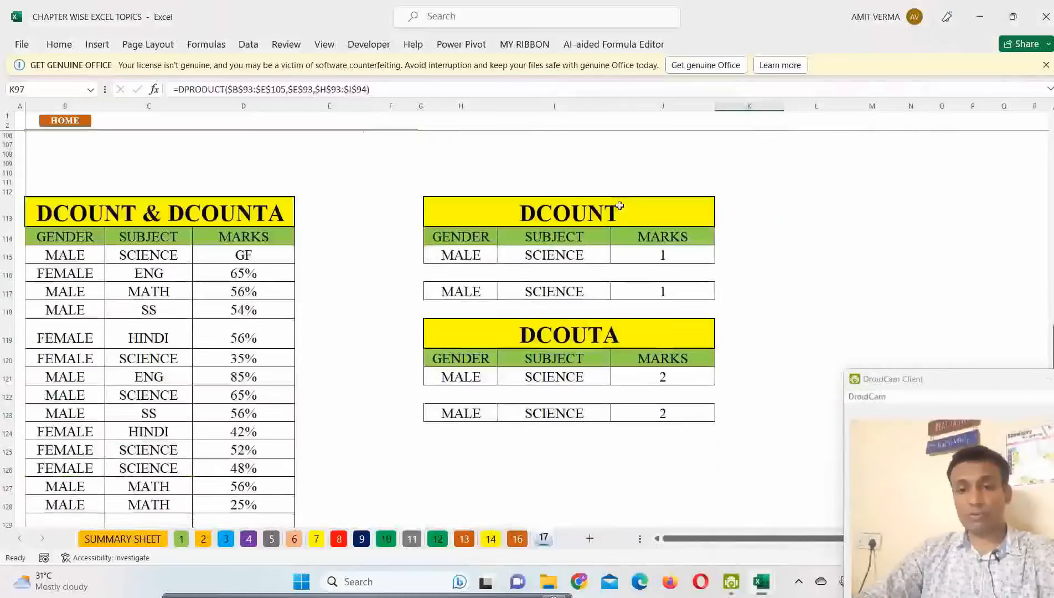
{"action": "scroll", "coordinate": [609, 254], "scroll_direction": "up", "scroll_amount": 5}
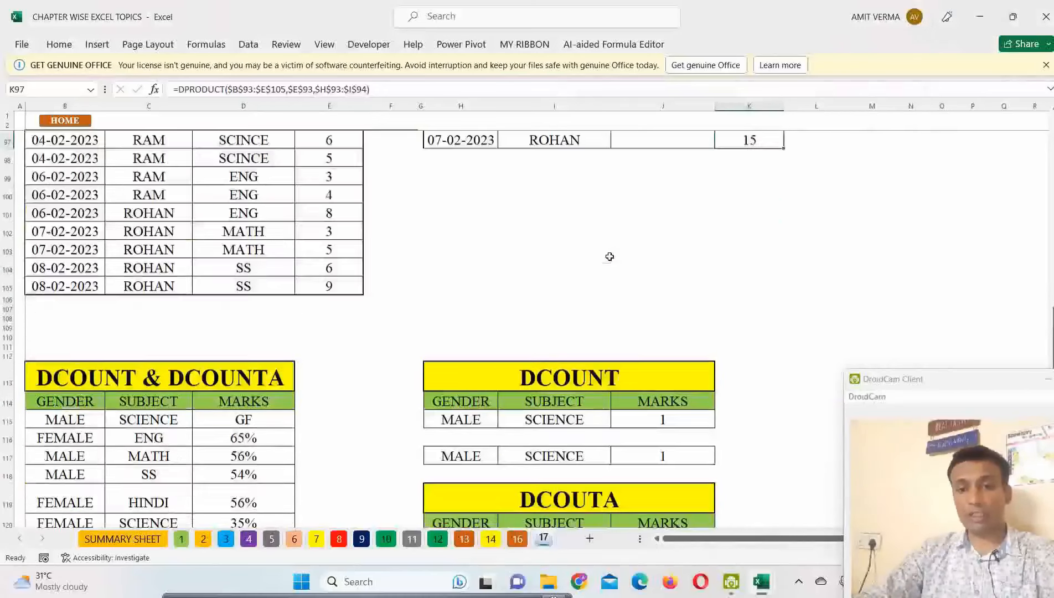
{"action": "scroll", "coordinate": [610, 256], "scroll_direction": "up", "scroll_amount": 1}
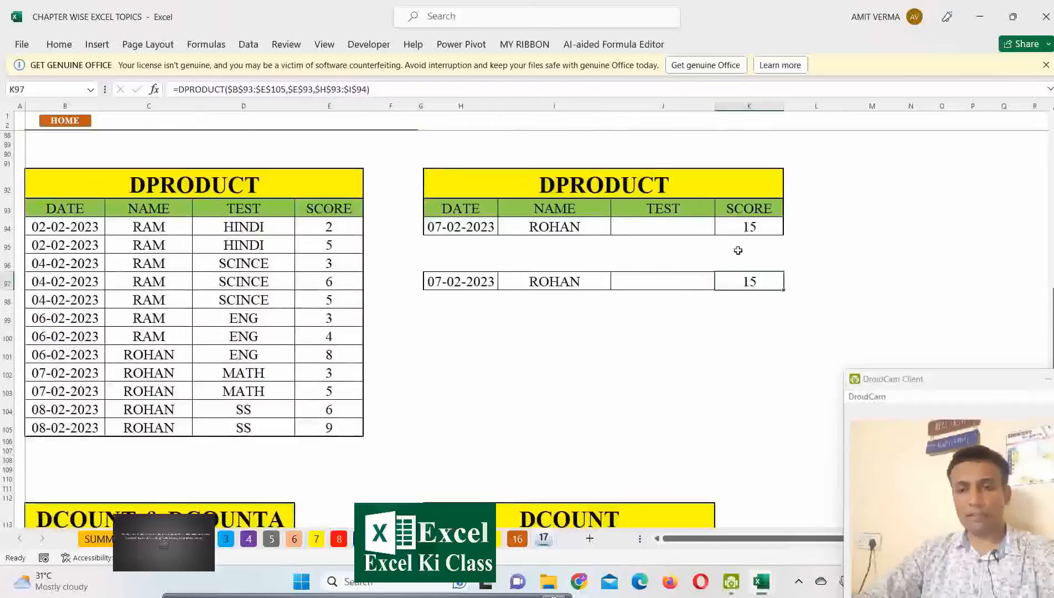
- Examine the DPRODUCT formula and criteria in row 94, and compare the K94 result with the scores in E102:E103
{"action": "left_click", "coordinate": [751, 228]}
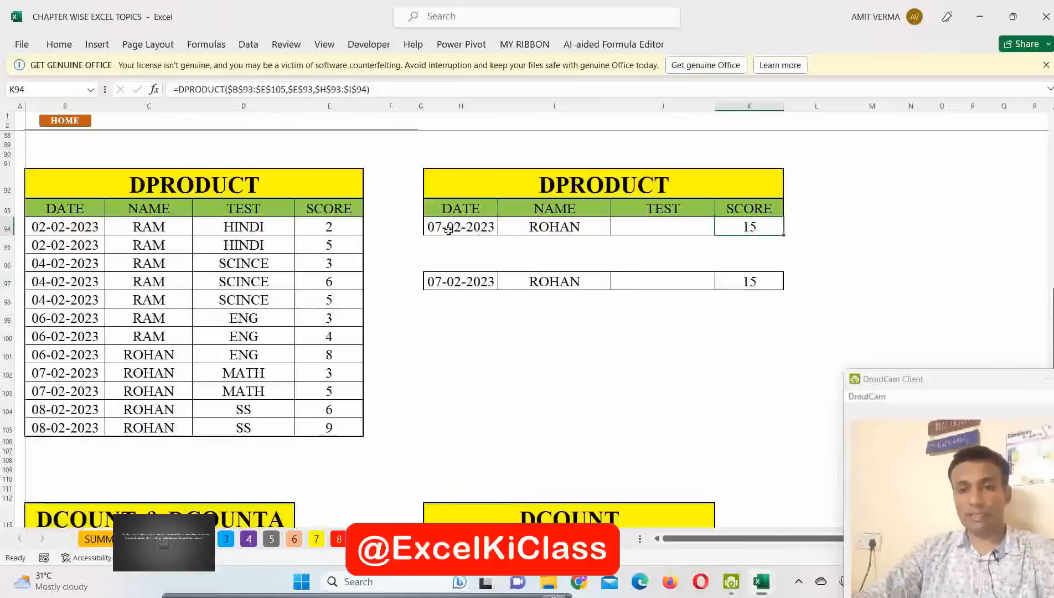
{"action": "left_click", "coordinate": [565, 227]}
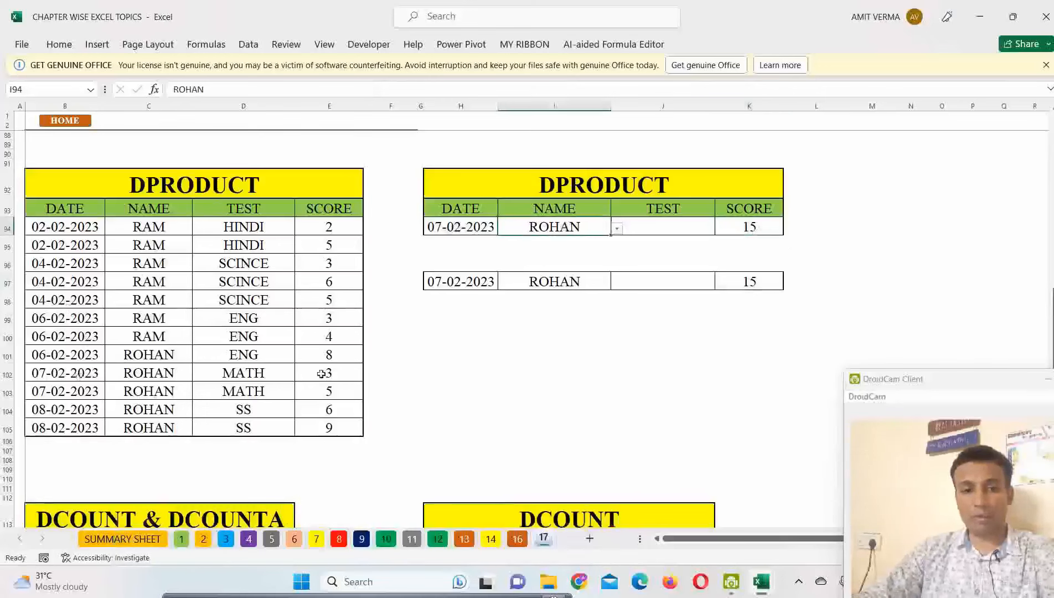
{"action": "left_click_drag", "start_coordinate": [321, 373], "coordinate": [330, 390]}
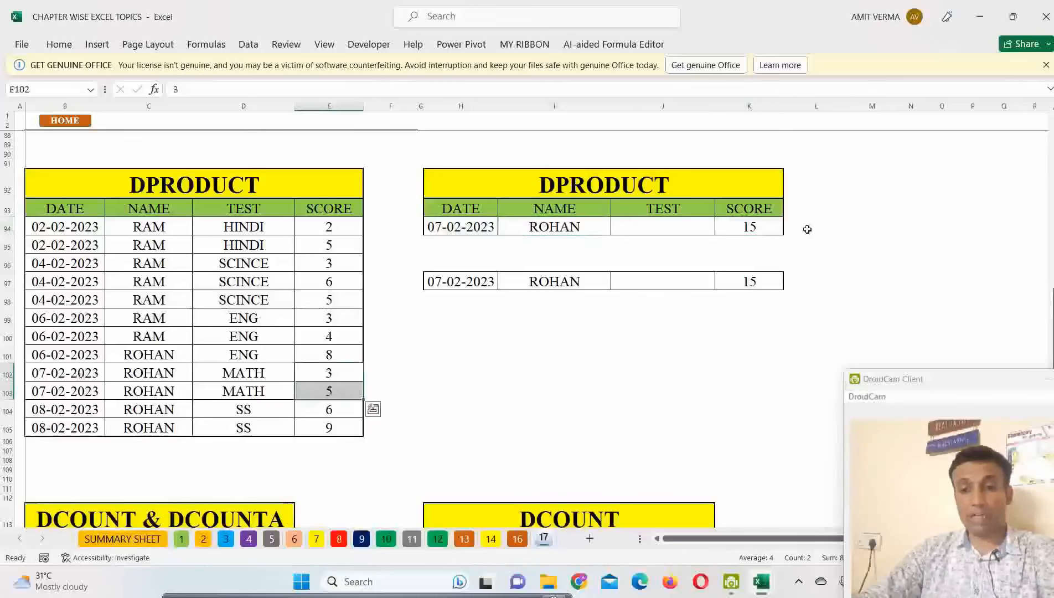
{"action": "left_click", "coordinate": [766, 232]}
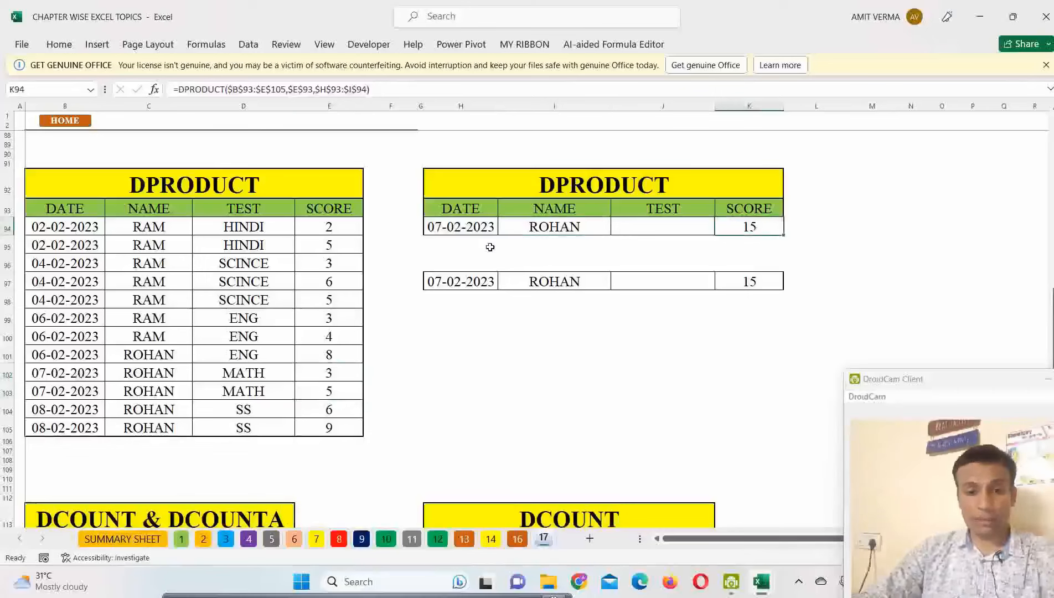
- Set the K94 DPRODUCT criteria to date 02-02-2023 and the name listed in C94, and check the result against E94:E95
{"action": "left_click", "coordinate": [480, 230]}
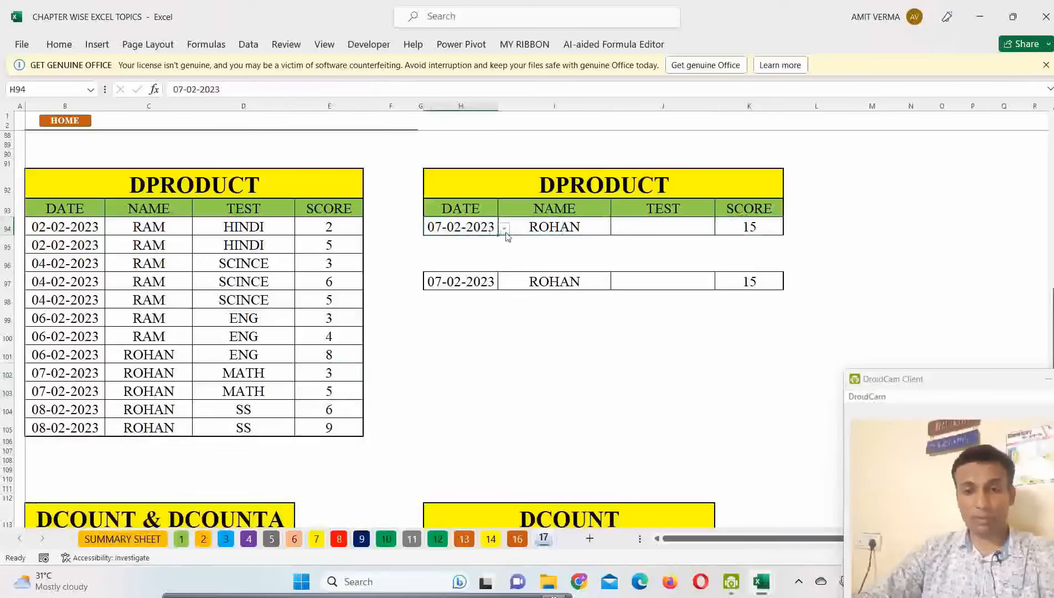
{"action": "left_click", "coordinate": [504, 229]}
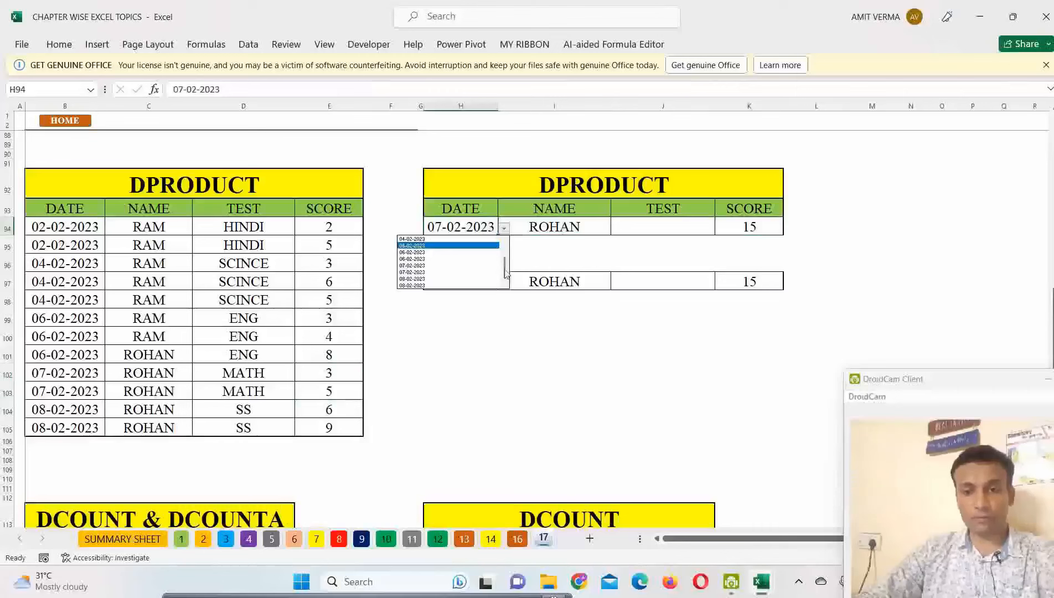
{"action": "left_click_drag", "start_coordinate": [505, 269], "coordinate": [506, 225]}
{"action": "left_click", "coordinate": [480, 239]}
{"action": "left_click", "coordinate": [586, 228]}
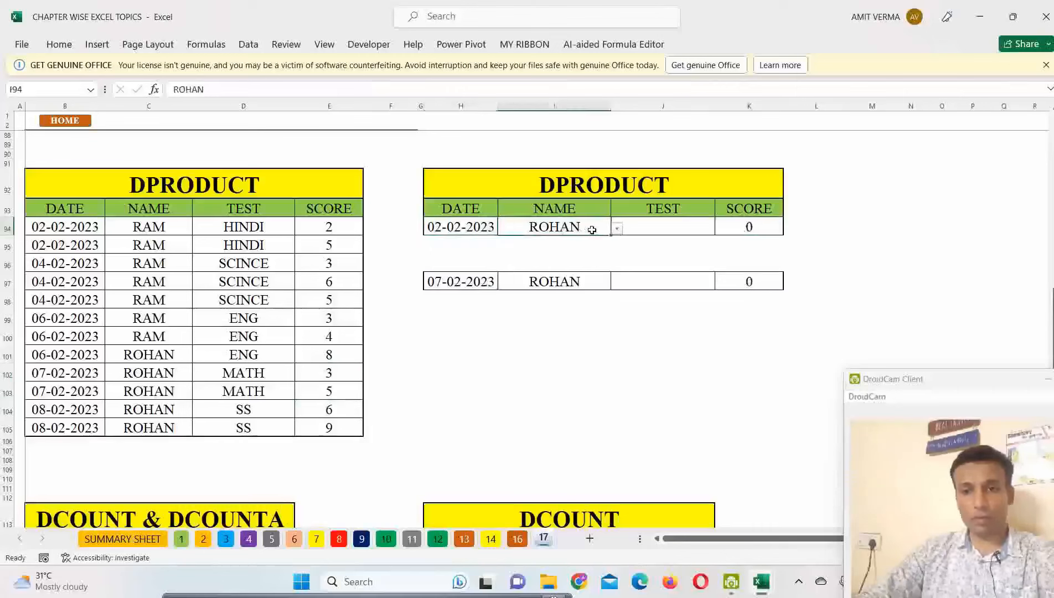
{"action": "left_click", "coordinate": [616, 228]}
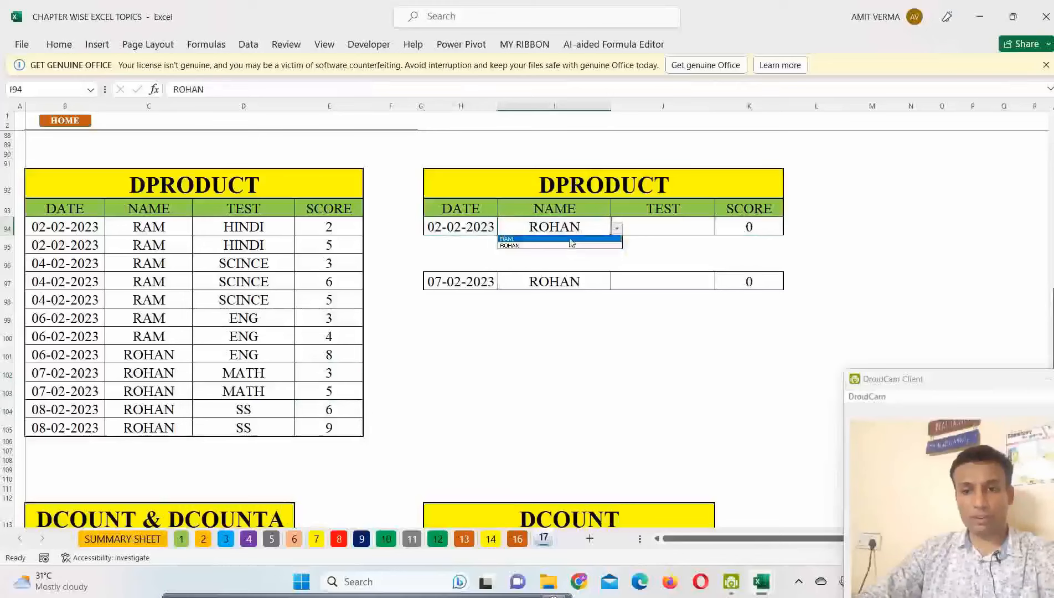
{"action": "left_click", "coordinate": [571, 239]}
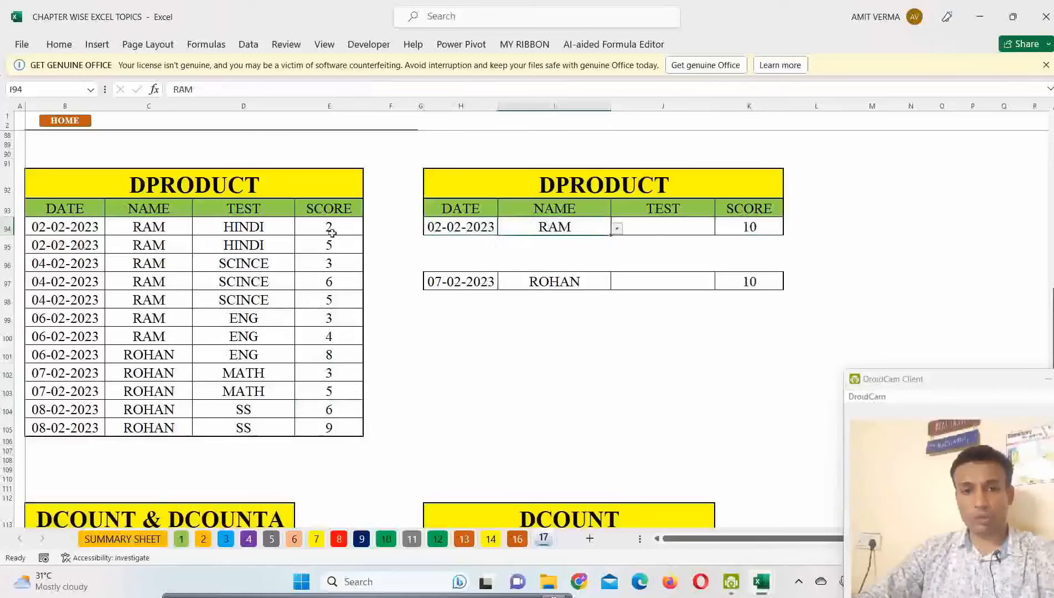
{"action": "left_click_drag", "start_coordinate": [332, 233], "coordinate": [332, 247]}
{"action": "left_click", "coordinate": [774, 229]}
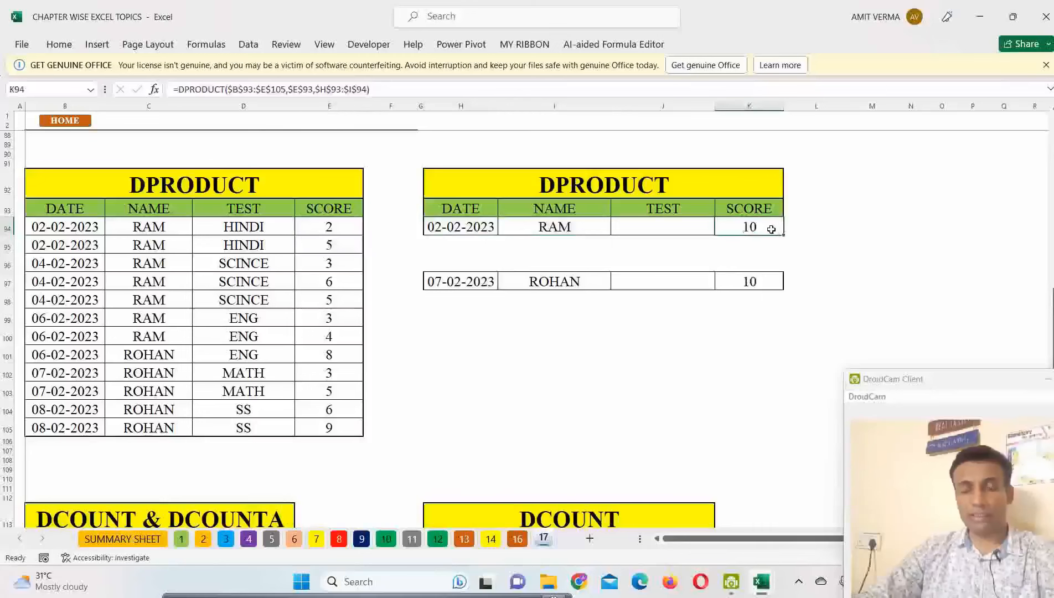
{"action": "left_click", "coordinate": [754, 282]}
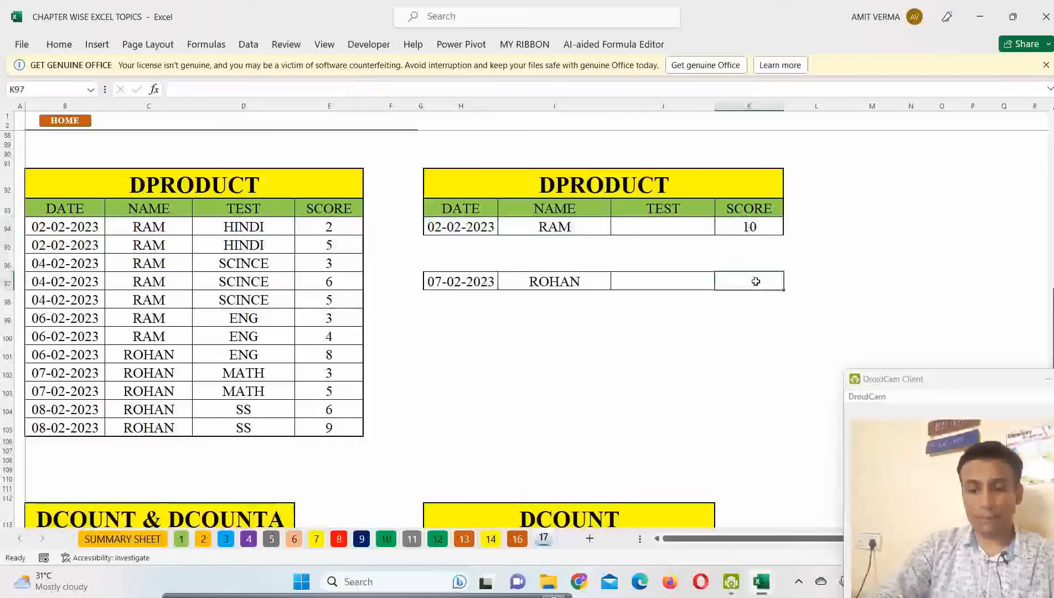
{"action": "type", "text": "=DPR"}
{"action": "key", "text": "Tab"}
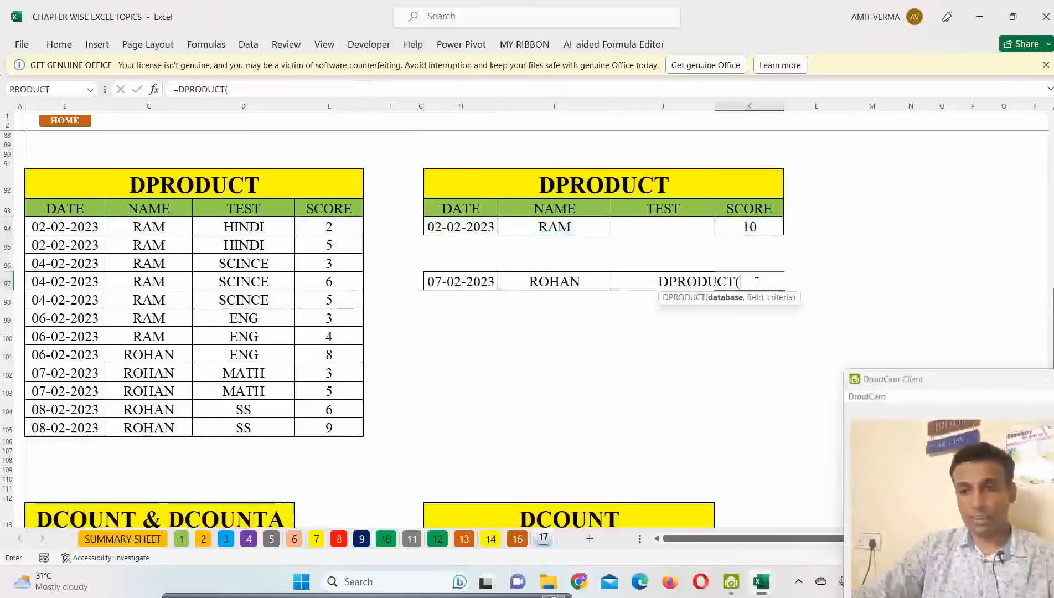
{"action": "left_click", "coordinate": [103, 213]}
{"action": "left_click_drag", "start_coordinate": [116, 218], "coordinate": [326, 425]}
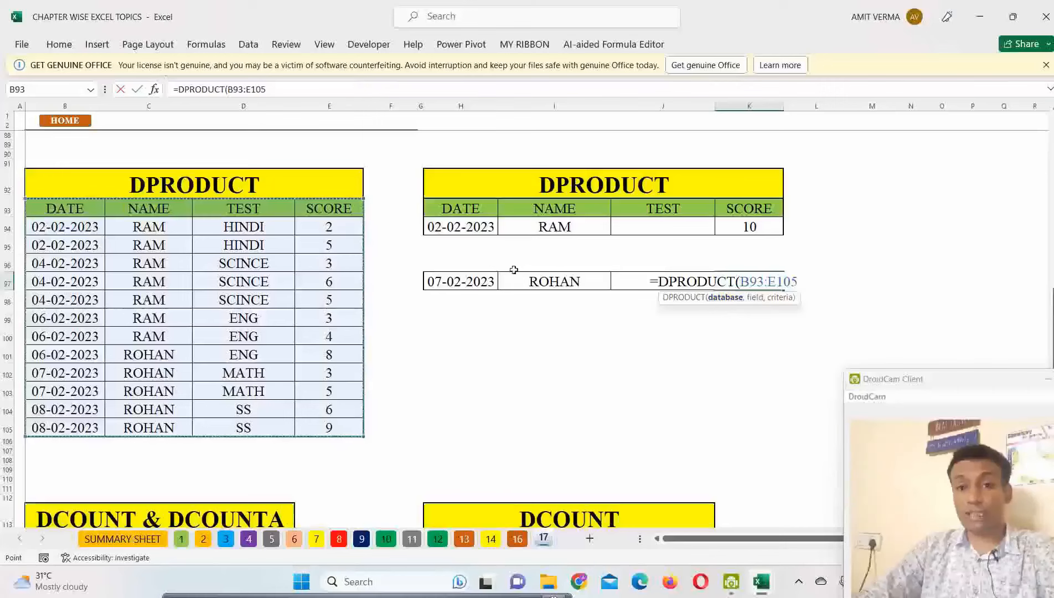
{"action": "left_click", "coordinate": [335, 207]}
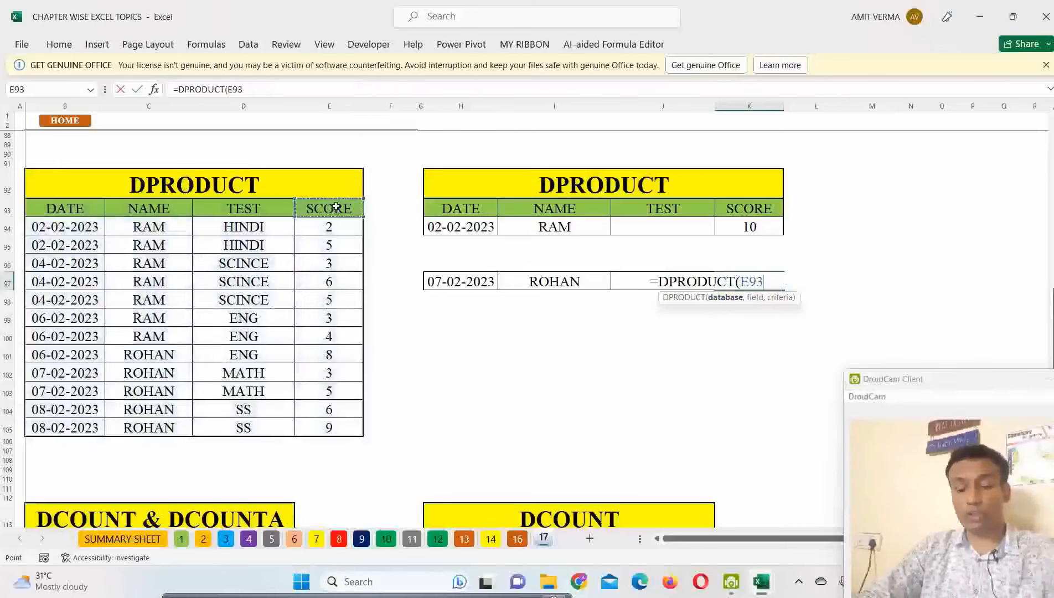
{"action": "key", "text": "F4"}
{"action": "type", "text": ","}
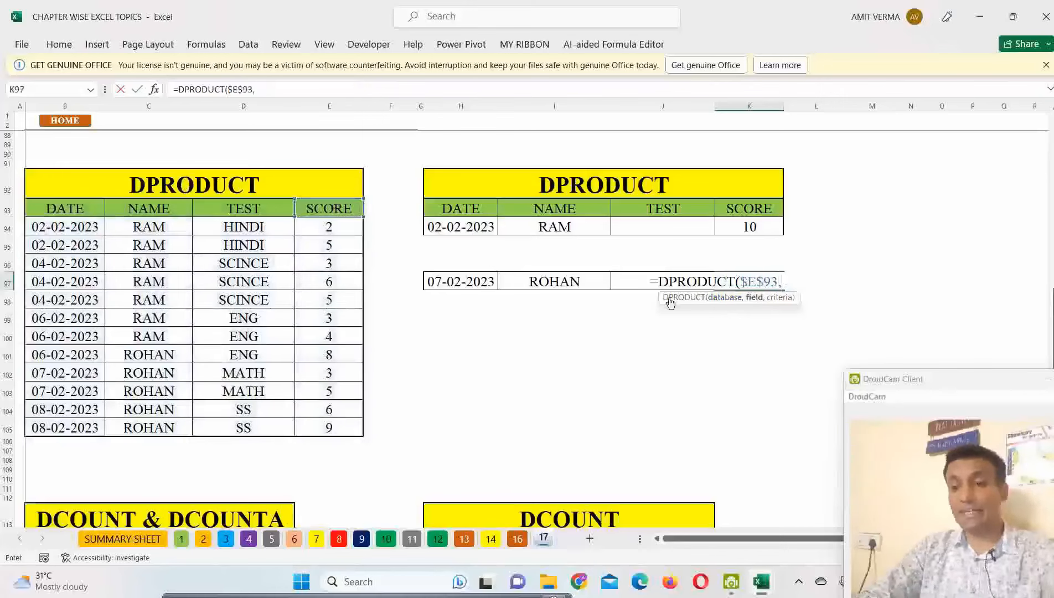
{"action": "left_click_drag", "start_coordinate": [452, 282], "coordinate": [555, 284]}
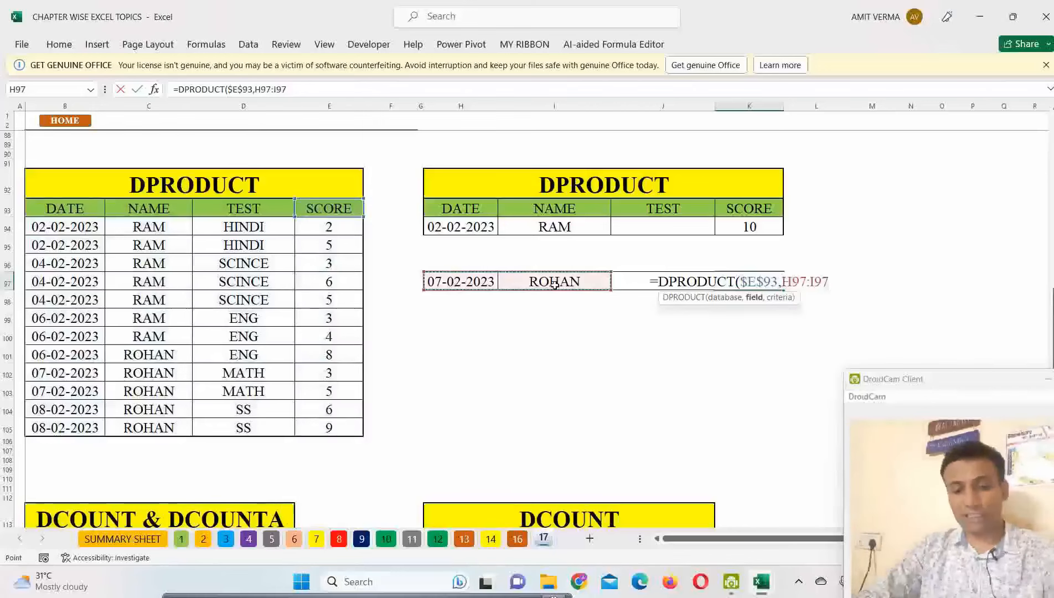
{"action": "key", "text": "F4"}
{"action": "type", "text": ")"}
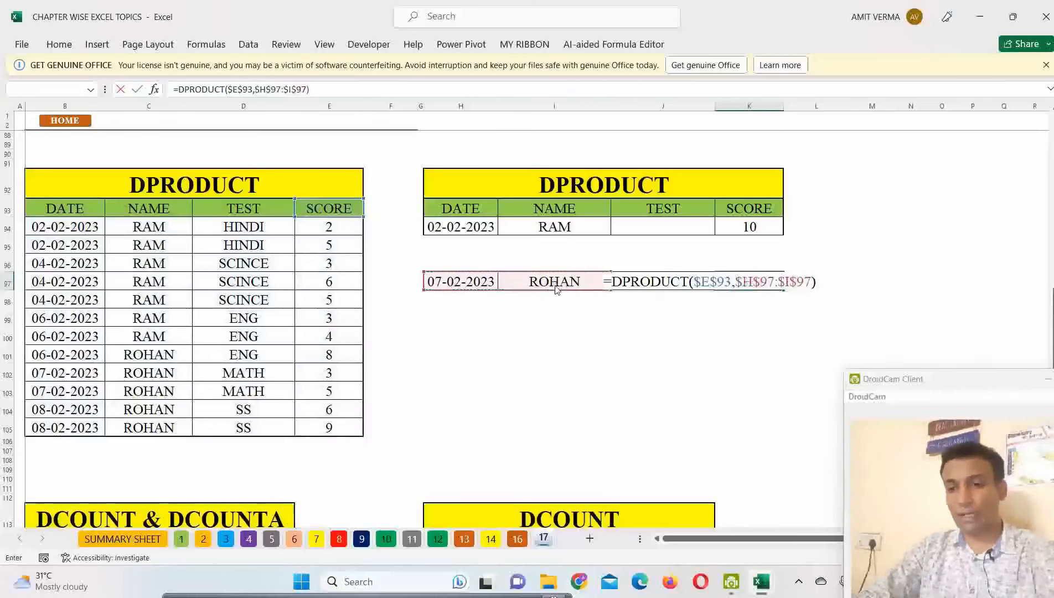
{"action": "key", "text": "Return"}
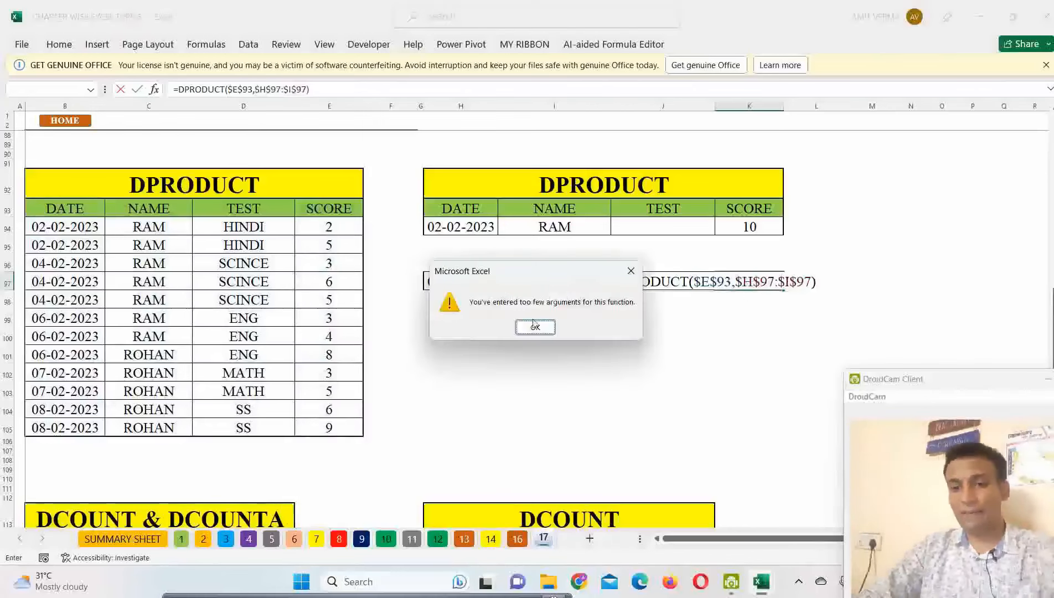
{"action": "left_click", "coordinate": [630, 270]}
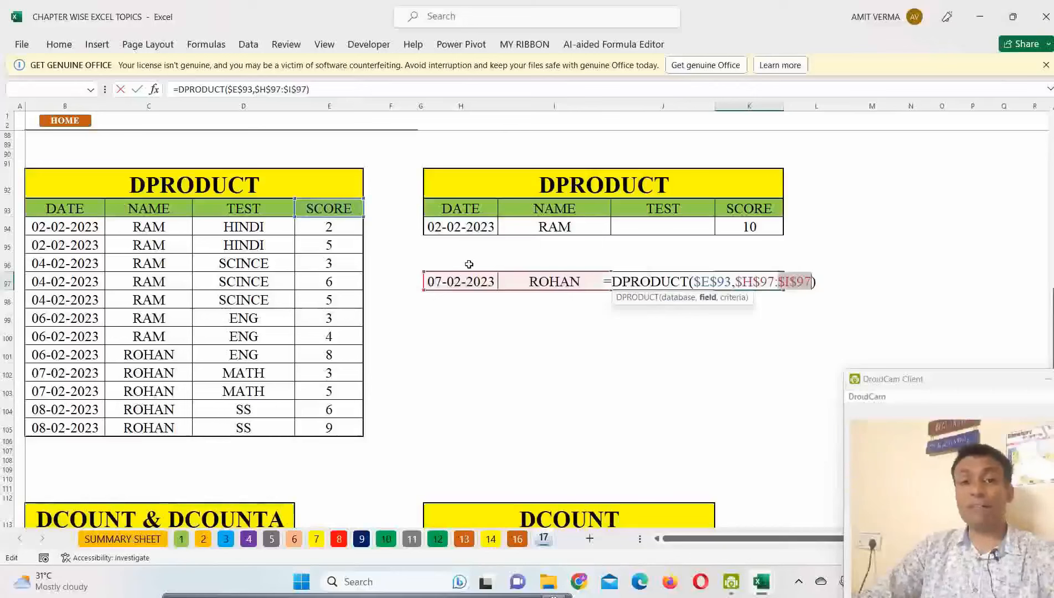
{"action": "key", "text": "Escape"}
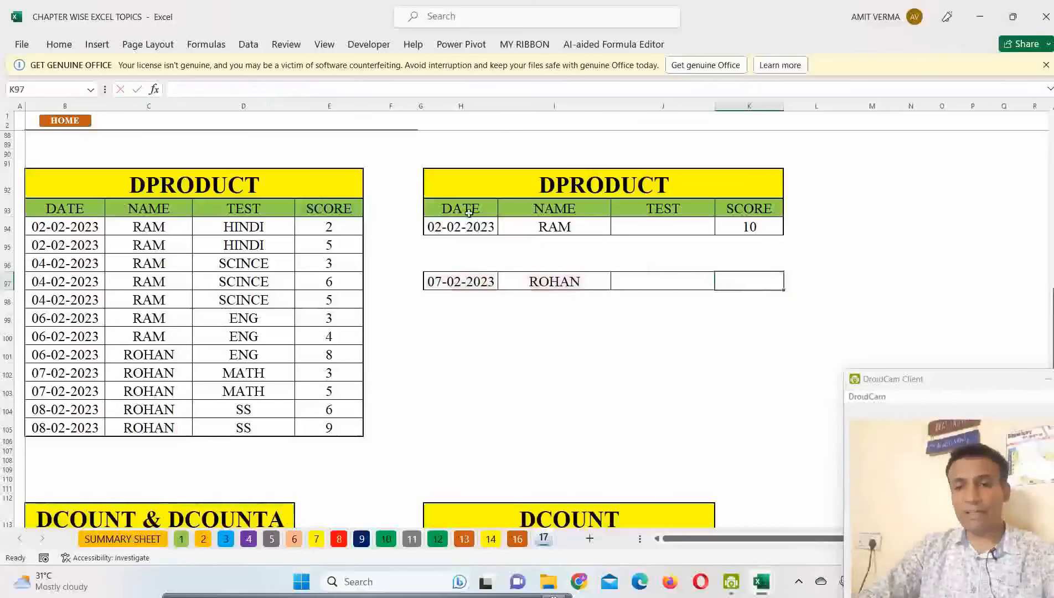
- Copy the DPRODUCT criteria headings in H93:K93 to H96:K96, above the second criteria row
{"action": "left_click_drag", "start_coordinate": [469, 213], "coordinate": [726, 212]}
{"action": "key", "text": "ctrl+c"}
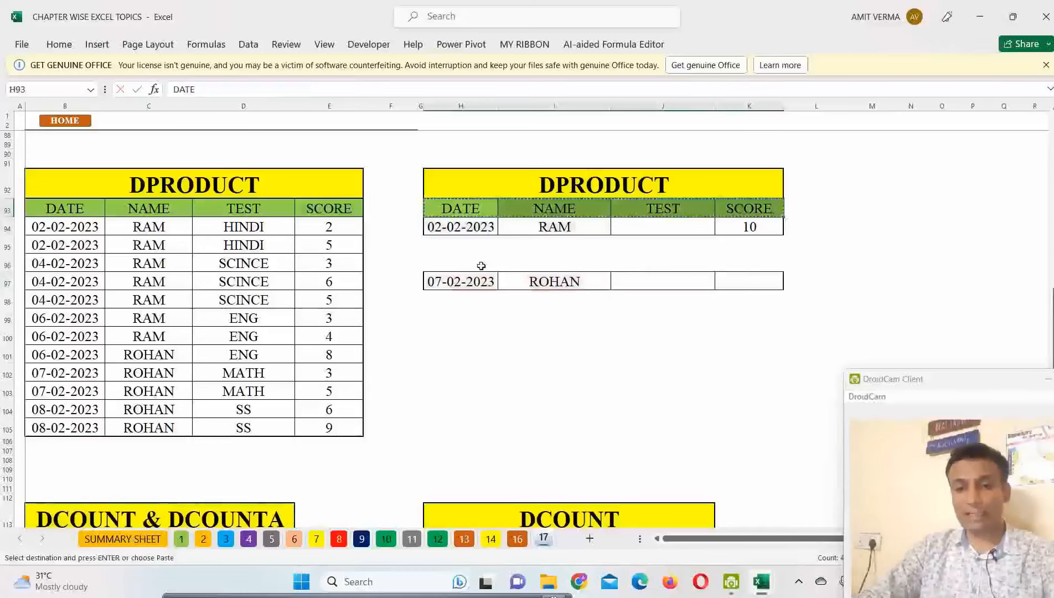
{"action": "left_click", "coordinate": [481, 263]}
{"action": "key", "text": "ctrl+v"}
- Enter =DPRODUCT($B$93:$E$105,$E$93,$H$96:$I$97) in K97 to multiply the scores matching the date and name criteria
{"action": "left_click", "coordinate": [742, 281]}
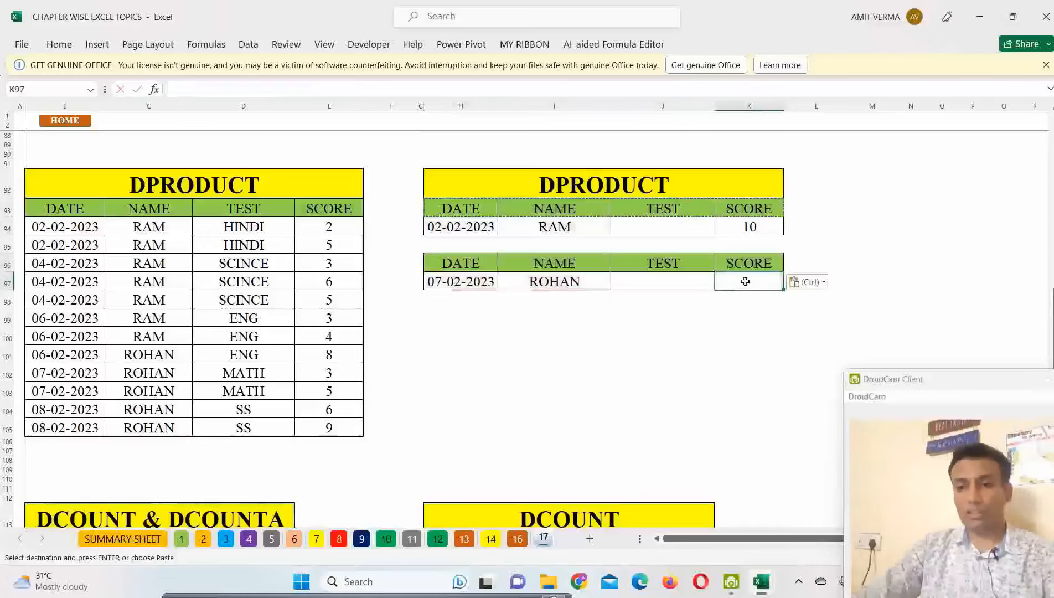
{"action": "type", "text": "=DPRO"}
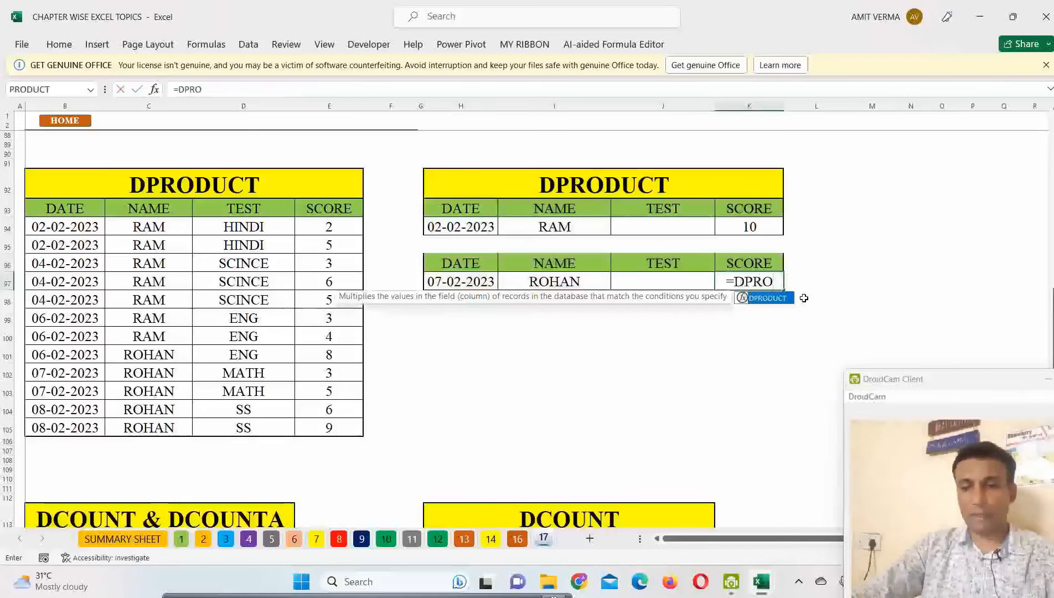
{"action": "key", "text": "Tab"}
{"action": "left_click_drag", "start_coordinate": [82, 212], "coordinate": [329, 420]}
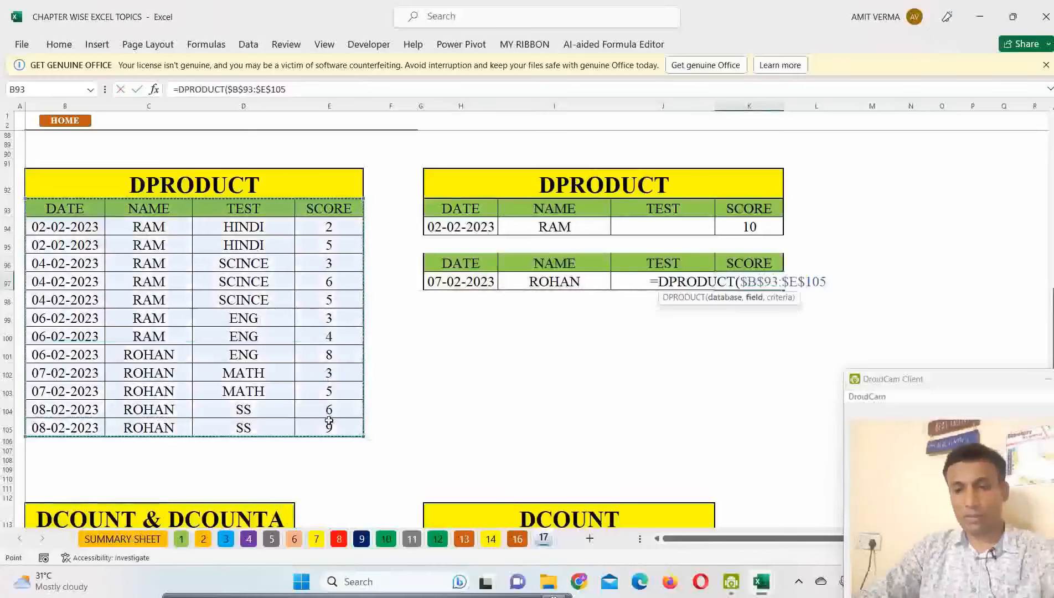
{"action": "type", "text": ","}
{"action": "left_click", "coordinate": [318, 208]}
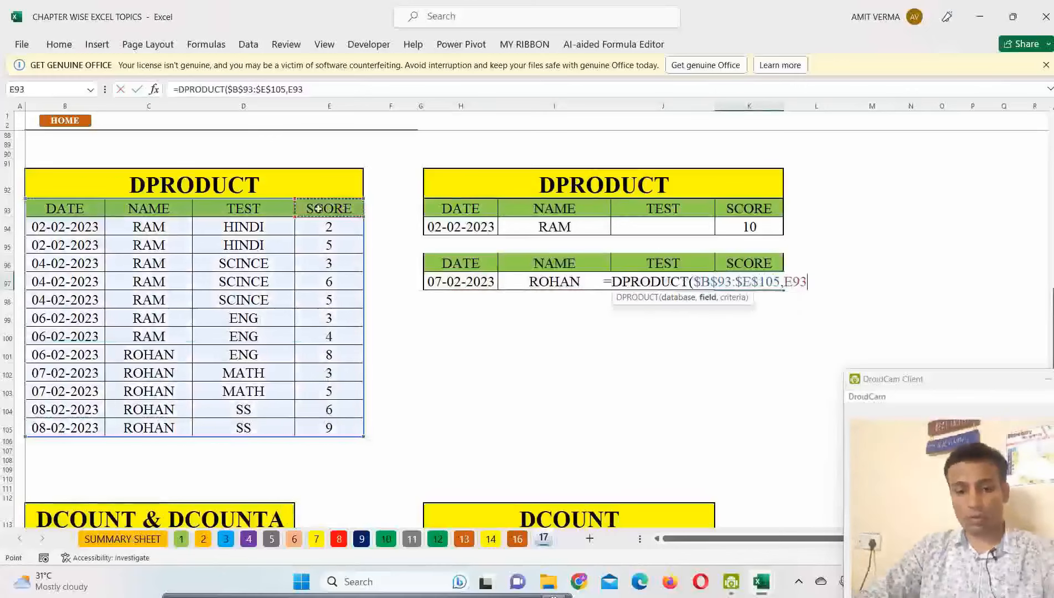
{"action": "key", "text": "F4"}
{"action": "type", "text": ","}
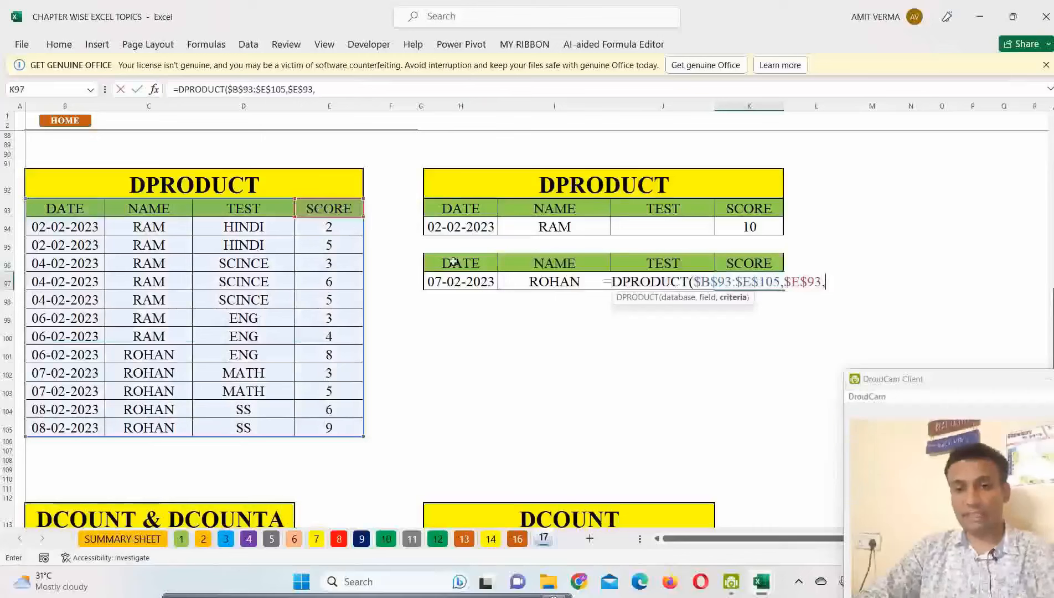
{"action": "left_click_drag", "start_coordinate": [453, 261], "coordinate": [553, 281]}
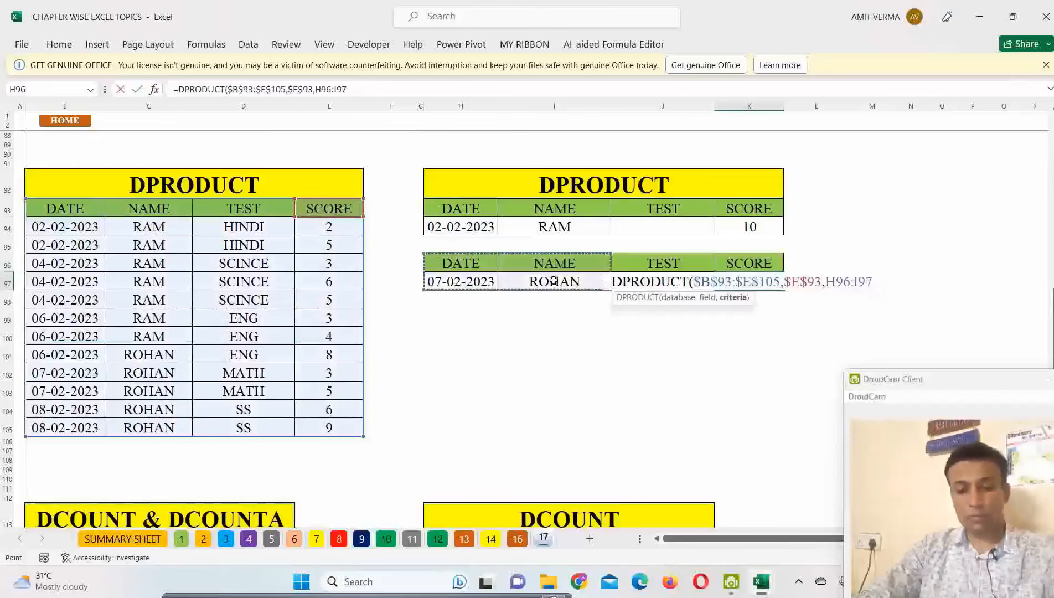
{"action": "key", "text": "F4"}
{"action": "key", "text": "Return"}
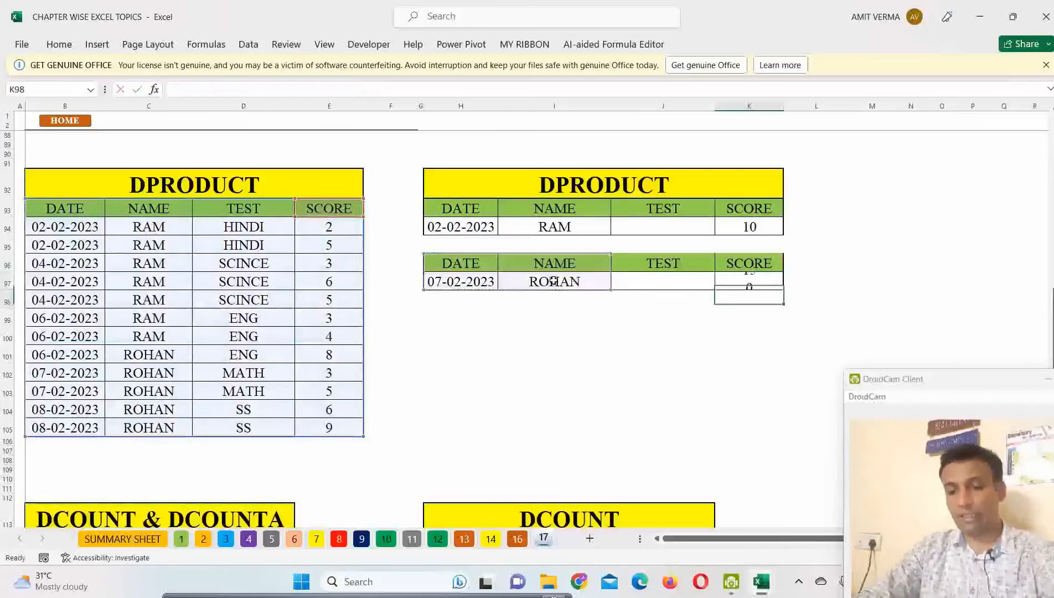
{"action": "left_click", "coordinate": [769, 283]}
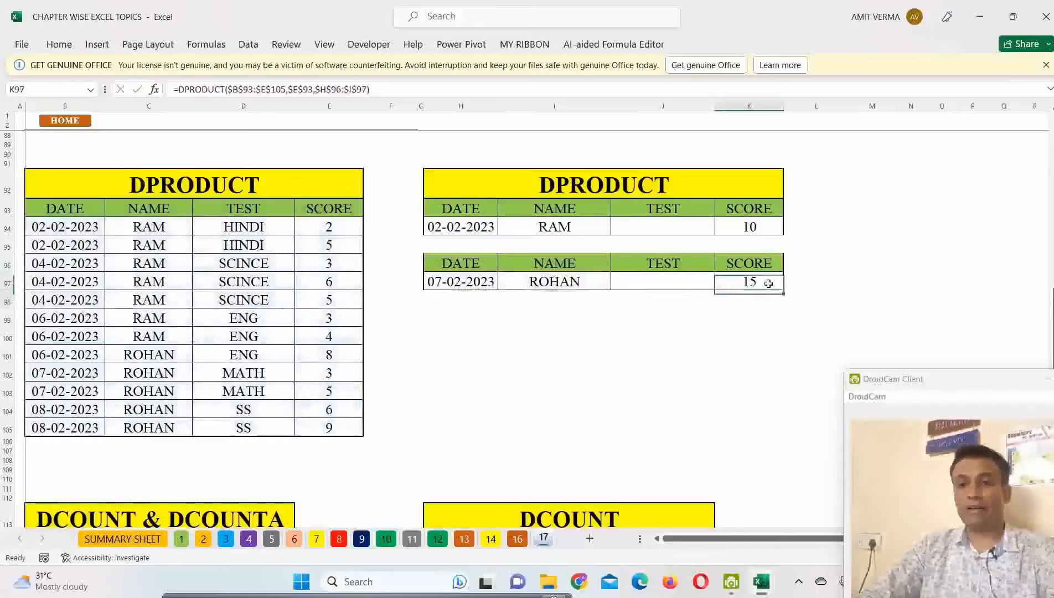
- Set the second DPRODUCT criteria to date 02-02-2023 in H97 and the name listed in C94 in I97, and check row 97
{"action": "left_click", "coordinate": [495, 285]}
{"action": "left_click", "coordinate": [503, 283]}
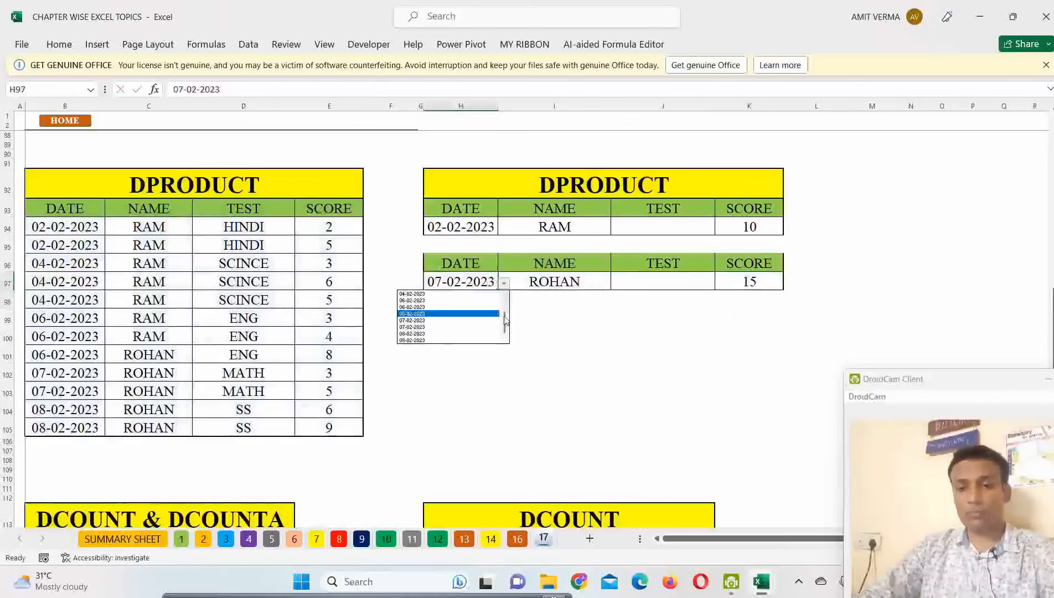
{"action": "left_click", "coordinate": [498, 292]}
{"action": "left_click", "coordinate": [584, 282]}
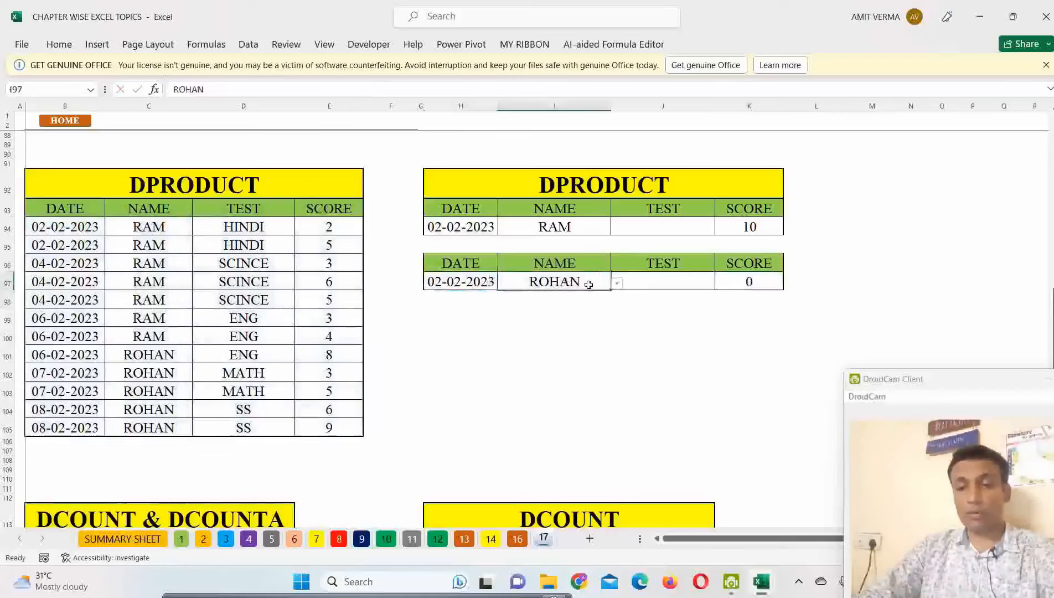
{"action": "left_click", "coordinate": [615, 284]}
{"action": "left_click", "coordinate": [596, 293]}
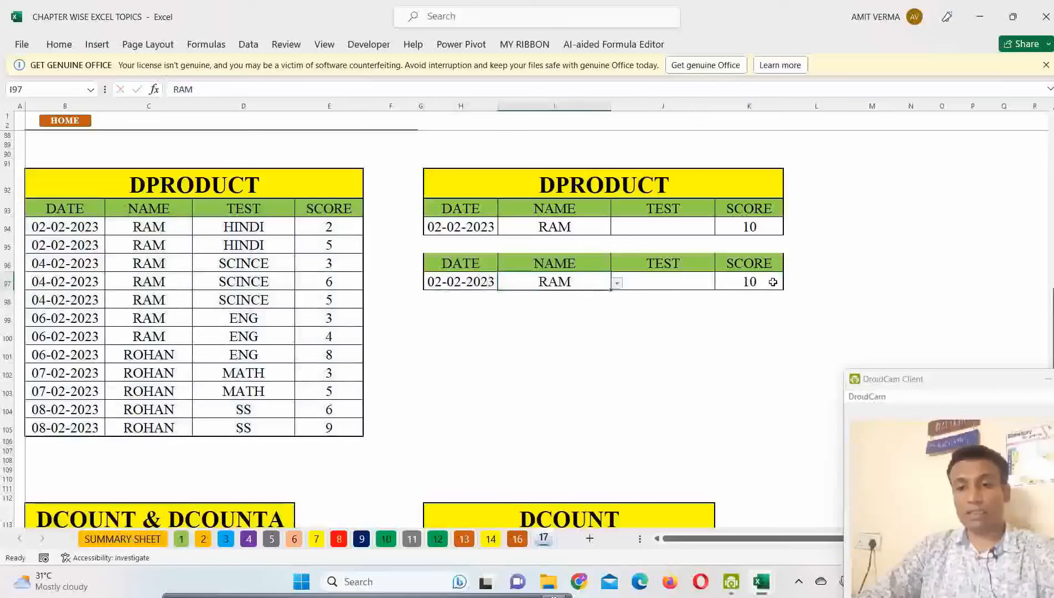
{"action": "left_click", "coordinate": [772, 280]}
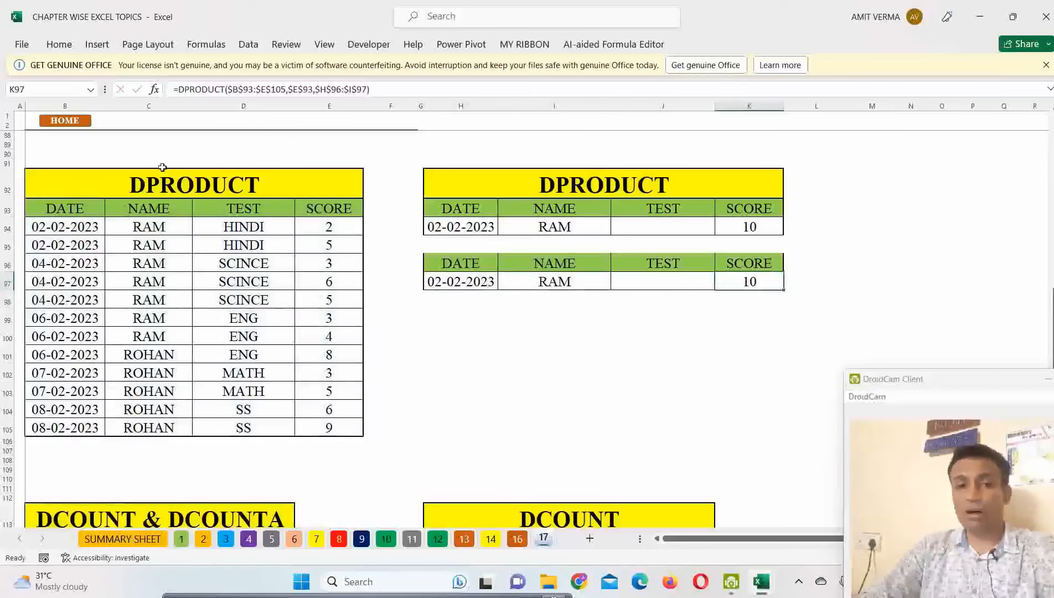
{"action": "left_click_drag", "start_coordinate": [482, 282], "coordinate": [772, 284]}
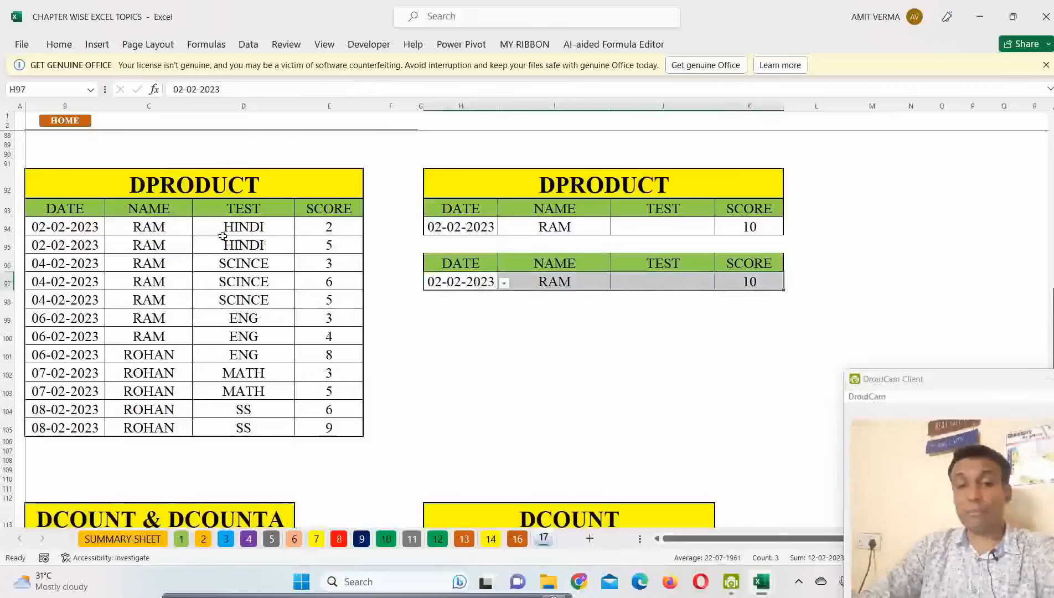
{"action": "left_click", "coordinate": [659, 281]}
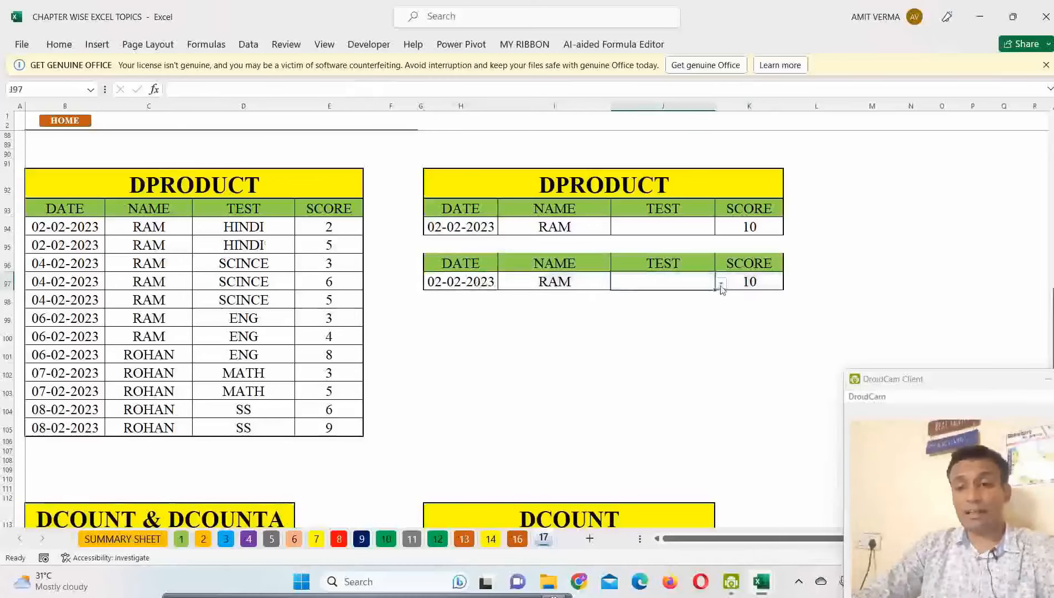
- Extend the criteria range of the K97 DPRODUCT formula to $H$96:$J$97 so it includes the test column
{"action": "left_click", "coordinate": [748, 283]}
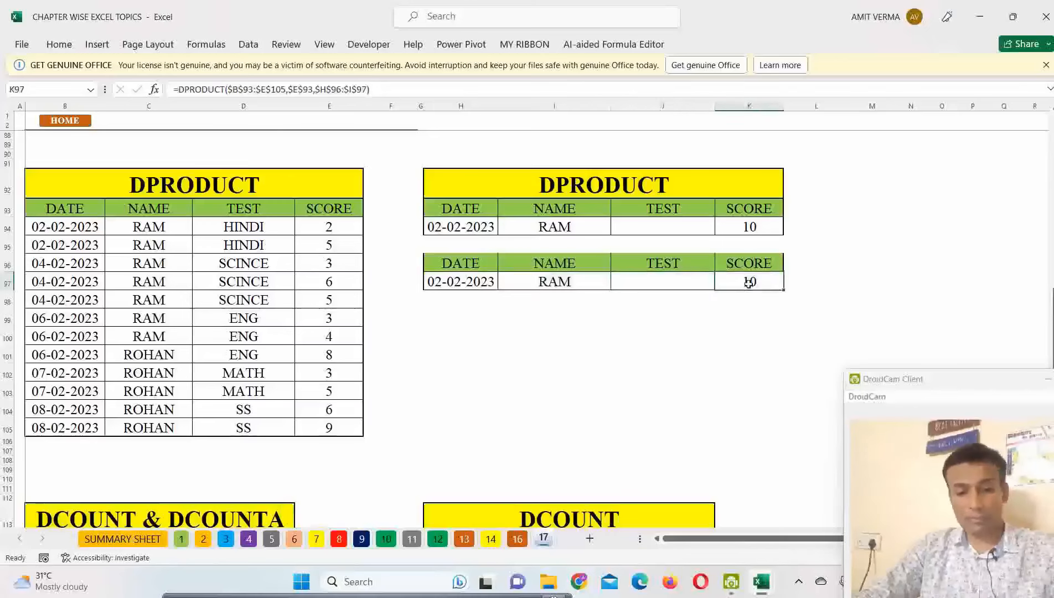
{"action": "double_click", "coordinate": [748, 283]}
{"action": "left_click_drag", "start_coordinate": [866, 282], "coordinate": [798, 283]}
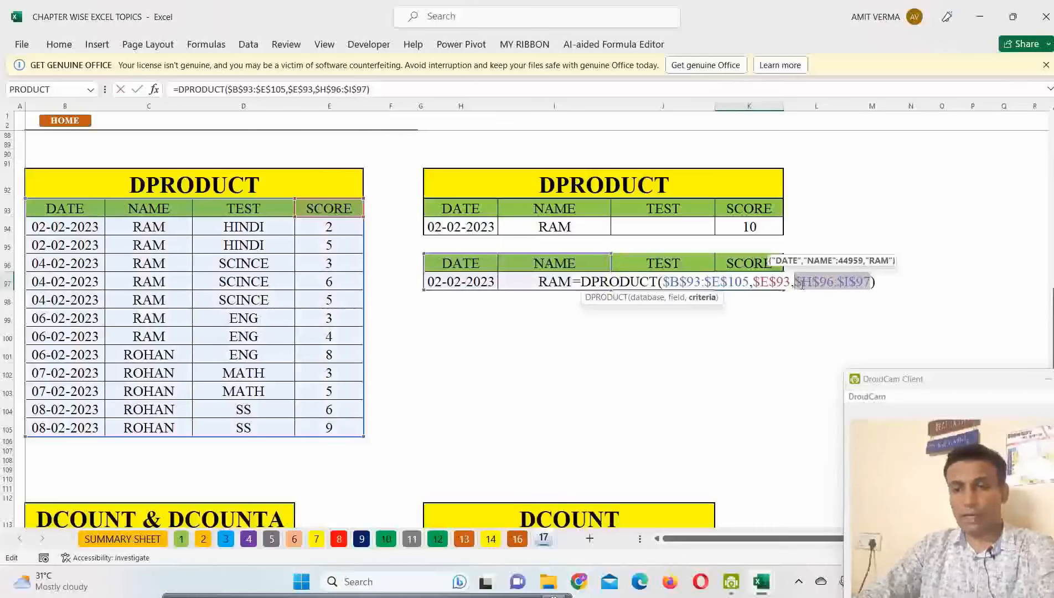
{"action": "key", "text": "BackSpace"}
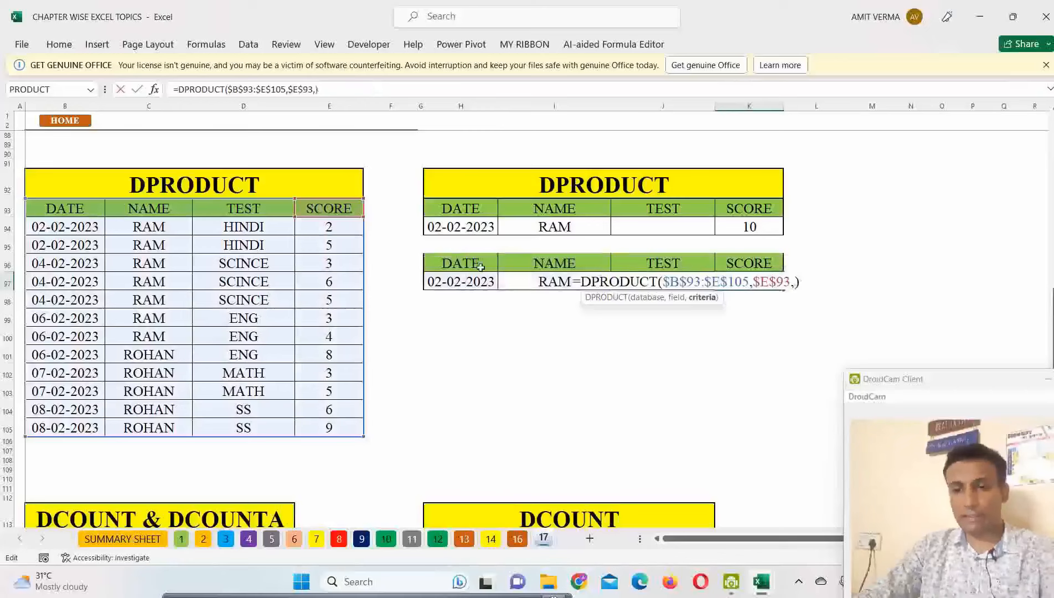
{"action": "left_click_drag", "start_coordinate": [480, 267], "coordinate": [678, 278]}
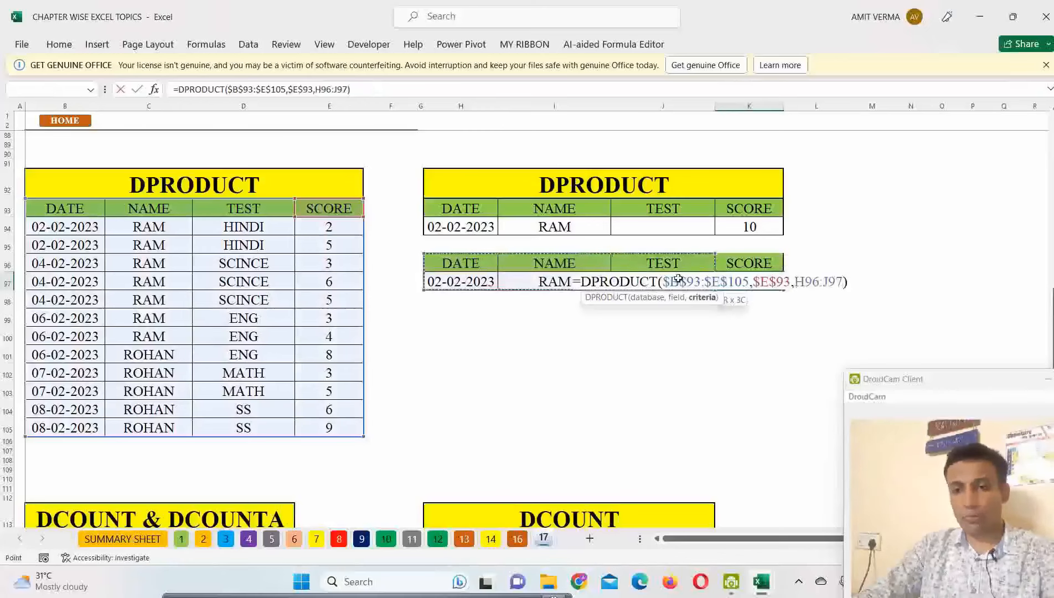
{"action": "key", "text": "F4"}
{"action": "key", "text": "Return"}
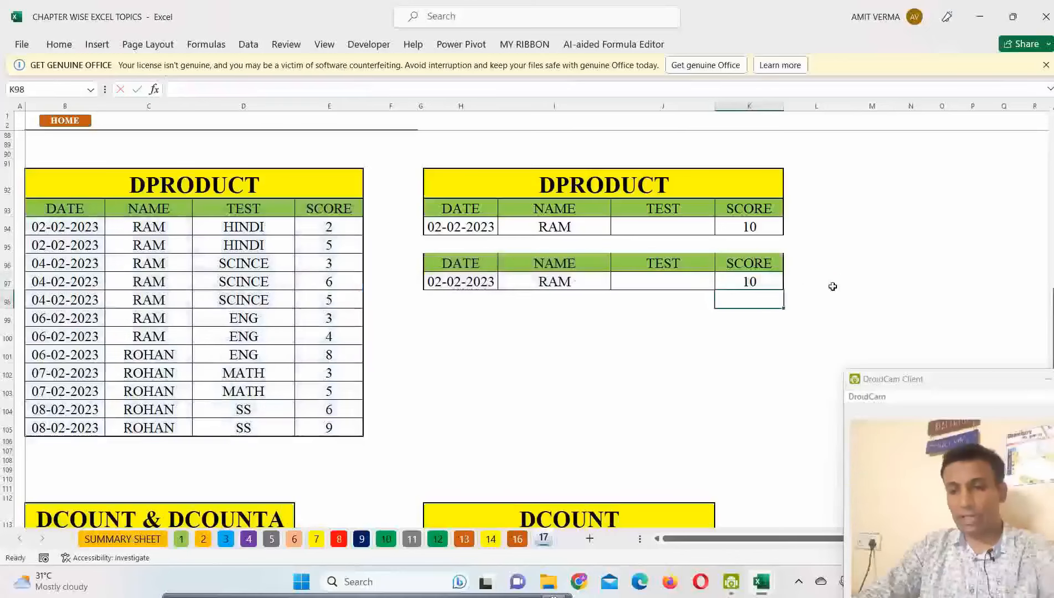
- Set the test criterion in J97 to HINDI and check the DPRODUCT formula in K97
{"action": "left_click", "coordinate": [686, 279]}
{"action": "left_click", "coordinate": [720, 285]}
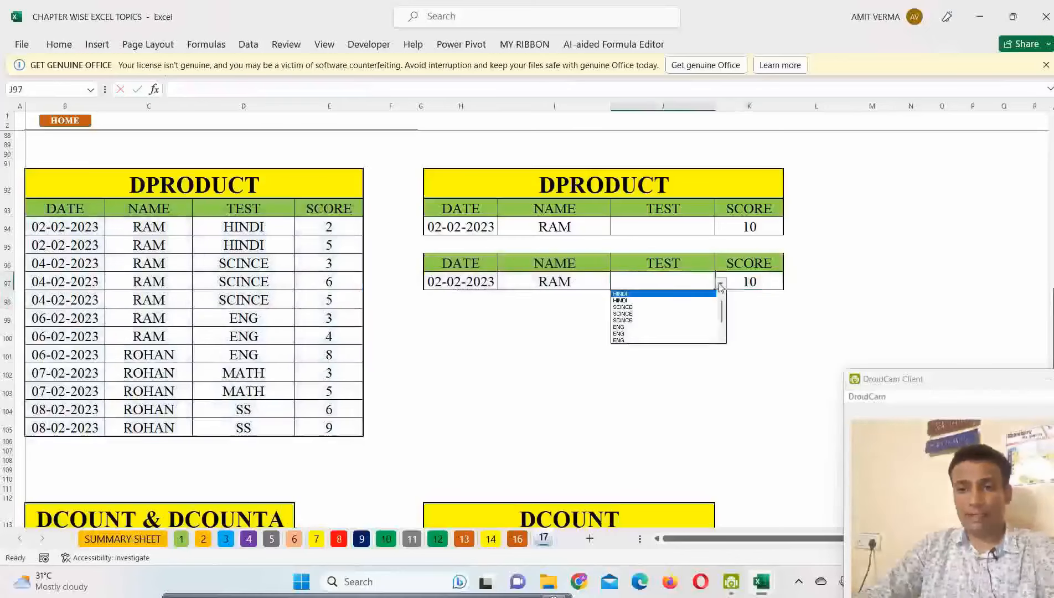
{"action": "left_click", "coordinate": [700, 294]}
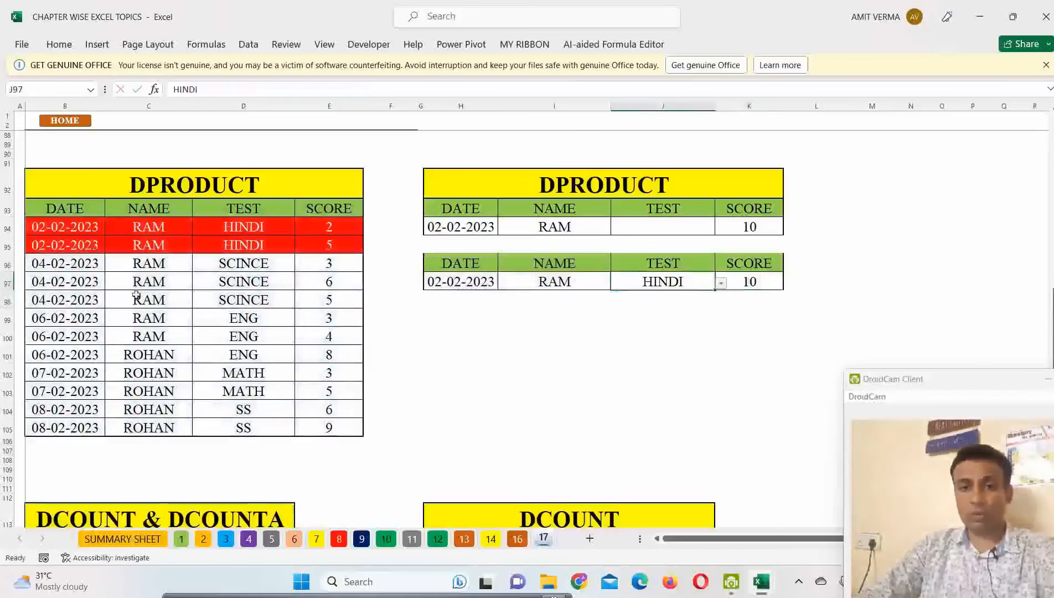
{"action": "left_click", "coordinate": [764, 285]}
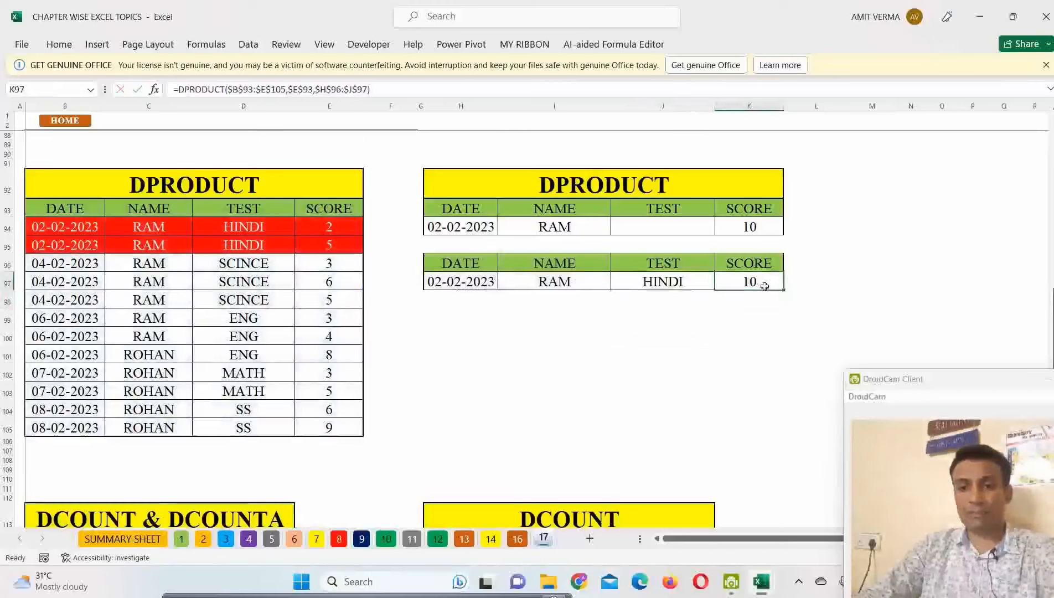
- Change the row 97 criteria to date 04-02-2023 and test SCINCE
{"action": "left_click", "coordinate": [492, 284]}
{"action": "left_click", "coordinate": [502, 284]}
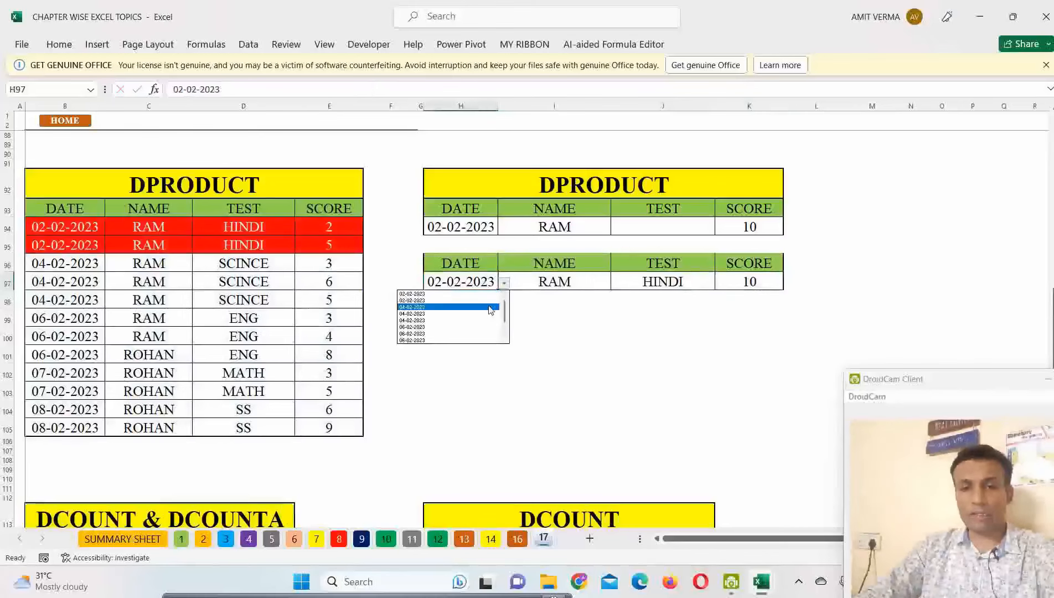
{"action": "left_click", "coordinate": [486, 305]}
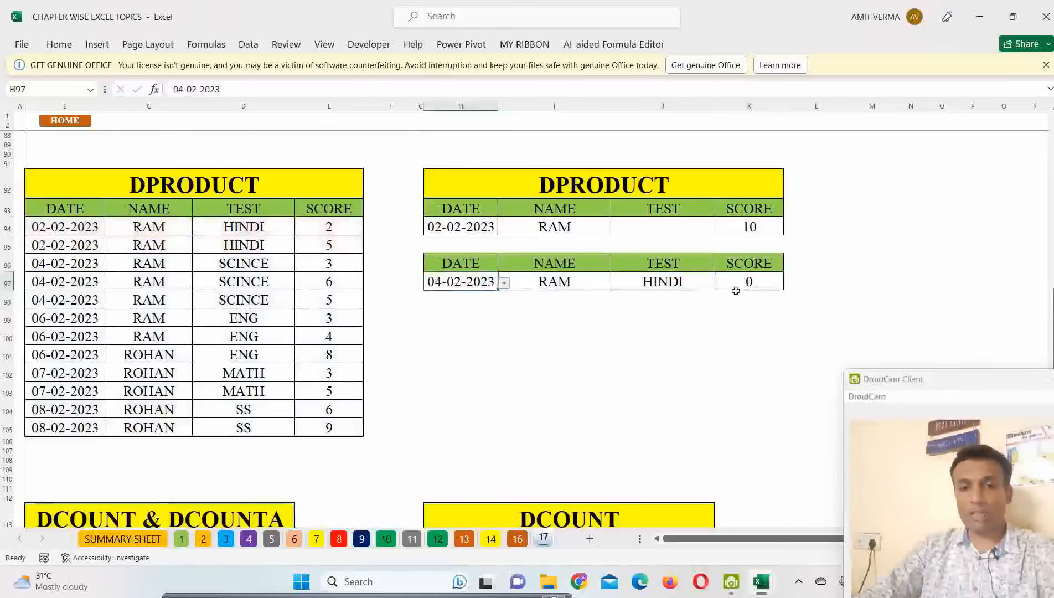
{"action": "left_click", "coordinate": [598, 283]}
{"action": "left_click", "coordinate": [700, 286]}
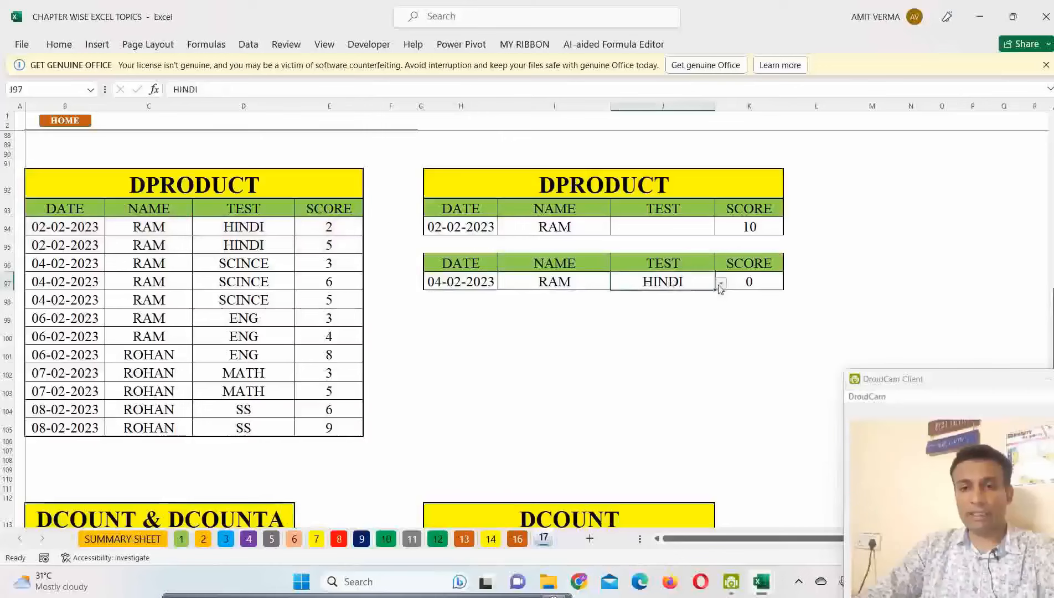
{"action": "left_click", "coordinate": [721, 283]}
{"action": "left_click", "coordinate": [693, 302]}
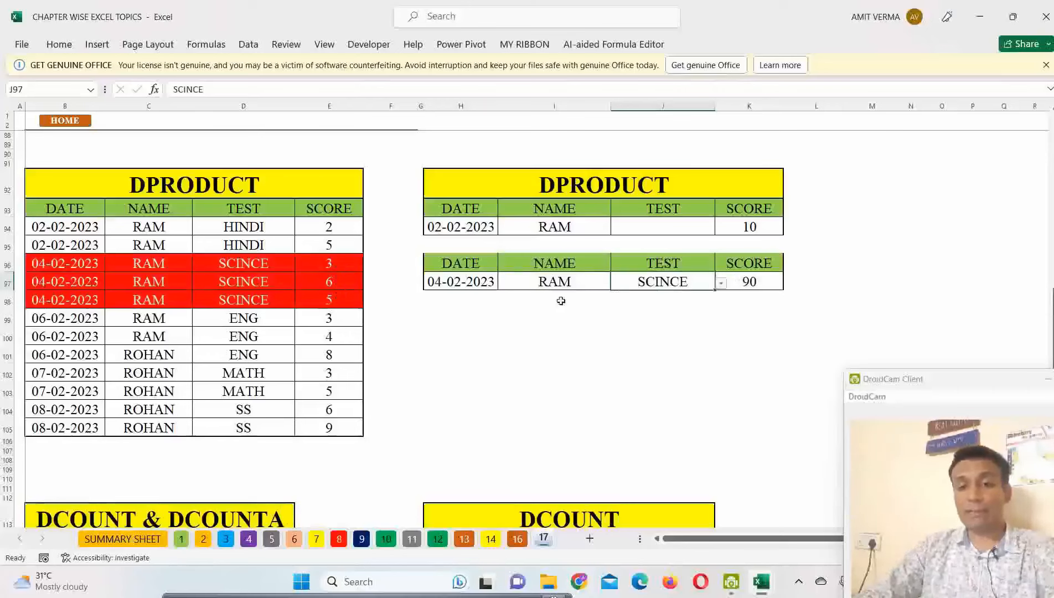
- Compare the three-field criteria in H97:J97 with the criteria in H94:J94 and the highlighted matching records in the data table
{"action": "left_click_drag", "start_coordinate": [465, 282], "coordinate": [663, 282]}
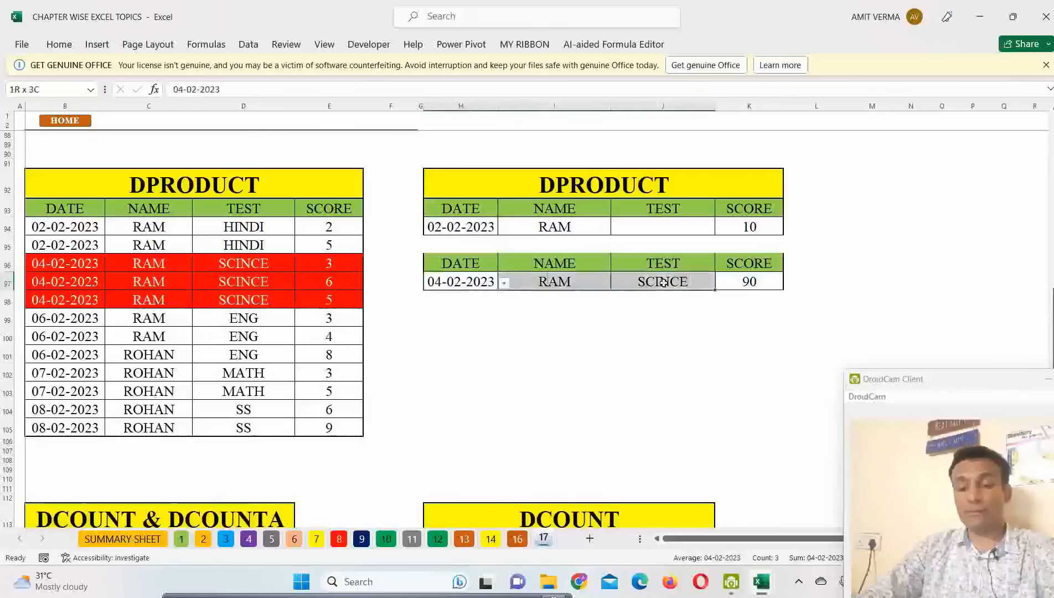
{"action": "left_click_drag", "start_coordinate": [448, 227], "coordinate": [653, 233]}
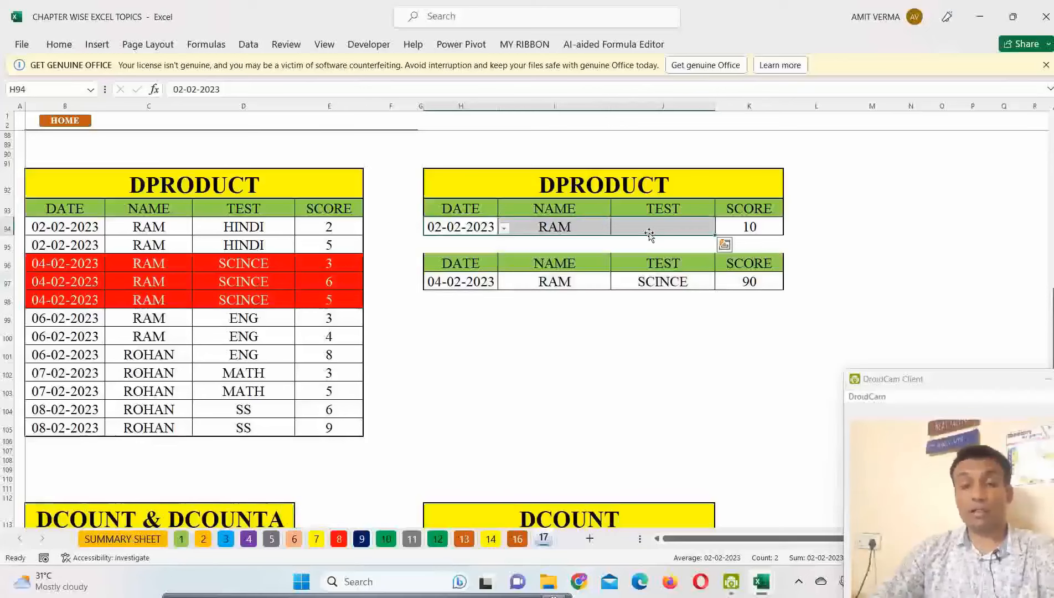
{"action": "key", "text": "Escape"}
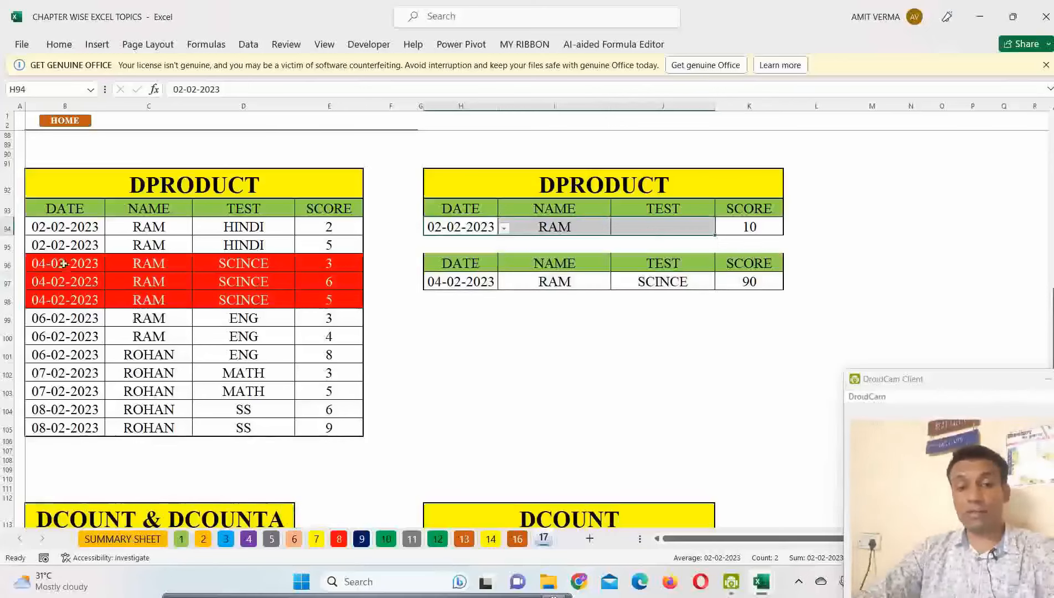
{"action": "left_click_drag", "start_coordinate": [64, 264], "coordinate": [291, 283]}
- Set the row 97 criteria to date 08-02-2023, the name listed in C104, and test SS
{"action": "left_click", "coordinate": [476, 284]}
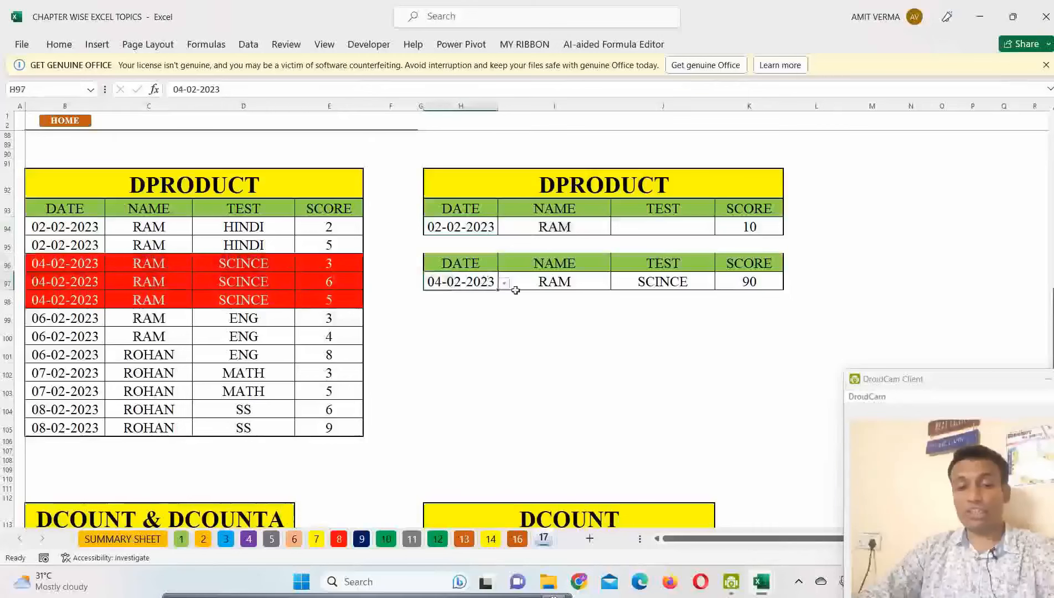
{"action": "left_click", "coordinate": [504, 283]}
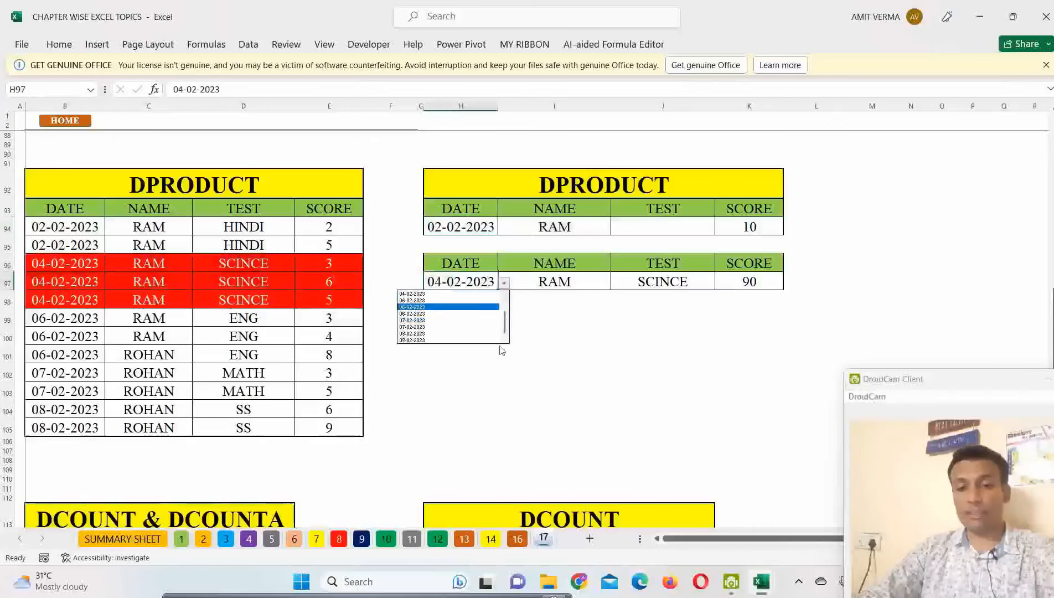
{"action": "left_click", "coordinate": [487, 339]}
{"action": "left_click", "coordinate": [583, 282]}
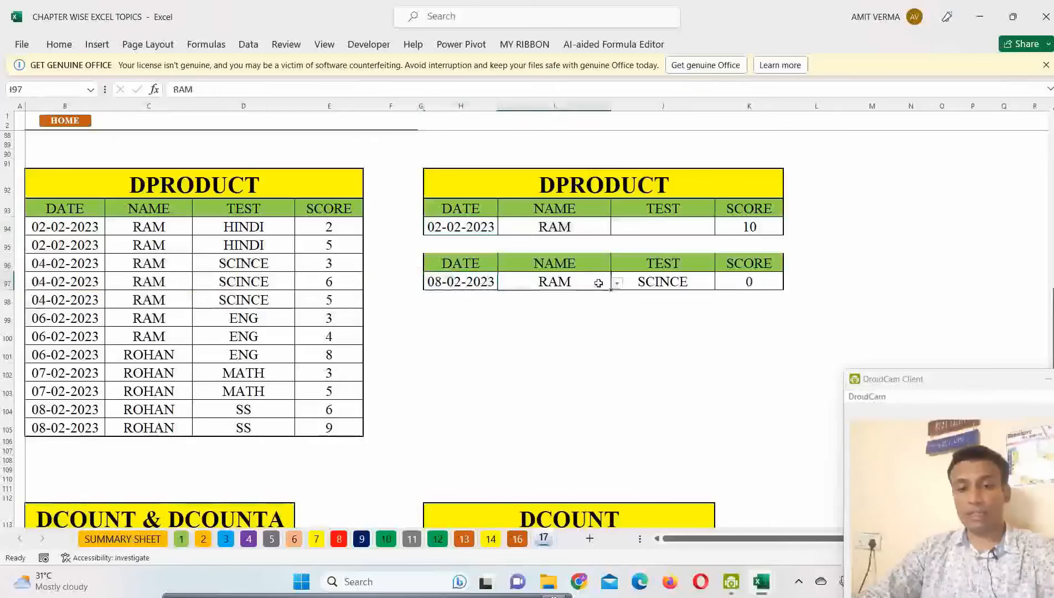
{"action": "left_click", "coordinate": [616, 283]}
{"action": "left_click", "coordinate": [596, 299]}
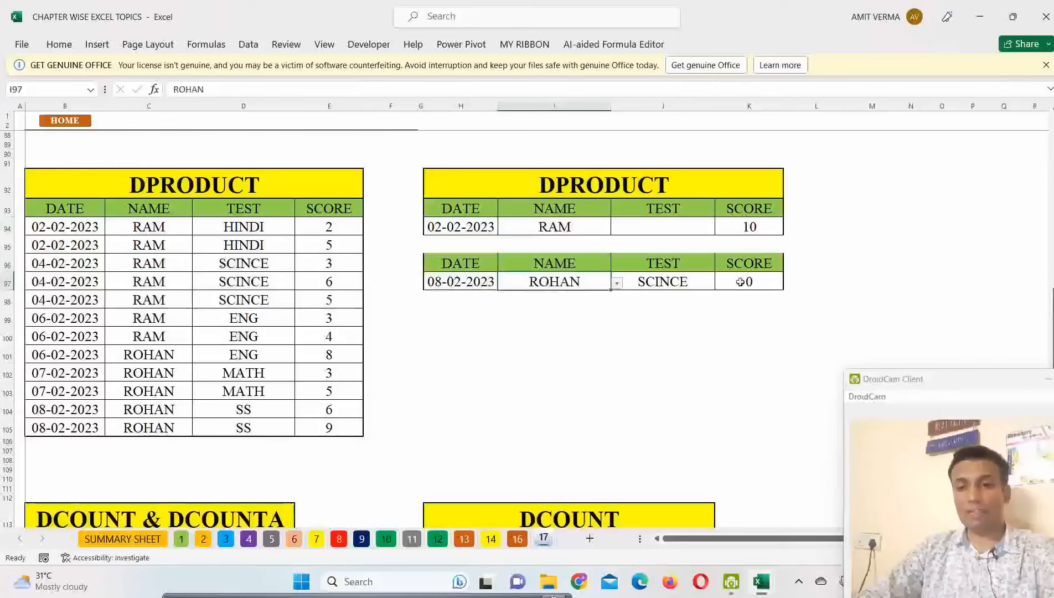
{"action": "left_click", "coordinate": [705, 282]}
{"action": "left_click", "coordinate": [720, 283]}
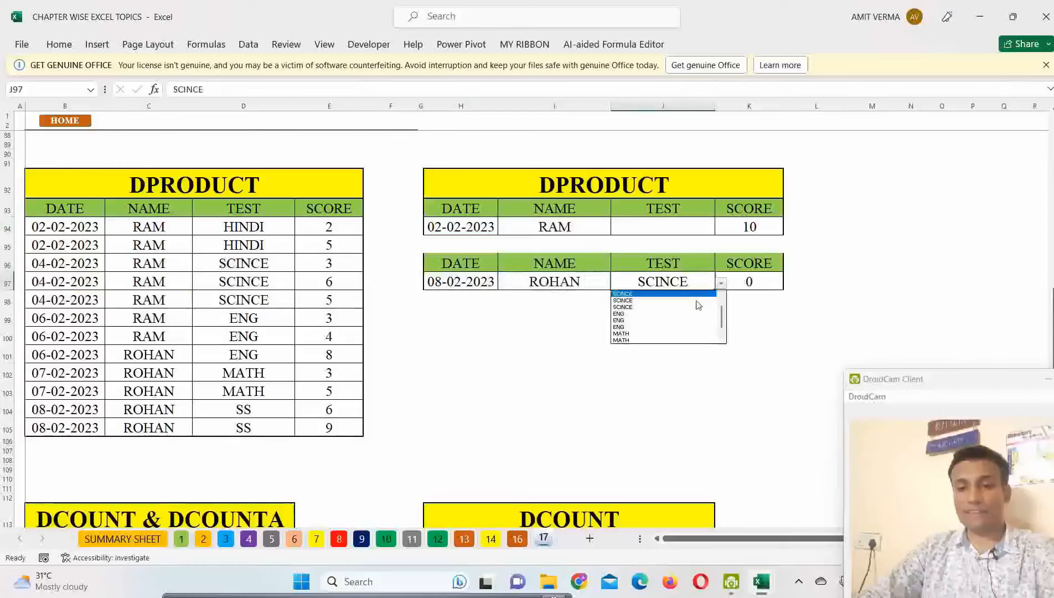
{"action": "scroll", "coordinate": [645, 326], "scroll_direction": "down", "scroll_amount": 2}
{"action": "left_click", "coordinate": [645, 340]}
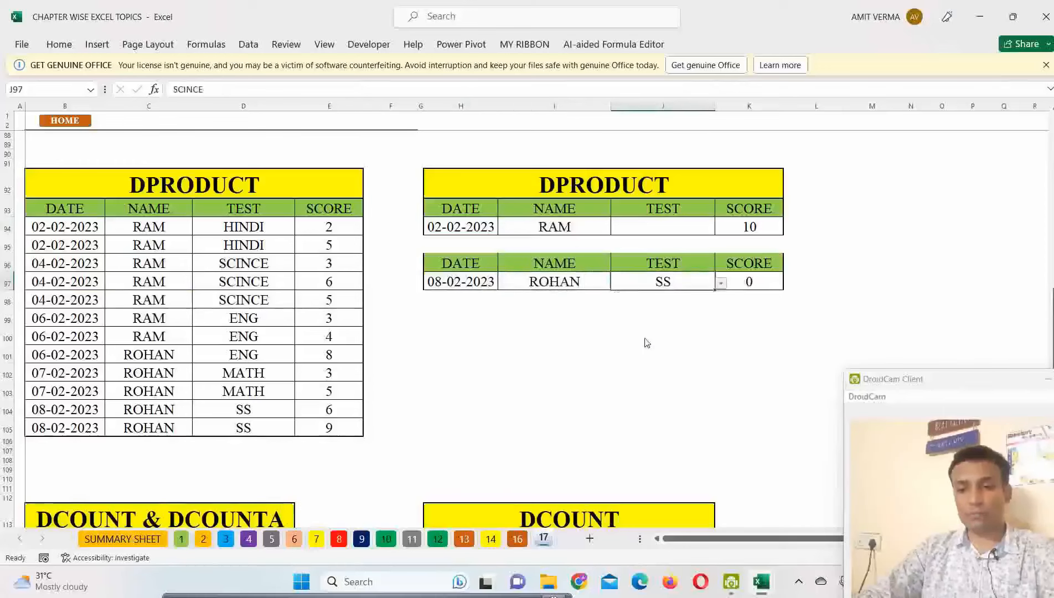
- Check the DPRODUCT formula in K97 against its criteria and the highlighted matching records in rows 104 and 105
{"action": "left_click", "coordinate": [755, 282]}
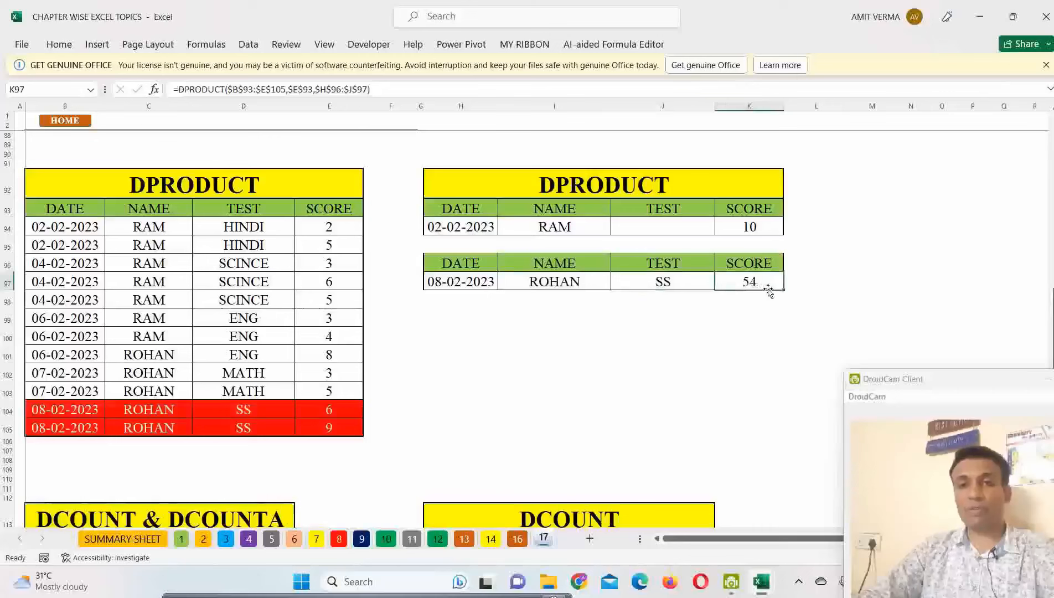
{"action": "left_click_drag", "start_coordinate": [446, 268], "coordinate": [637, 282]}
{"action": "left_click_drag", "start_coordinate": [78, 414], "coordinate": [346, 431]}
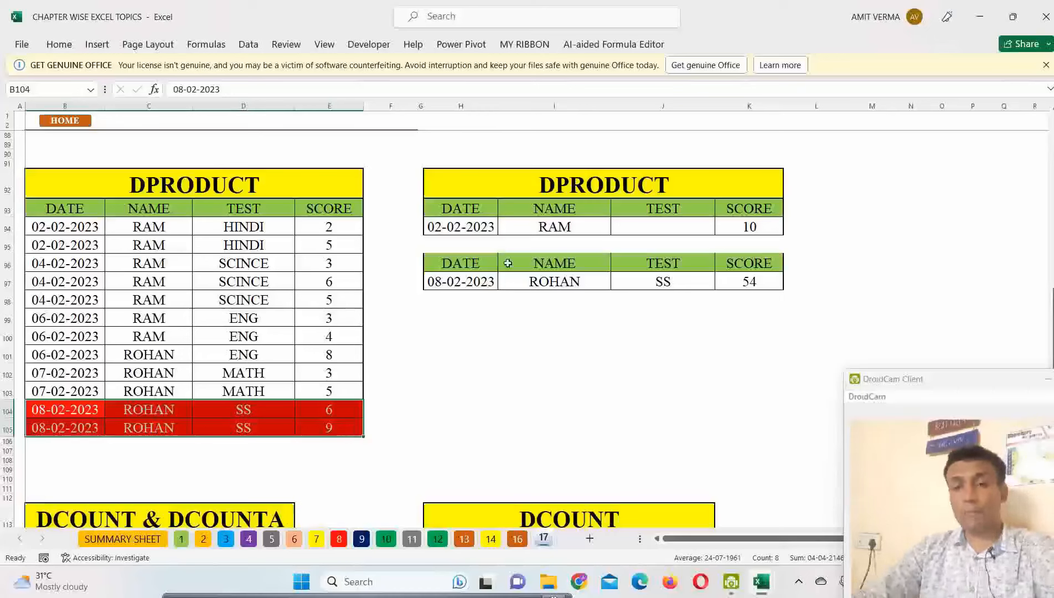
- Clear the old DCOUNT formula in J117 and copy the headers H114:J114 into rows 116 and 122
{"action": "scroll", "coordinate": [553, 235], "scroll_direction": "down", "scroll_amount": 2}
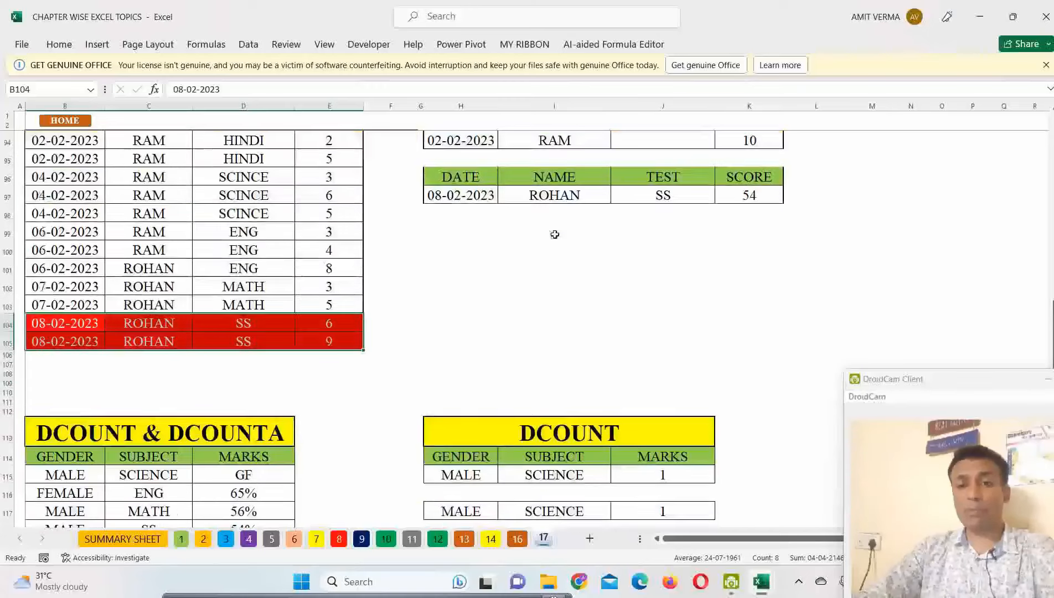
{"action": "scroll", "coordinate": [554, 234], "scroll_direction": "down", "scroll_amount": 6}
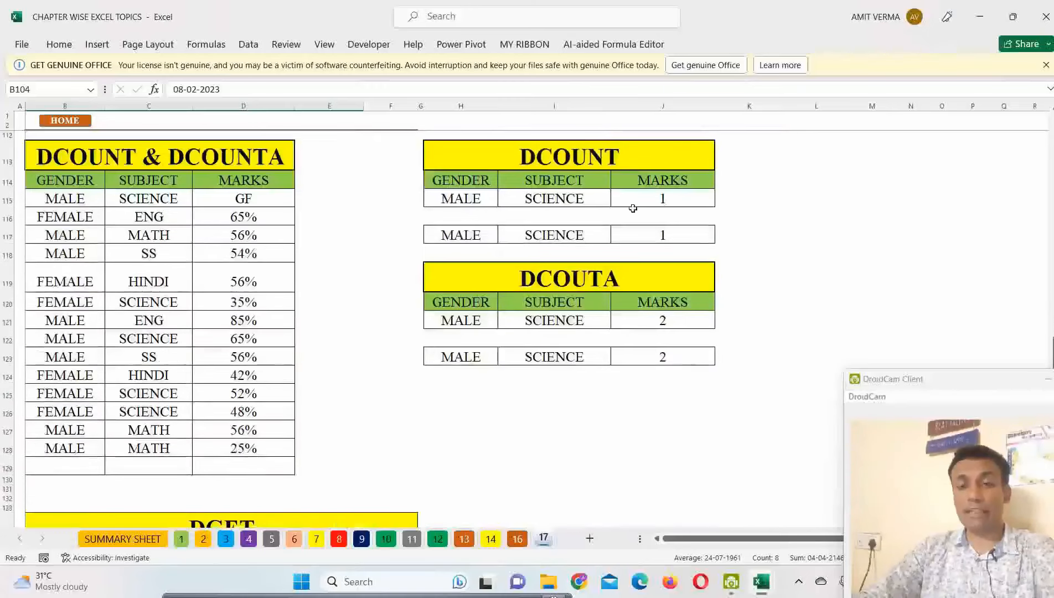
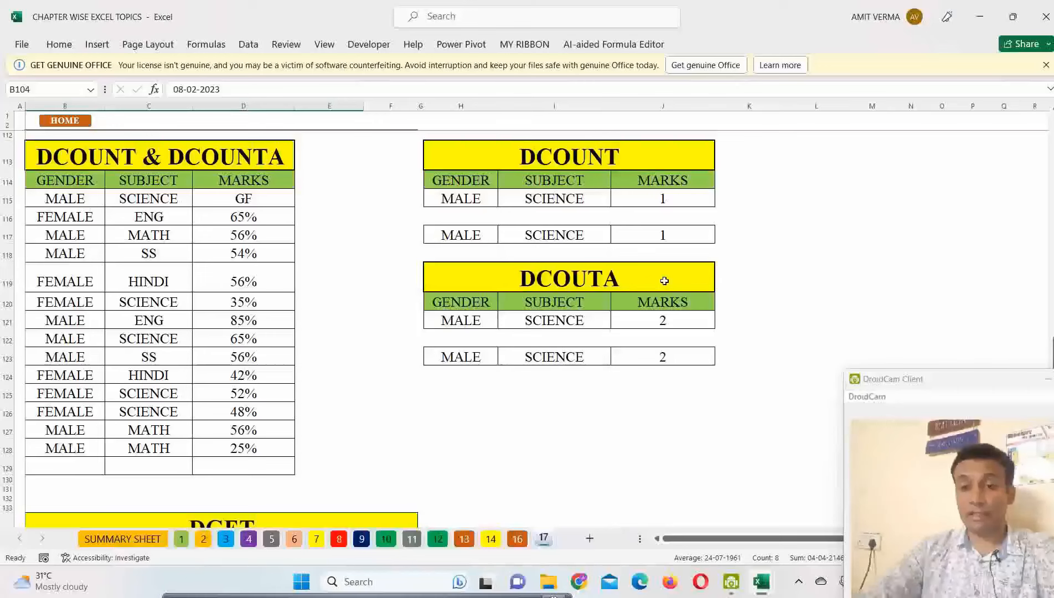
{"action": "left_click", "coordinate": [670, 237]}
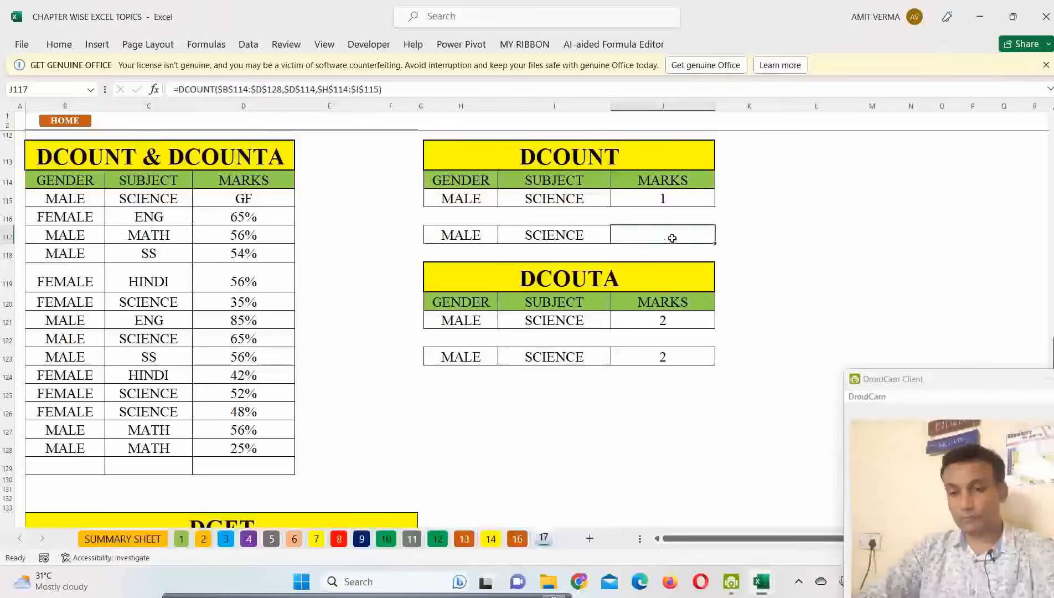
{"action": "left_click_drag", "start_coordinate": [461, 180], "coordinate": [662, 181]}
{"action": "key", "text": "ctrl+c"}
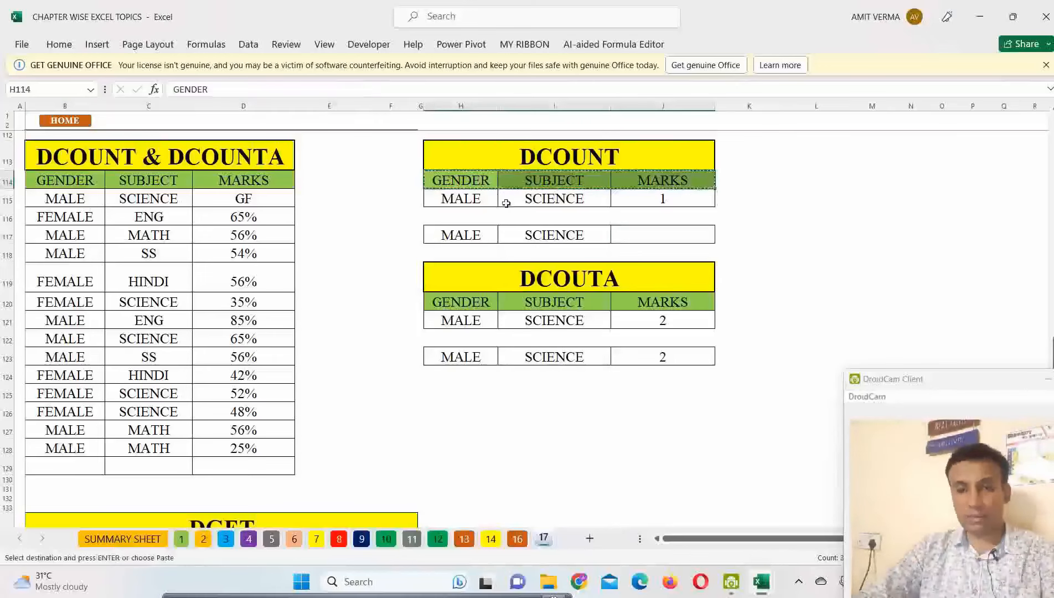
{"action": "left_click", "coordinate": [479, 213]}
{"action": "key", "text": "ctrl+v"}
{"action": "left_click", "coordinate": [470, 336]}
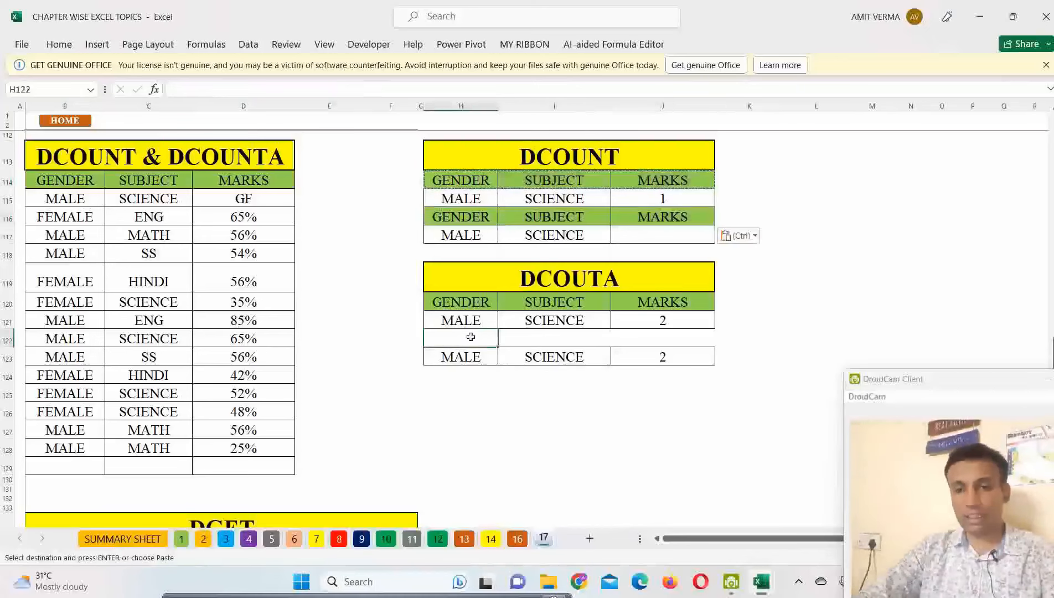
{"action": "key", "text": "ctrl+v"}
- Enter =DCOUNT($B$114:$D$128,$D$114,$H$116:$I$117) in J117
{"action": "left_click", "coordinate": [681, 240]}
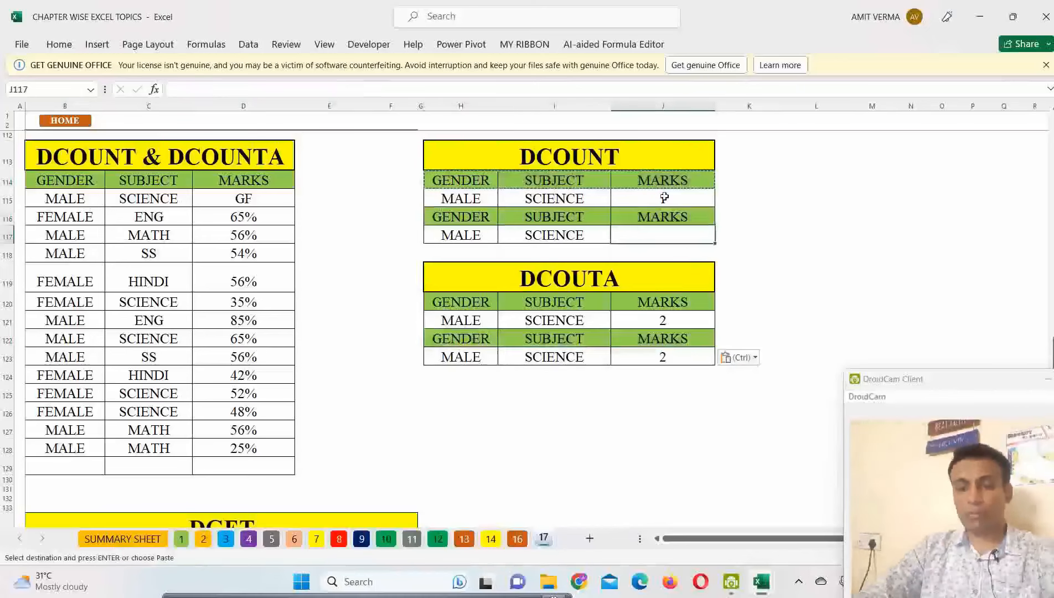
{"action": "left_click", "coordinate": [664, 198]}
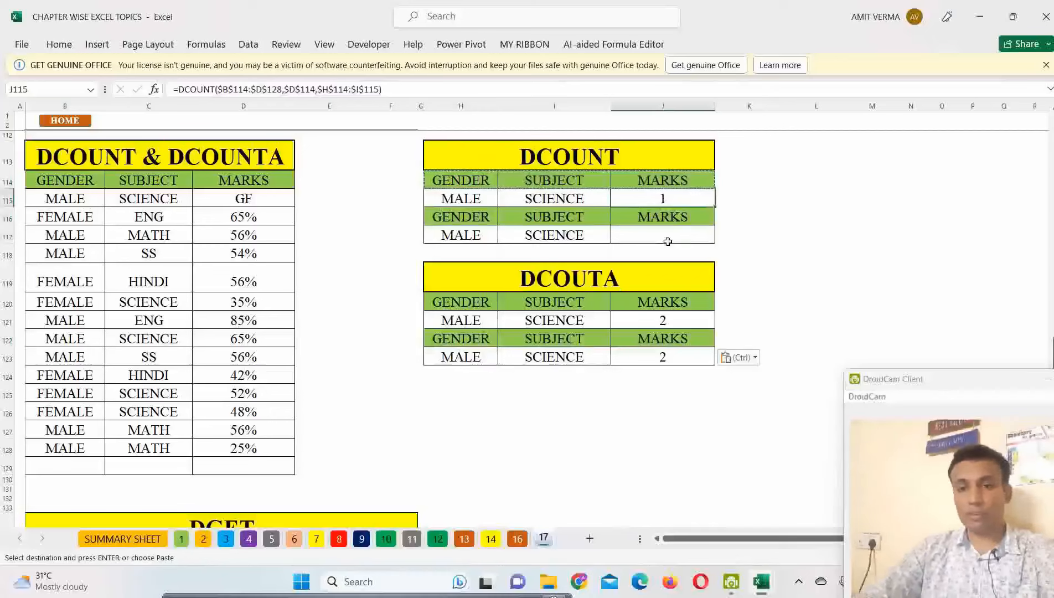
{"action": "left_click", "coordinate": [668, 237]}
{"action": "type", "text": "=DCOU"}
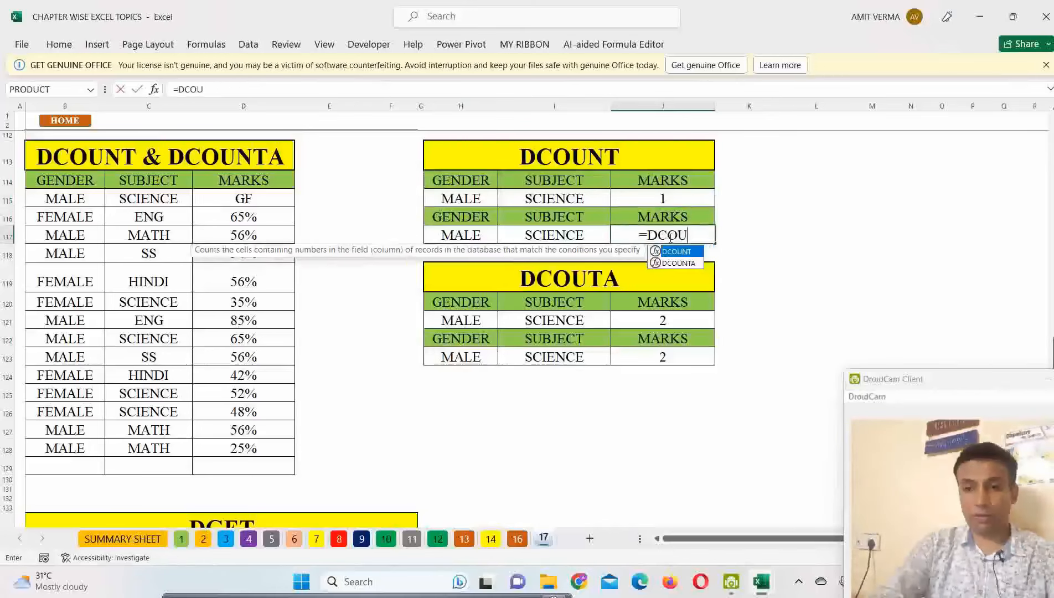
{"action": "key", "text": "Tab"}
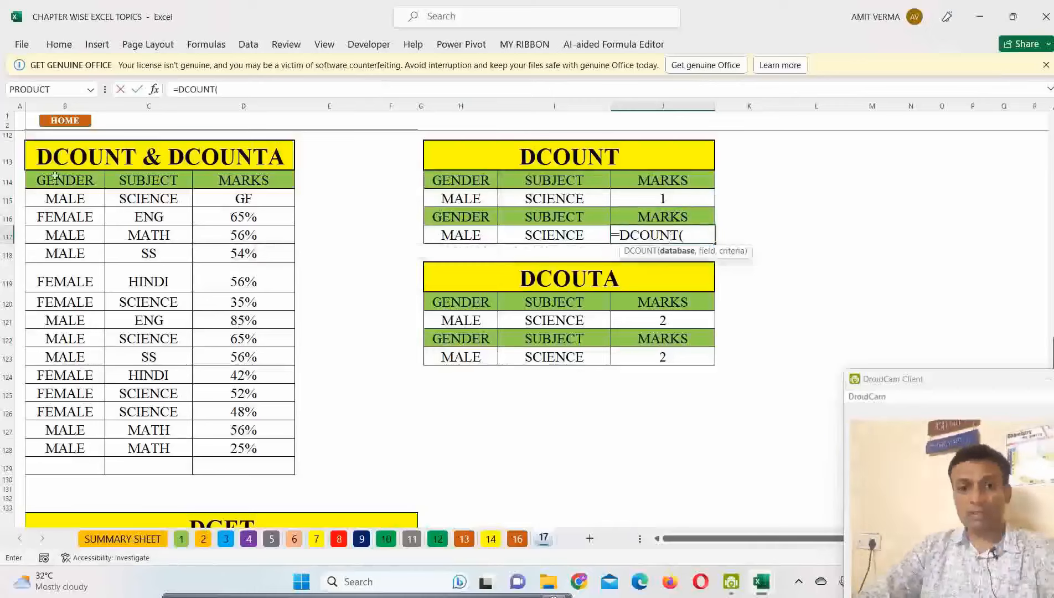
{"action": "left_click_drag", "start_coordinate": [55, 176], "coordinate": [235, 448]}
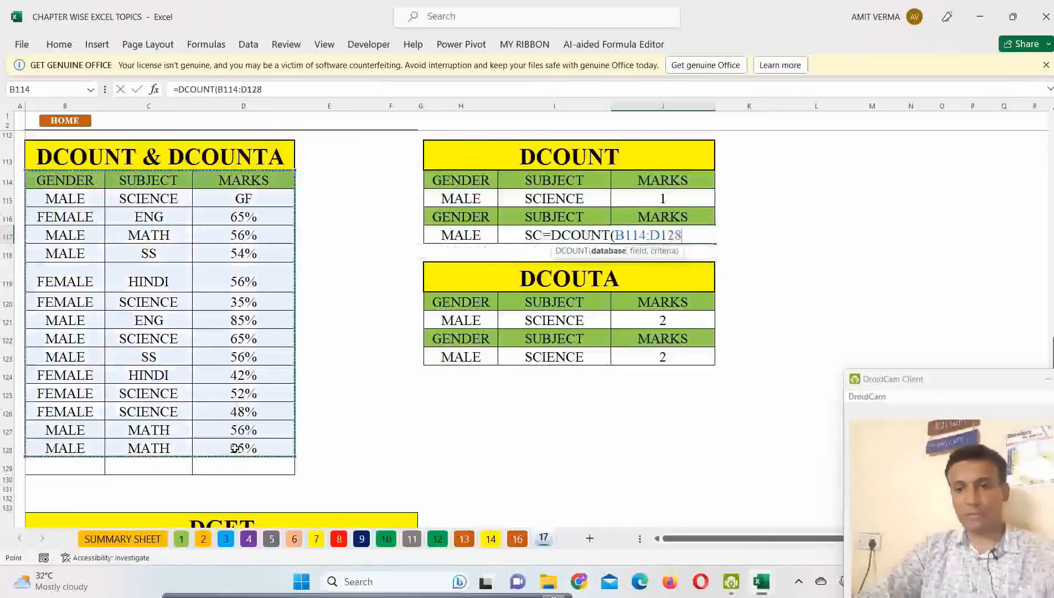
{"action": "key", "text": "F4"}
{"action": "type", "text": ","}
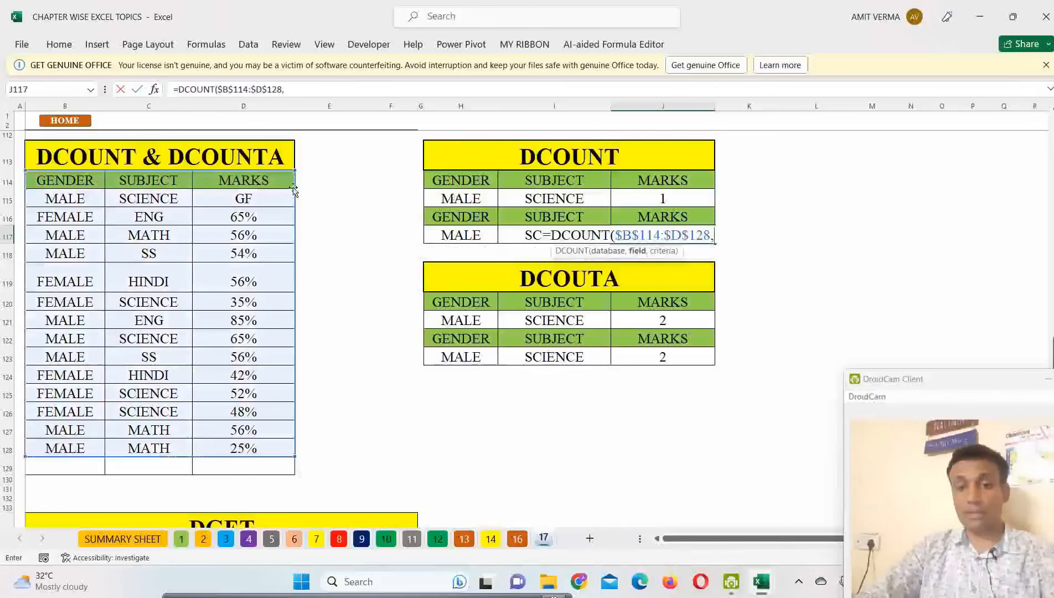
{"action": "left_click", "coordinate": [266, 182]}
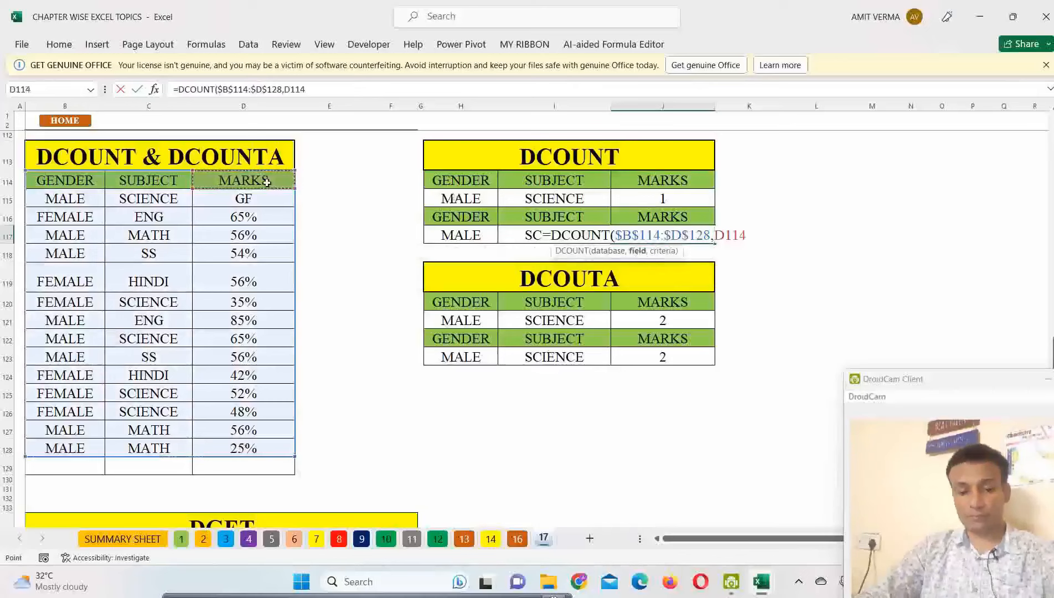
{"action": "key", "text": "F4"}
{"action": "type", "text": ","}
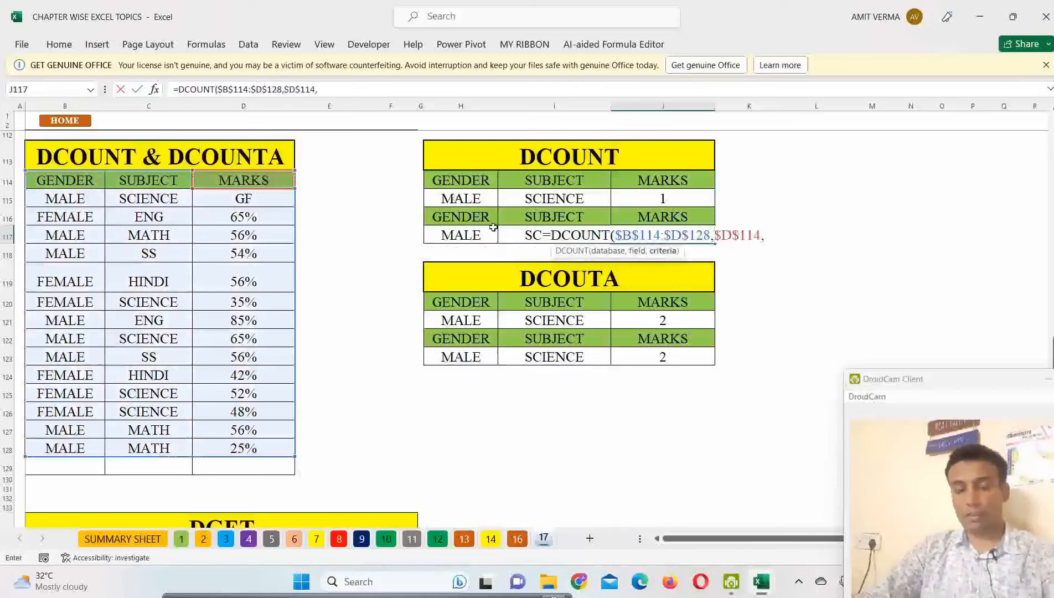
{"action": "left_click_drag", "start_coordinate": [468, 218], "coordinate": [578, 235]}
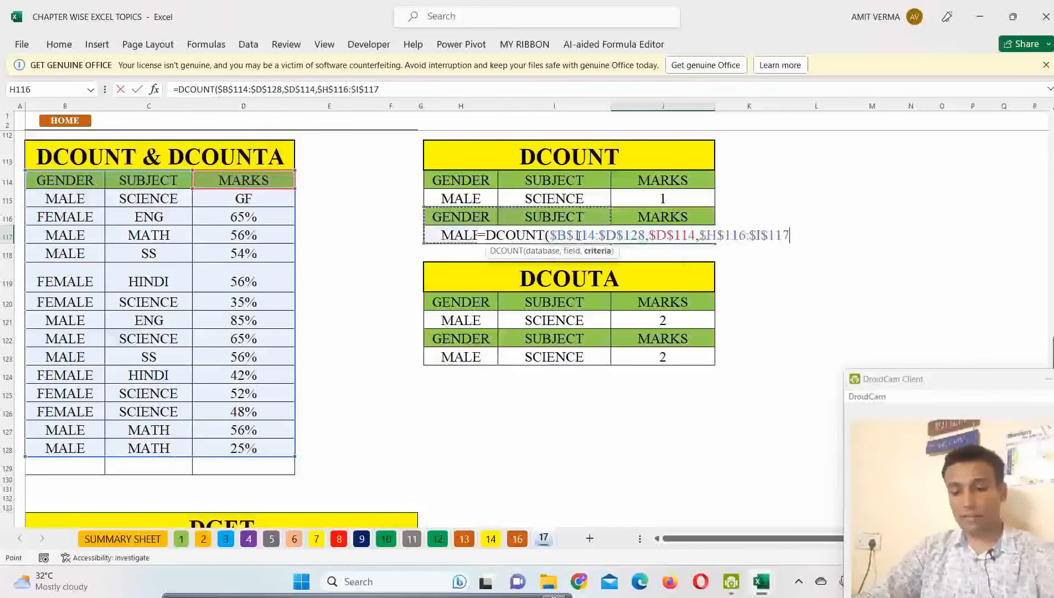
{"action": "type", "text": ")"}
{"action": "key", "text": "Return"}
- Compare the DCOUNT formula in J117 and the subject criterion in I117 with the data table's headers and first record
{"action": "left_click", "coordinate": [695, 236]}
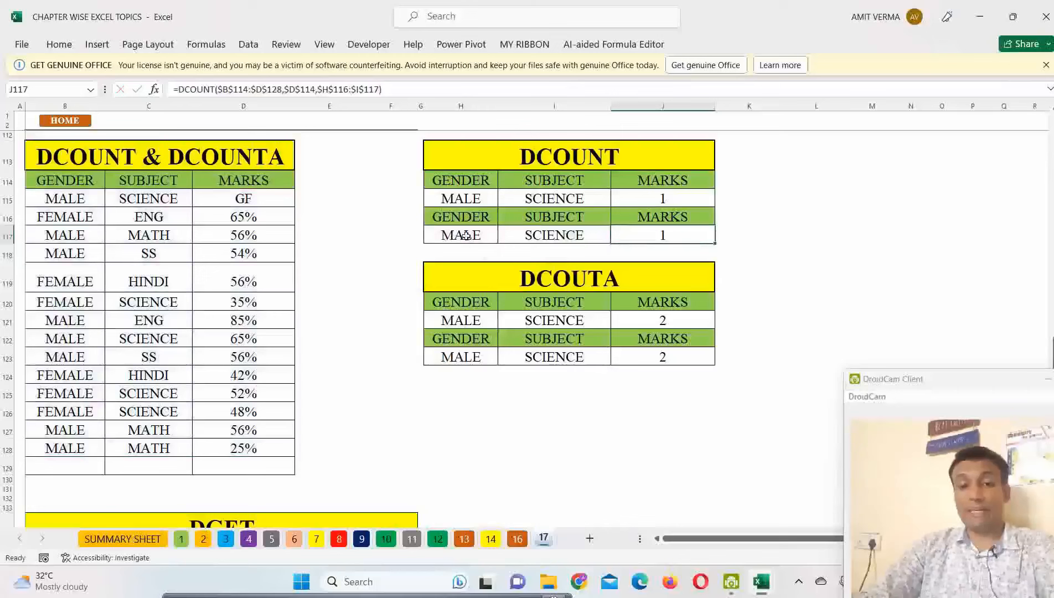
{"action": "left_click", "coordinate": [542, 235]}
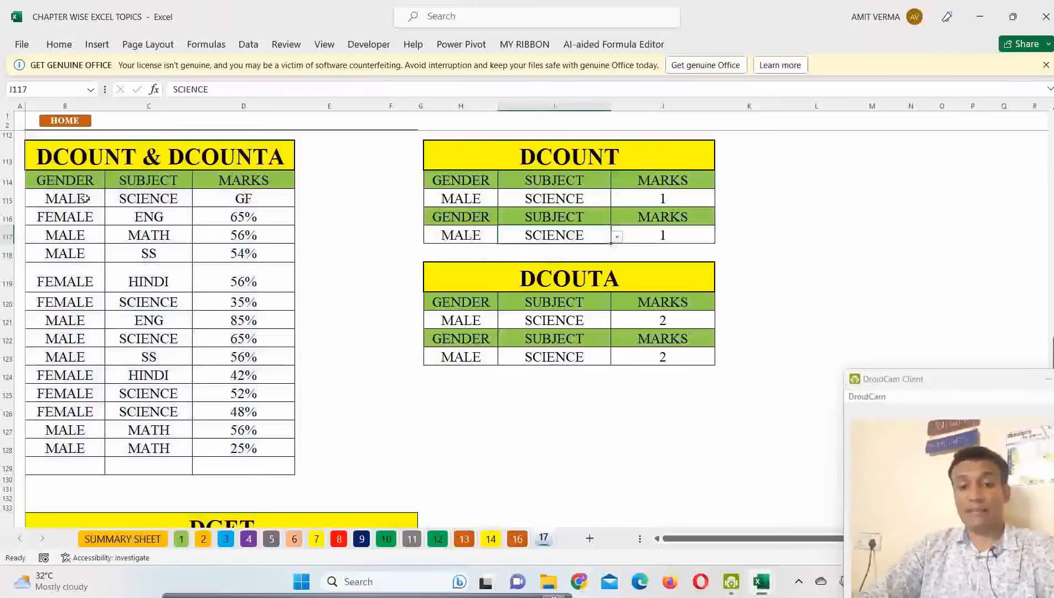
{"action": "left_click_drag", "start_coordinate": [84, 198], "coordinate": [235, 198]}
{"action": "left_click_drag", "start_coordinate": [65, 180], "coordinate": [228, 183]}
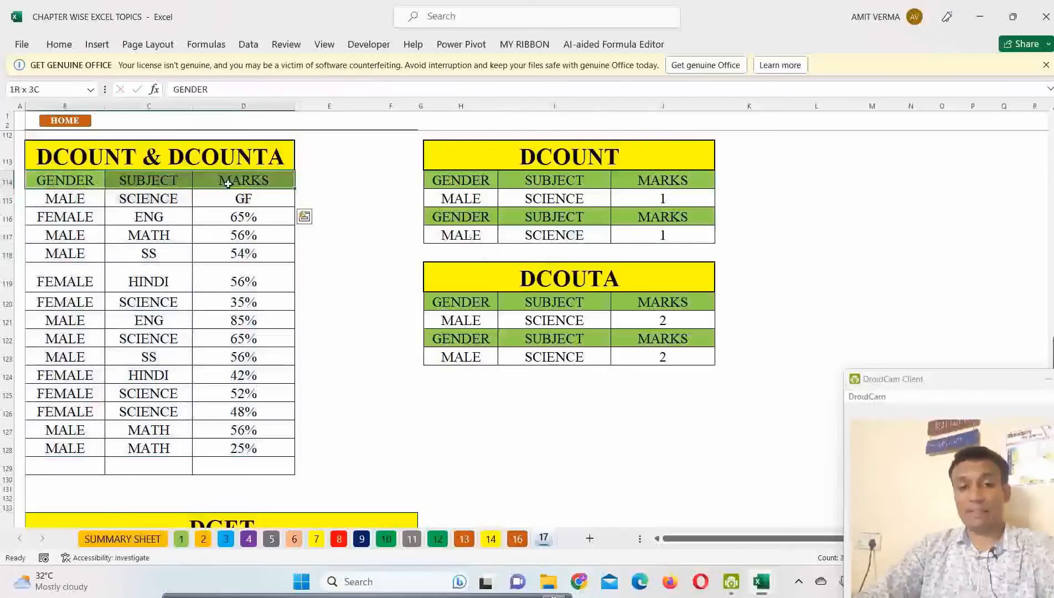
- Clear the conditional formatting rules from the entire sheet
{"action": "key", "text": "alt+d"}
{"action": "key", "text": "Escape"}
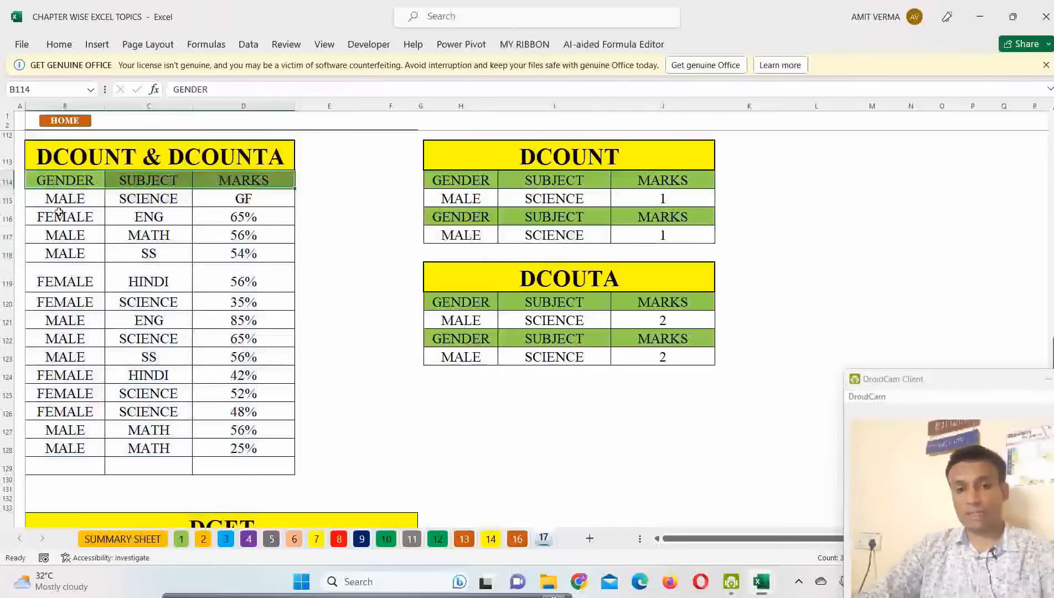
{"action": "key", "text": "ctrl+a"}
{"action": "key", "text": "ctrl+a"}
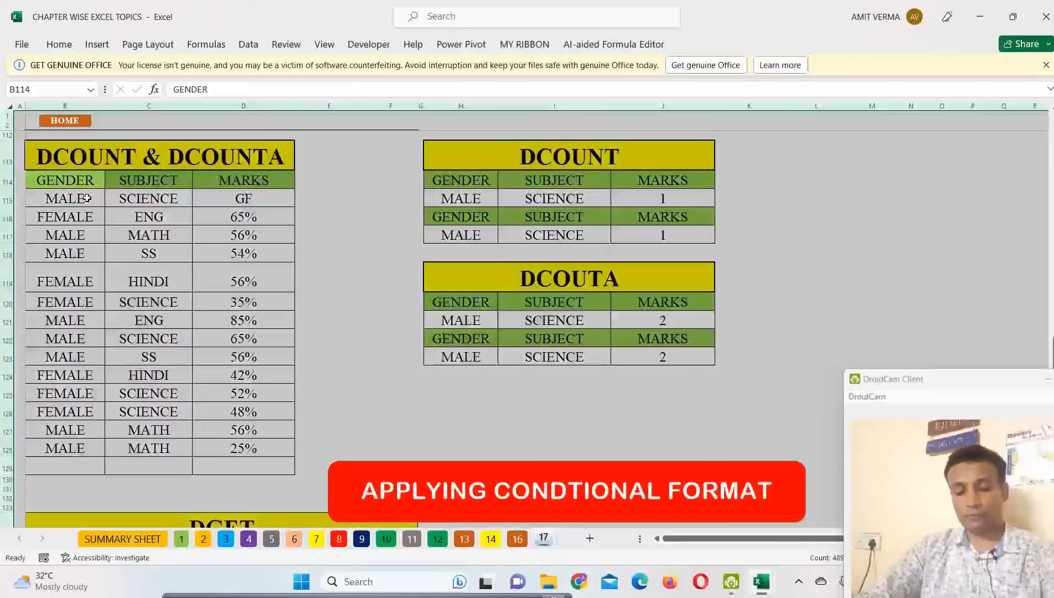
{"action": "left_click", "coordinate": [59, 45]}
{"action": "left_click", "coordinate": [628, 89]}
{"action": "mouse_move", "coordinate": [686, 306]}
{"action": "left_click", "coordinate": [748, 327]}
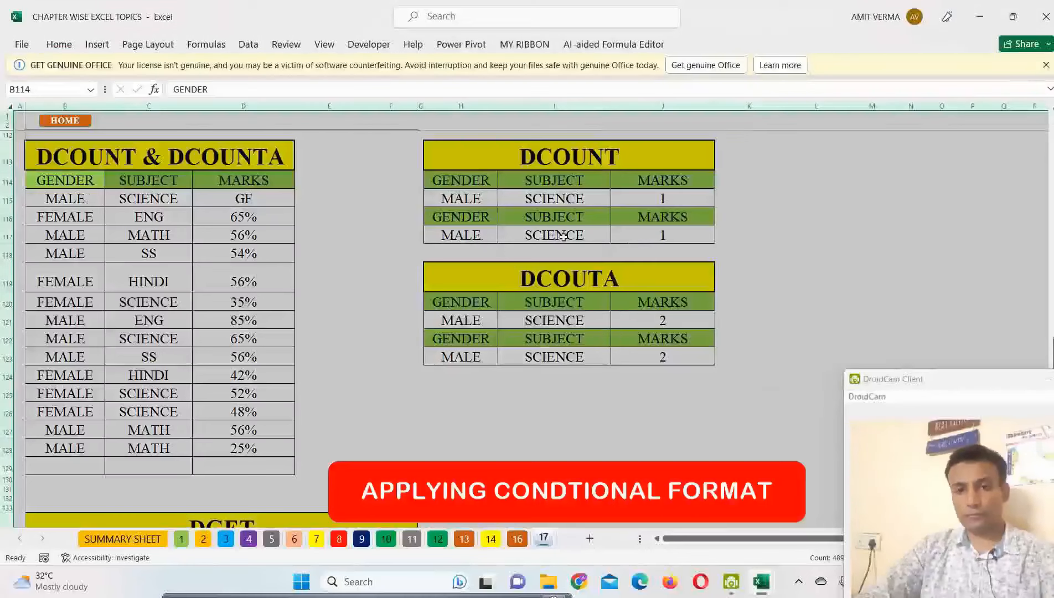
- Create a new formula-based conditional formatting rule for the records in B115:D128
{"action": "left_click", "coordinate": [560, 235]}
{"action": "left_click_drag", "start_coordinate": [40, 196], "coordinate": [276, 449]}
{"action": "left_click", "coordinate": [60, 44]}
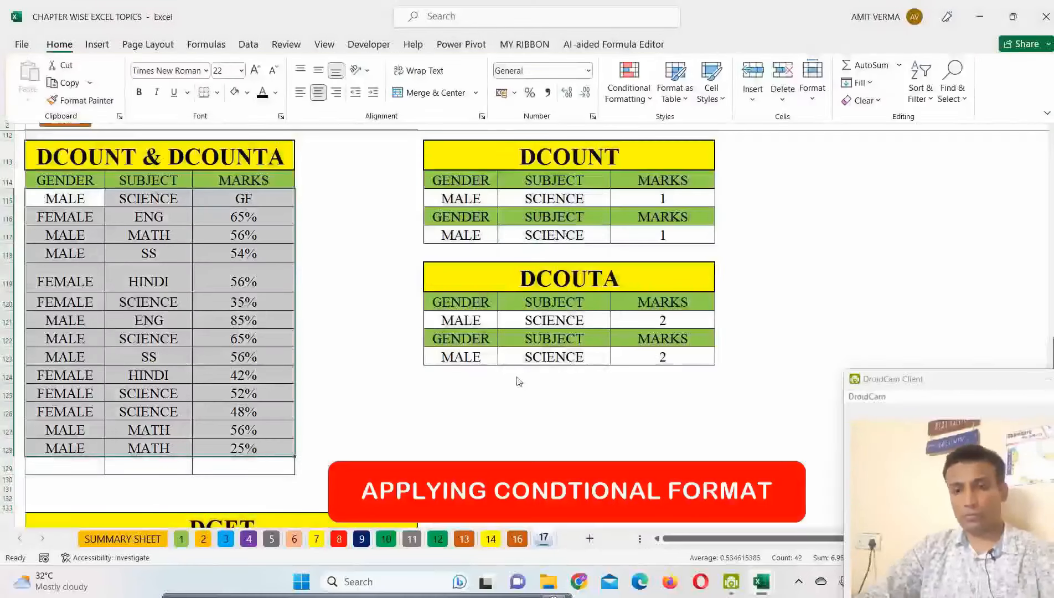
{"action": "left_click", "coordinate": [629, 89]}
{"action": "mouse_move", "coordinate": [673, 302]}
{"action": "left_click", "coordinate": [649, 287]}
{"action": "left_click", "coordinate": [494, 388]}
{"action": "left_click_drag", "start_coordinate": [541, 278], "coordinate": [797, 151]}
{"action": "left_click", "coordinate": [760, 305]}
- Enter the rule formula =AND($B115=$H$117,$C115=$I$117) to match gender and subject
{"action": "type", "text": "=AND("}
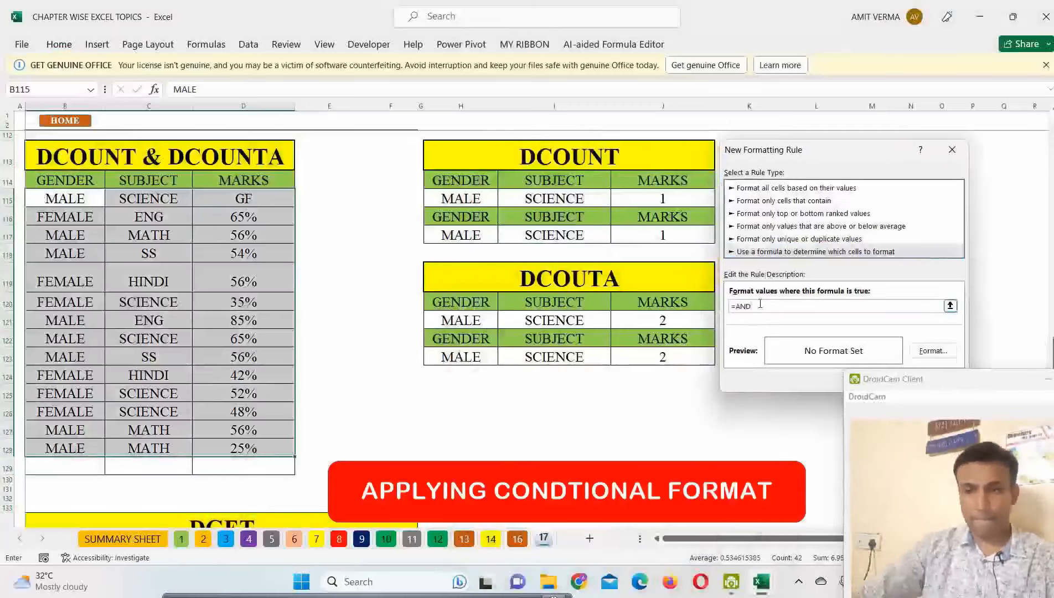
{"action": "left_click", "coordinate": [72, 198]}
{"action": "key", "text": "F4"}
{"action": "key", "text": "F4"}
{"action": "type", "text": "="}
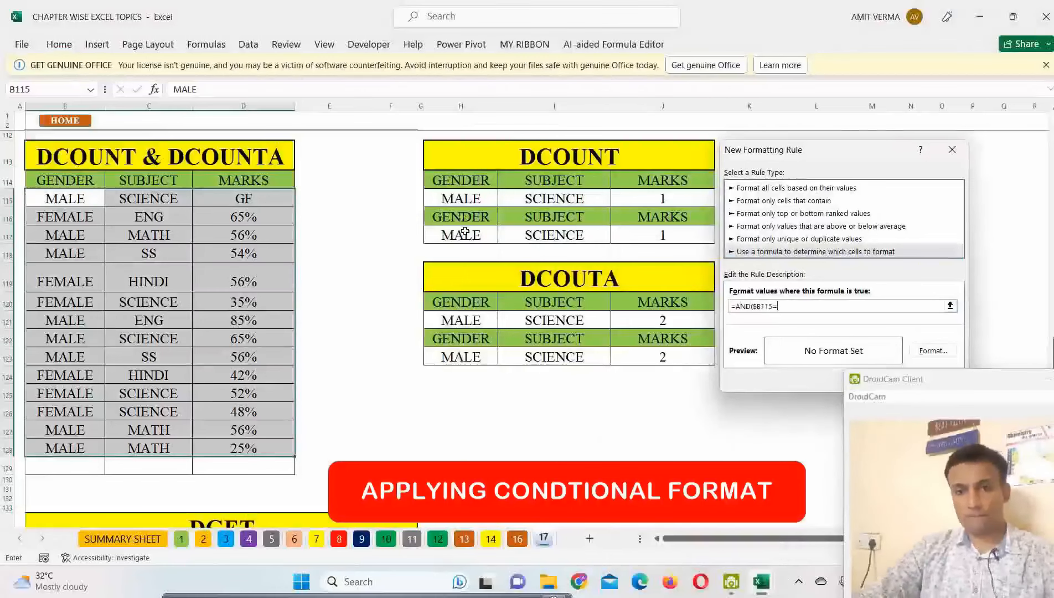
{"action": "left_click", "coordinate": [464, 231]}
{"action": "type", "text": ","}
{"action": "left_click", "coordinate": [171, 198]}
{"action": "key", "text": "F4"}
{"action": "key", "text": "F4"}
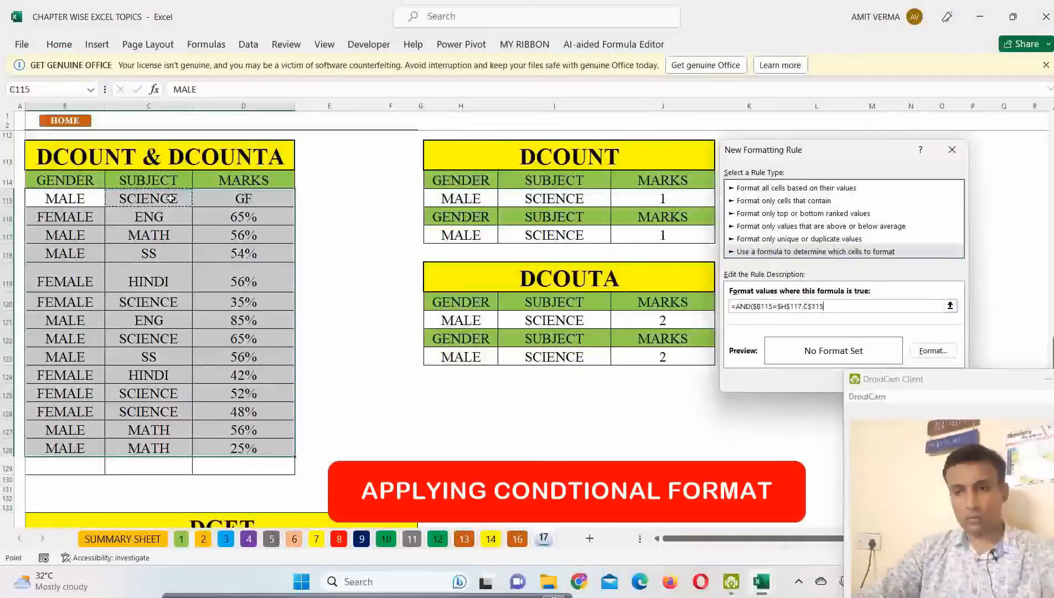
{"action": "key", "text": "F4"}
{"action": "type", "text": "="}
{"action": "left_click", "coordinate": [559, 234]}
{"action": "type", "text": ")"}
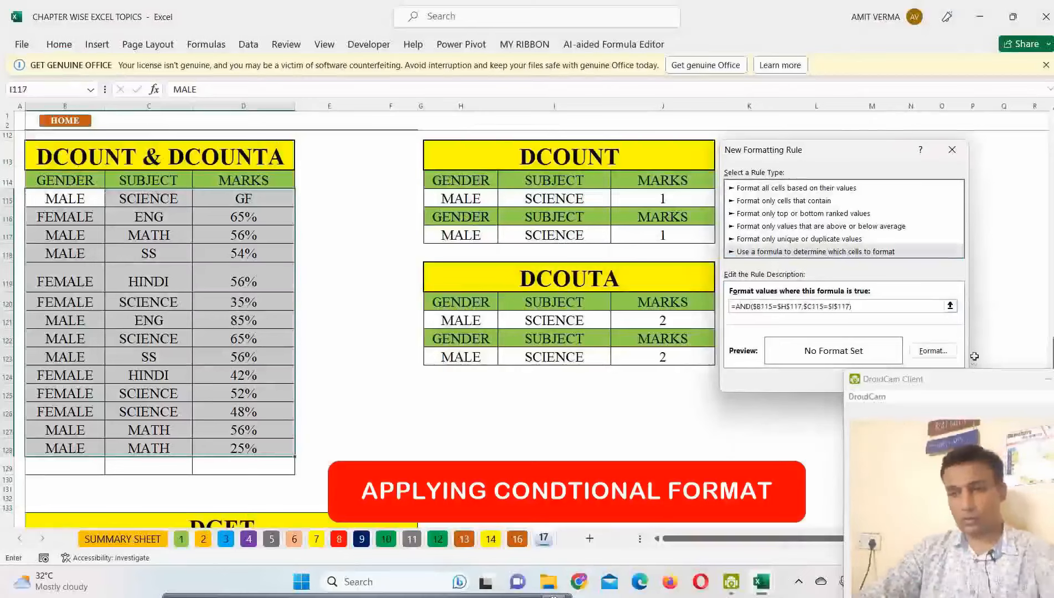
- Format the matching records with a white font and red fill, and apply the rule
{"action": "left_click", "coordinate": [933, 350]}
{"action": "left_click", "coordinate": [507, 222]}
{"action": "left_click", "coordinate": [717, 348]}
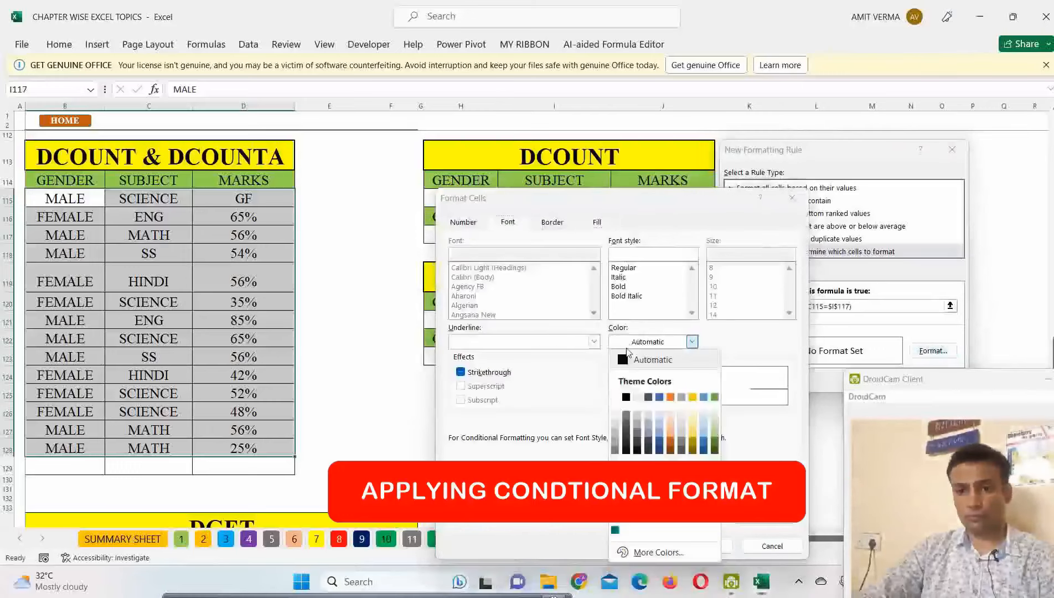
{"action": "left_click", "coordinate": [620, 394]}
{"action": "left_click", "coordinate": [702, 545]}
{"action": "left_click", "coordinate": [880, 379]}
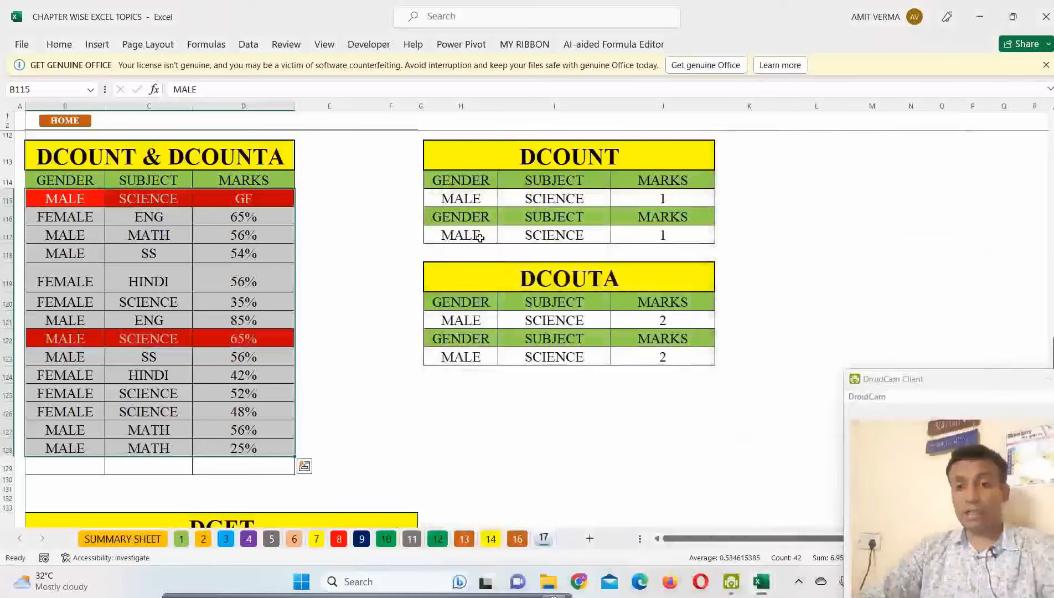
- Check the DCOUNT formula in J117 and the mark in D122, and set the mark in D115 to 65%
{"action": "left_click", "coordinate": [695, 234]}
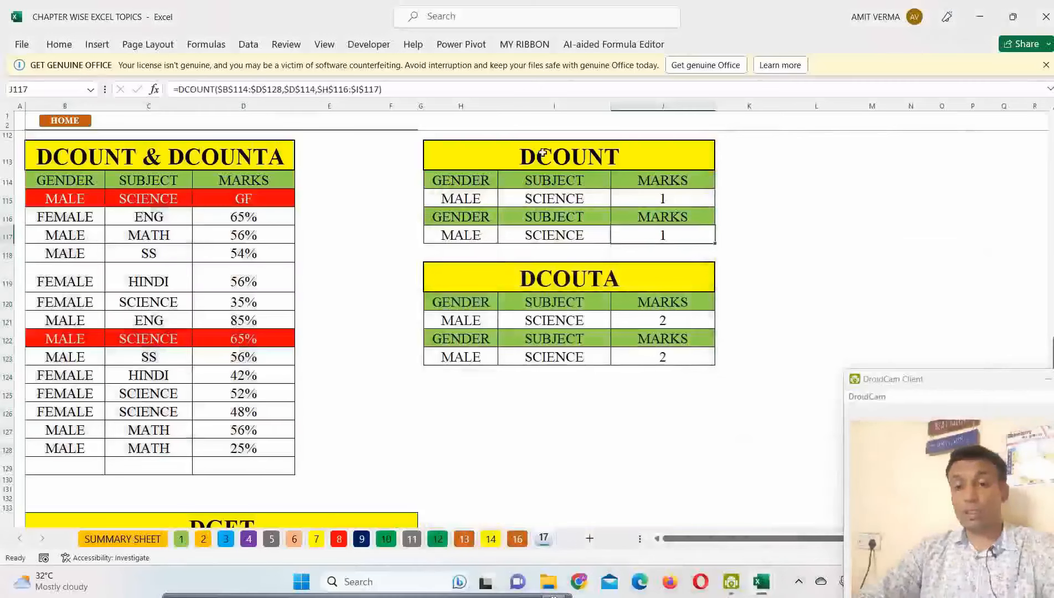
{"action": "left_click", "coordinate": [256, 344]}
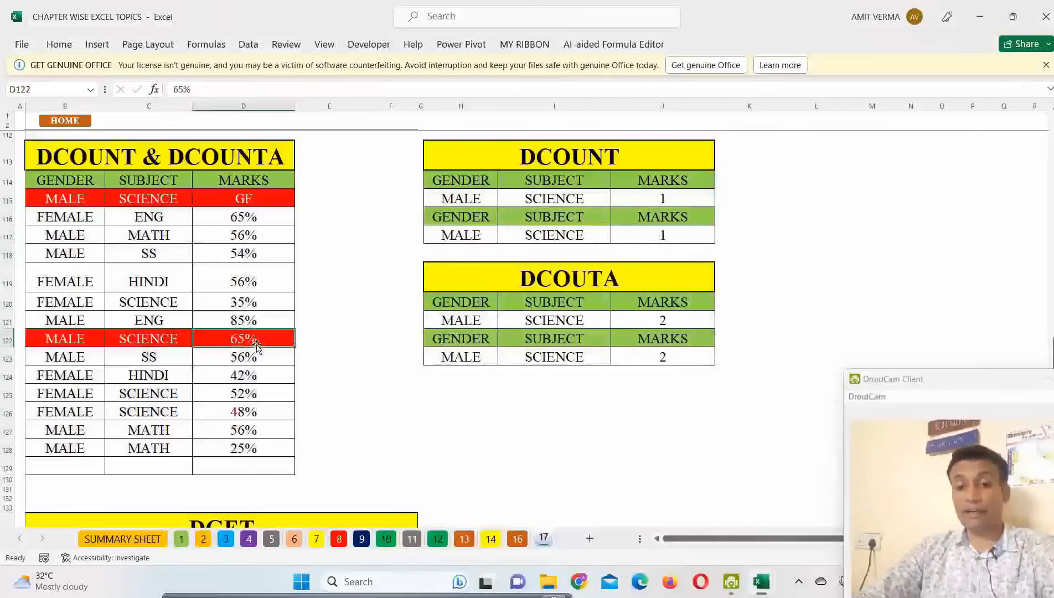
{"action": "left_click", "coordinate": [253, 203]}
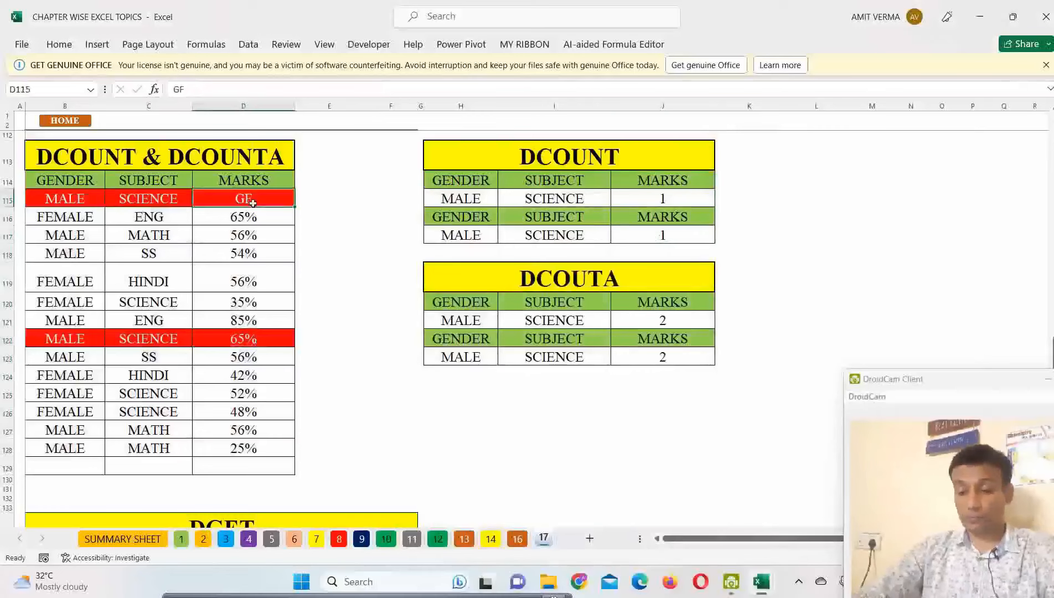
{"action": "type", "text": "65%"}
{"action": "key", "text": "Return"}
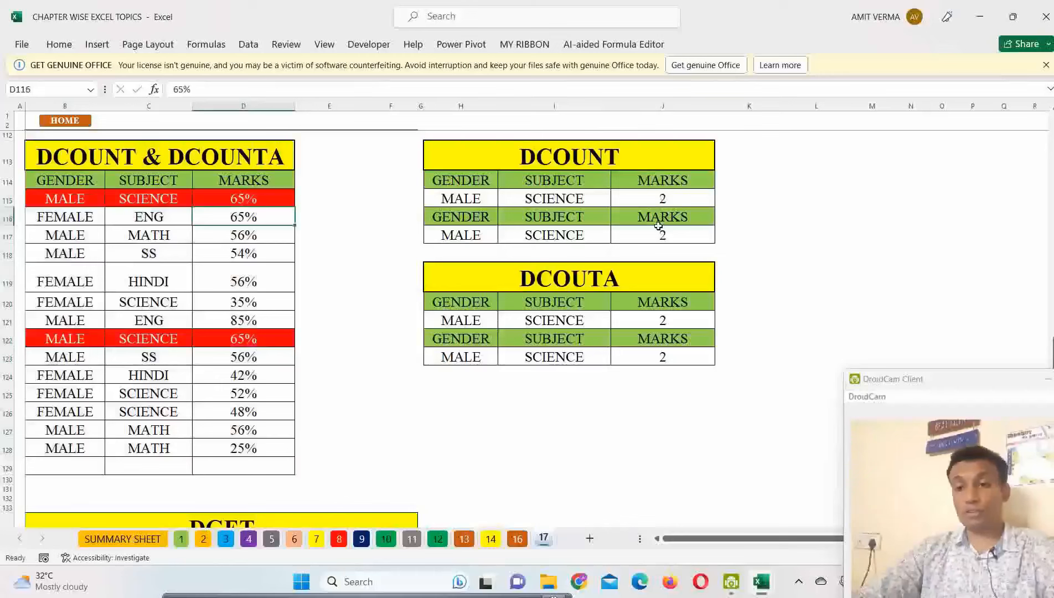
- Set the mark in D115 to the text value A
{"action": "left_click", "coordinate": [234, 198]}
{"action": "type", "text": "A"}
{"action": "key", "text": "Return"}
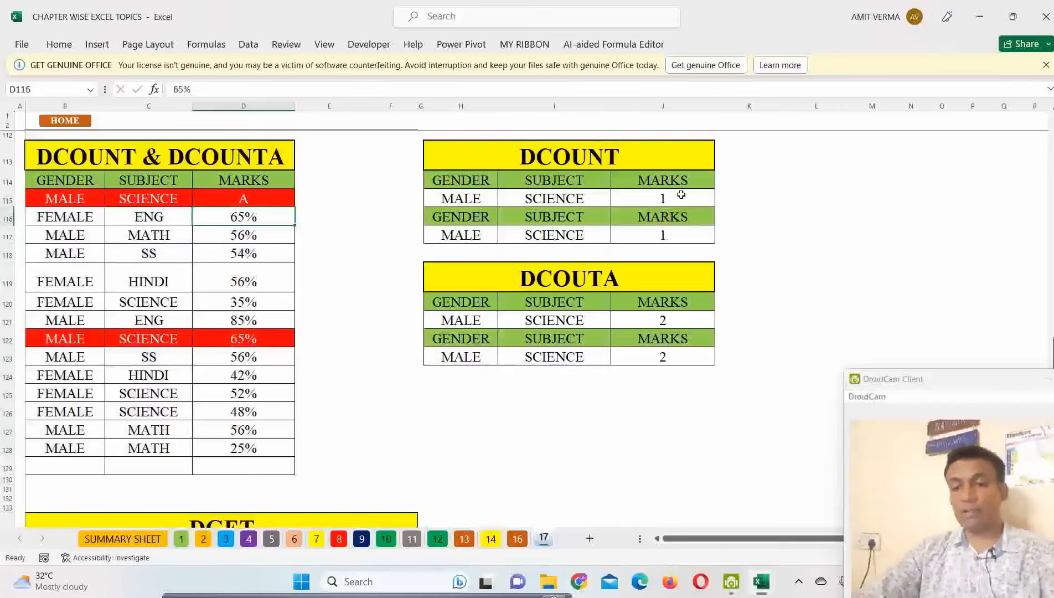
- Check the mark in D122 and set the mark in D115 to A0
{"action": "left_click", "coordinate": [256, 342]}
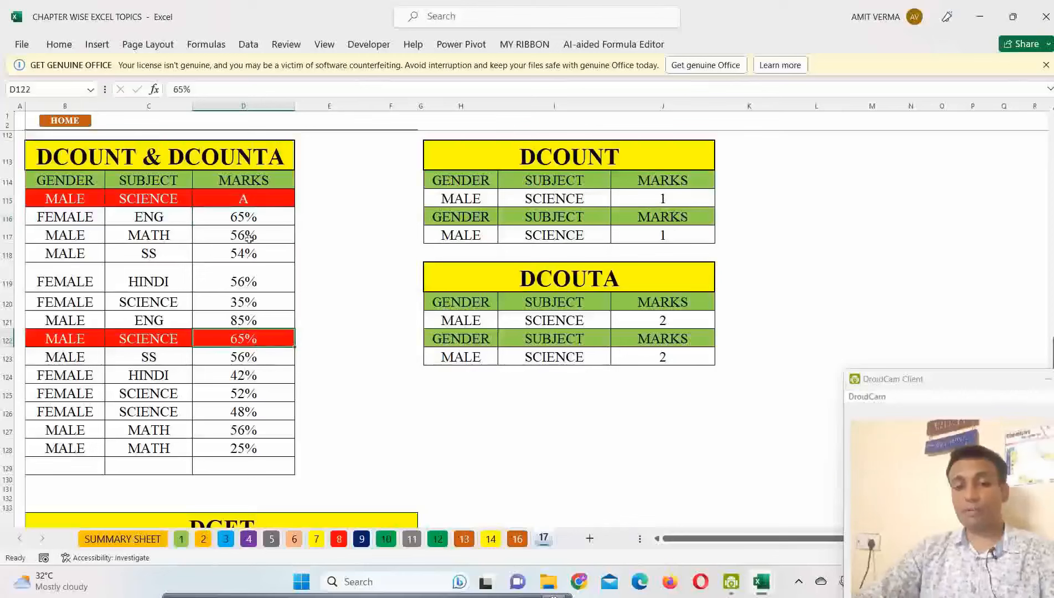
{"action": "left_click", "coordinate": [255, 204]}
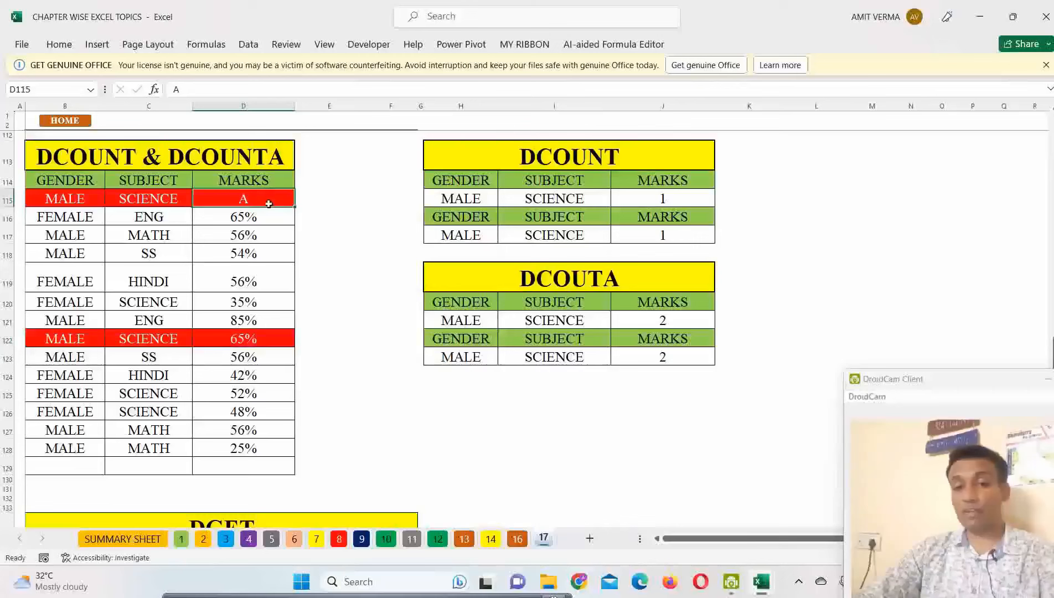
{"action": "type", "text": "A0"}
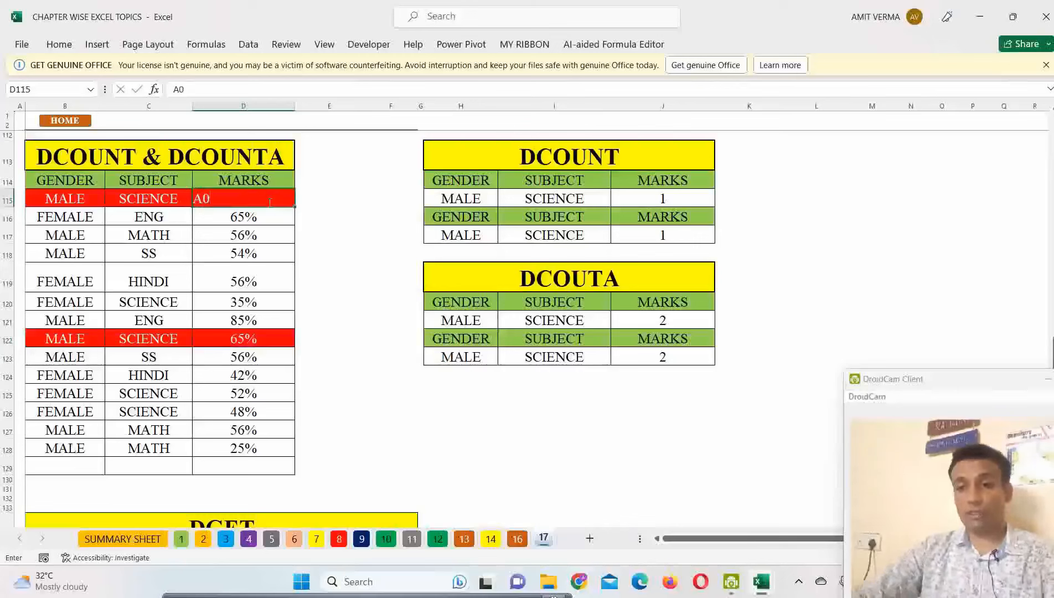
{"action": "key", "text": "Return"}
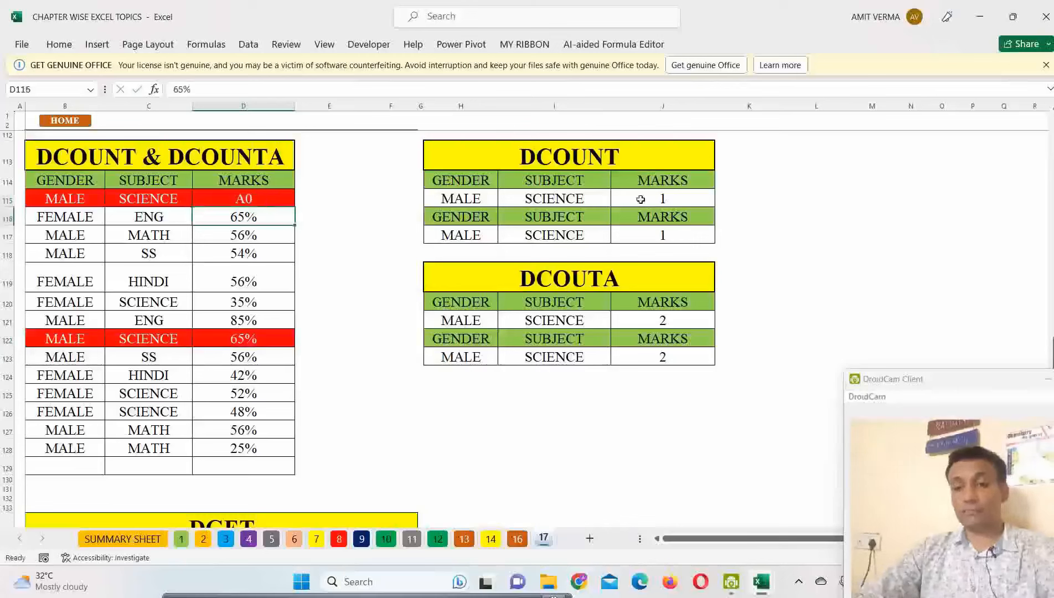
- Clear the DCOUNTA result in J123, and check the records in B115:D129 and the DCOUNT formula in J117
{"action": "left_click", "coordinate": [685, 356]}
{"action": "key", "text": "Delete"}
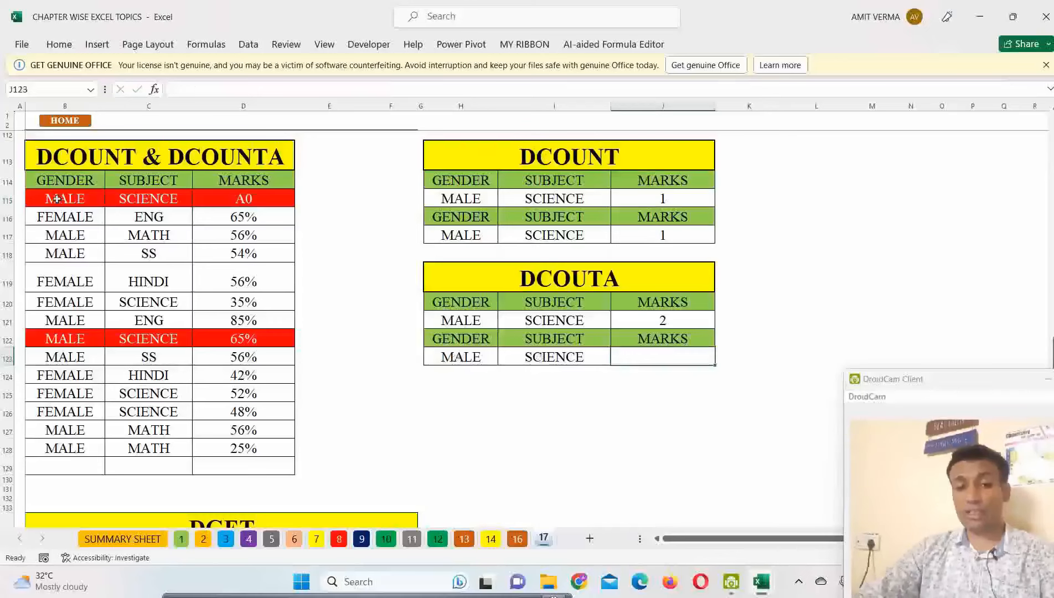
{"action": "left_click_drag", "start_coordinate": [57, 199], "coordinate": [258, 466]}
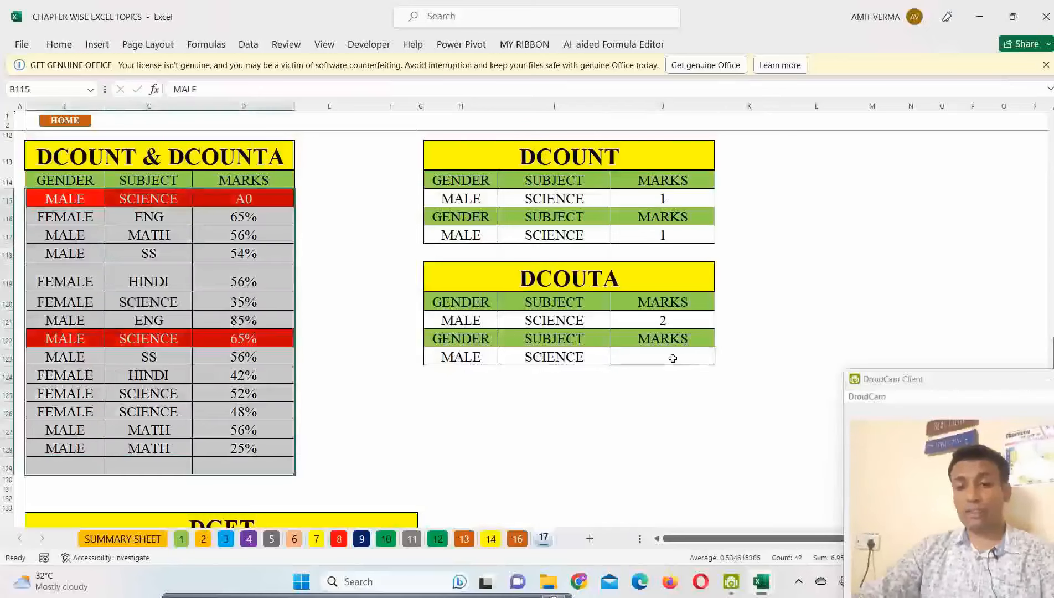
{"action": "left_click", "coordinate": [666, 234]}
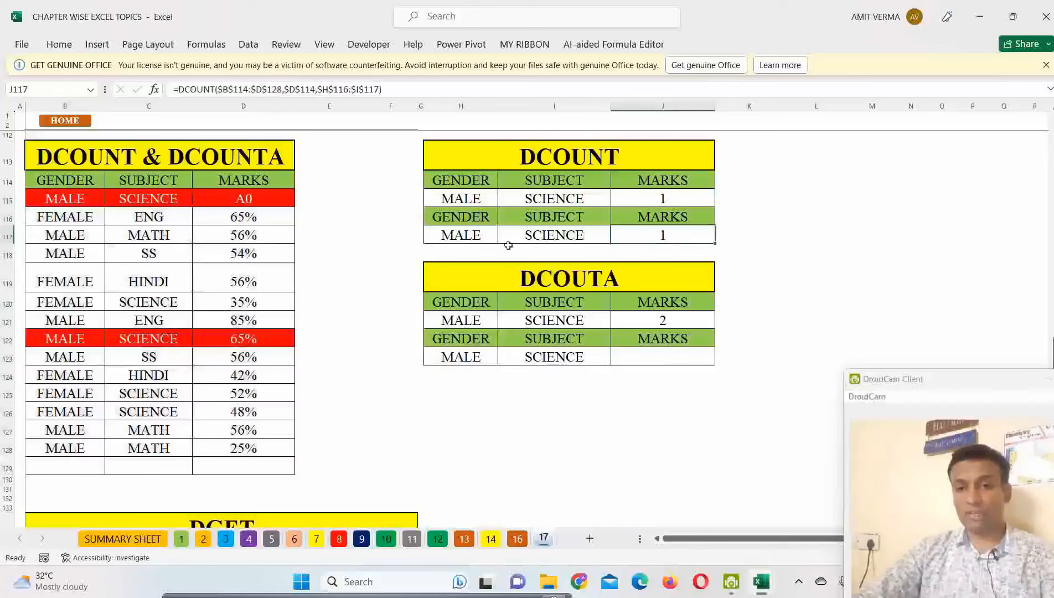
- Enter the formula =DCOUNTA($B$114:$D$128,$D$114,$H$116:$I$117) in J118, below the DCOUNT result
{"action": "left_click", "coordinate": [667, 253]}
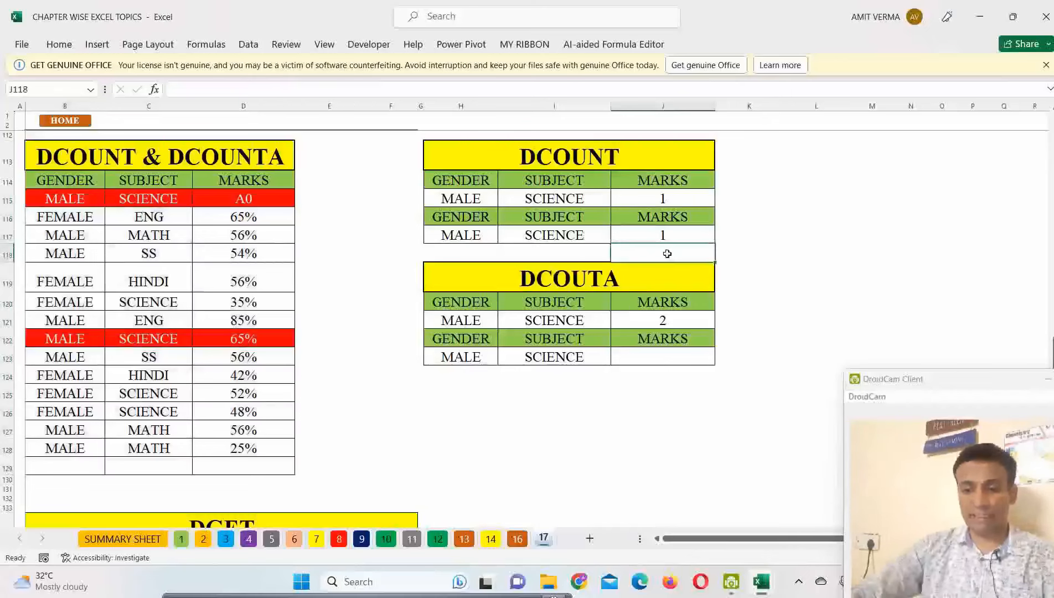
{"action": "type", "text": "=DCOUNT"}
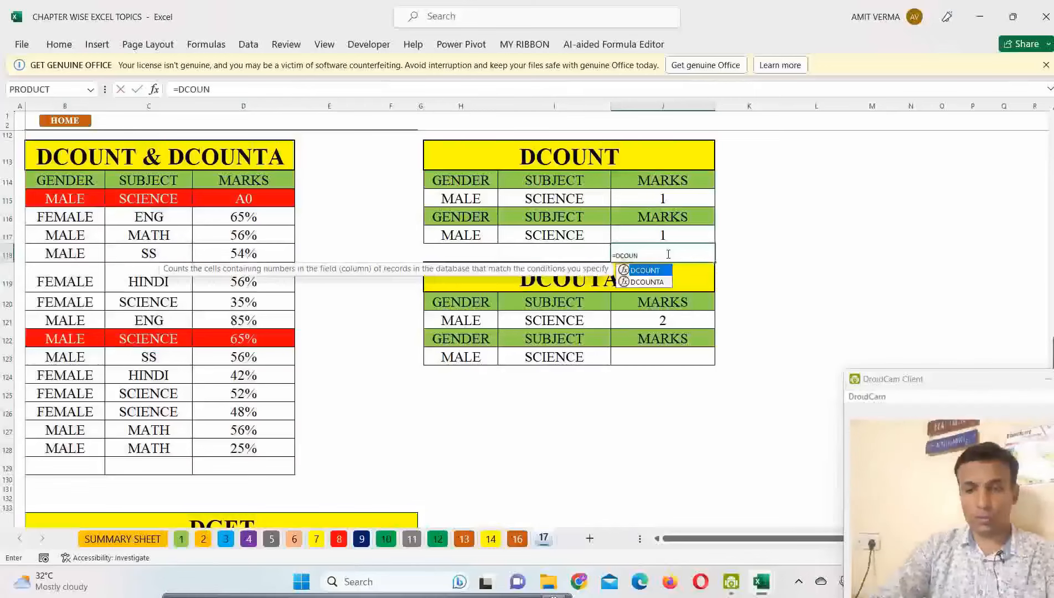
{"action": "double_click", "coordinate": [646, 282]}
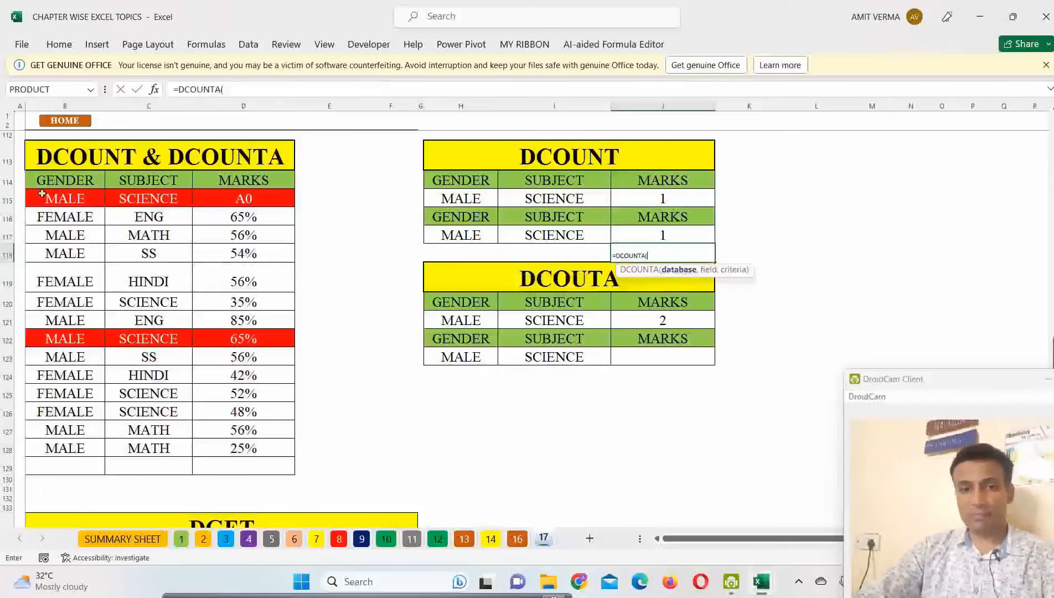
{"action": "left_click_drag", "start_coordinate": [54, 182], "coordinate": [229, 452]}
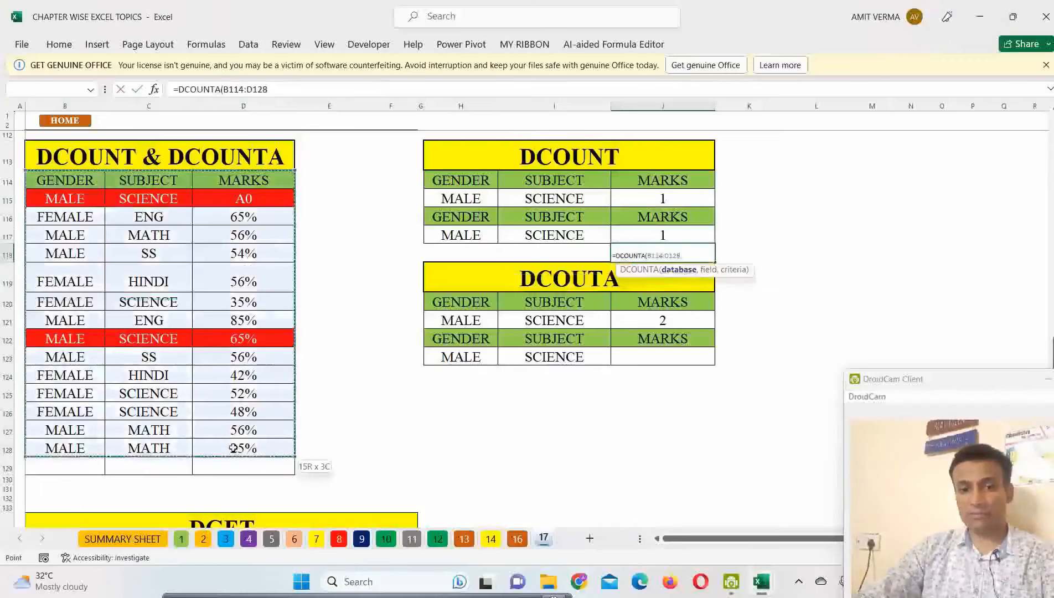
{"action": "key", "text": "F4"}
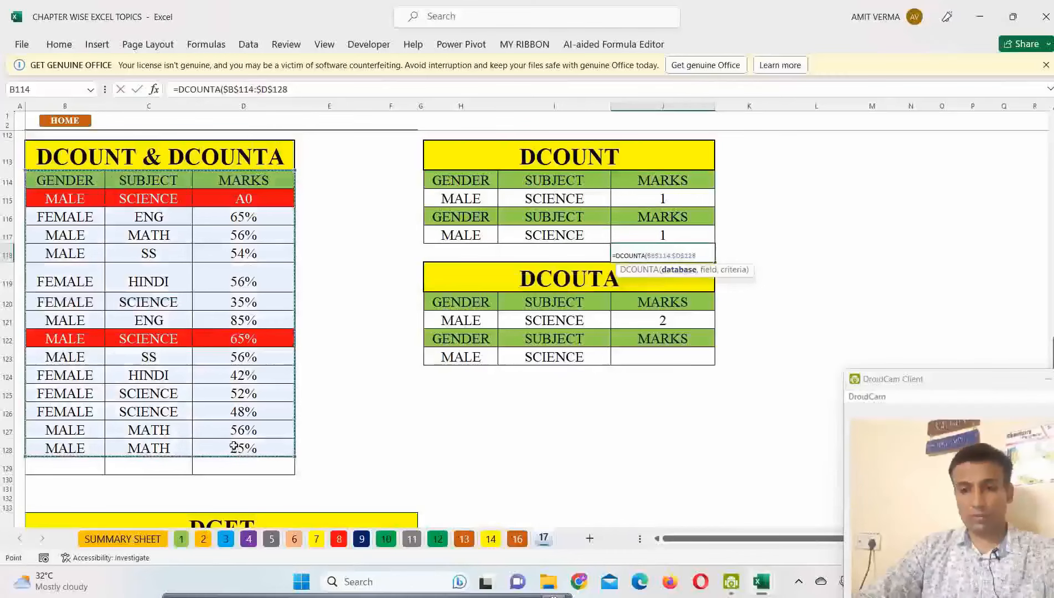
{"action": "type", "text": ","}
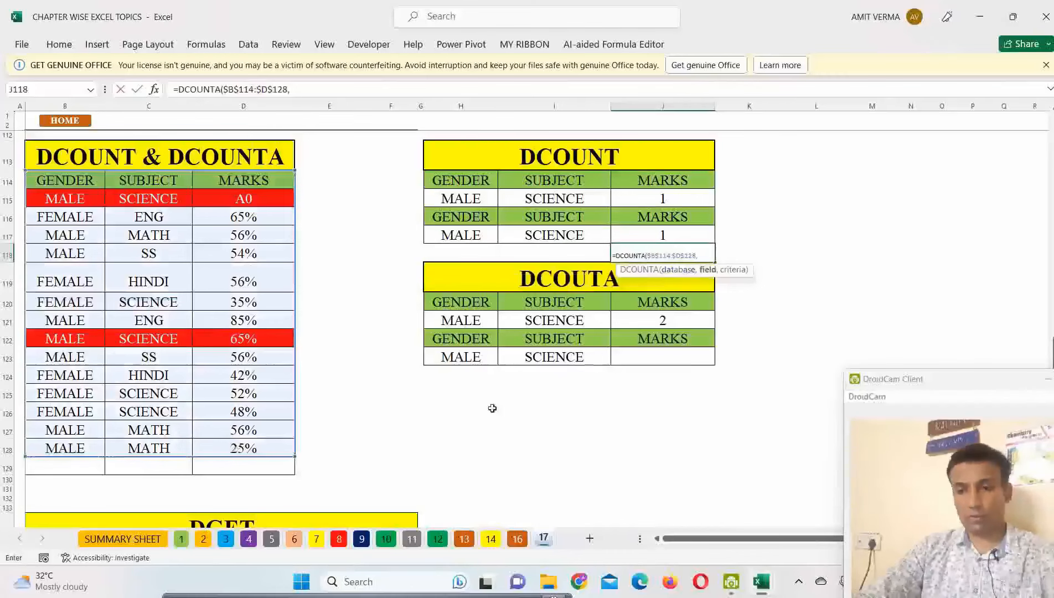
{"action": "left_click", "coordinate": [230, 181]}
{"action": "key", "text": "F4"}
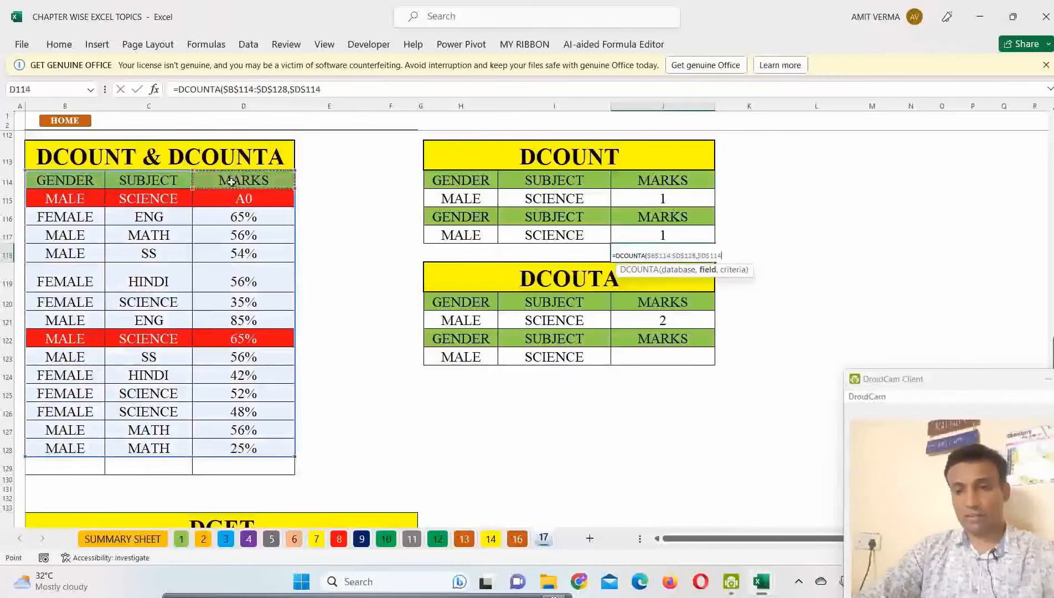
{"action": "type", "text": ","}
{"action": "left_click_drag", "start_coordinate": [461, 216], "coordinate": [553, 236]}
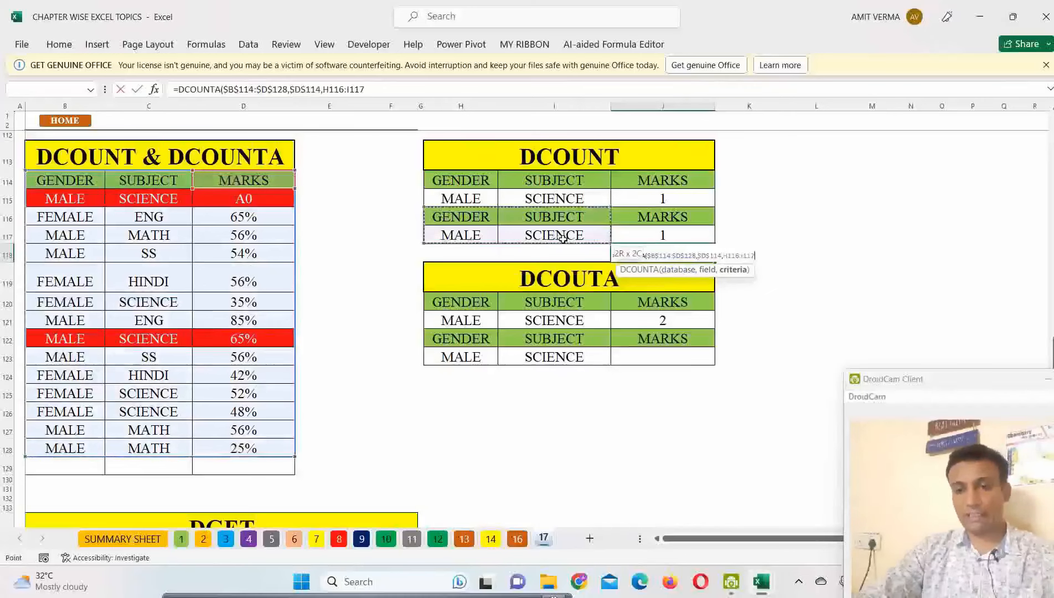
{"action": "key", "text": "F4"}
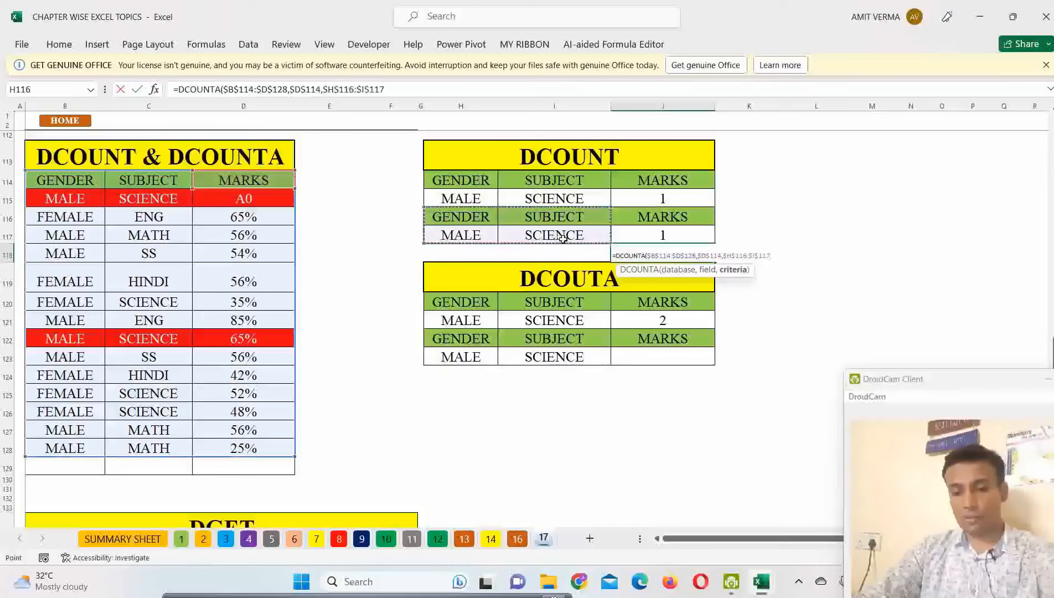
{"action": "key", "text": "Return"}
- Copy the cell formatting of J117 to the DCOUNTA result in J118
{"action": "left_click", "coordinate": [695, 257]}
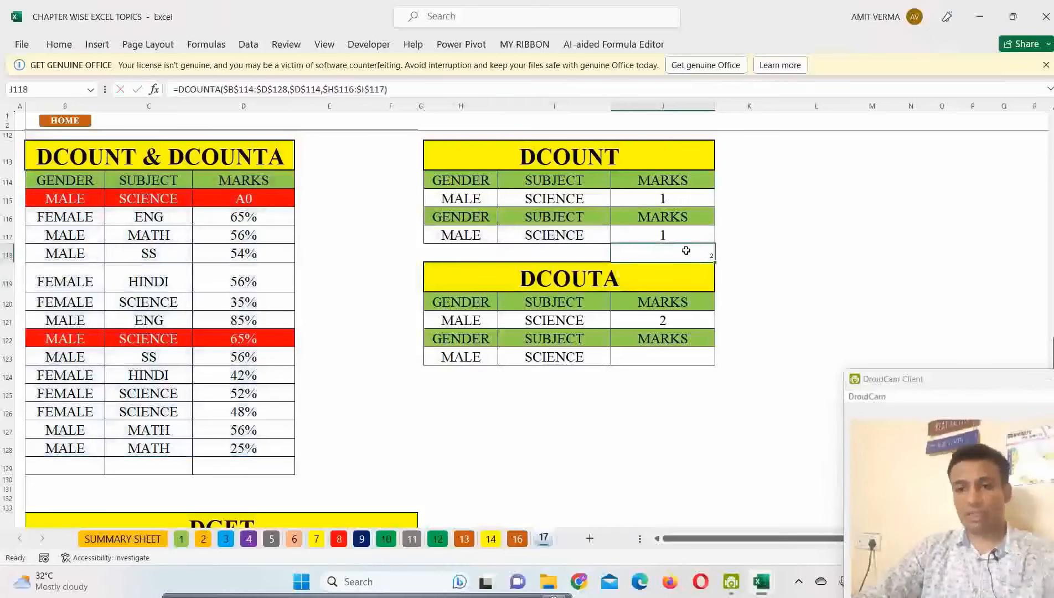
{"action": "left_click", "coordinate": [680, 235]}
{"action": "left_click", "coordinate": [677, 252]}
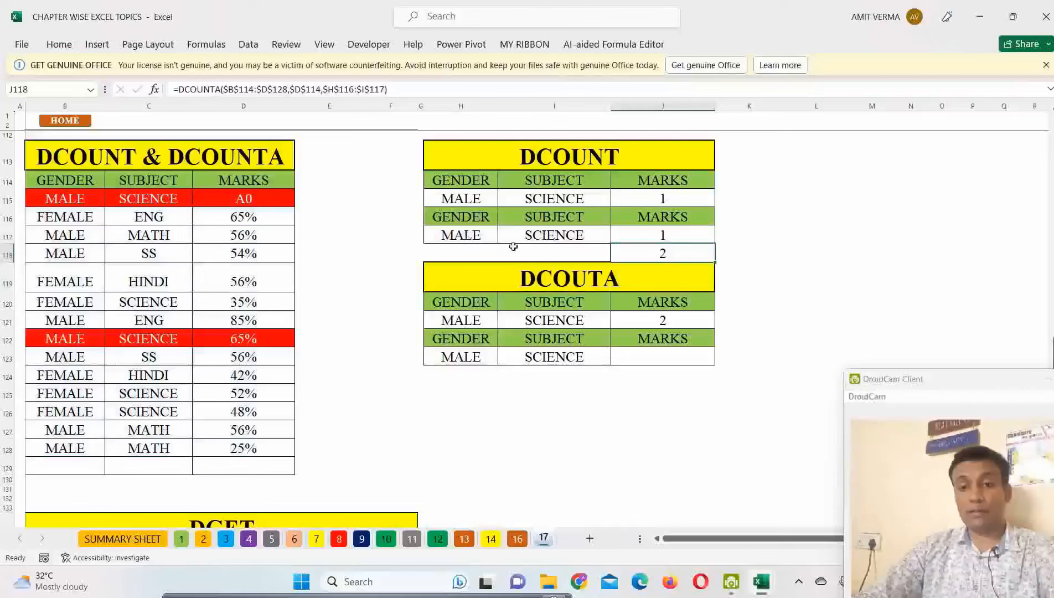
- Clear the mark in D115 to test the DCOUNTA result in J118, and re-enter A0 as the mark
{"action": "left_click", "coordinate": [227, 199]}
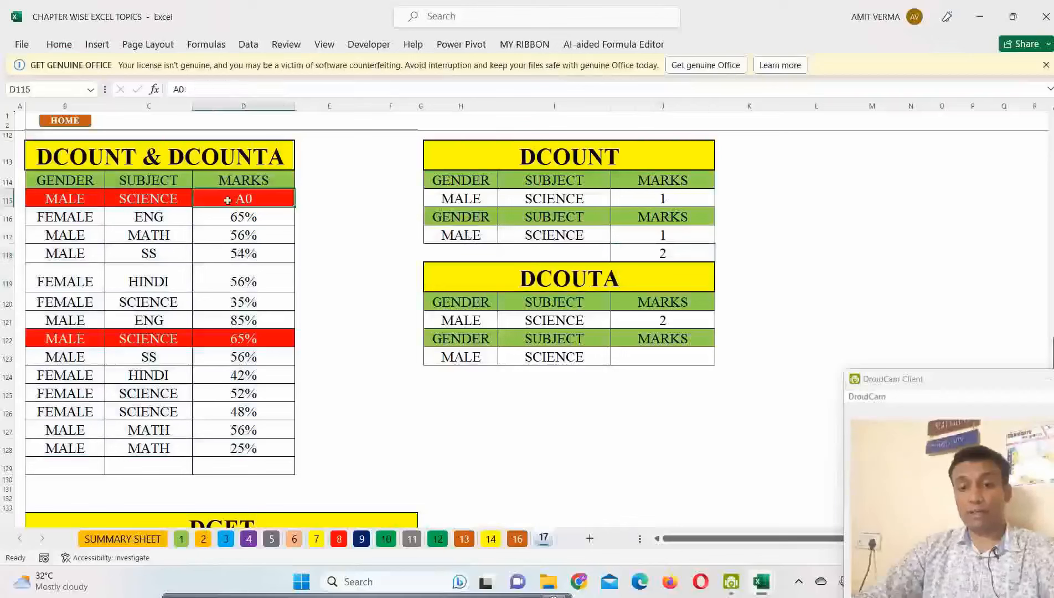
{"action": "left_click", "coordinate": [263, 338]}
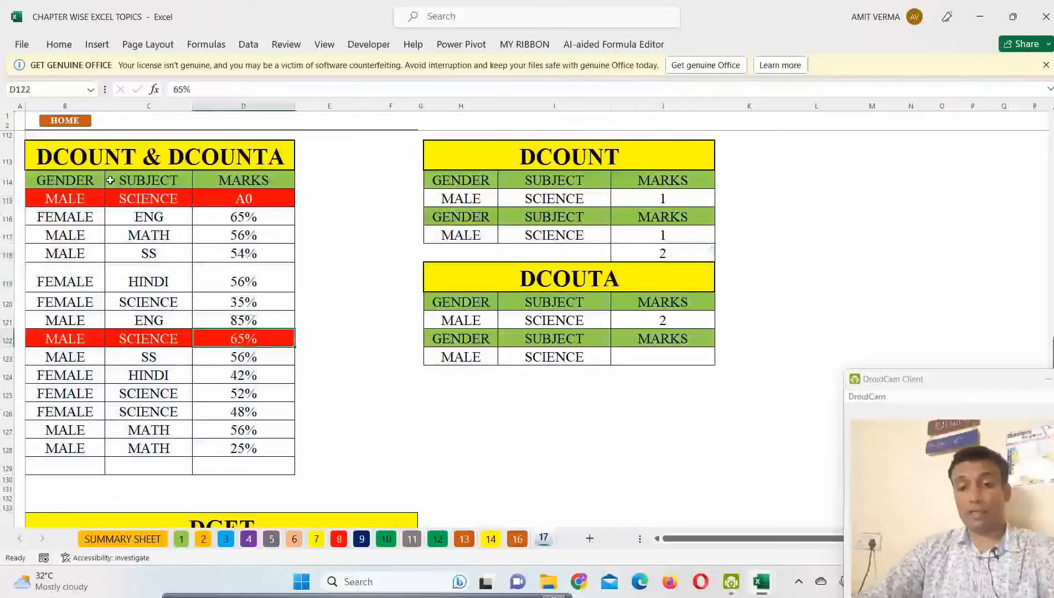
{"action": "left_click", "coordinate": [263, 199]}
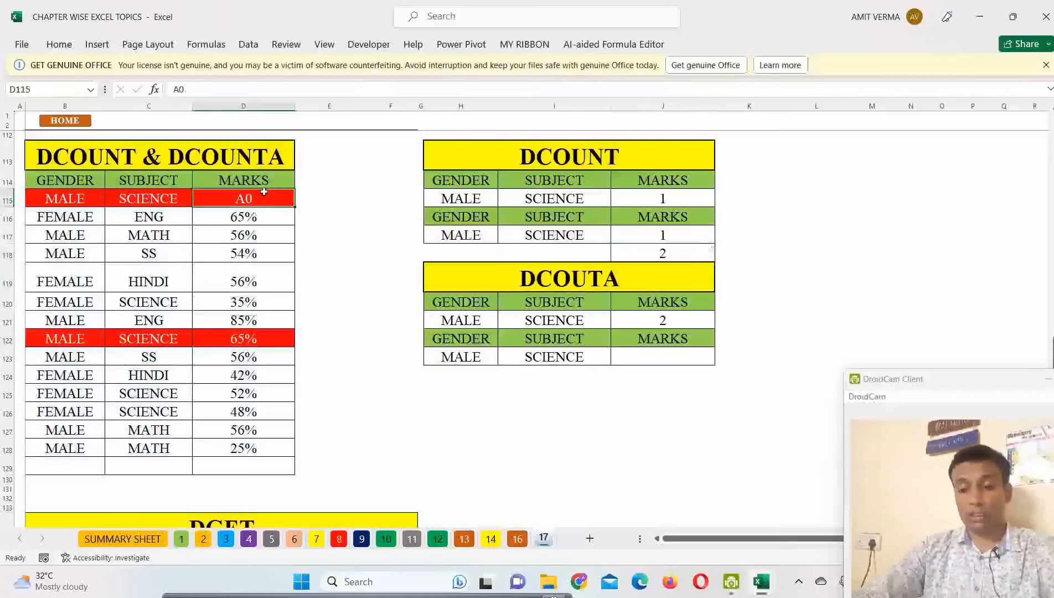
{"action": "key", "text": "Delete"}
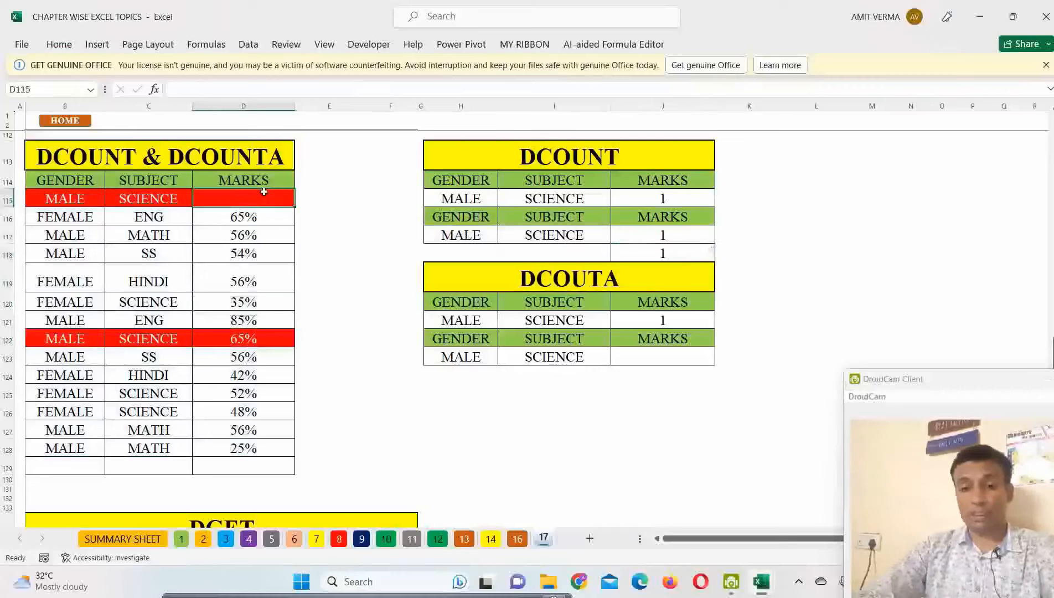
{"action": "left_click", "coordinate": [697, 256]}
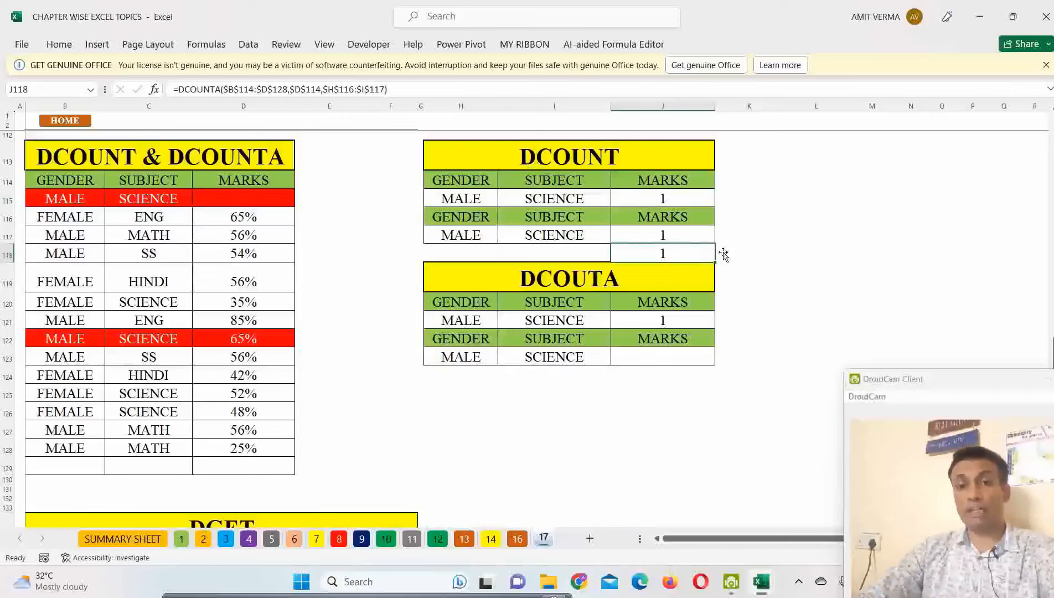
{"action": "left_click", "coordinate": [218, 198]}
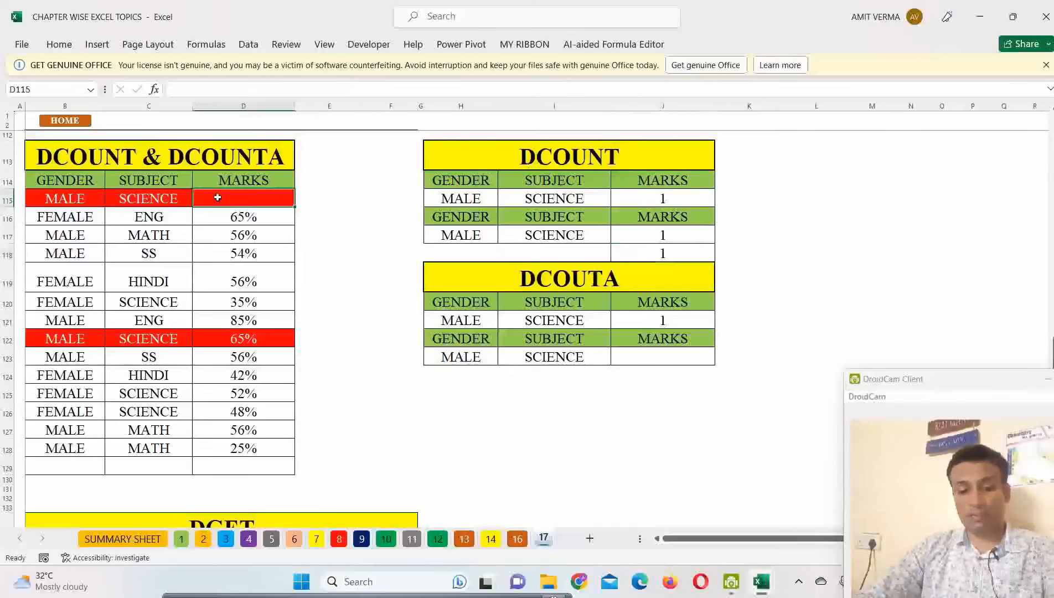
{"action": "type", "text": "A0"}
{"action": "key", "text": "Return"}
{"action": "left_click", "coordinate": [664, 254]}
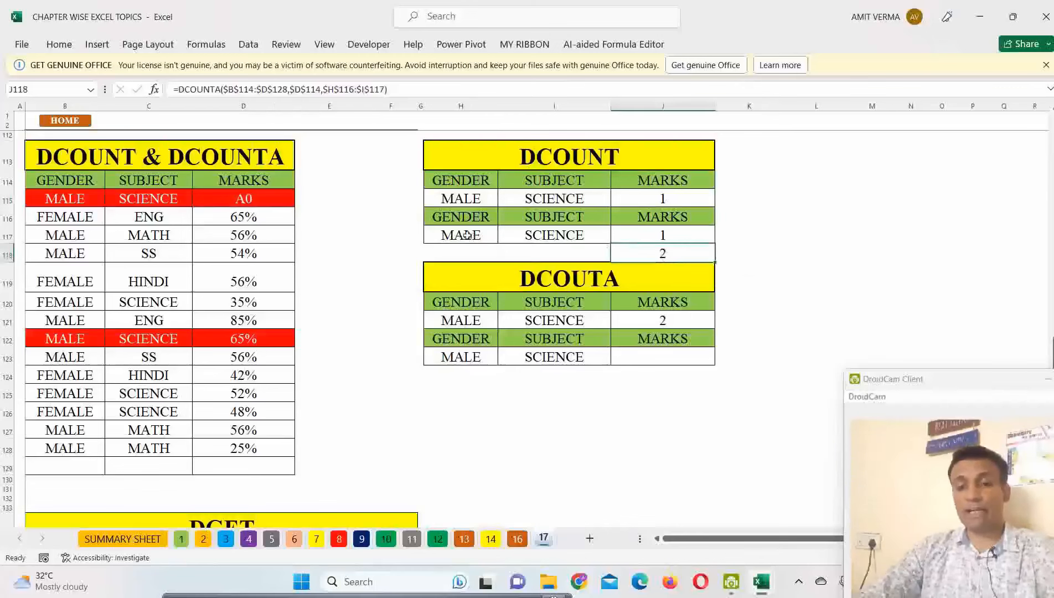
- Set the gender criterion in H117 to FEMALE and clear the science mark in D125
{"action": "left_click", "coordinate": [503, 237]}
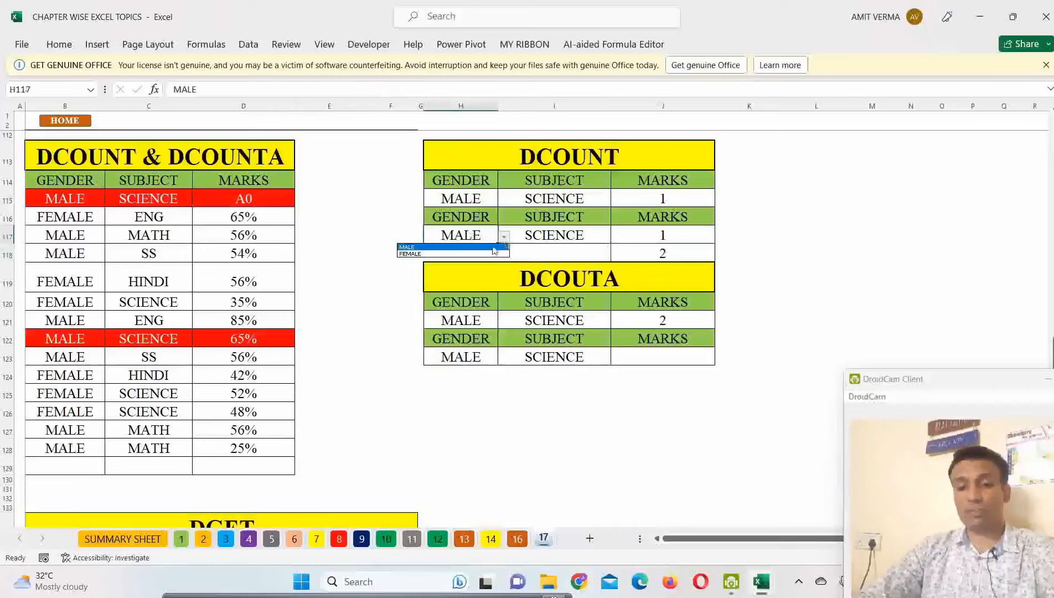
{"action": "left_click", "coordinate": [476, 254]}
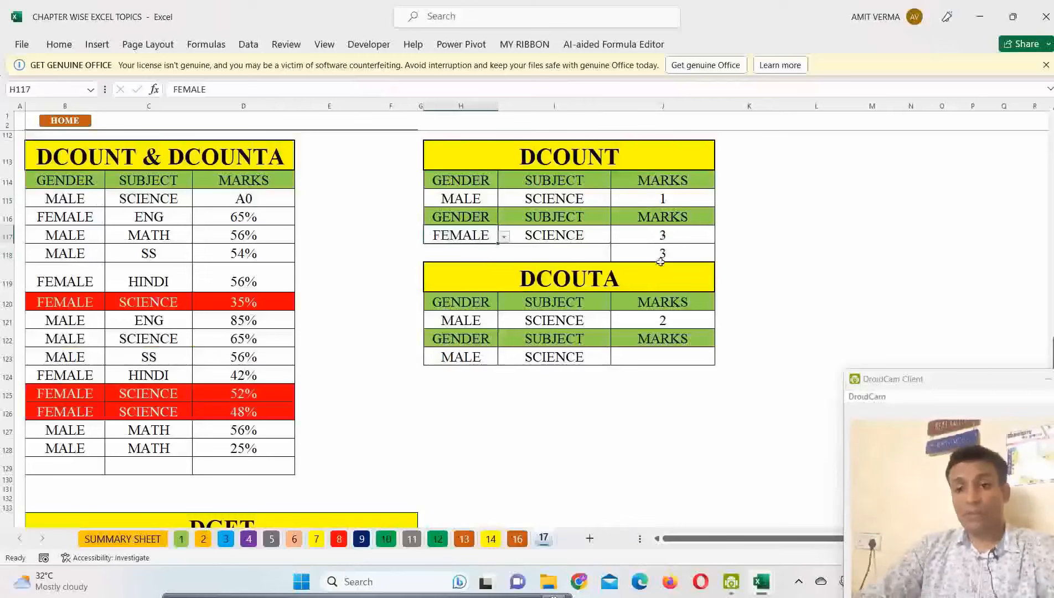
{"action": "left_click", "coordinate": [252, 393]}
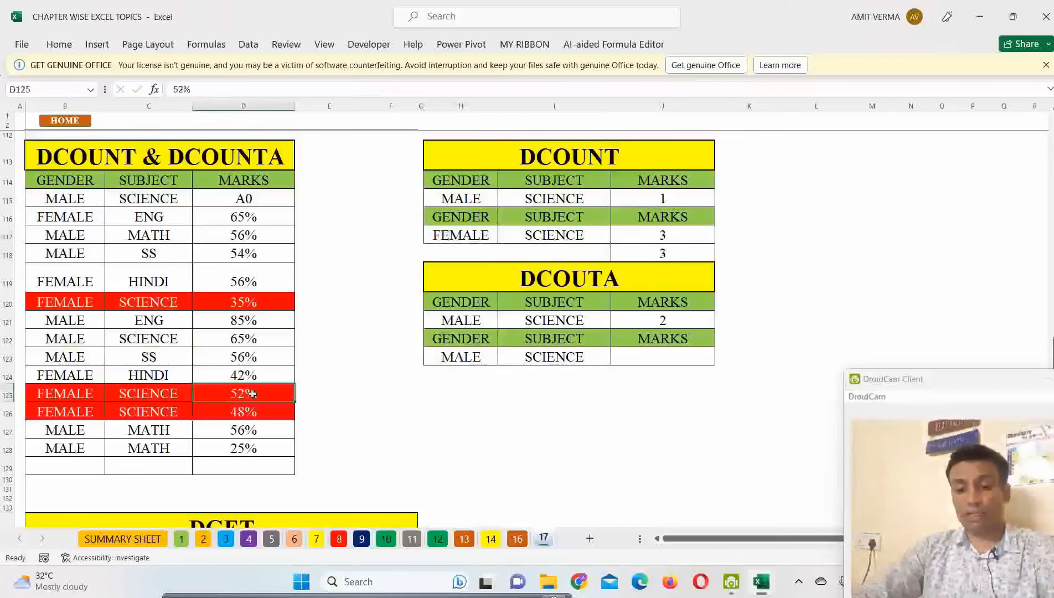
{"action": "key", "text": "Delete"}
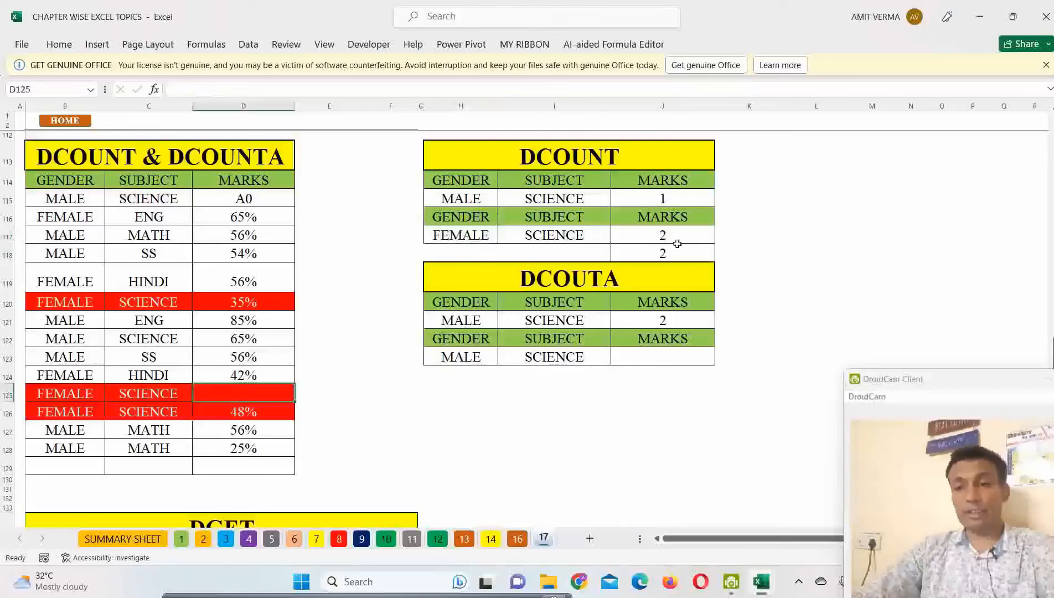
- Set the mark in D120 to A0 and check the DCOUNT formula in J117 against the DCOUNTA formula in J118
{"action": "left_click", "coordinate": [247, 299]}
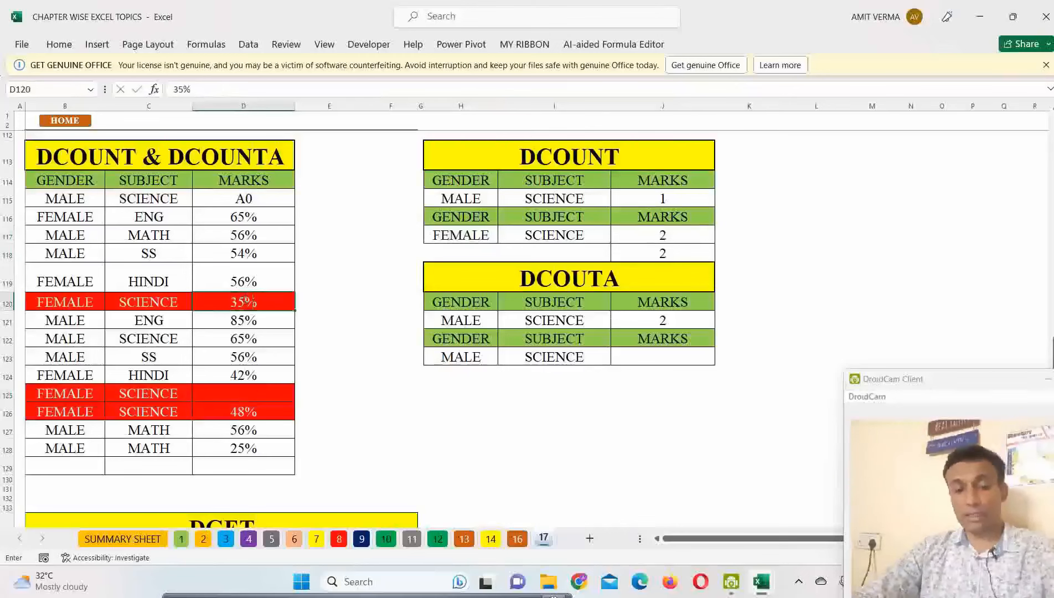
{"action": "type", "text": "A0"}
{"action": "key", "text": "Return"}
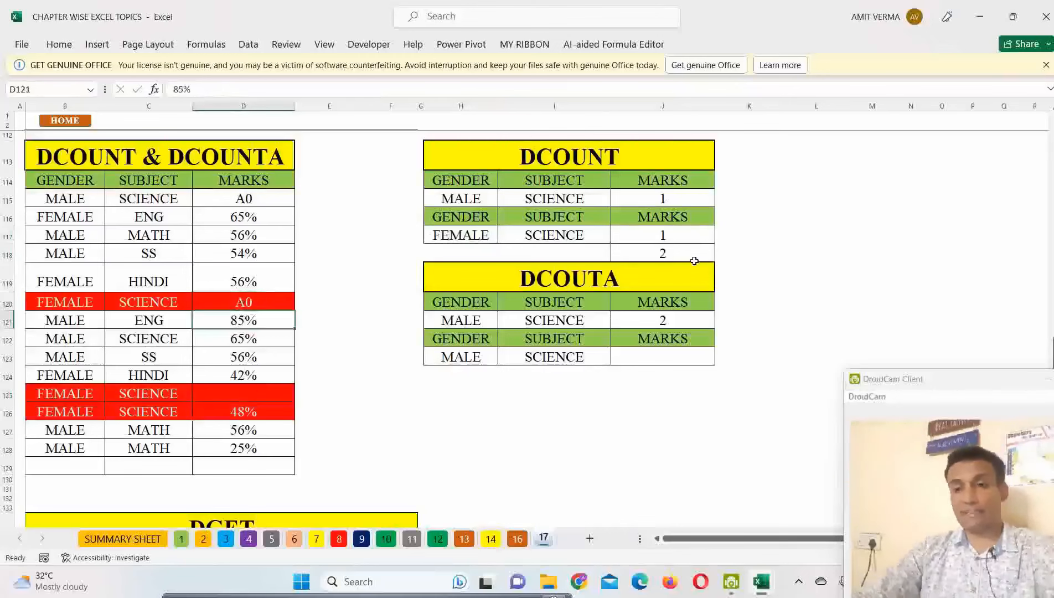
{"action": "left_click", "coordinate": [668, 235]}
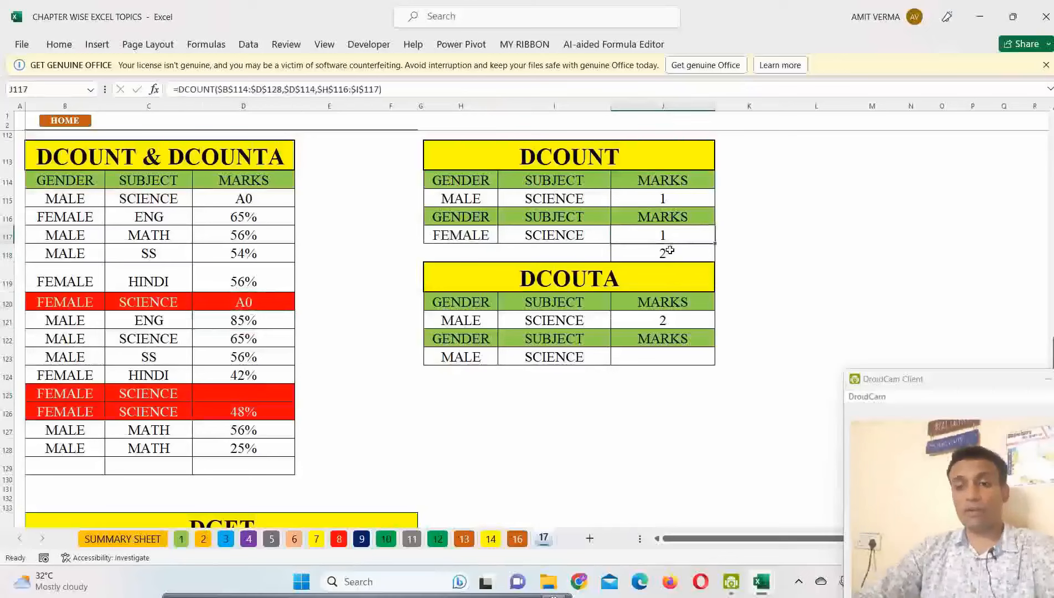
{"action": "left_click", "coordinate": [668, 250]}
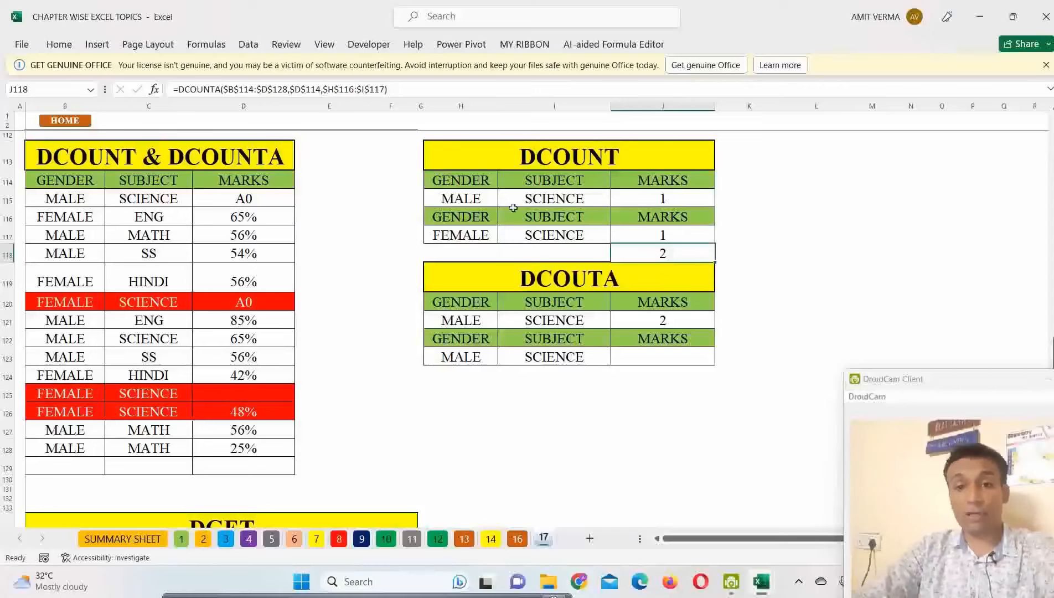
- Go to the DGET section and select the EMP ID header in H136 of its lookup table
{"action": "left_click", "coordinate": [377, 225]}
{"action": "scroll", "coordinate": [377, 226], "scroll_direction": "down", "scroll_amount": 6}
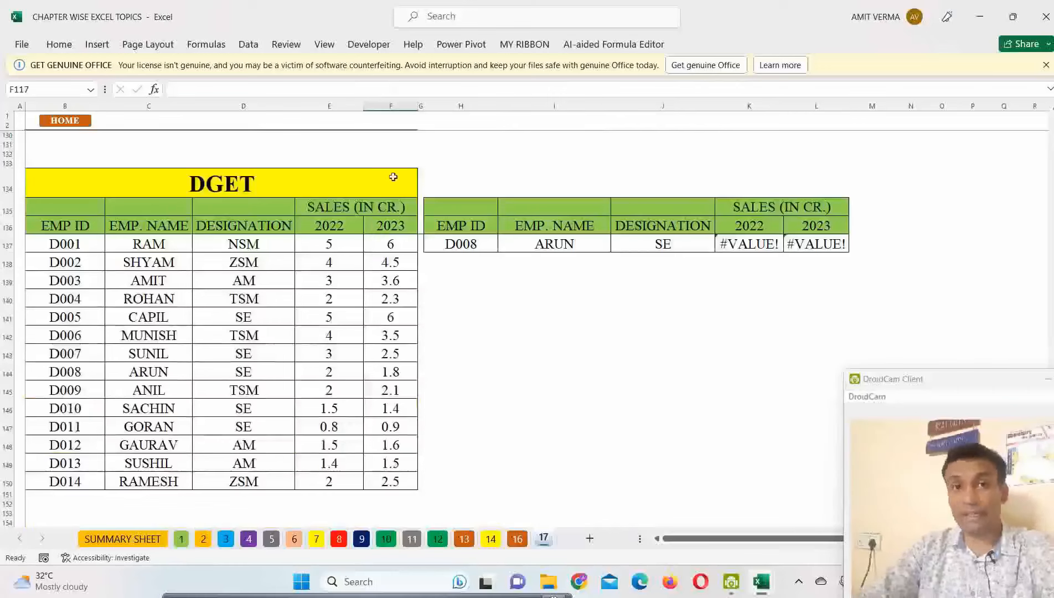
{"action": "left_click", "coordinate": [482, 228]}
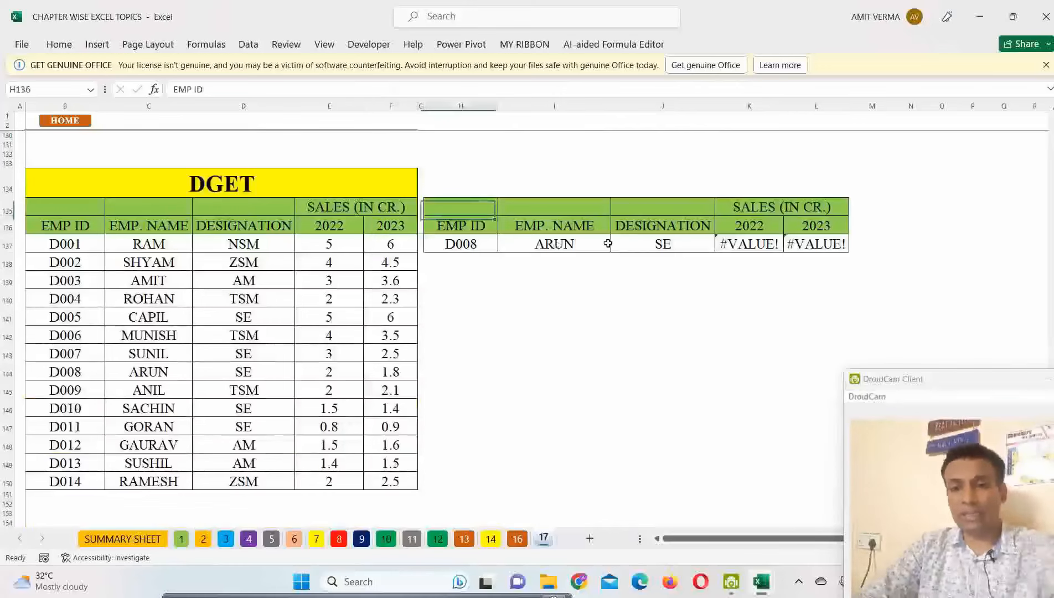
- Copy the lookup table H135:L137 to H139 and clear the pasted results in I141:L141, keeping the EMP ID in H141
{"action": "left_click_drag", "start_coordinate": [608, 243], "coordinate": [791, 248]}
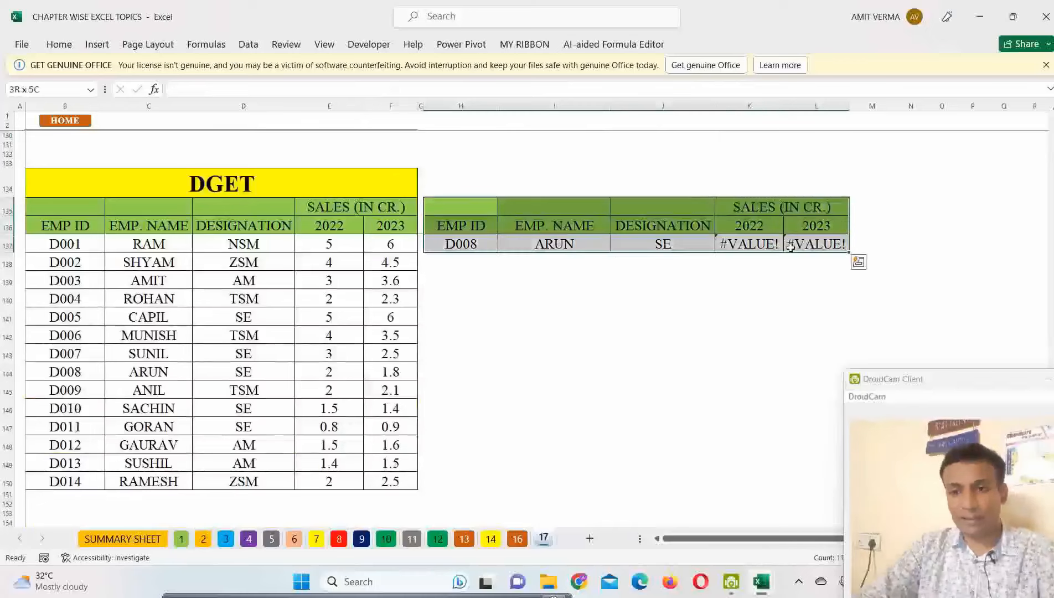
{"action": "key", "text": "ctrl+c"}
{"action": "left_click_drag", "start_coordinate": [449, 280], "coordinate": [804, 313]}
{"action": "key", "text": "ctrl+v"}
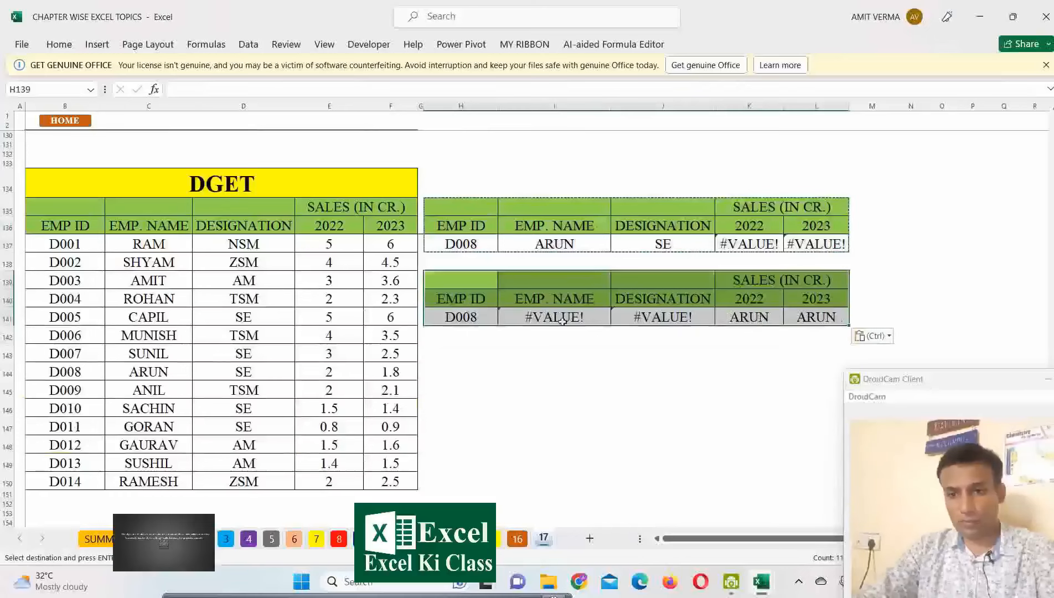
{"action": "key", "text": "ctrl+z"}
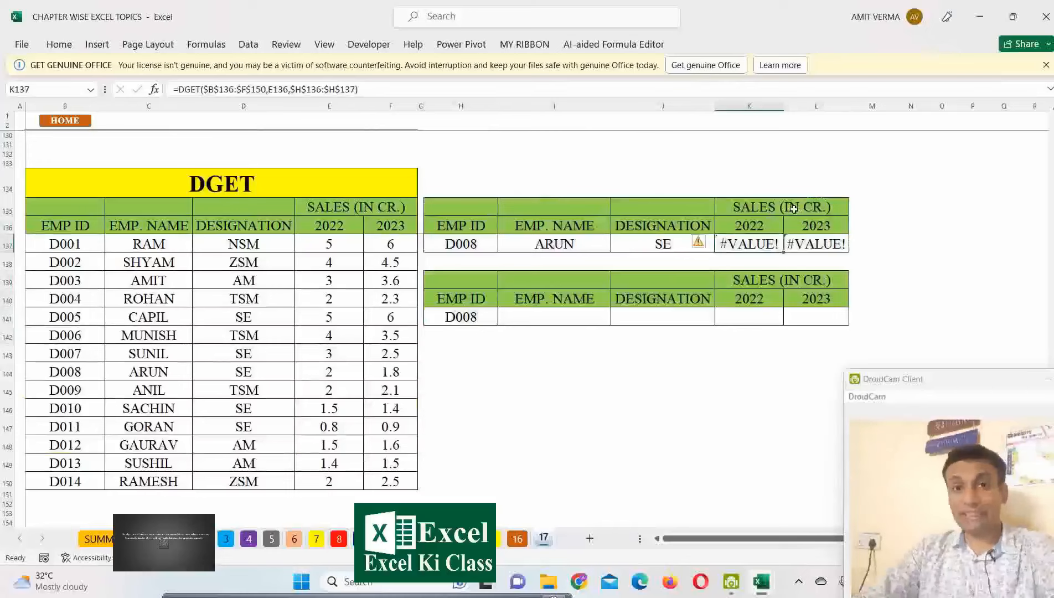
- Review the original lookup table's 2022 and 2023 results and the list of EMP ID choices in H141
{"action": "left_click", "coordinate": [550, 162]}
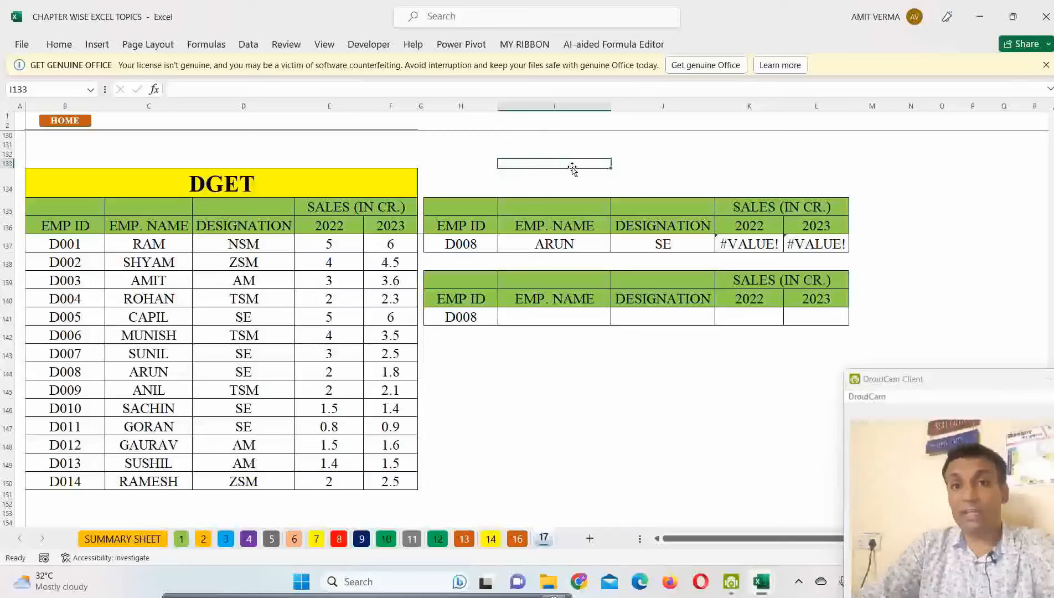
{"action": "left_click_drag", "start_coordinate": [468, 227], "coordinate": [784, 252]}
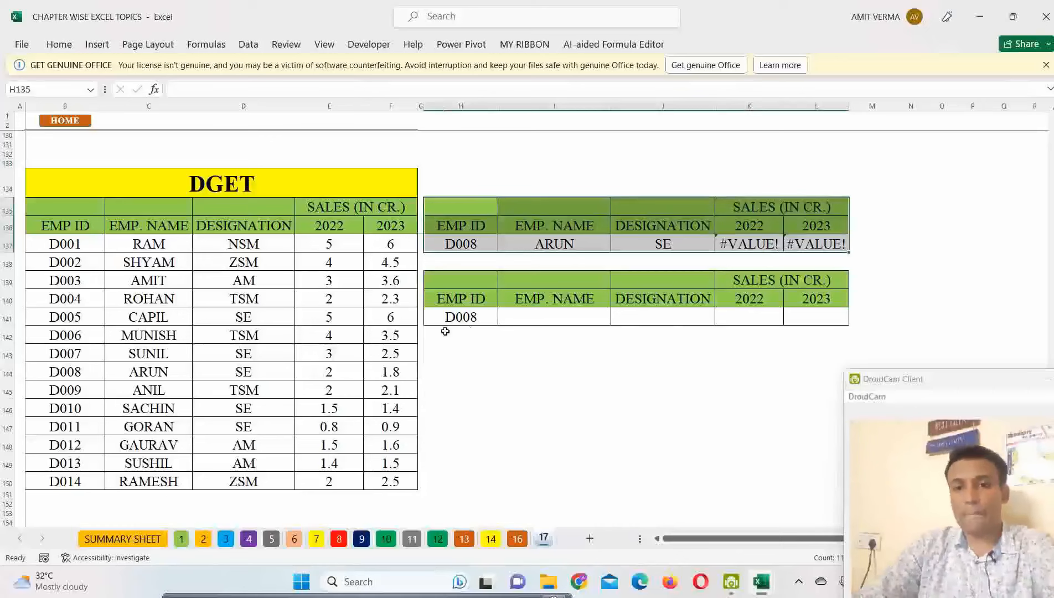
{"action": "left_click", "coordinate": [471, 320]}
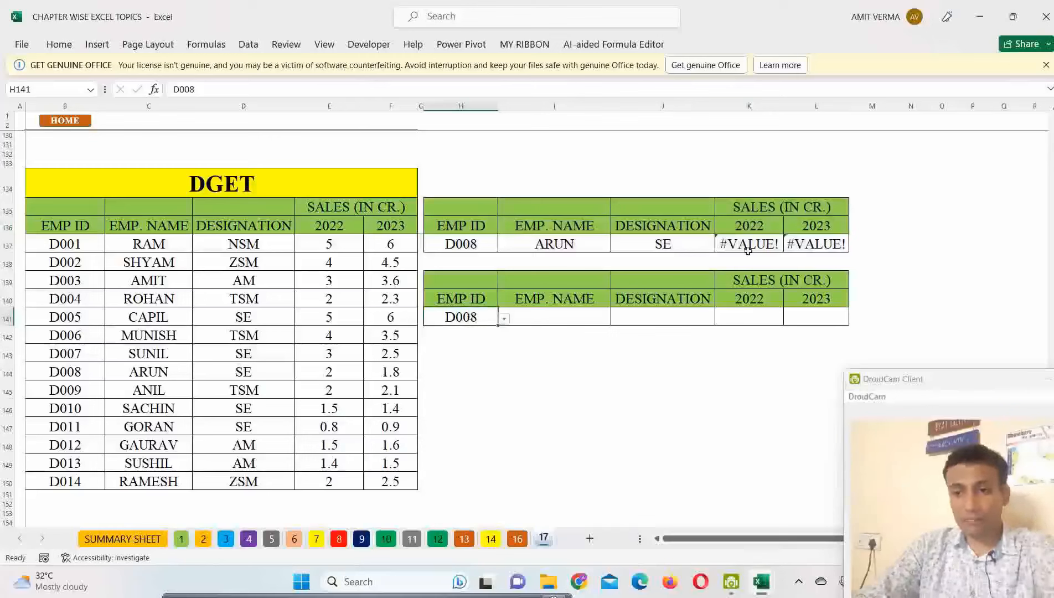
{"action": "left_click_drag", "start_coordinate": [746, 248], "coordinate": [806, 244]}
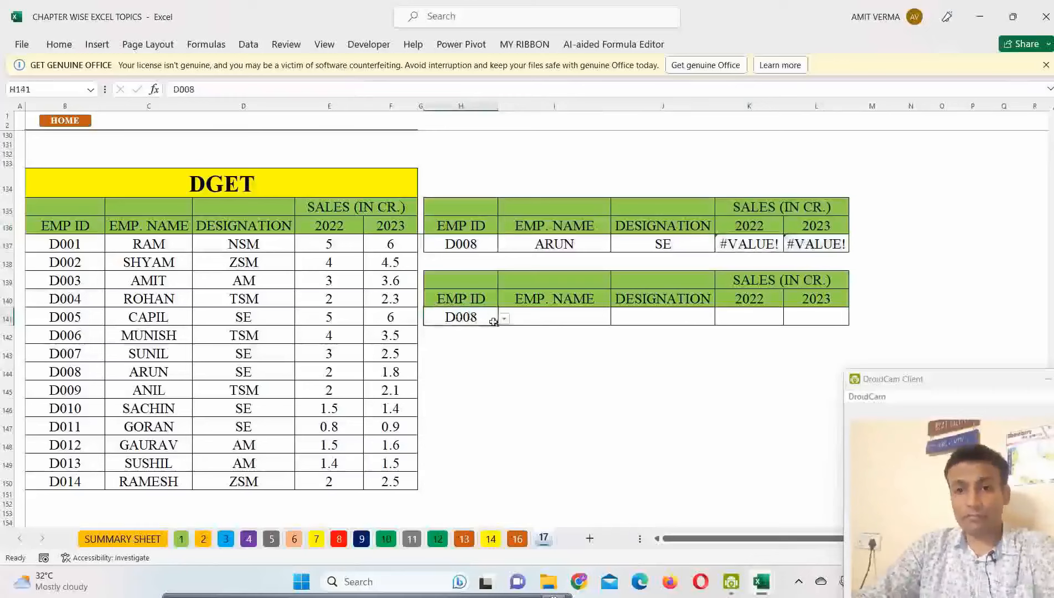
{"action": "left_click", "coordinate": [462, 317]}
{"action": "left_click", "coordinate": [504, 320]}
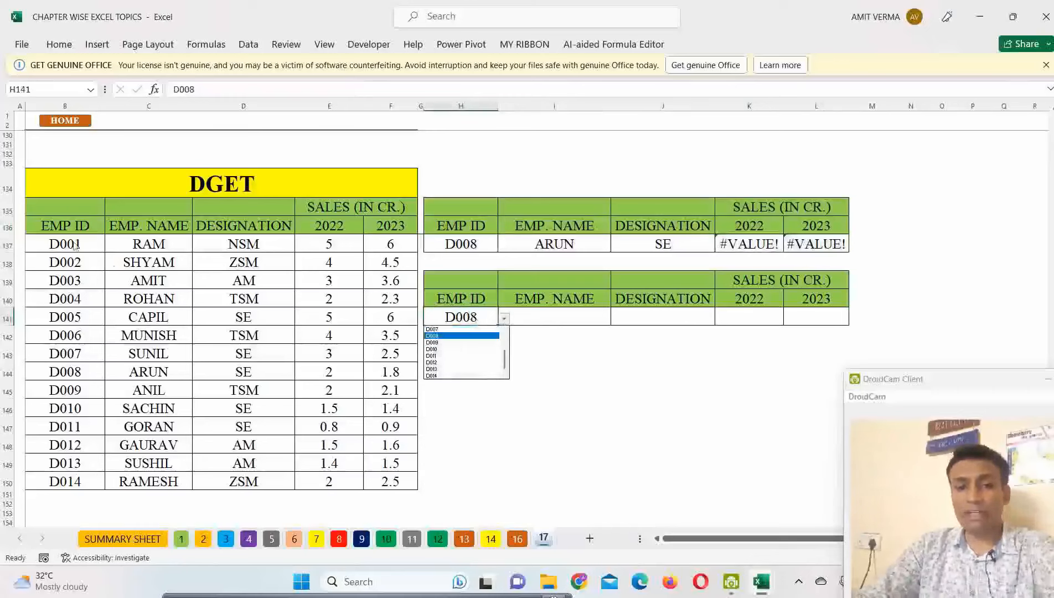
- Enter =DGET($B$136:$F$150,C$136,$H$140:$H$141) in I141 to return the employee name for the chosen EMP ID
{"action": "left_click", "coordinate": [549, 317]}
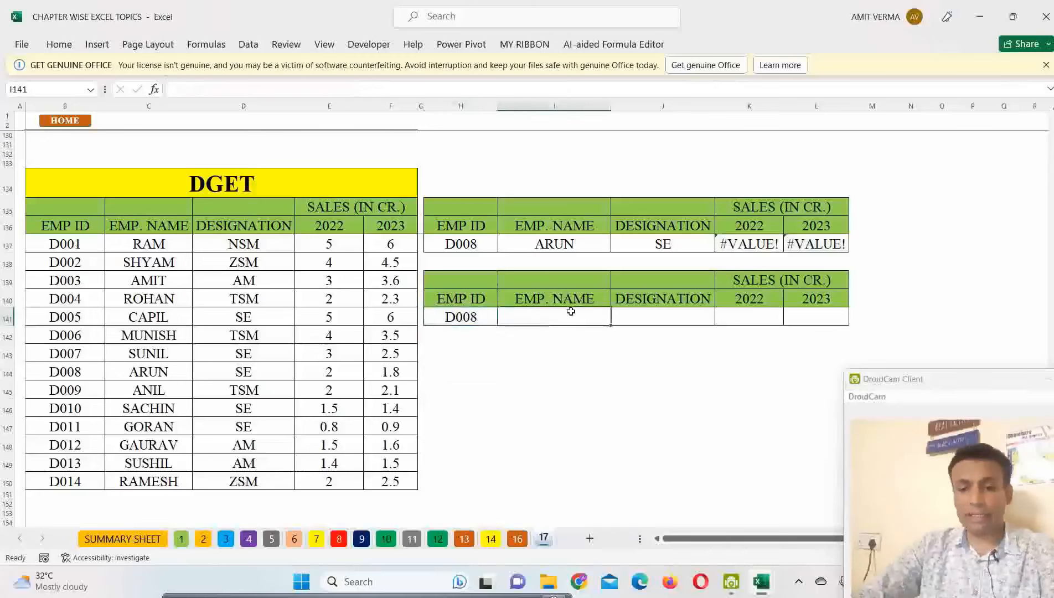
{"action": "type", "text": "=DGET("}
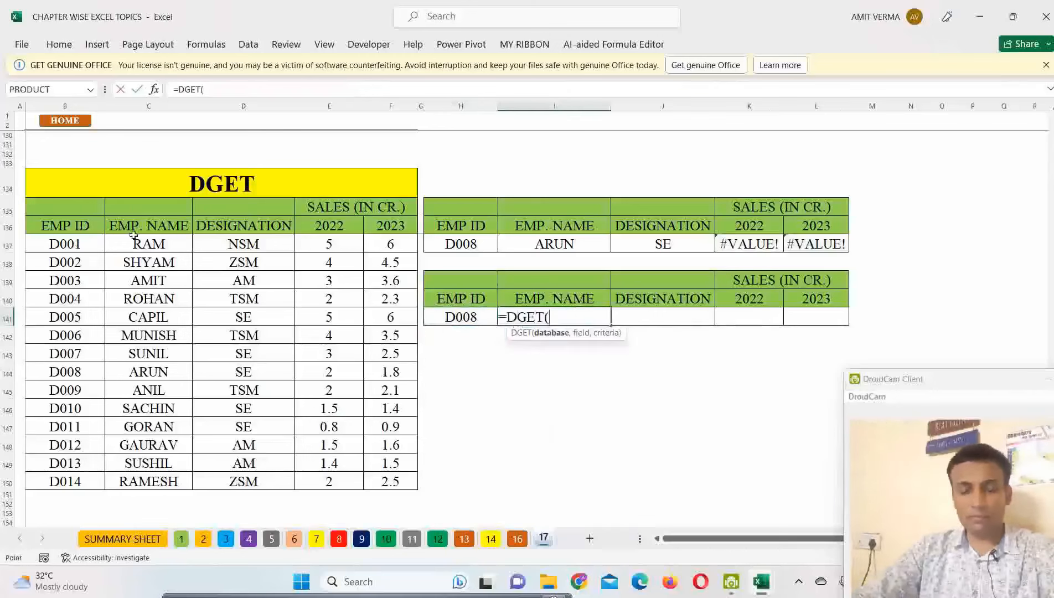
{"action": "left_click_drag", "start_coordinate": [81, 230], "coordinate": [386, 477]}
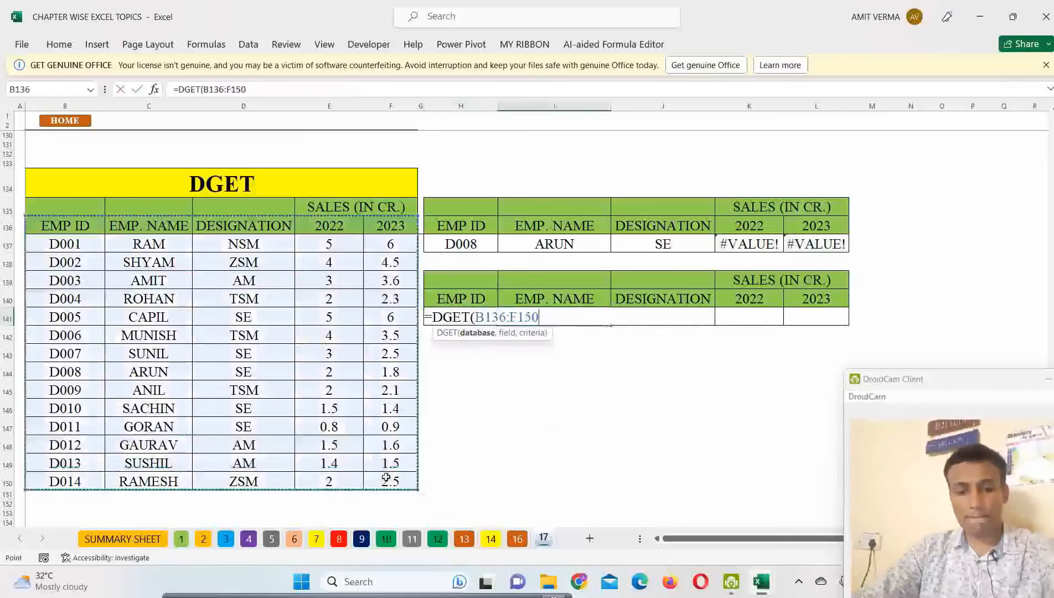
{"action": "key", "text": "F4"}
{"action": "type", "text": ","}
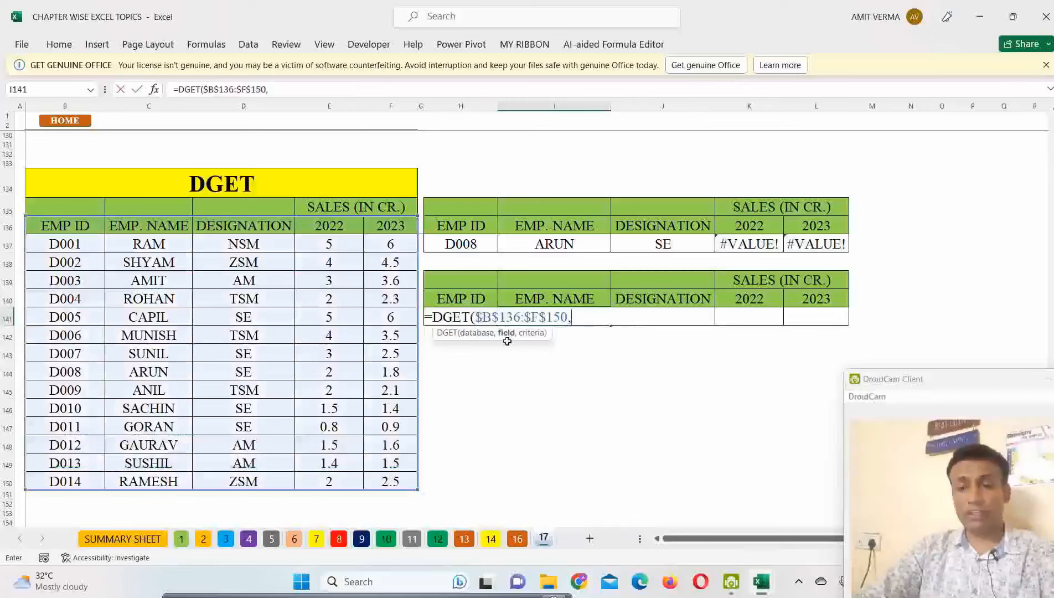
{"action": "left_click", "coordinate": [161, 227]}
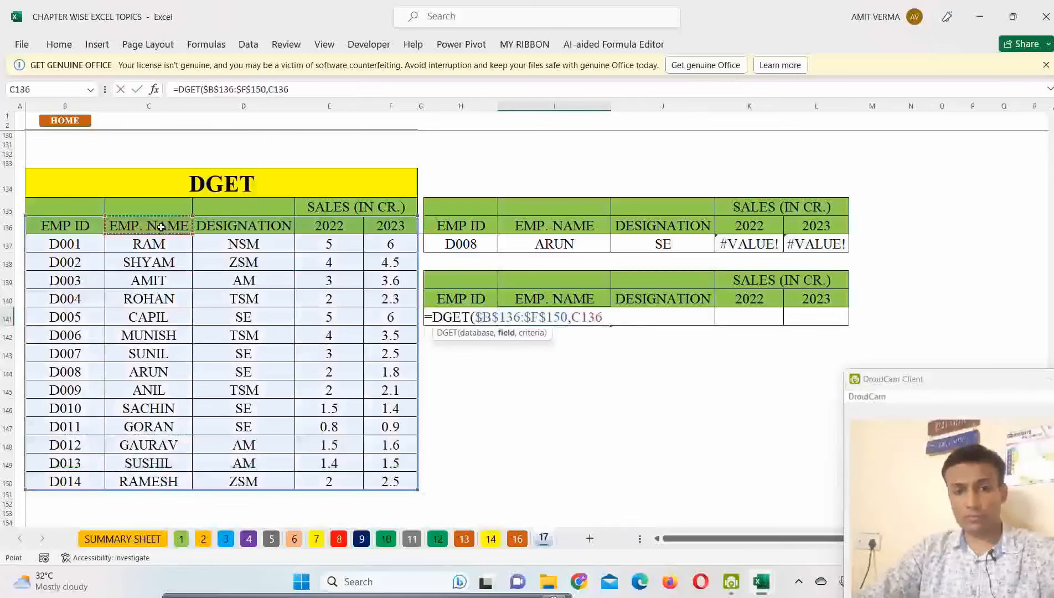
{"action": "key", "text": "F4"}
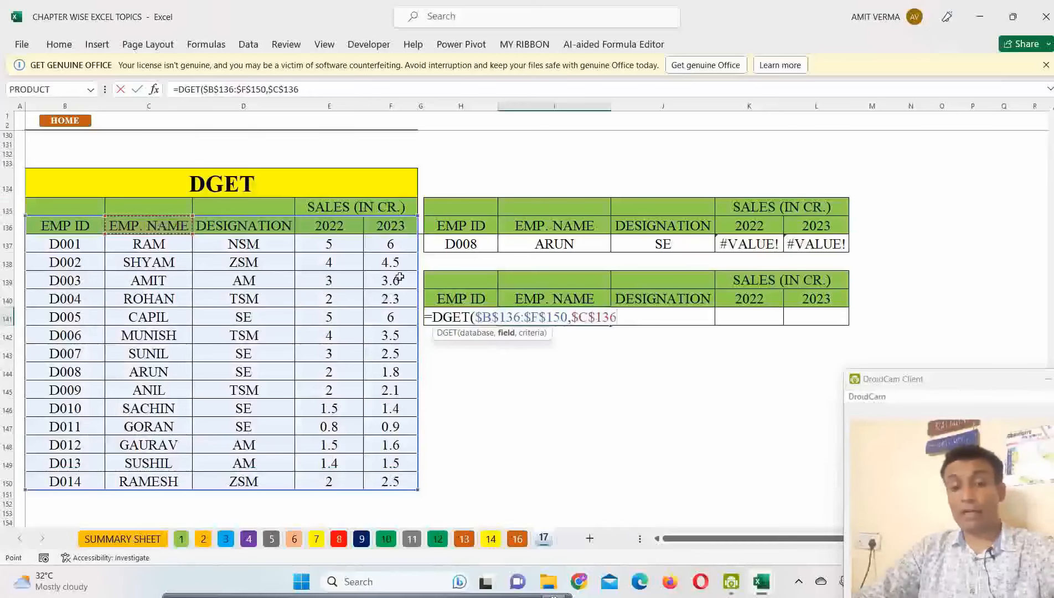
{"action": "key", "text": "F4"}
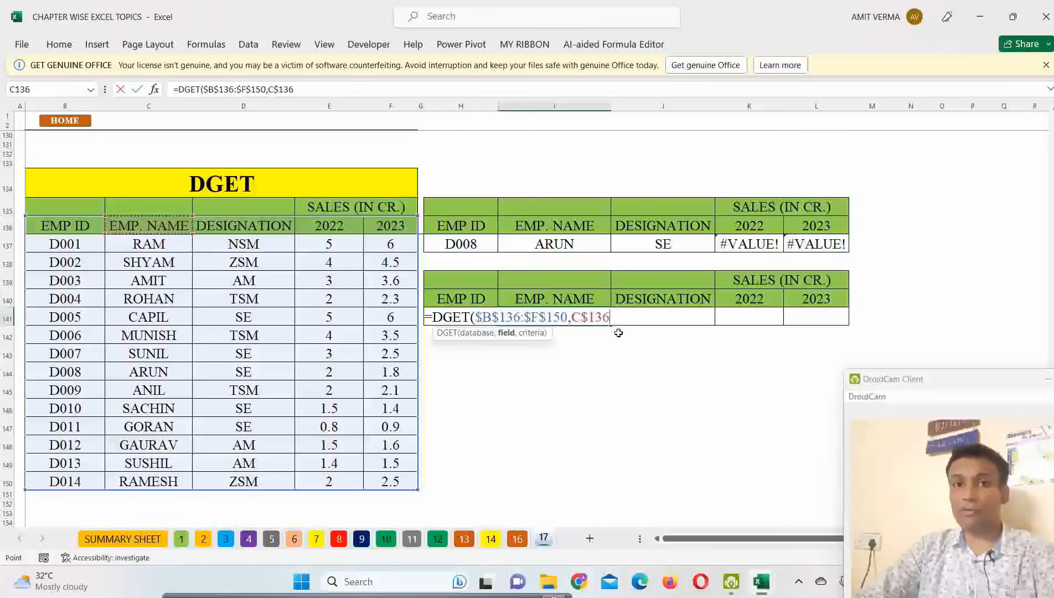
{"action": "type", "text": ","}
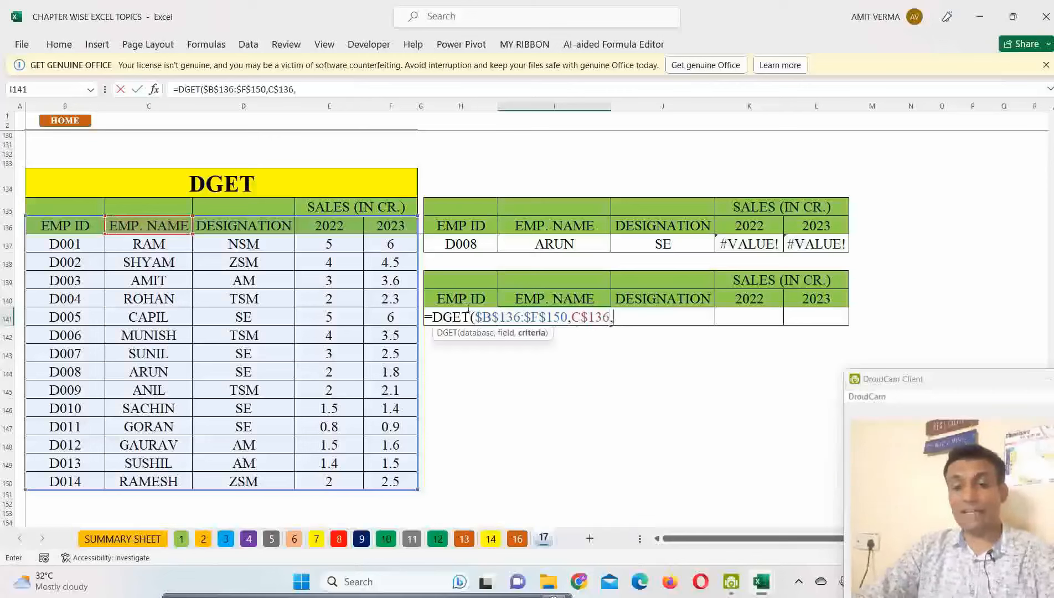
{"action": "left_click_drag", "start_coordinate": [461, 299], "coordinate": [462, 315]}
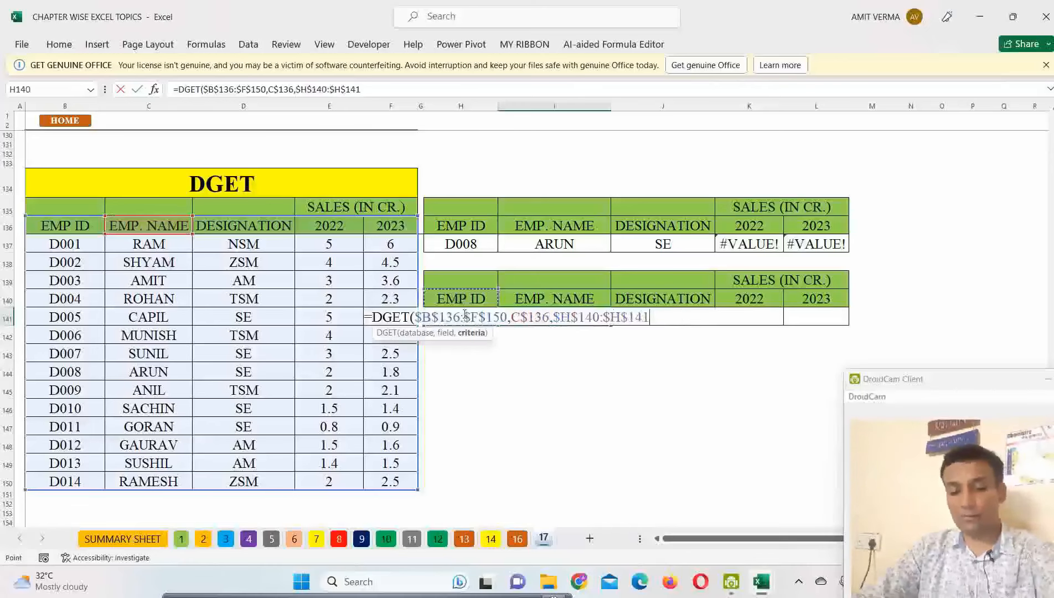
{"action": "key", "text": "Return"}
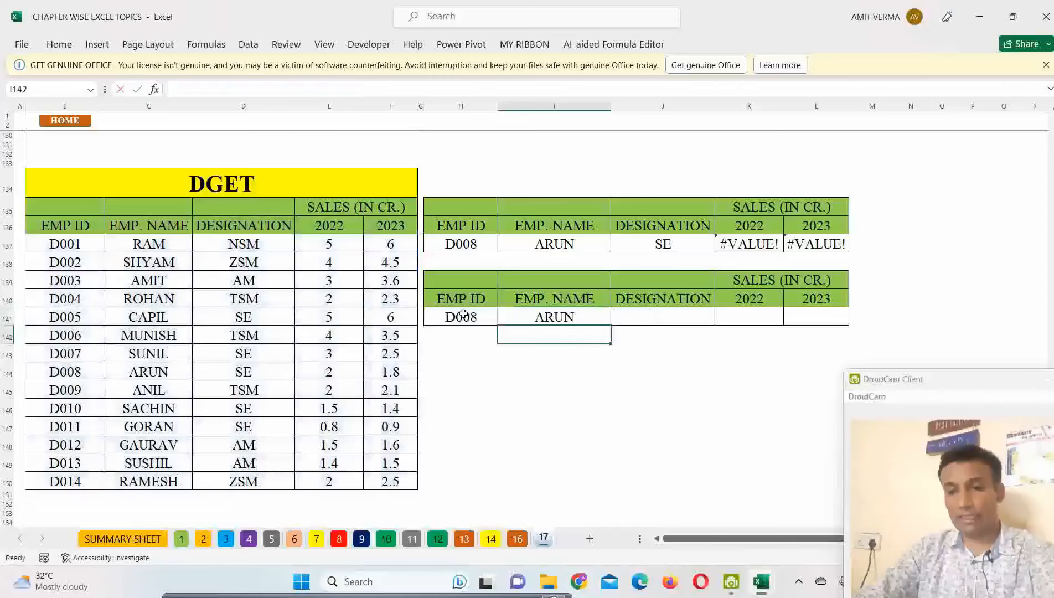
- Clear the existing conditional formatting rules from the whole sheet
{"action": "left_click", "coordinate": [567, 317]}
{"action": "left_click", "coordinate": [463, 316]}
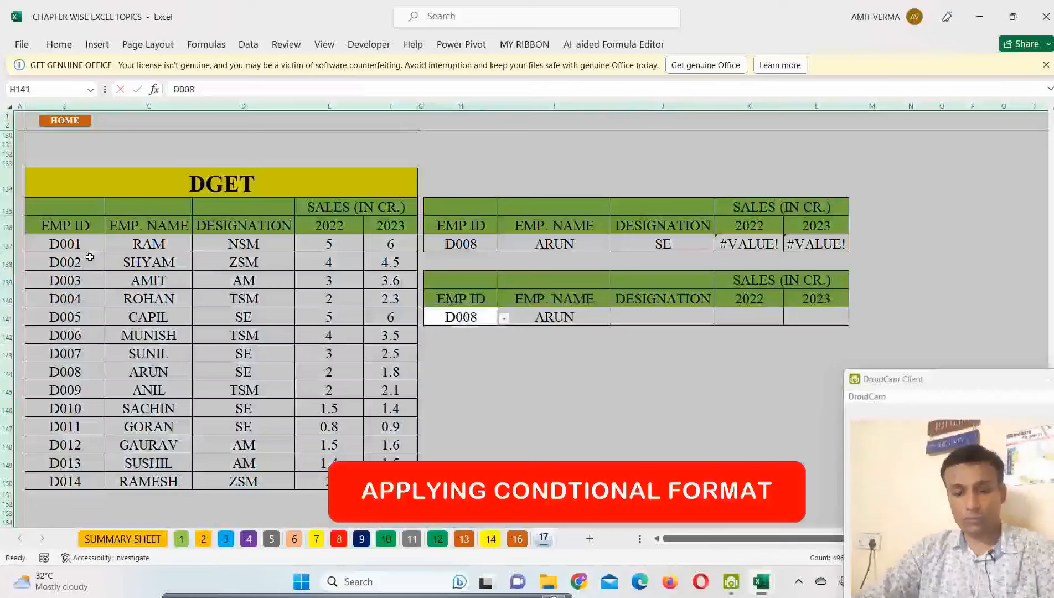
{"action": "left_click", "coordinate": [58, 44]}
{"action": "left_click", "coordinate": [628, 88]}
{"action": "left_click", "coordinate": [852, 330]}
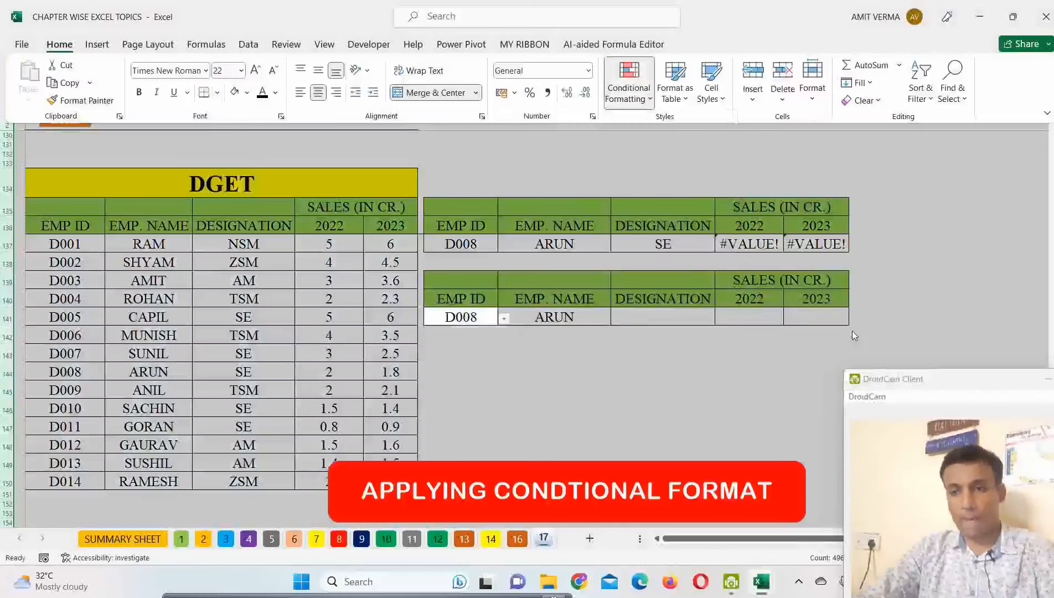
{"action": "left_click", "coordinate": [460, 353]}
- Create a formula-based conditional formatting rule for B137:F150 using =$B137=$H$141
{"action": "left_click_drag", "start_coordinate": [65, 244], "coordinate": [390, 481]}
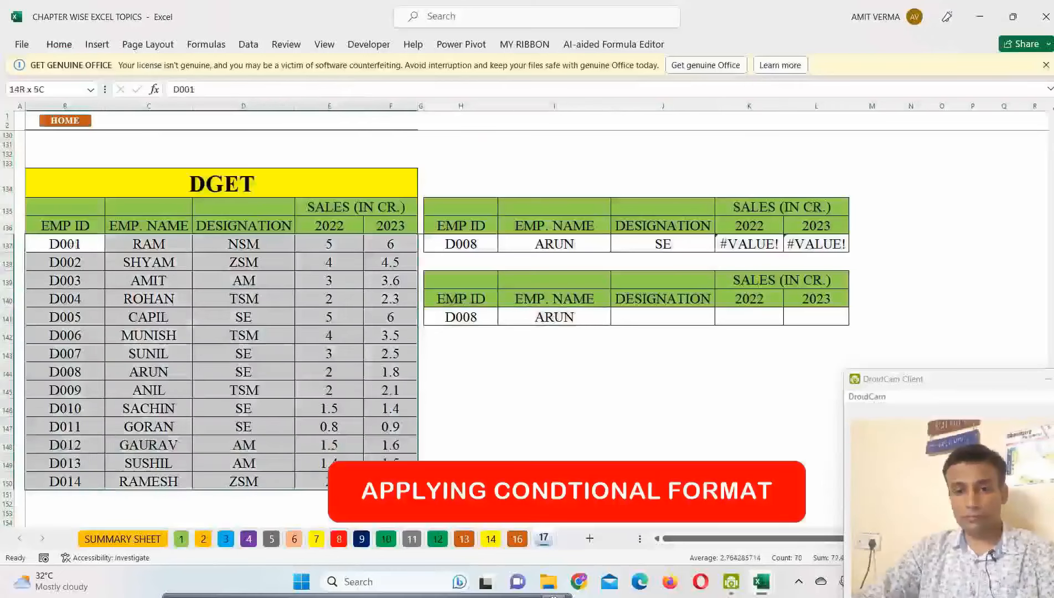
{"action": "left_click", "coordinate": [58, 43]}
{"action": "left_click", "coordinate": [627, 89]}
{"action": "left_click", "coordinate": [642, 348]}
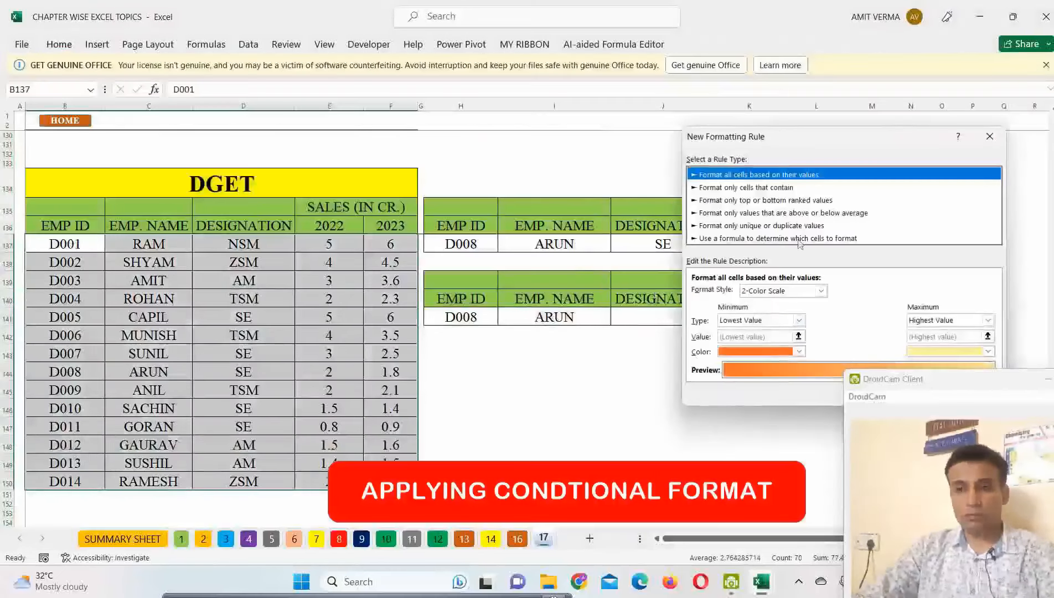
{"action": "left_click", "coordinate": [753, 238]}
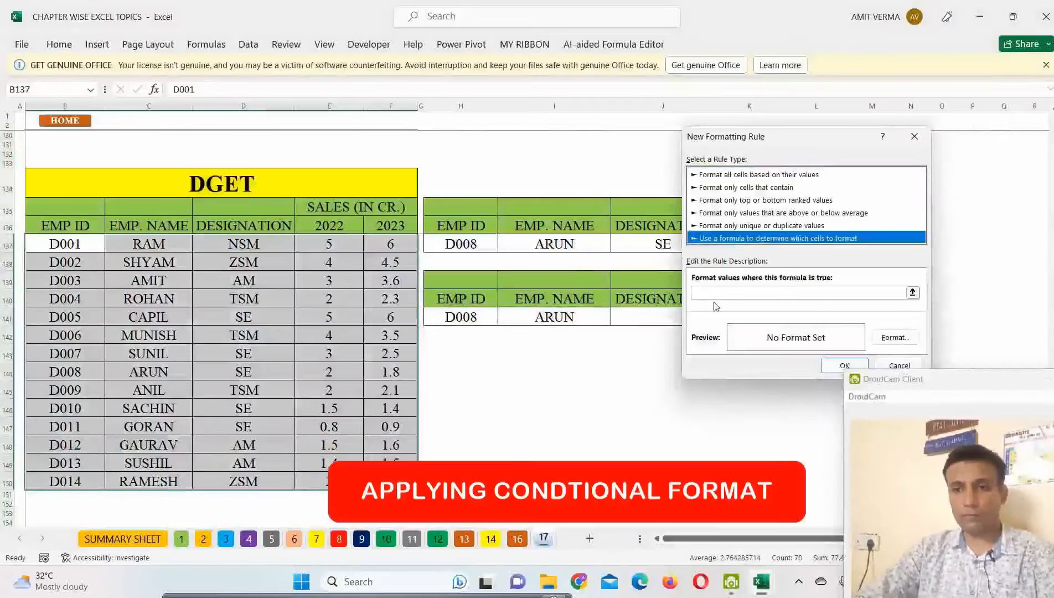
{"action": "left_click", "coordinate": [714, 294]}
{"action": "type", "text": "="}
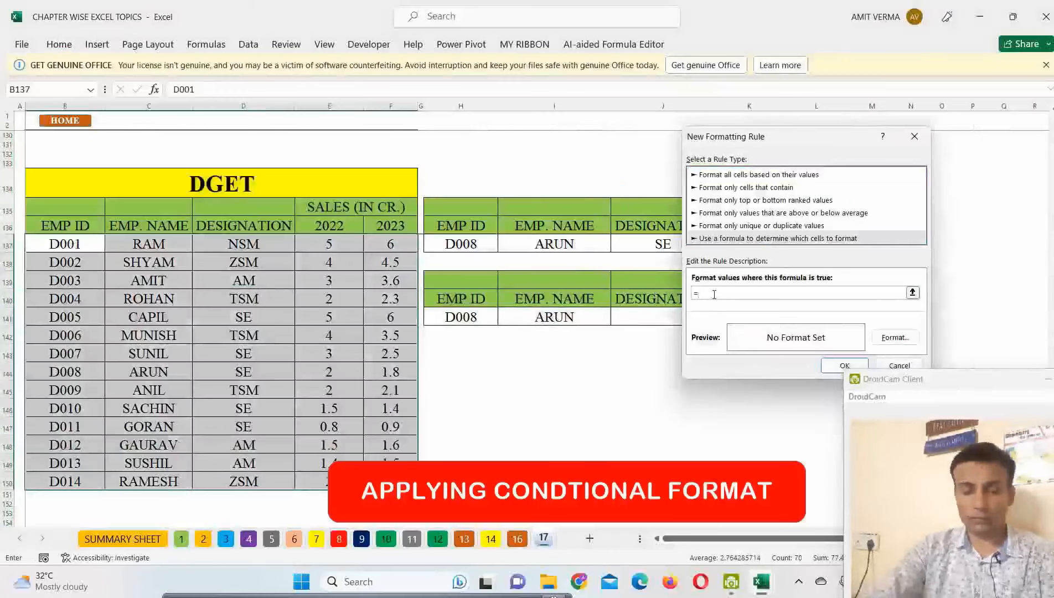
{"action": "left_click", "coordinate": [75, 245]}
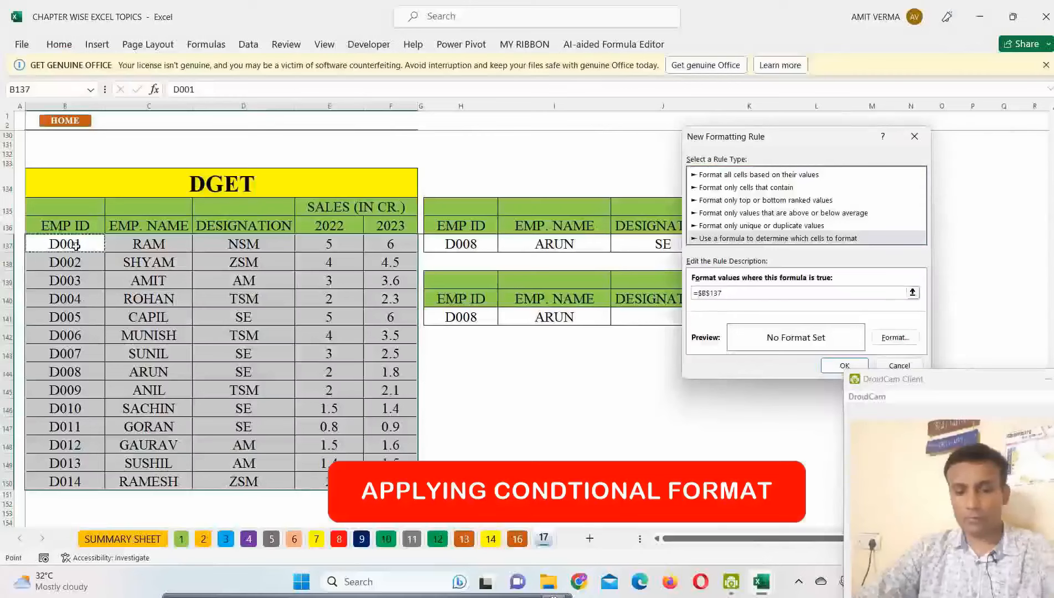
{"action": "key", "text": "F4"}
{"action": "key", "text": "F4"}
{"action": "type", "text": "="}
{"action": "left_click", "coordinate": [447, 315]}
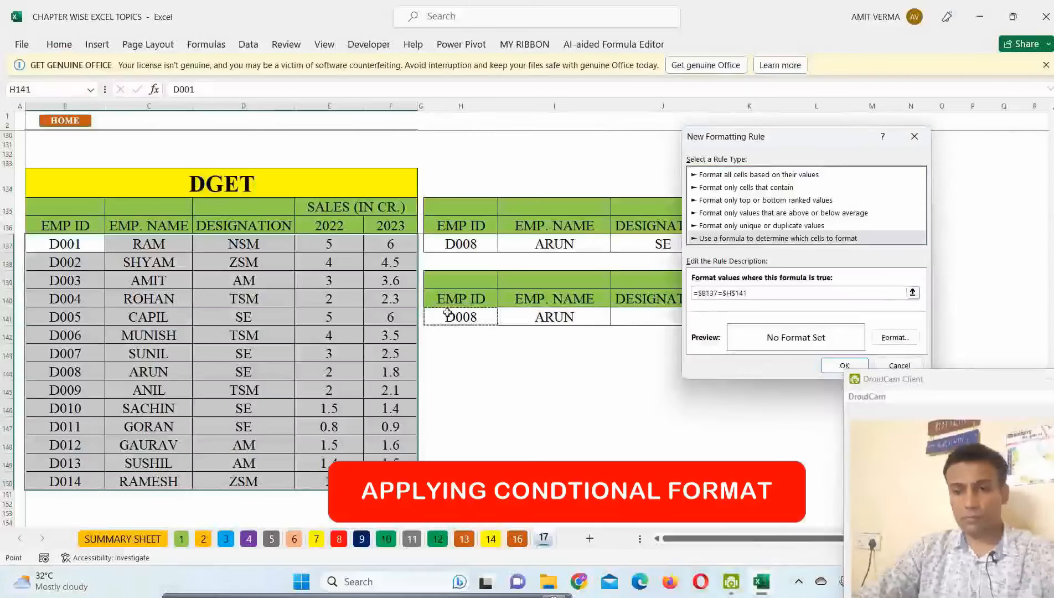
- Format the matching rows with a white font and a red fill, and apply the rule
{"action": "left_click", "coordinate": [895, 337]}
{"action": "left_click", "coordinate": [913, 210]}
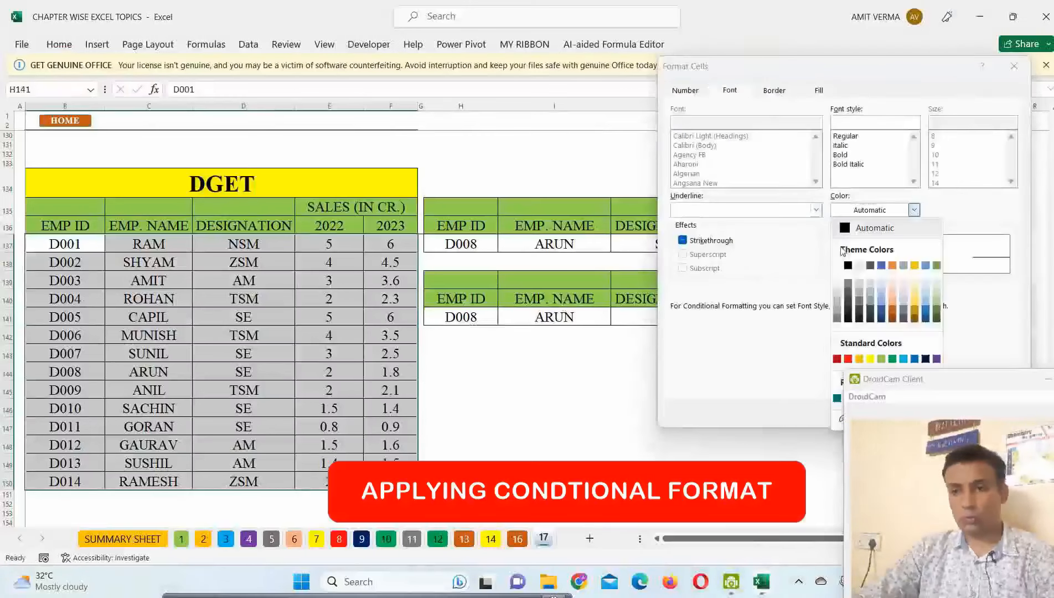
{"action": "left_click", "coordinate": [818, 91]}
{"action": "left_click", "coordinate": [696, 221]}
{"action": "left_click_drag", "start_coordinate": [811, 71], "coordinate": [797, 68]}
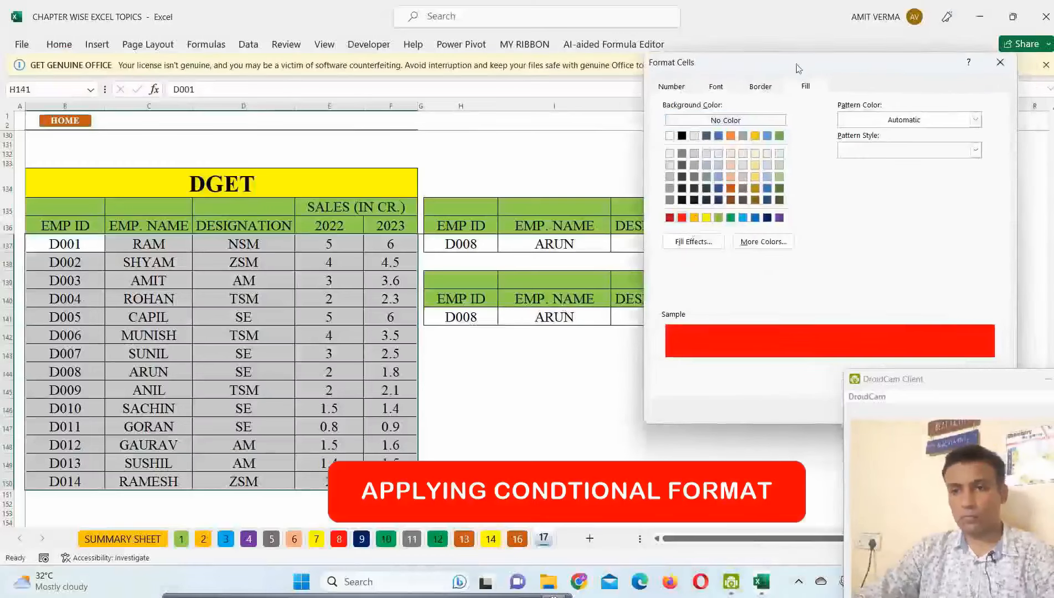
{"action": "left_click", "coordinate": [834, 403]}
{"action": "left_click", "coordinate": [842, 363]}
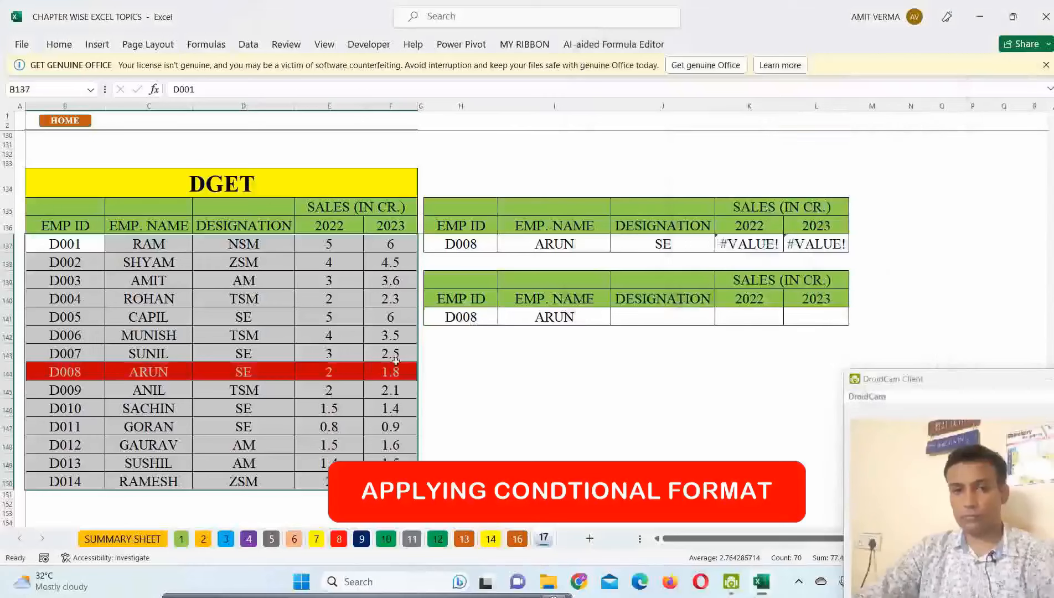
- Check the record in B144:F144 against the employee name returned in I141
{"action": "left_click", "coordinate": [548, 318]}
{"action": "left_click", "coordinate": [86, 371]}
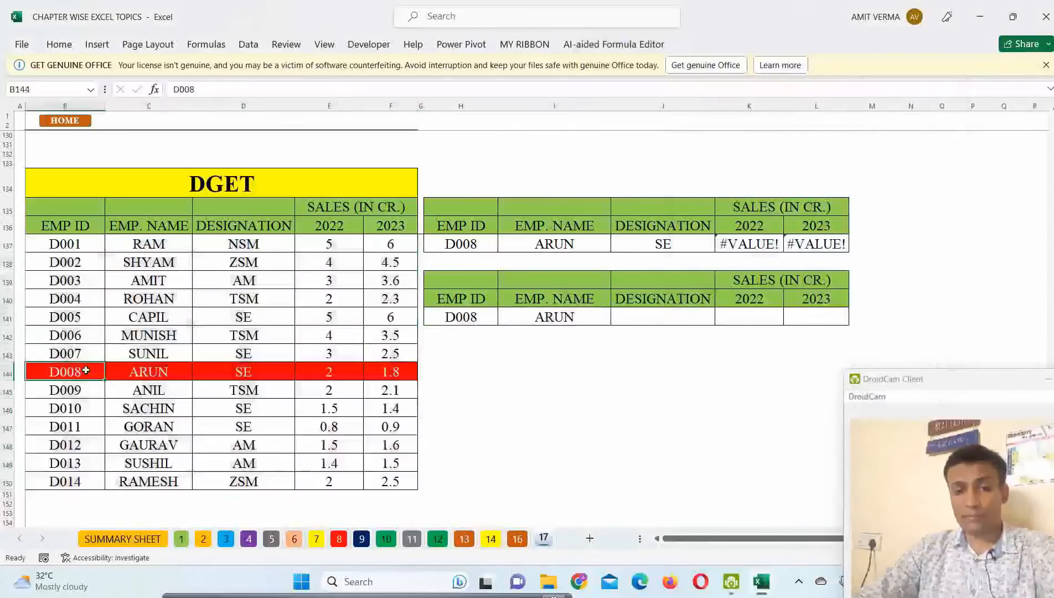
{"action": "left_click_drag", "start_coordinate": [86, 371], "coordinate": [376, 371]}
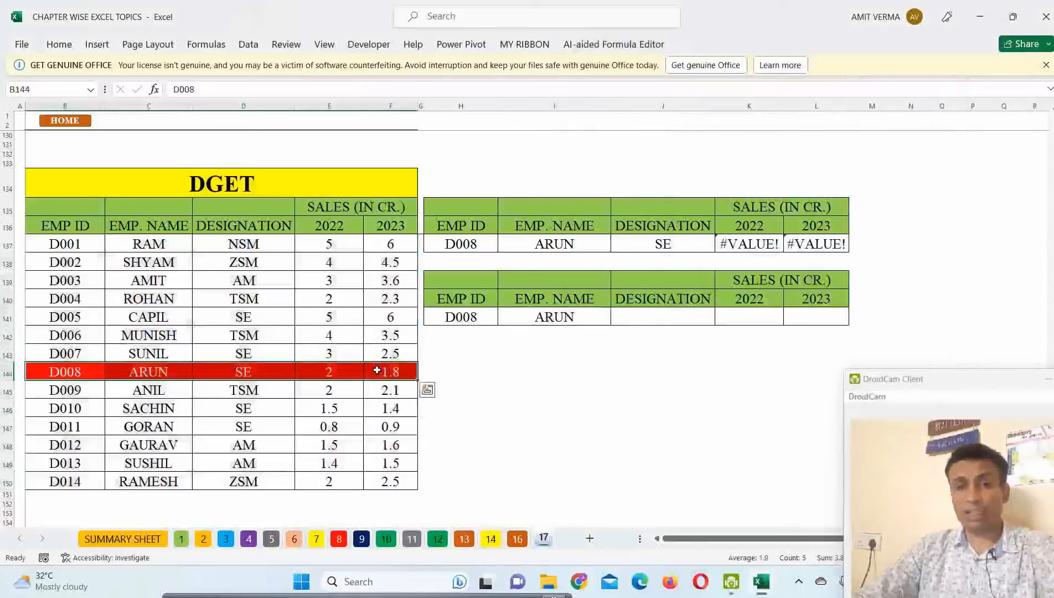
- Copy the DGET formula from I141 to J141:L141 and inspect the designation formula in J141
{"action": "left_click", "coordinate": [581, 322]}
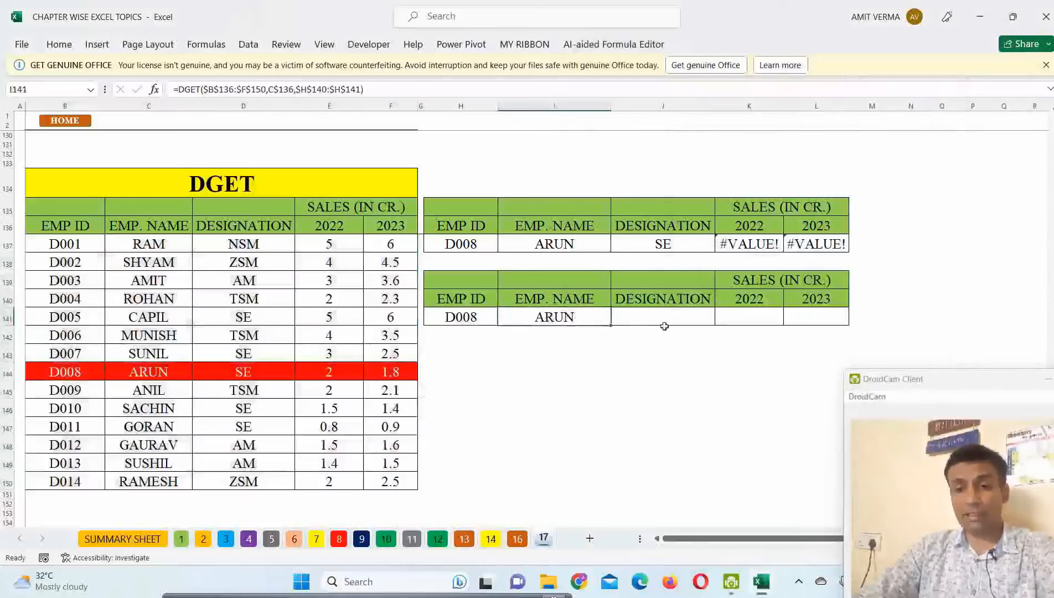
{"action": "key", "text": "ctrl+c"}
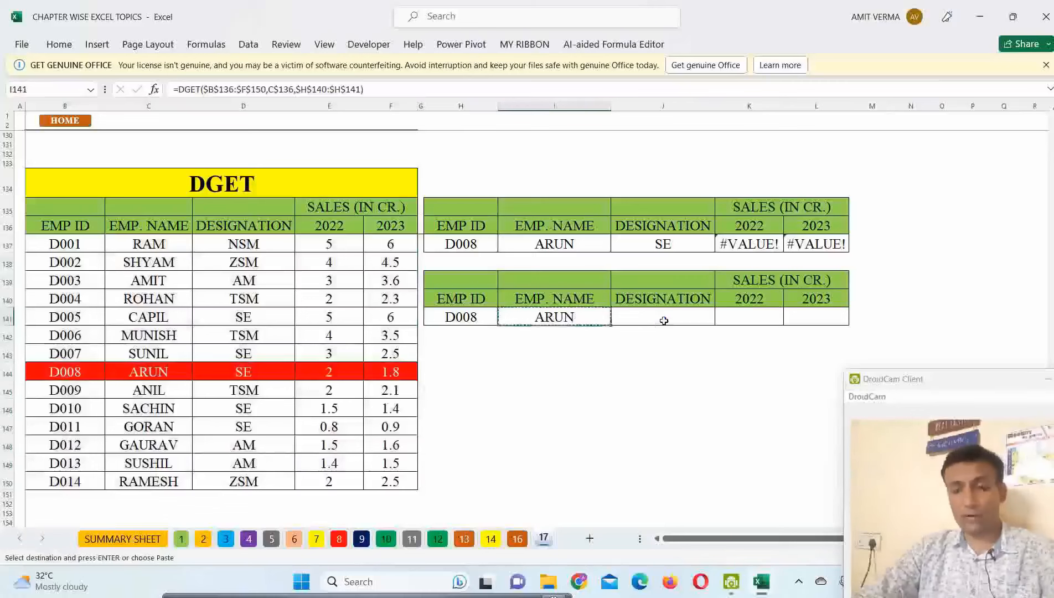
{"action": "left_click_drag", "start_coordinate": [664, 321], "coordinate": [798, 321]}
{"action": "key", "text": "ctrl+v"}
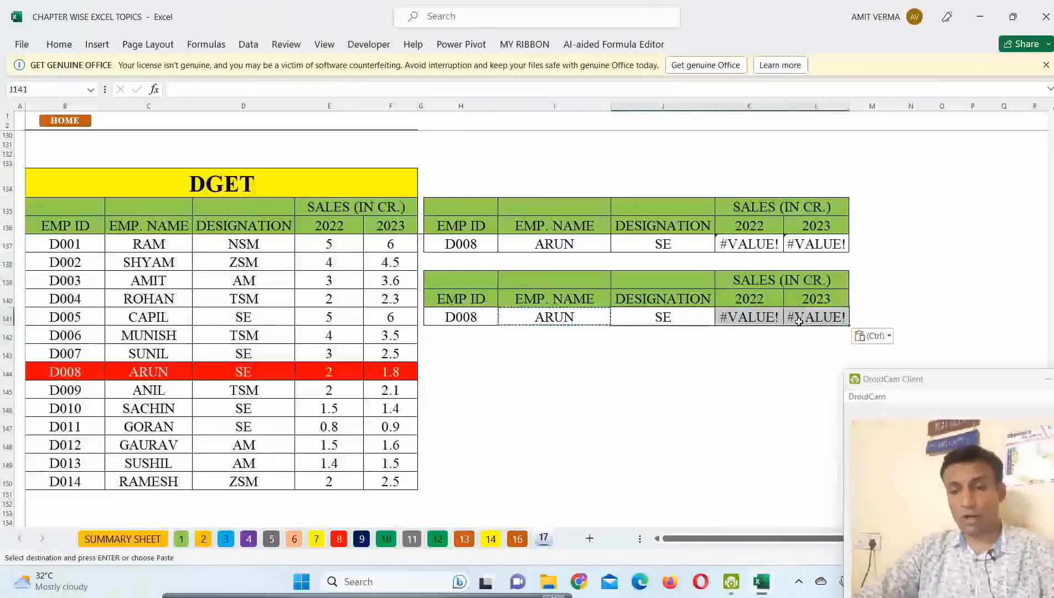
{"action": "left_click", "coordinate": [663, 315]}
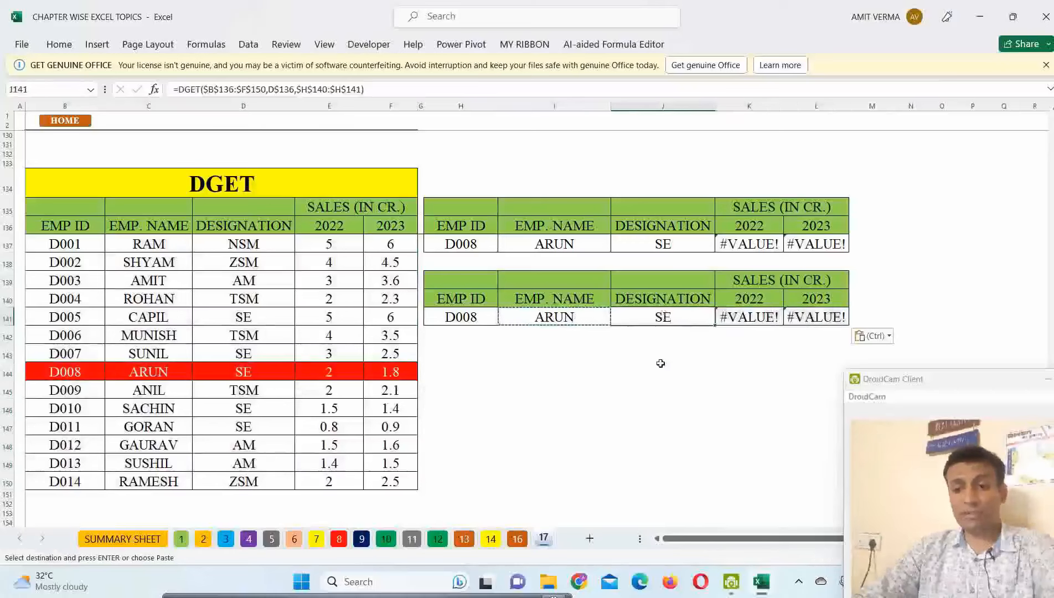
- Replace the first sales-year header of the DGET source table, in E136, with SALE-22
{"action": "left_click_drag", "start_coordinate": [758, 316], "coordinate": [809, 320]}
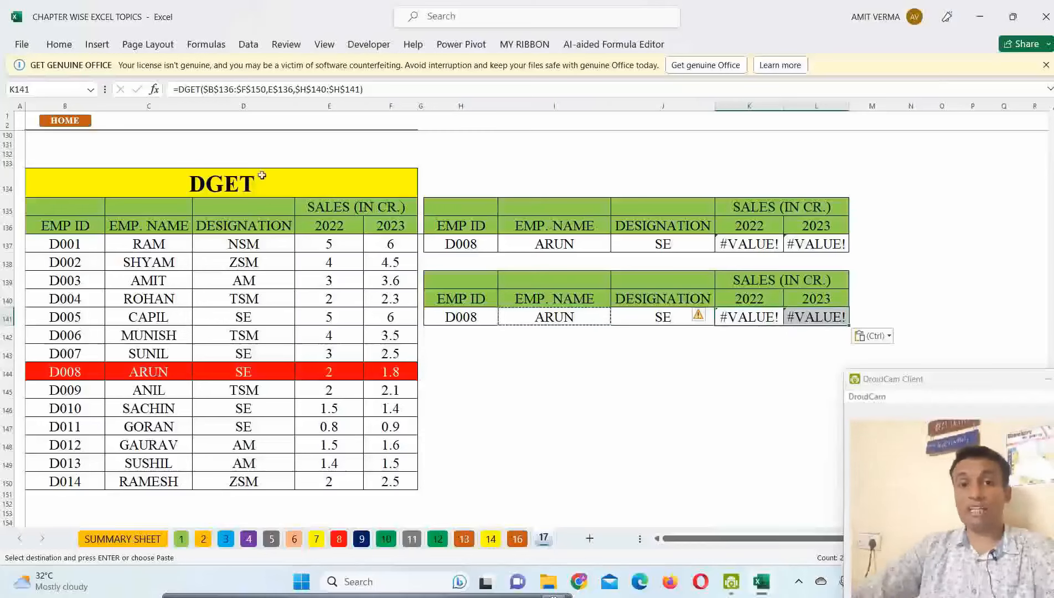
{"action": "left_click_drag", "start_coordinate": [332, 225], "coordinate": [382, 225]}
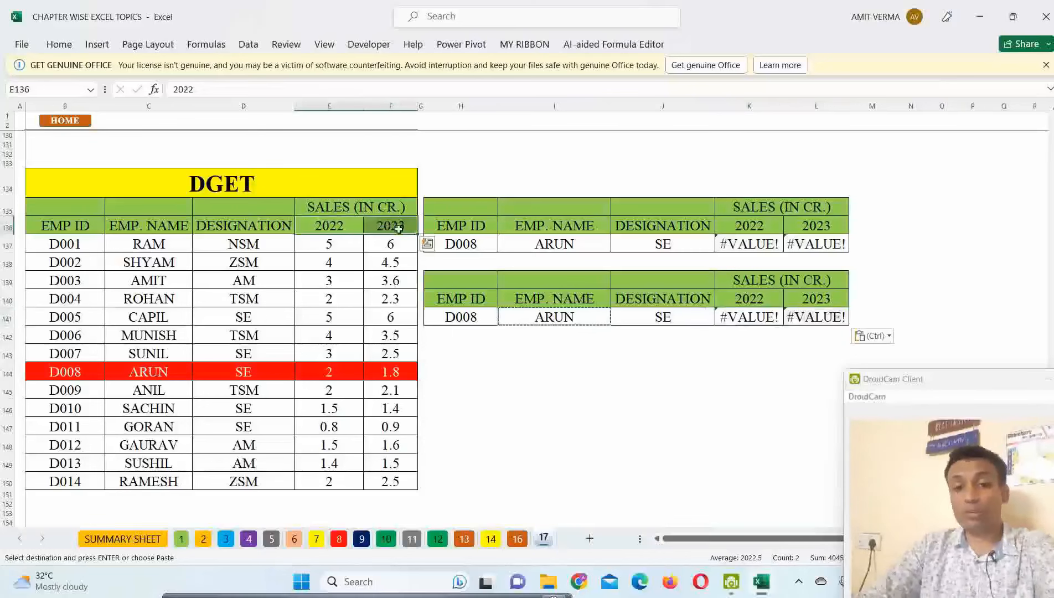
{"action": "double_click", "coordinate": [341, 226]}
{"action": "key", "text": "BackSpace"}
{"action": "key", "text": "BackSpace"}
{"action": "key", "text": "BackSpace"}
{"action": "key", "text": "BackSpace"}
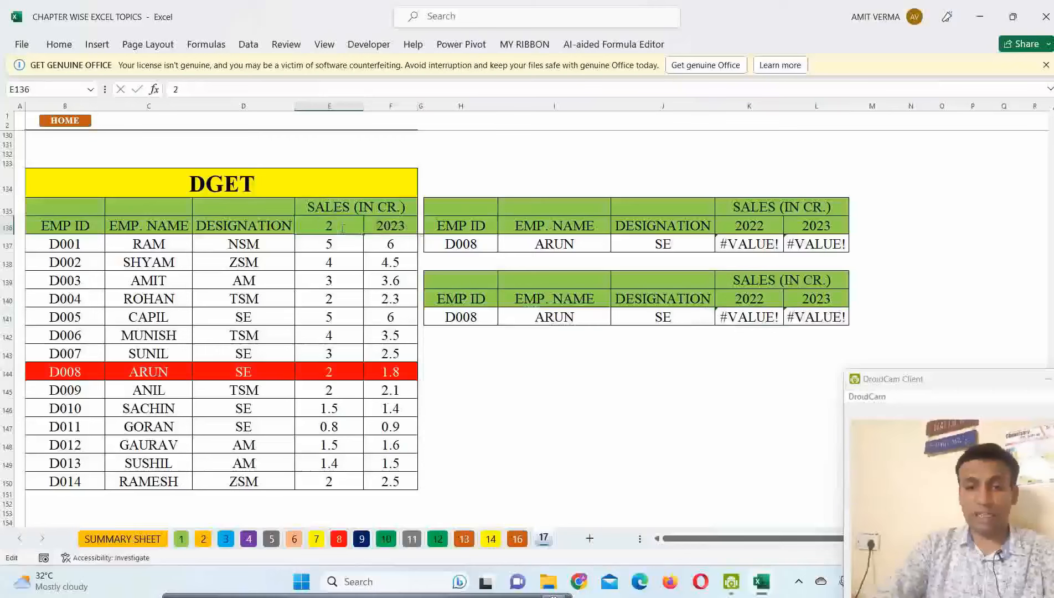
{"action": "type", "text": "SALE-22"}
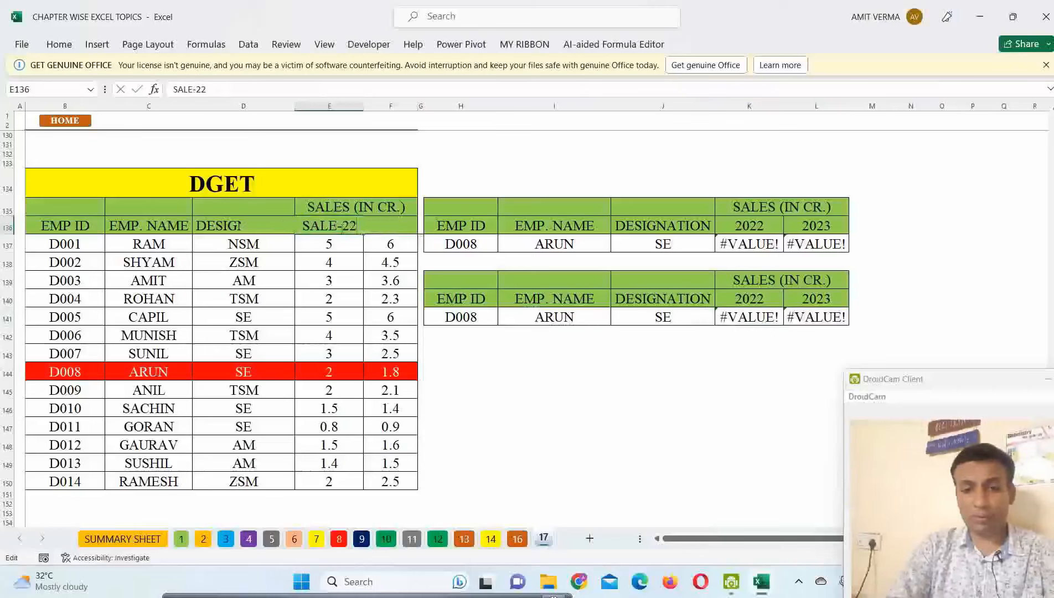
{"action": "key", "text": "Return"}
- Replace the second sales-year header of the source table, in F136, with SALE-23
{"action": "left_click", "coordinate": [341, 227]}
{"action": "key", "text": "Right"}
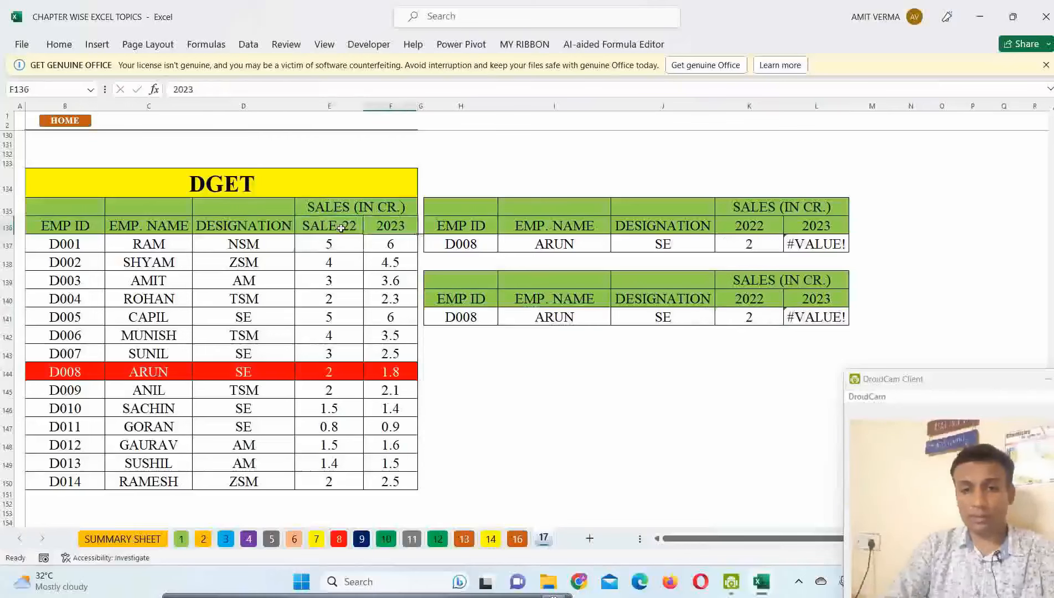
{"action": "type", "text": "SA"}
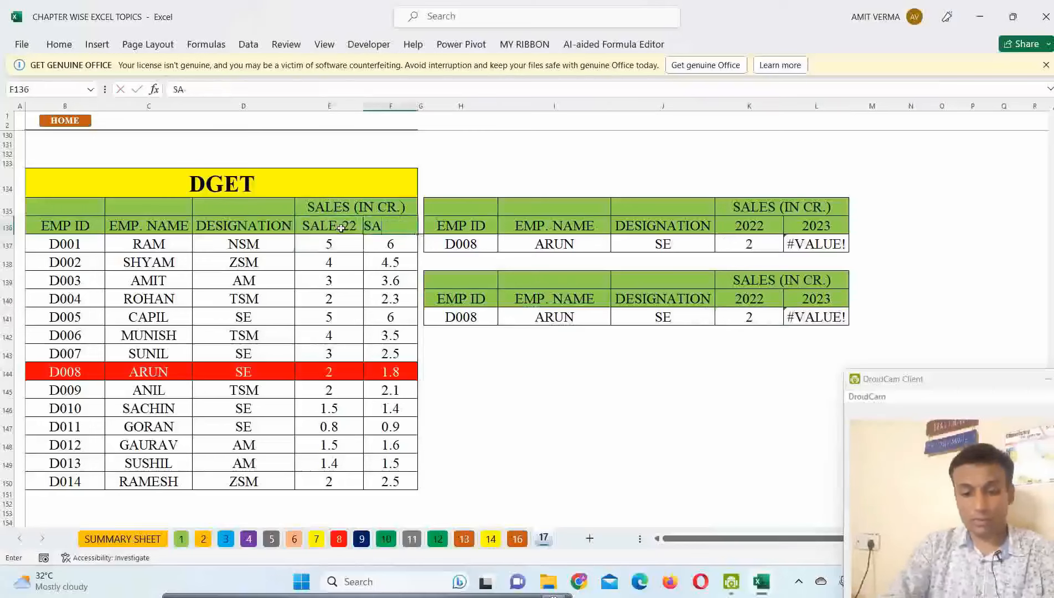
{"action": "type", "text": "LE-23"}
{"action": "key", "text": "Return"}
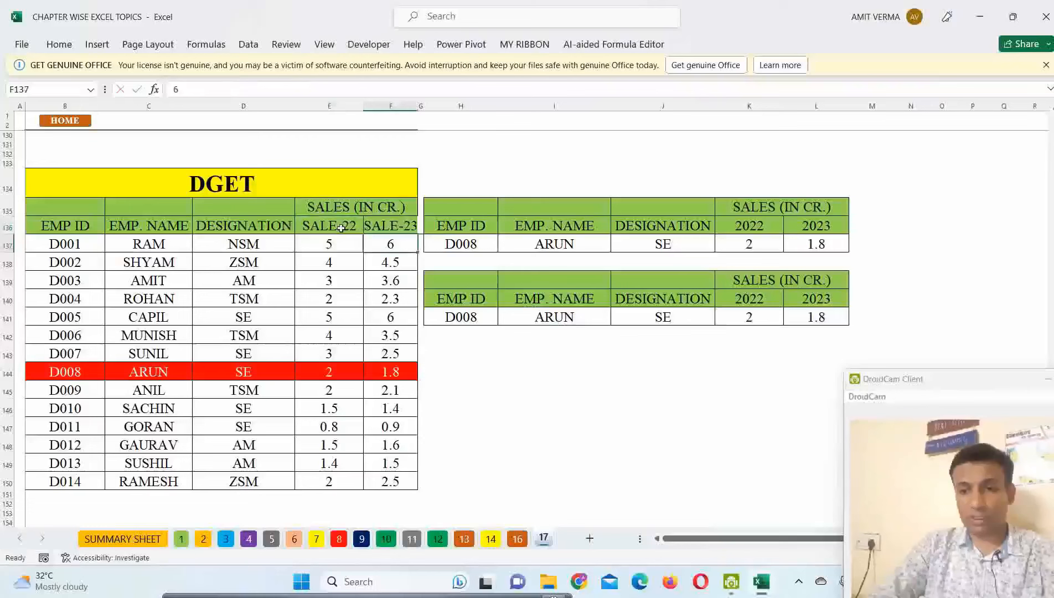
- Compare the source table's sales headers in E136:F136 with the upper lookup table's headers in K136:L136
{"action": "left_click_drag", "start_coordinate": [340, 228], "coordinate": [409, 232]}
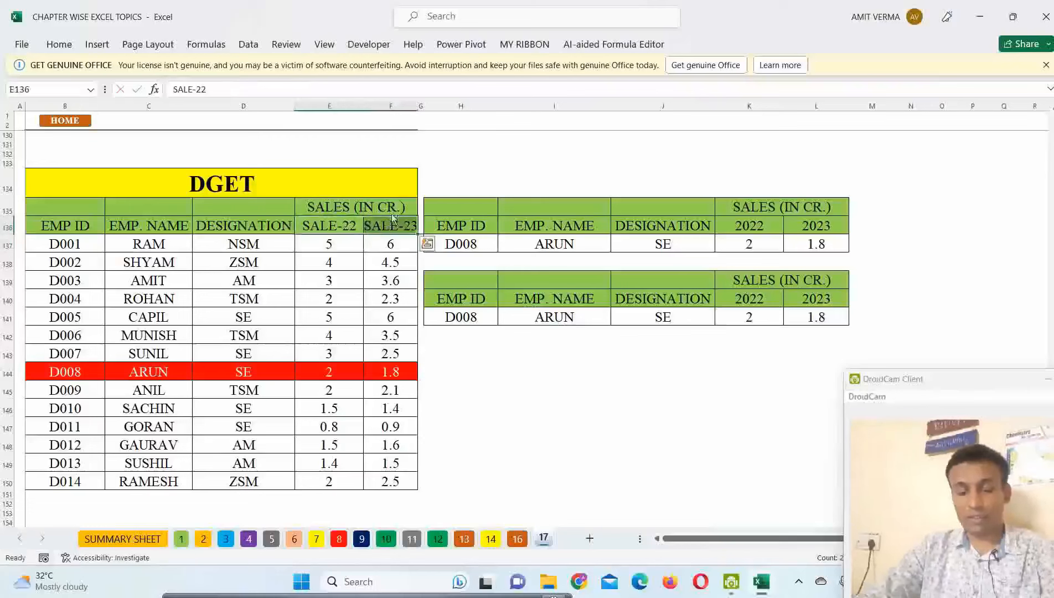
{"action": "key", "text": "ctrl+c"}
{"action": "left_click_drag", "start_coordinate": [765, 229], "coordinate": [818, 227]}
{"action": "key", "text": "Escape"}
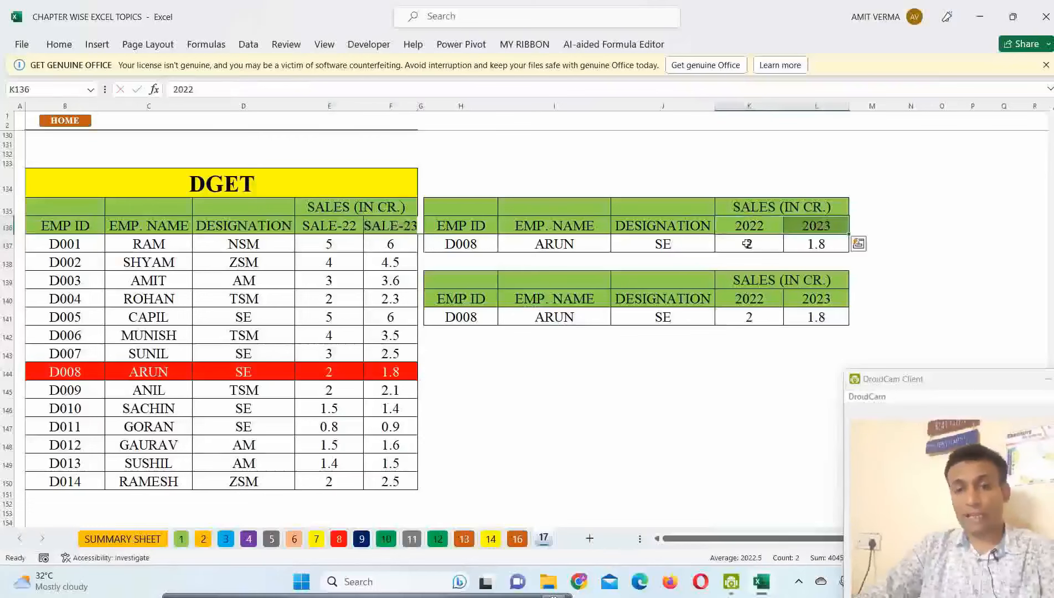
{"action": "left_click", "coordinate": [326, 227]}
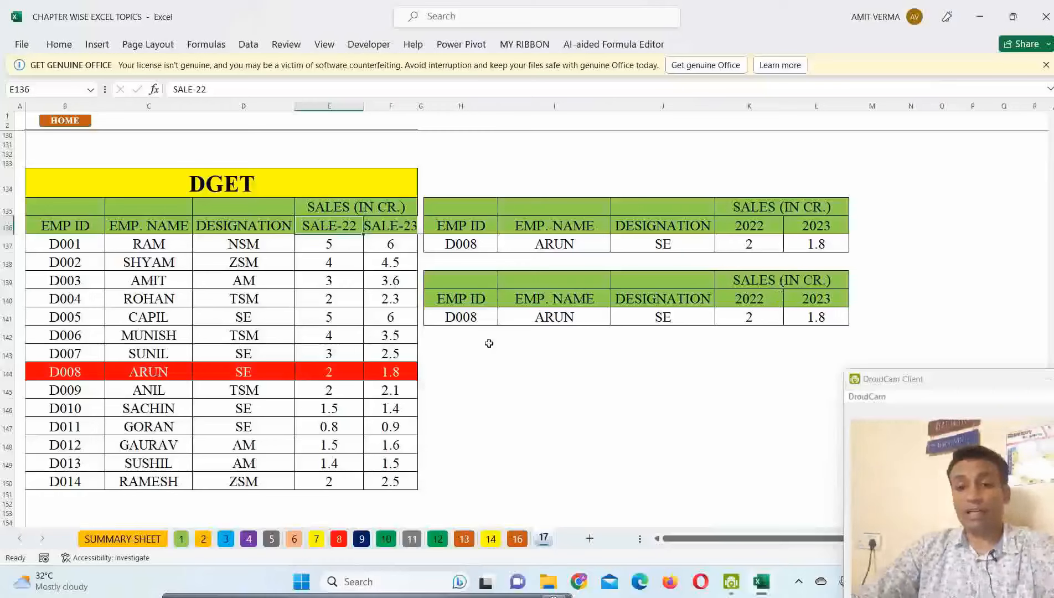
- Choose D010 as the EMP ID in H141 and inspect the 2023 sales DGET formula in L141
{"action": "left_click", "coordinate": [487, 319]}
{"action": "left_click", "coordinate": [504, 319]}
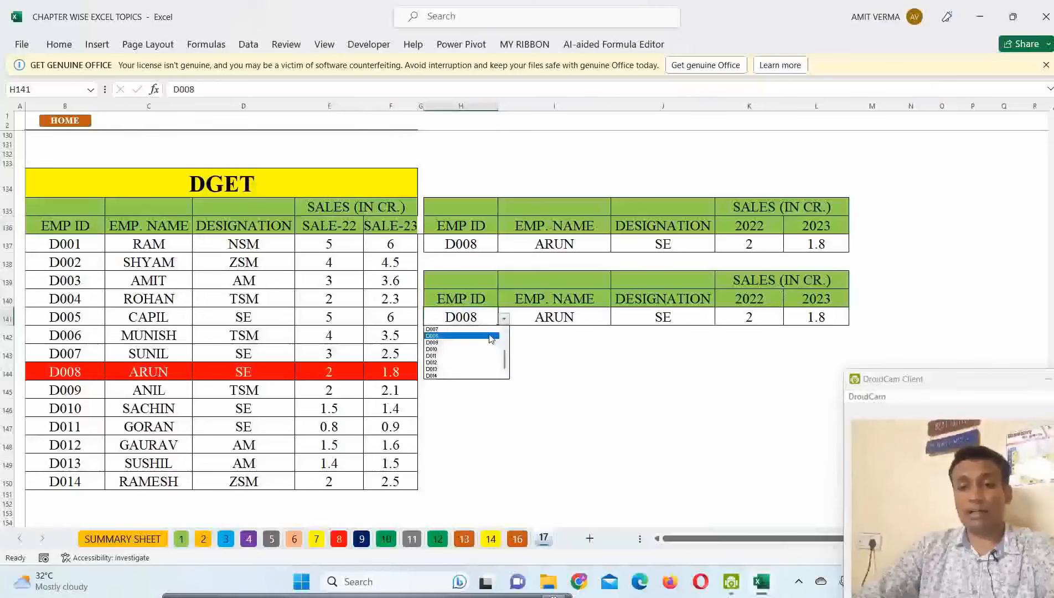
{"action": "left_click", "coordinate": [471, 348]}
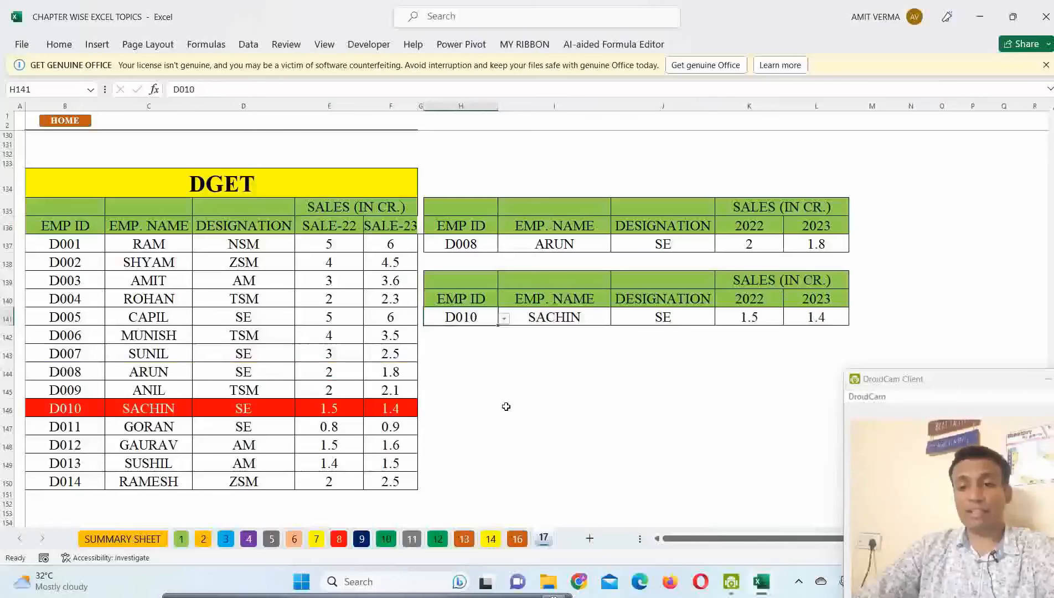
{"action": "left_click", "coordinate": [808, 316]}
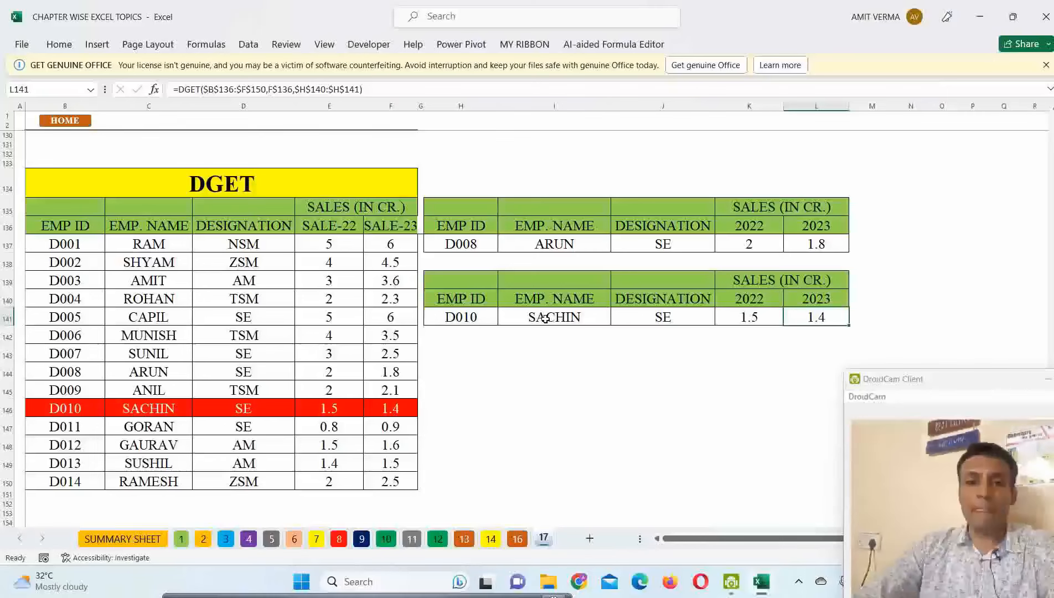
- Return to the summary sheet and select the empty serial number cell A15
{"action": "left_click", "coordinate": [82, 125]}
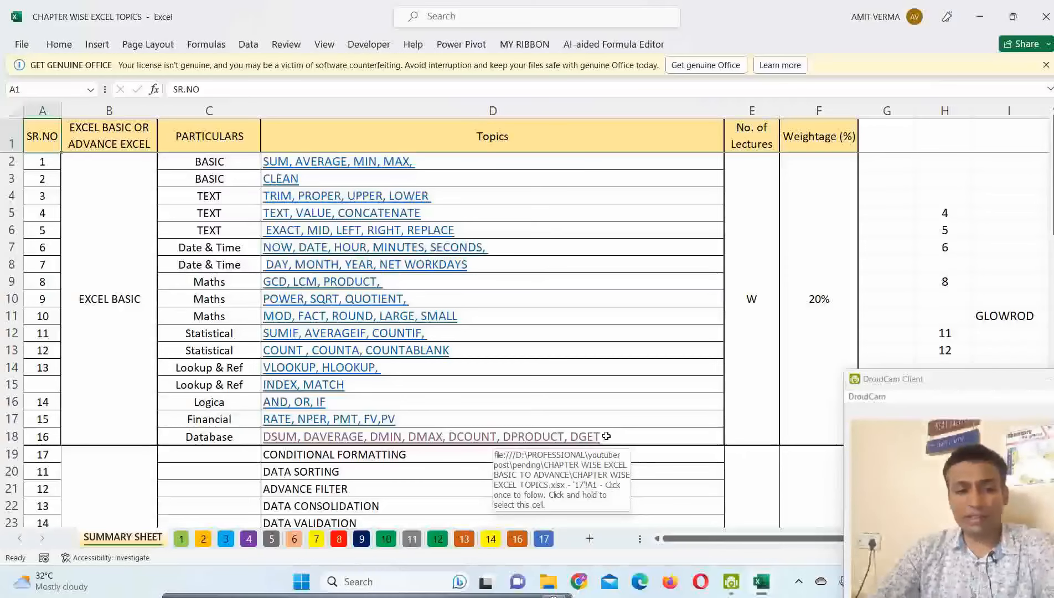
{"action": "left_click", "coordinate": [41, 384]}
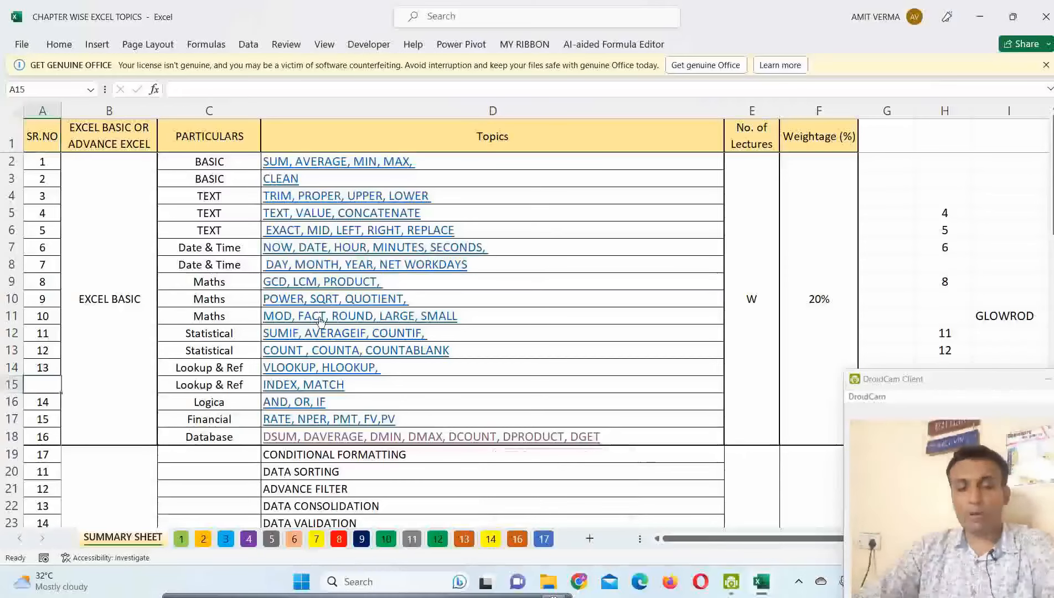